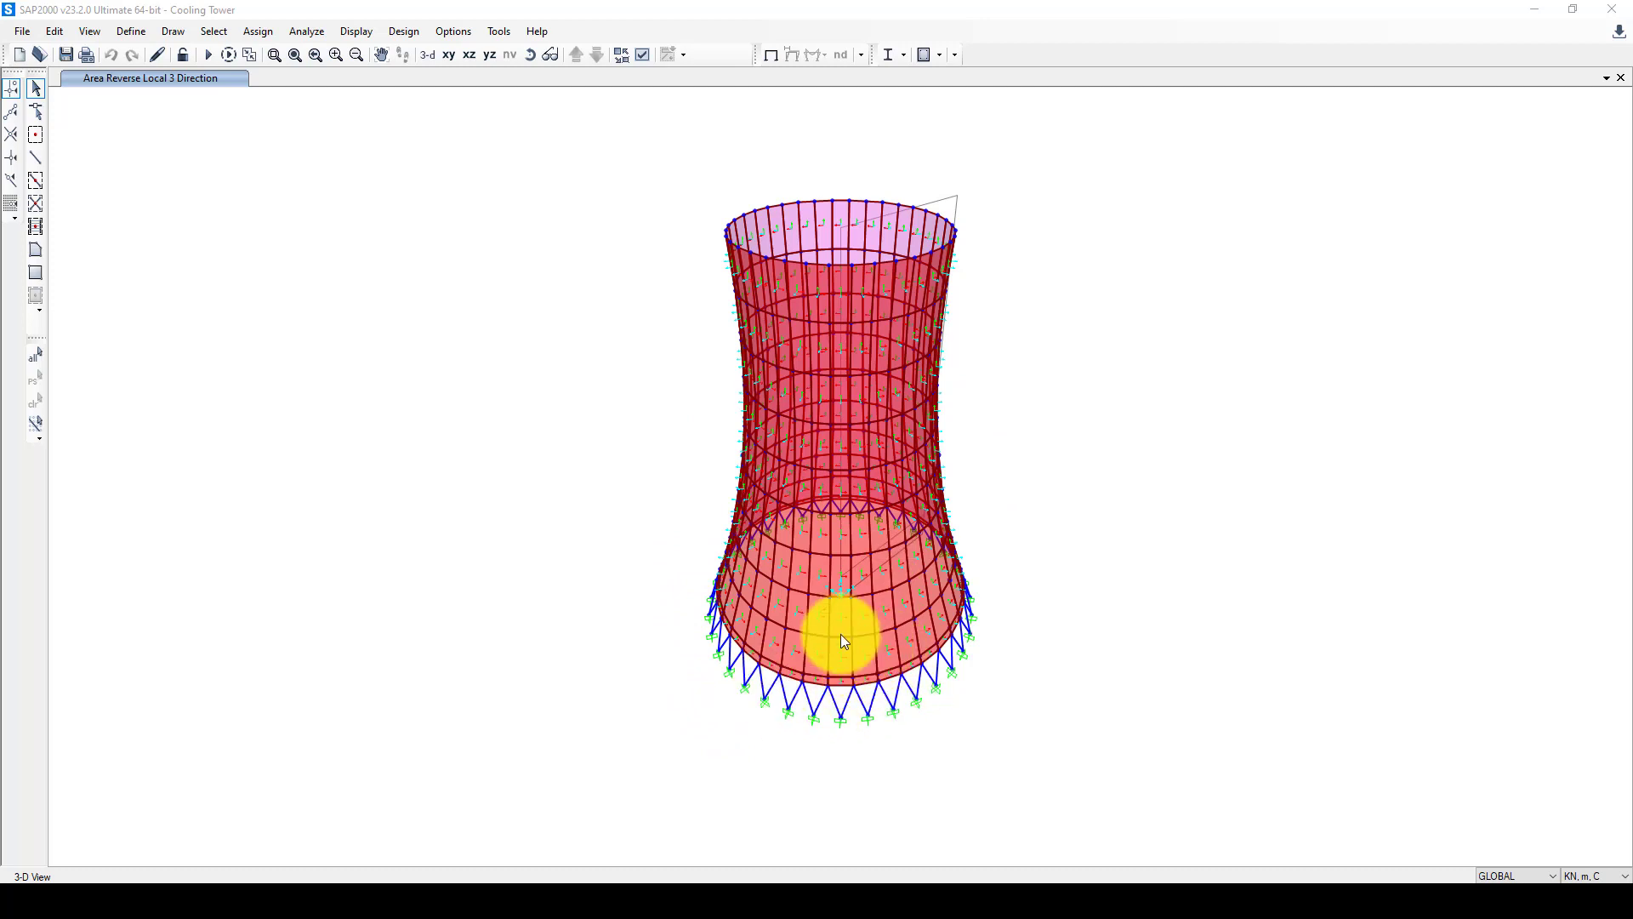
Step: Inspect the assigned properties of a shell panel on the tower's lower part
click(818, 619)
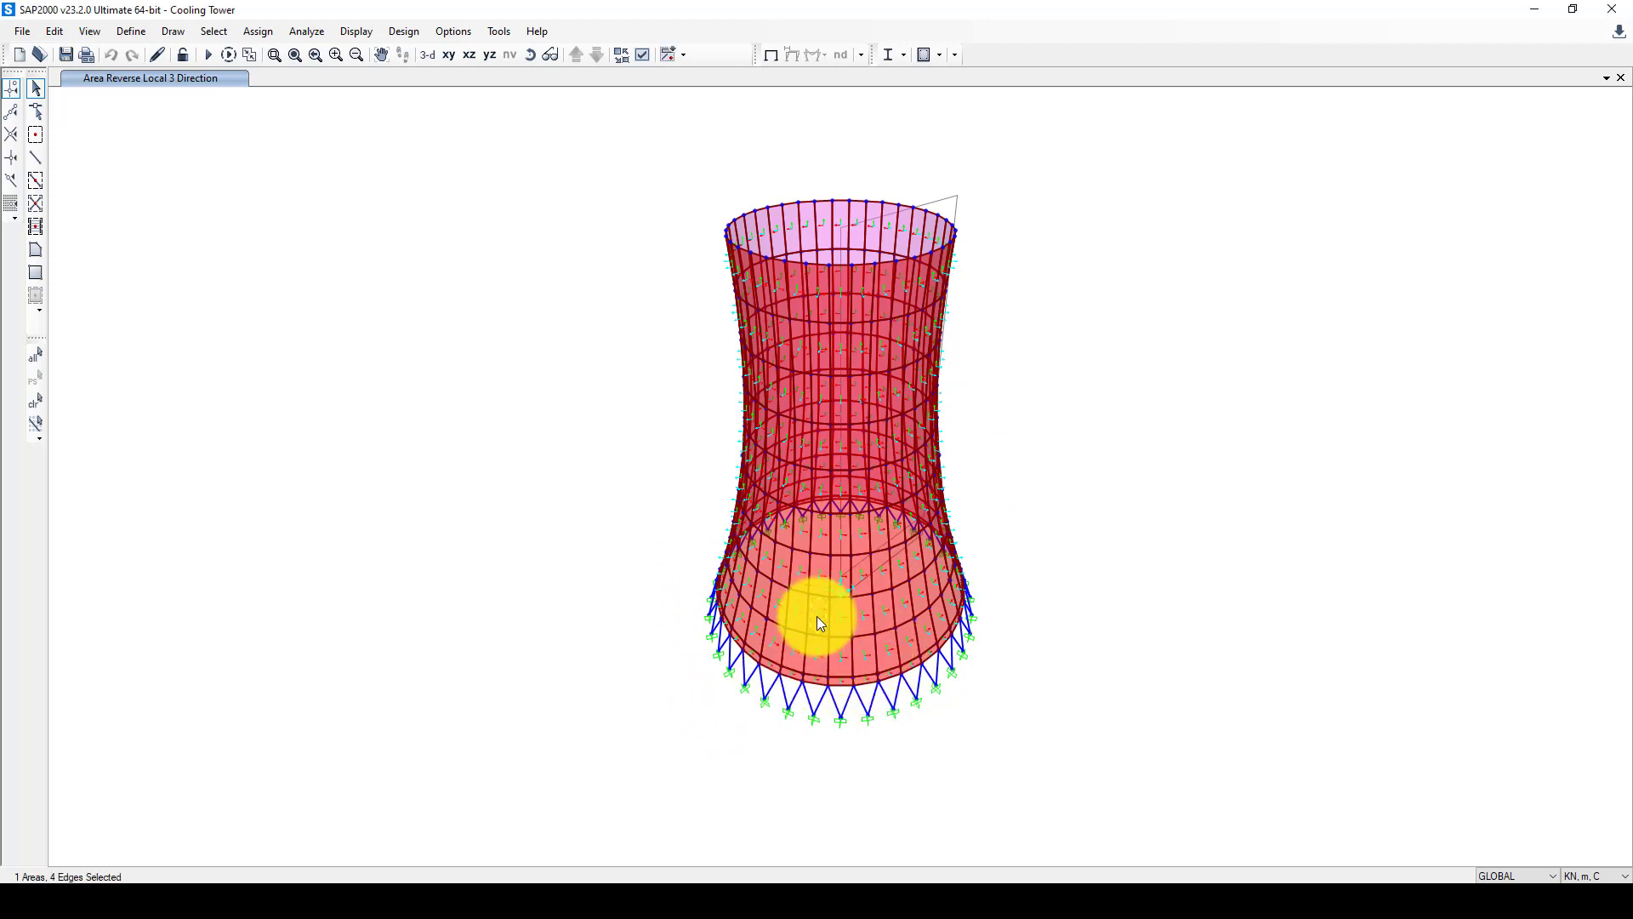
double_click(817, 616)
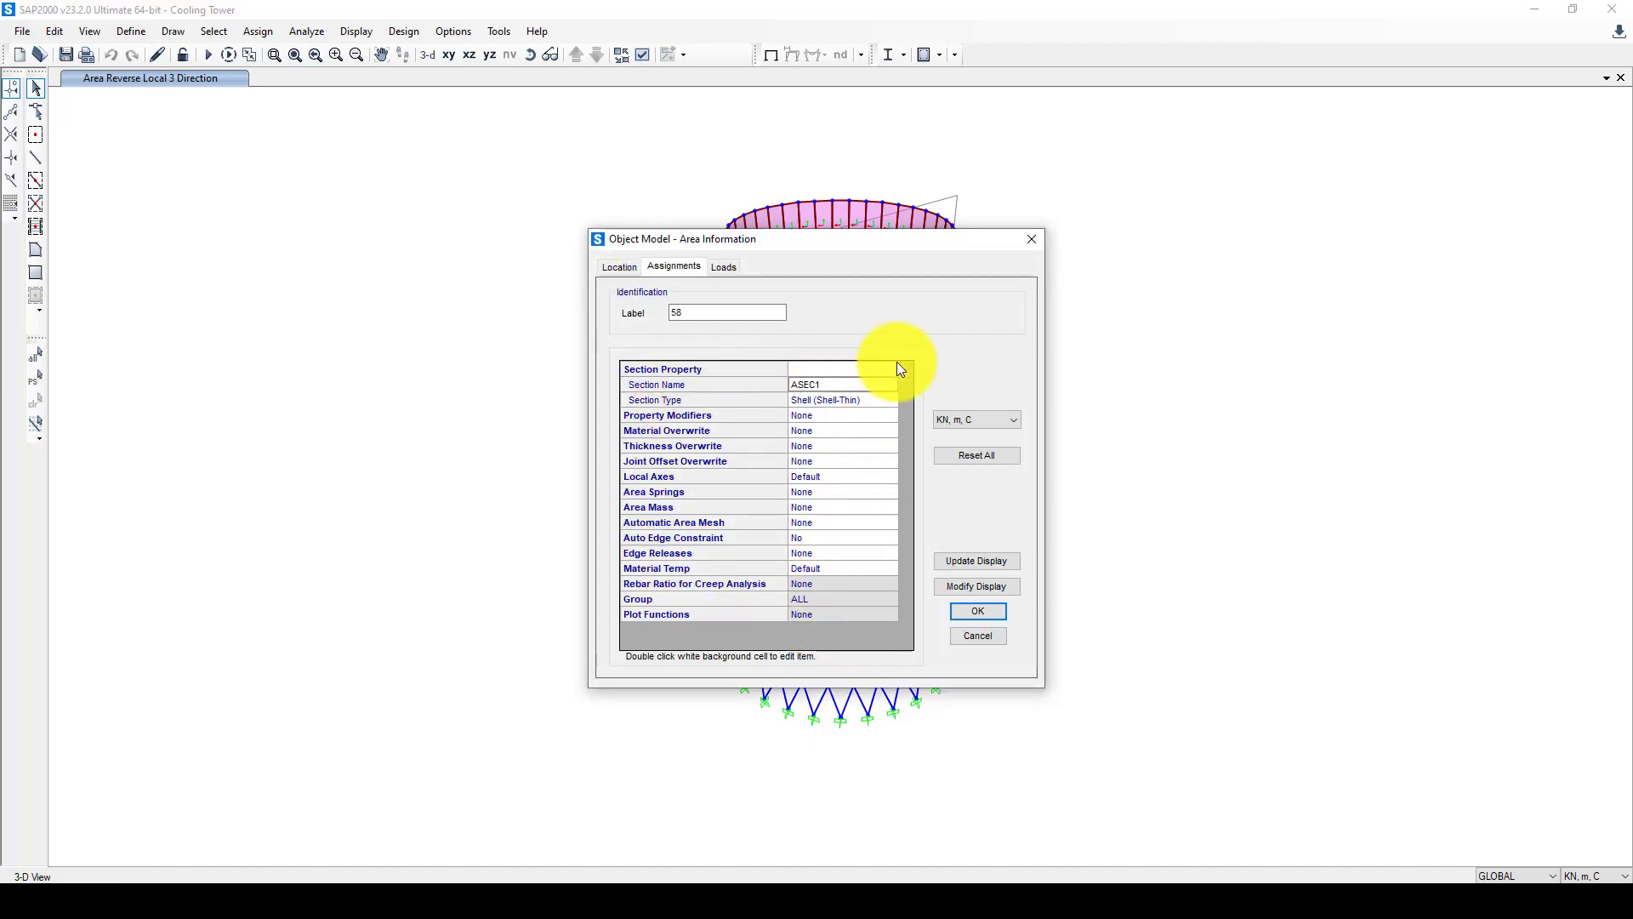
click(1032, 239)
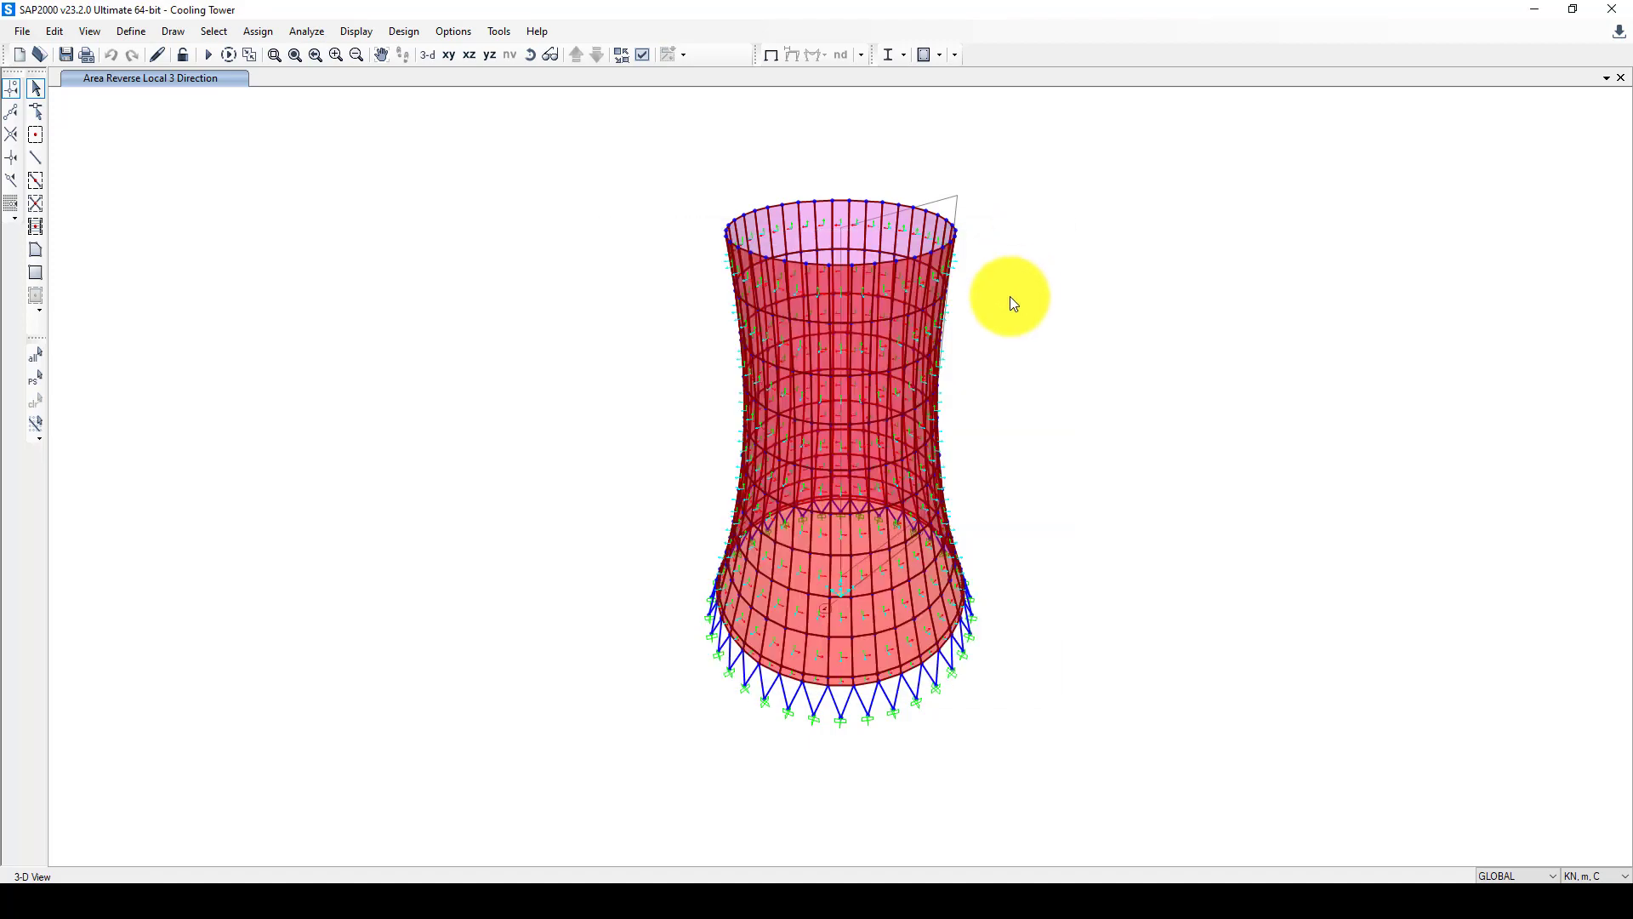
Step: Open the Area Sections definitions and start editing shell section ASEC1
click(138, 28)
mouse_move(161, 79)
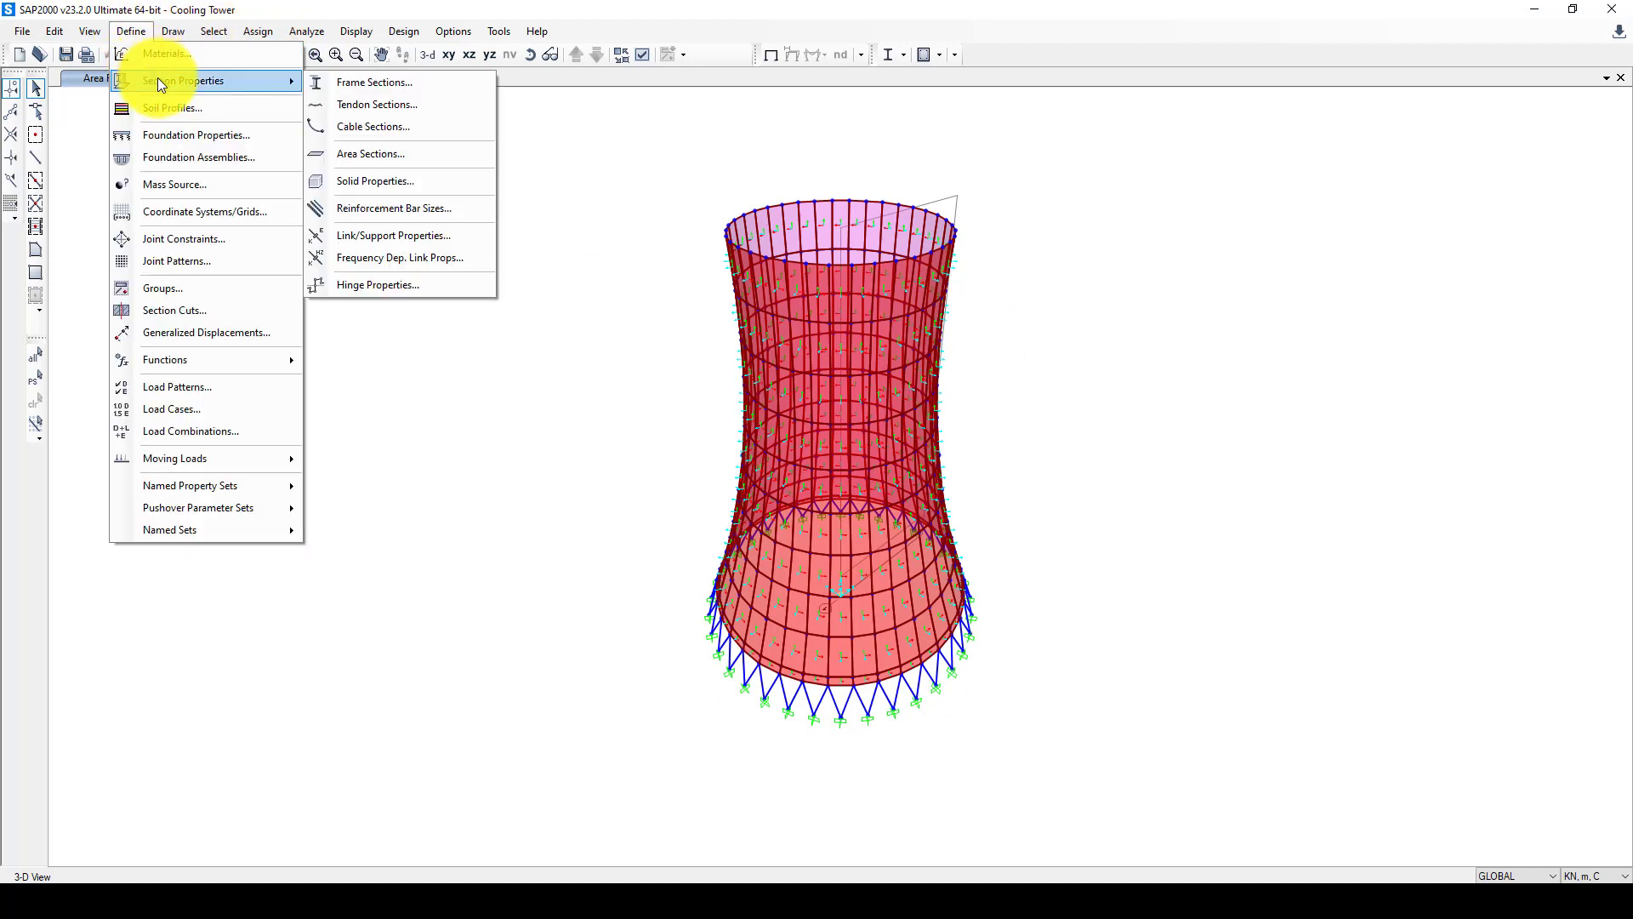
click(410, 154)
drag(815, 336, 512, 328)
click(570, 476)
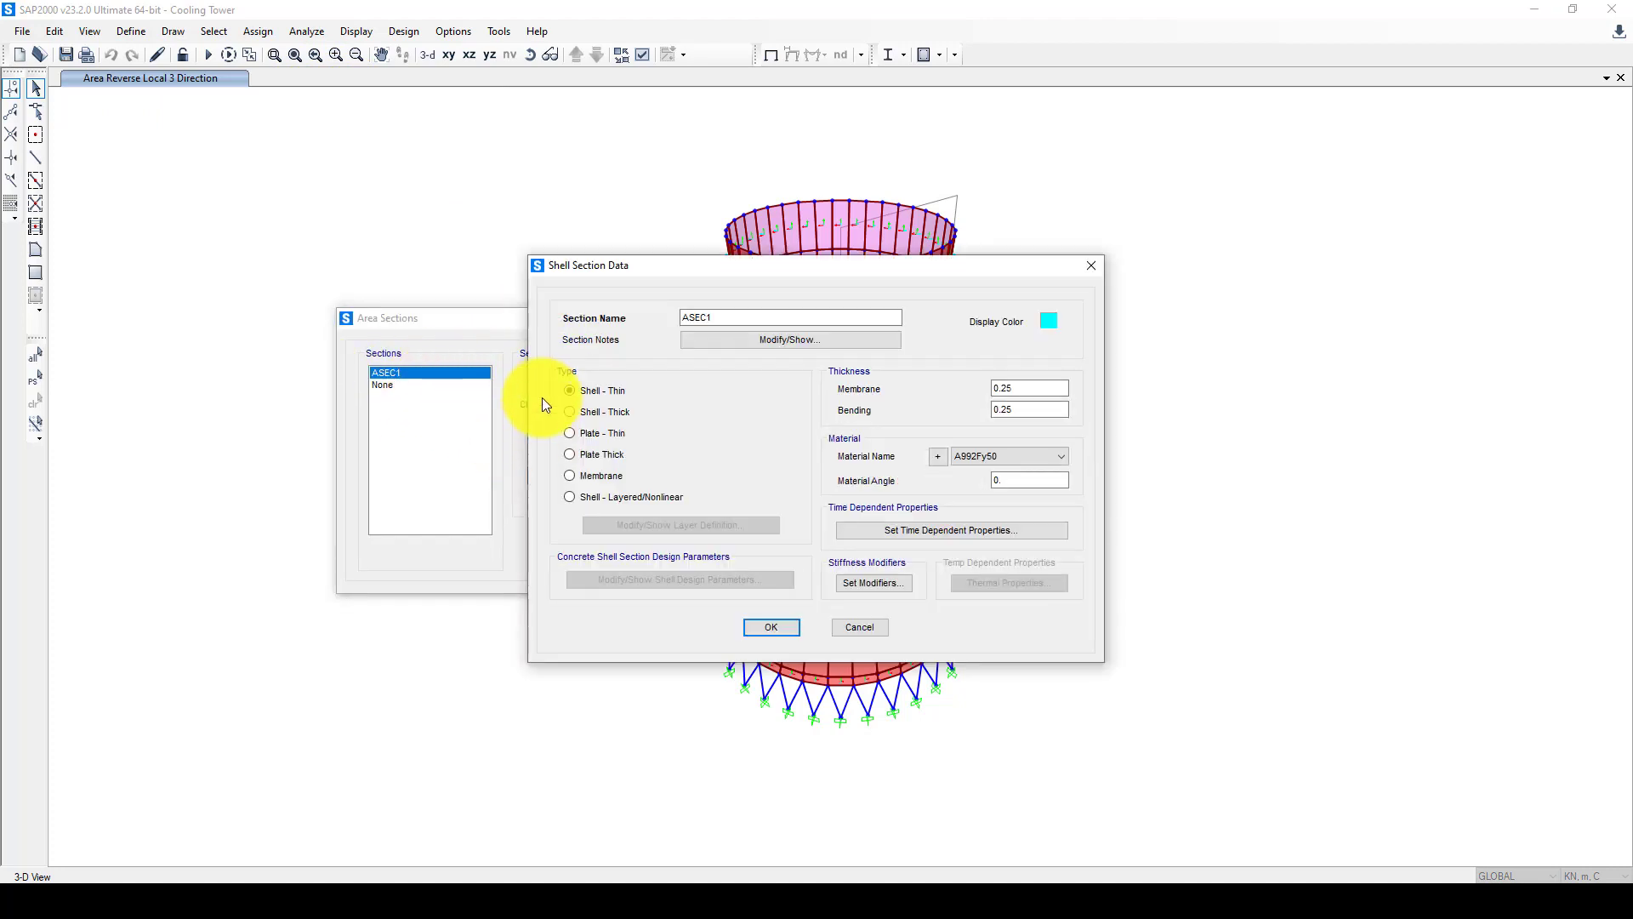
Step: Change ASEC1's membrane and bending thickness from 0.25 to 0.8
click(1000, 389)
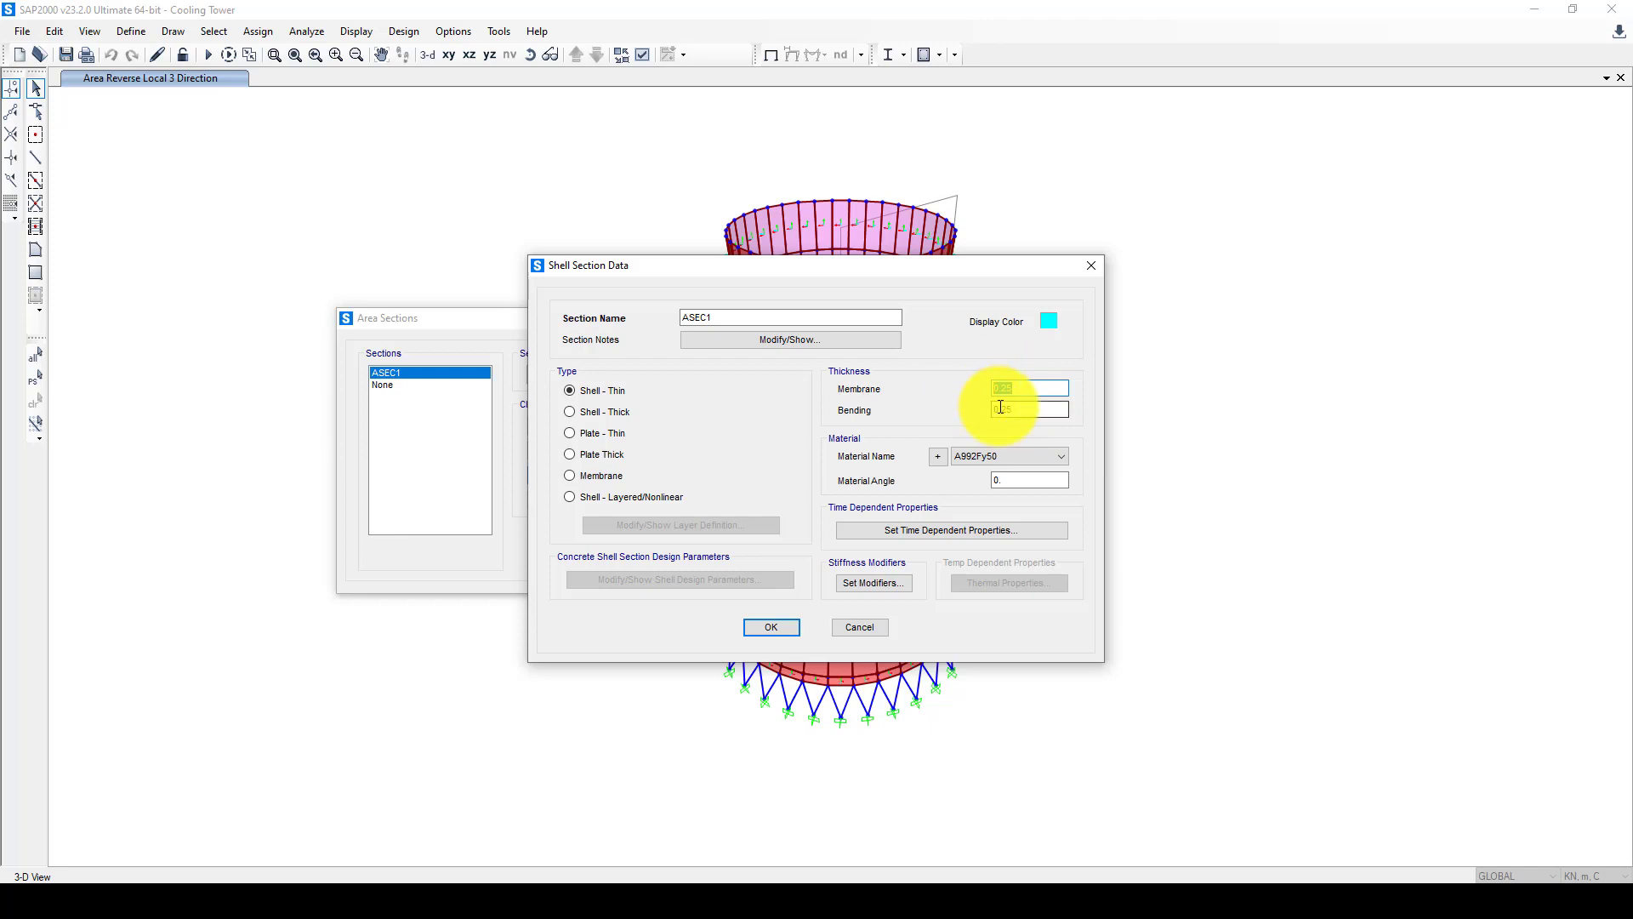
click(1026, 387)
key(BackSpace)
key(BackSpace)
text(8)
click(1006, 411)
key(BackSpace)
key(BackSpace)
text(8)
Step: Review the shell material choices, leaving A992Fy50 unchanged for now
click(1004, 454)
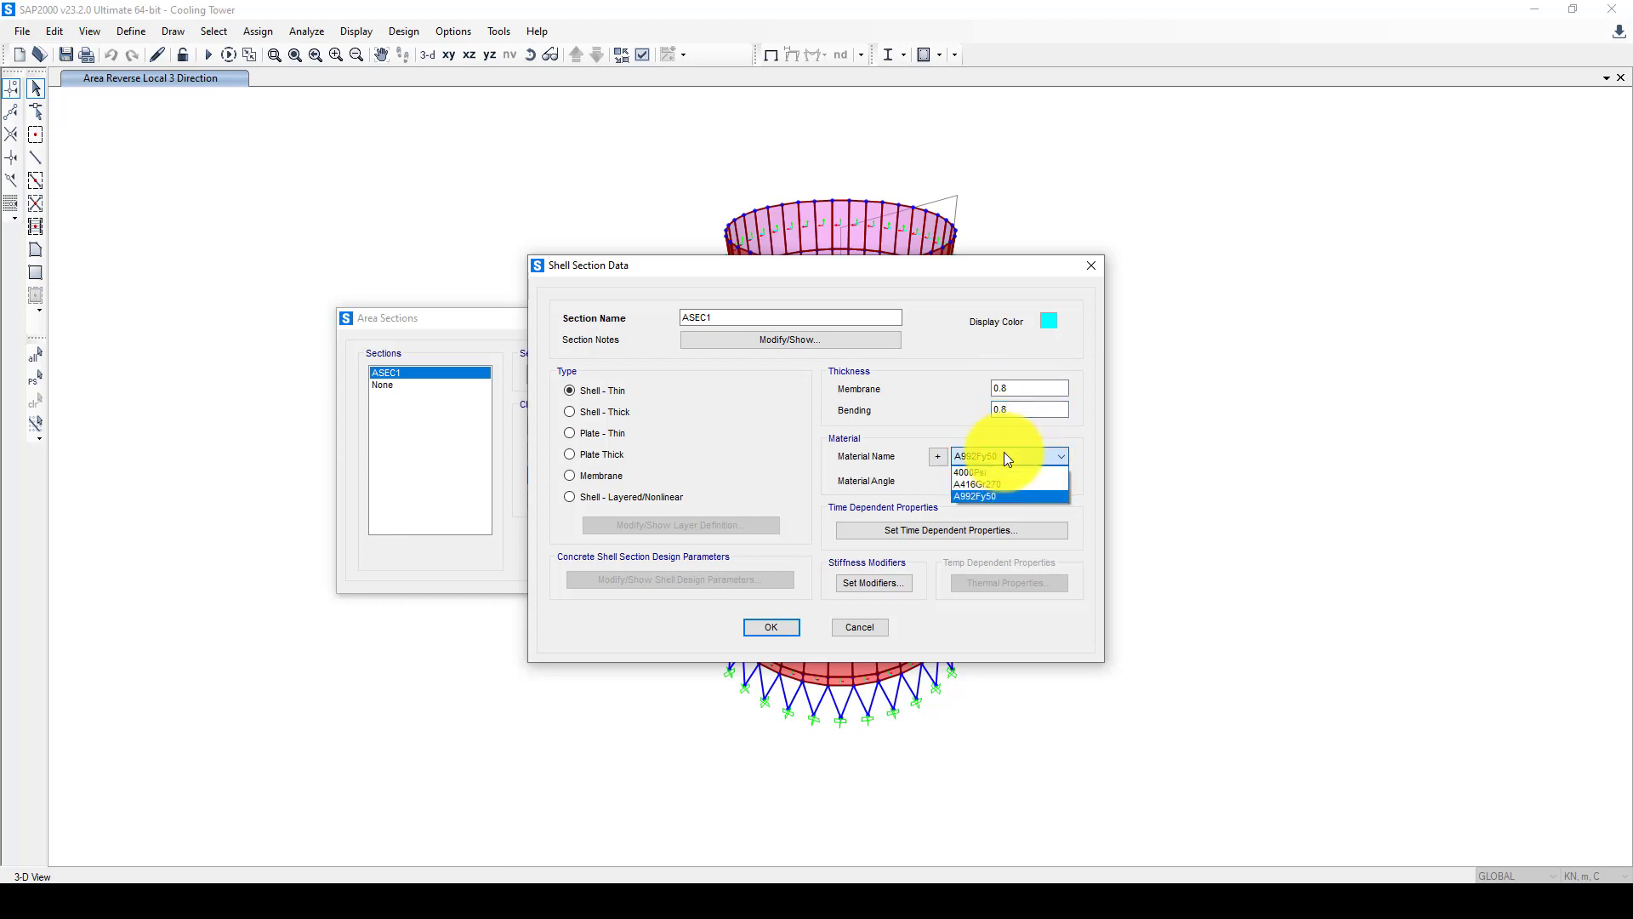
click(1004, 454)
click(1004, 454)
click(1003, 454)
Step: Add a new concrete material, fc 6000 psi Lightweight, named 6000PsiLW
click(936, 456)
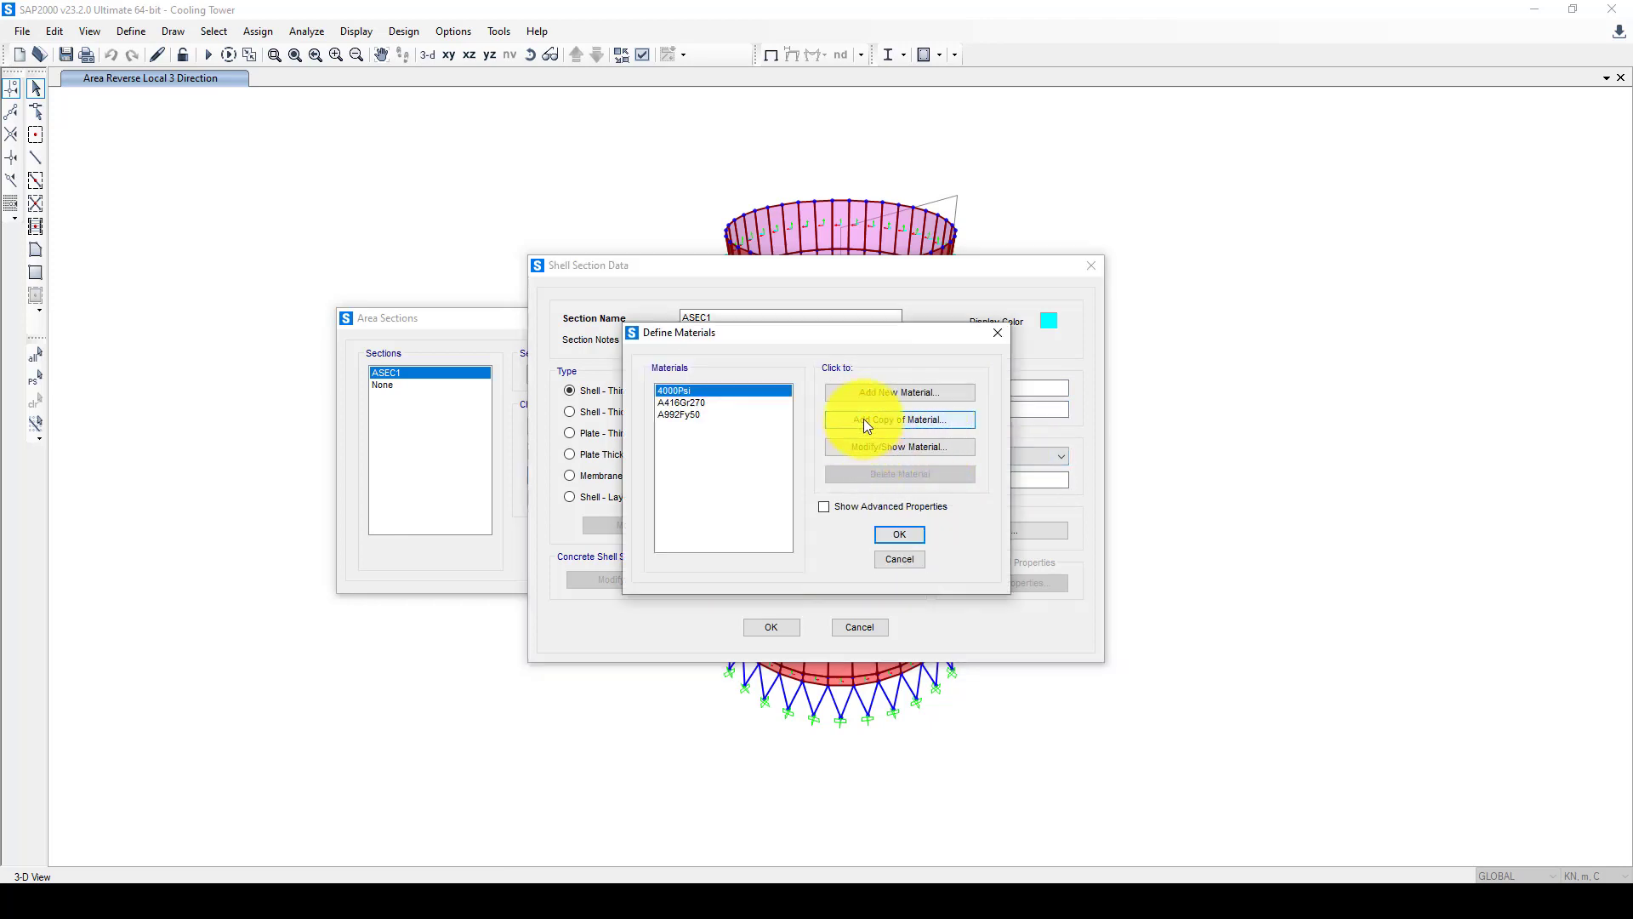
click(876, 395)
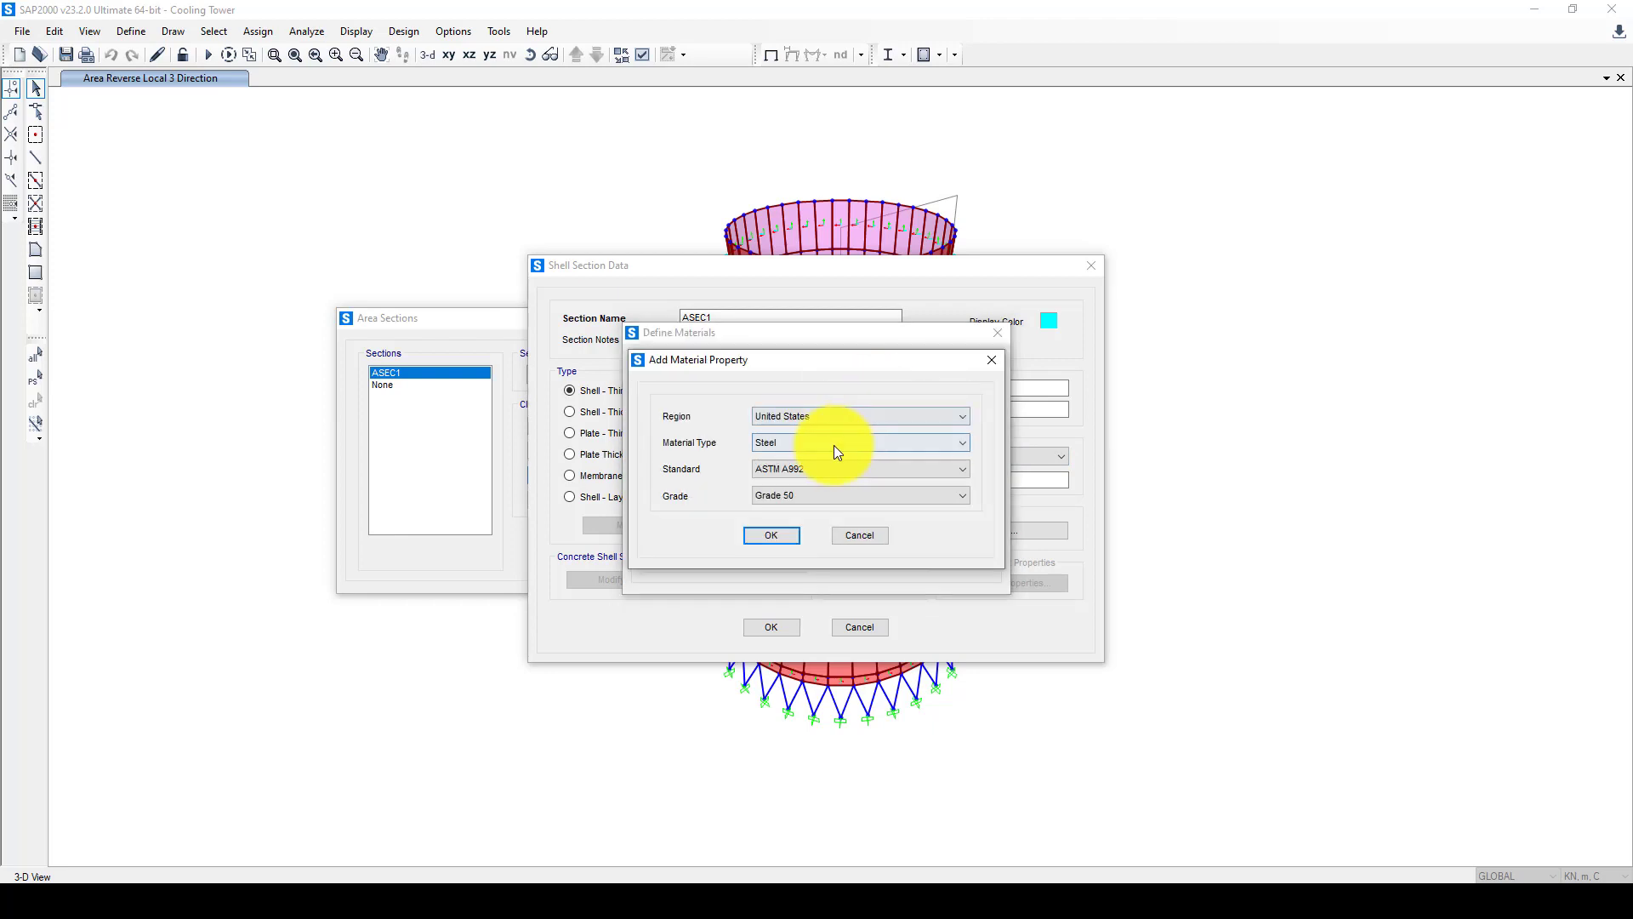
click(791, 444)
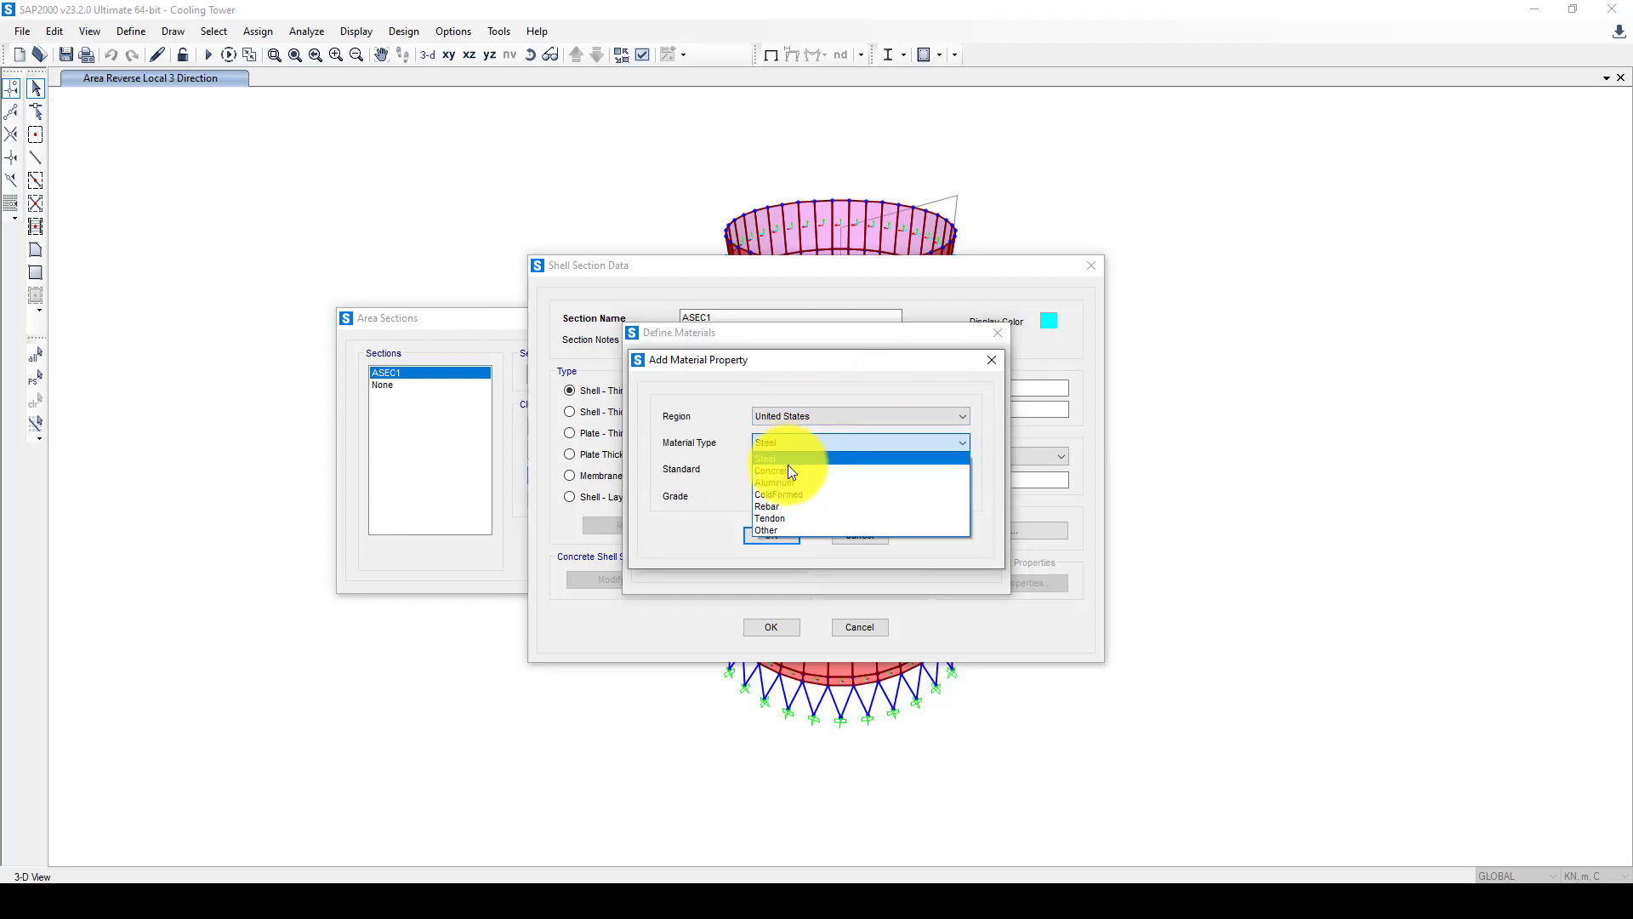
click(788, 469)
click(827, 495)
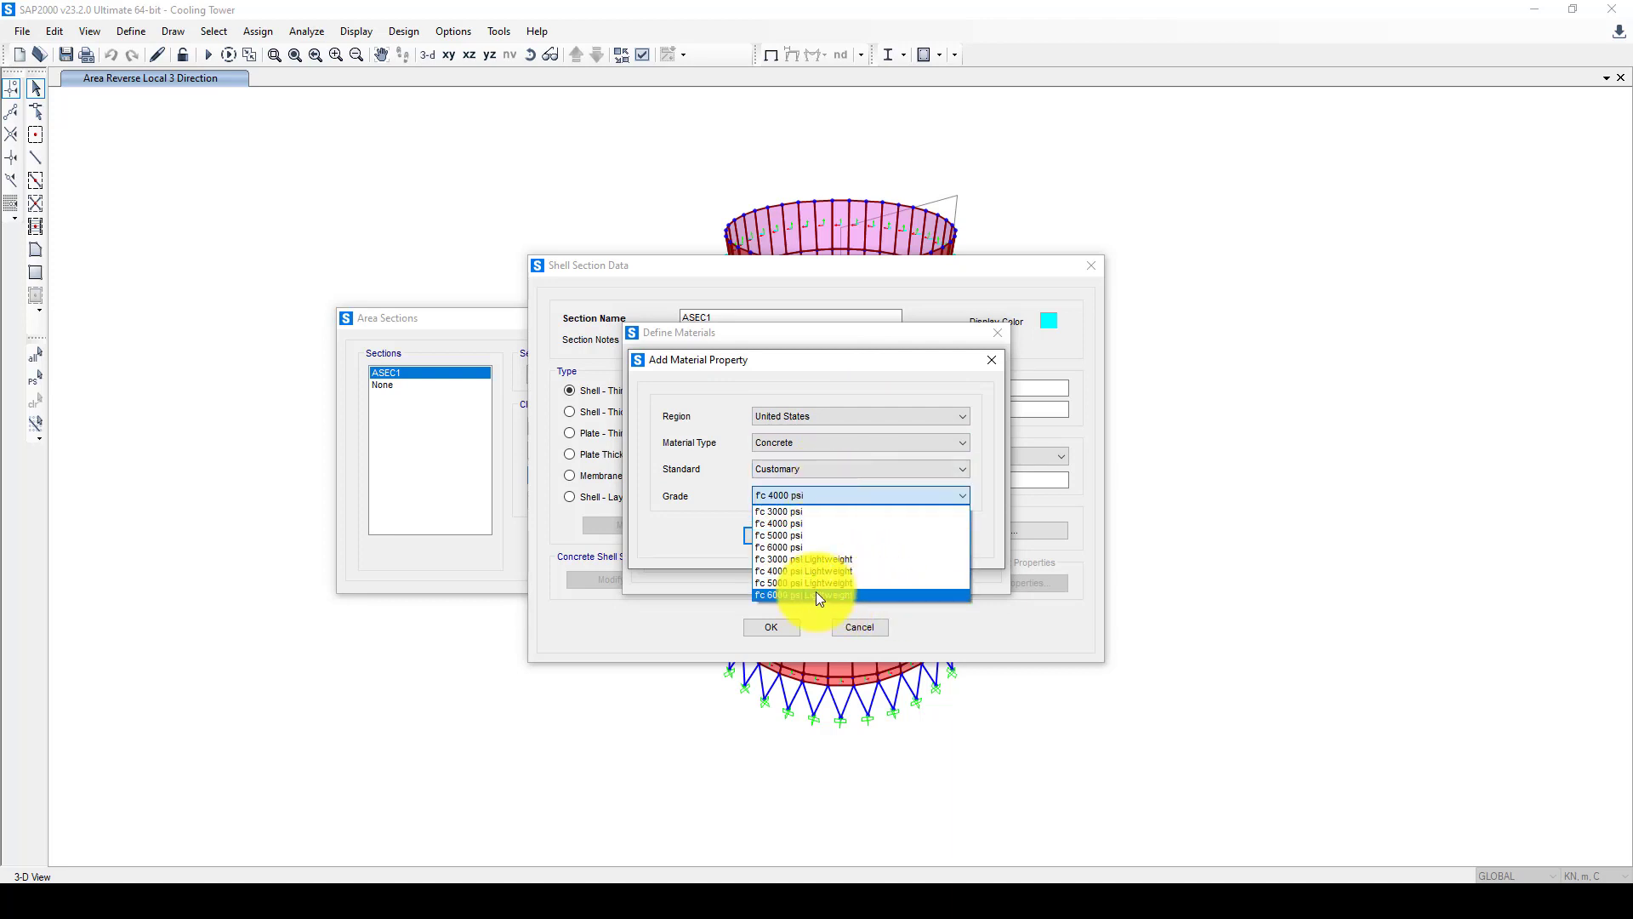
click(771, 595)
click(774, 536)
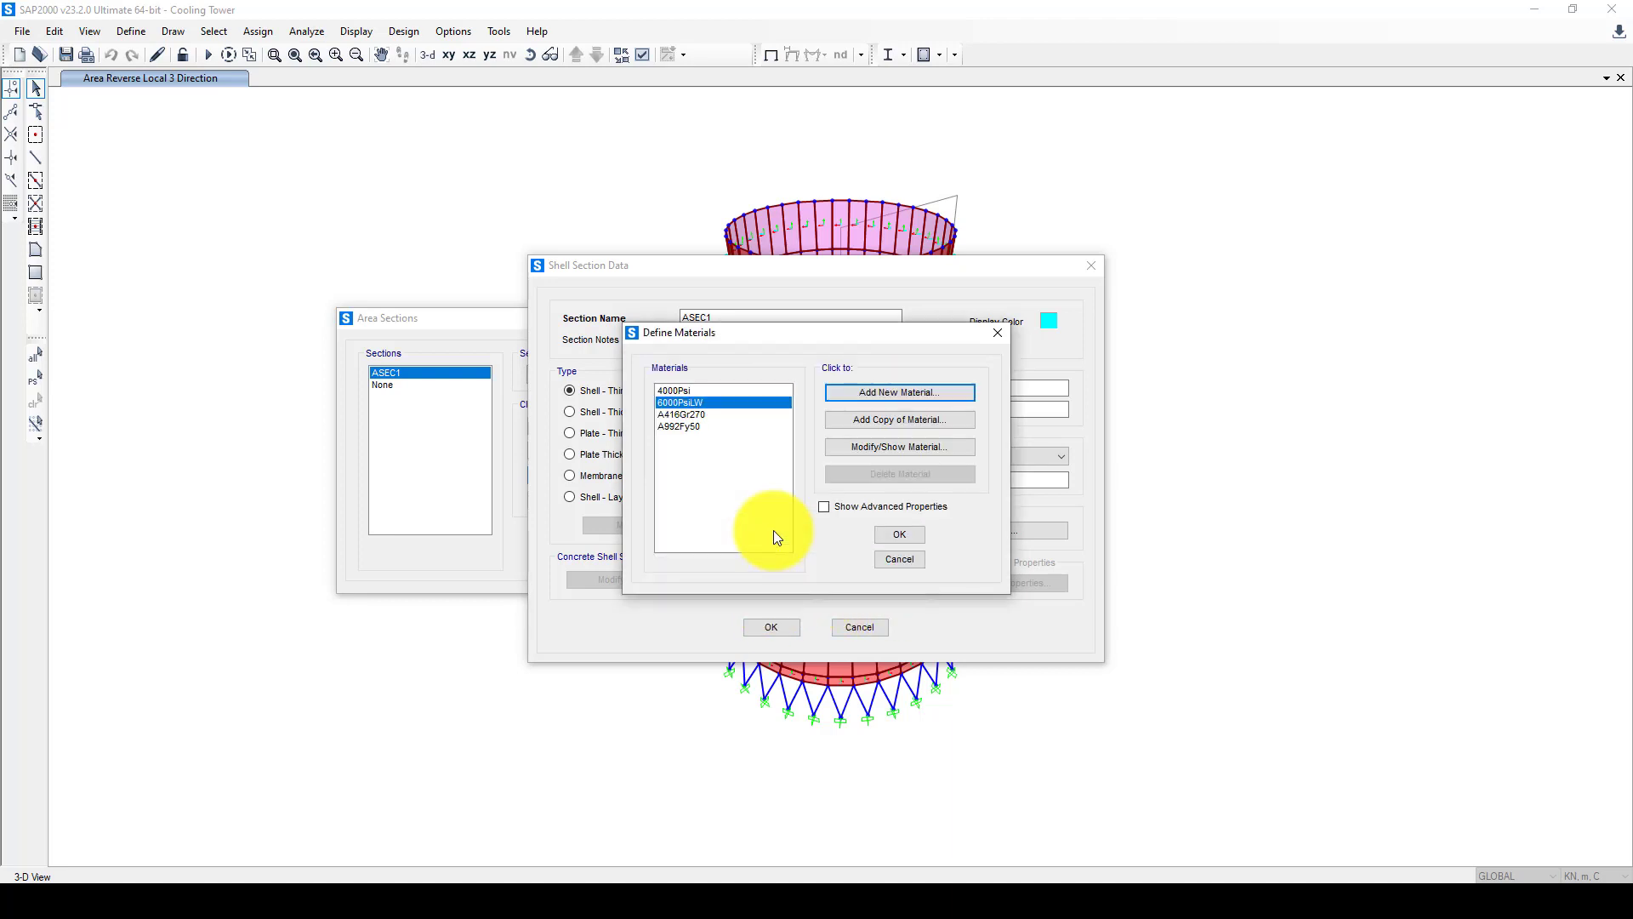
click(883, 536)
Step: Make 6000PsiLW the material of ASEC1 and confirm the section
click(985, 457)
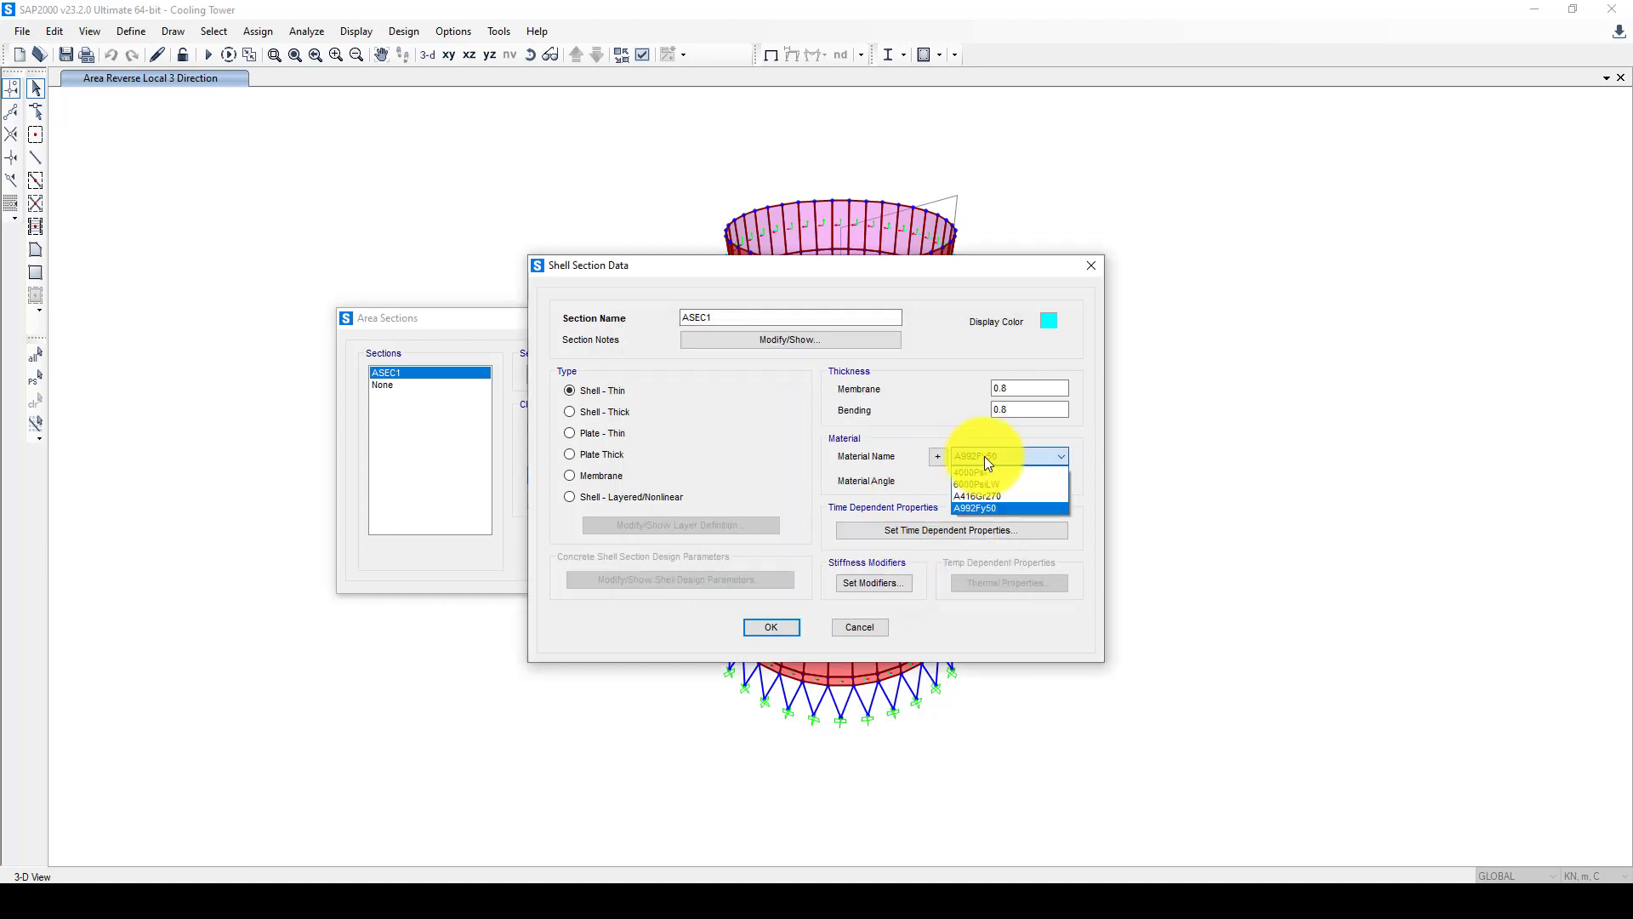
click(985, 484)
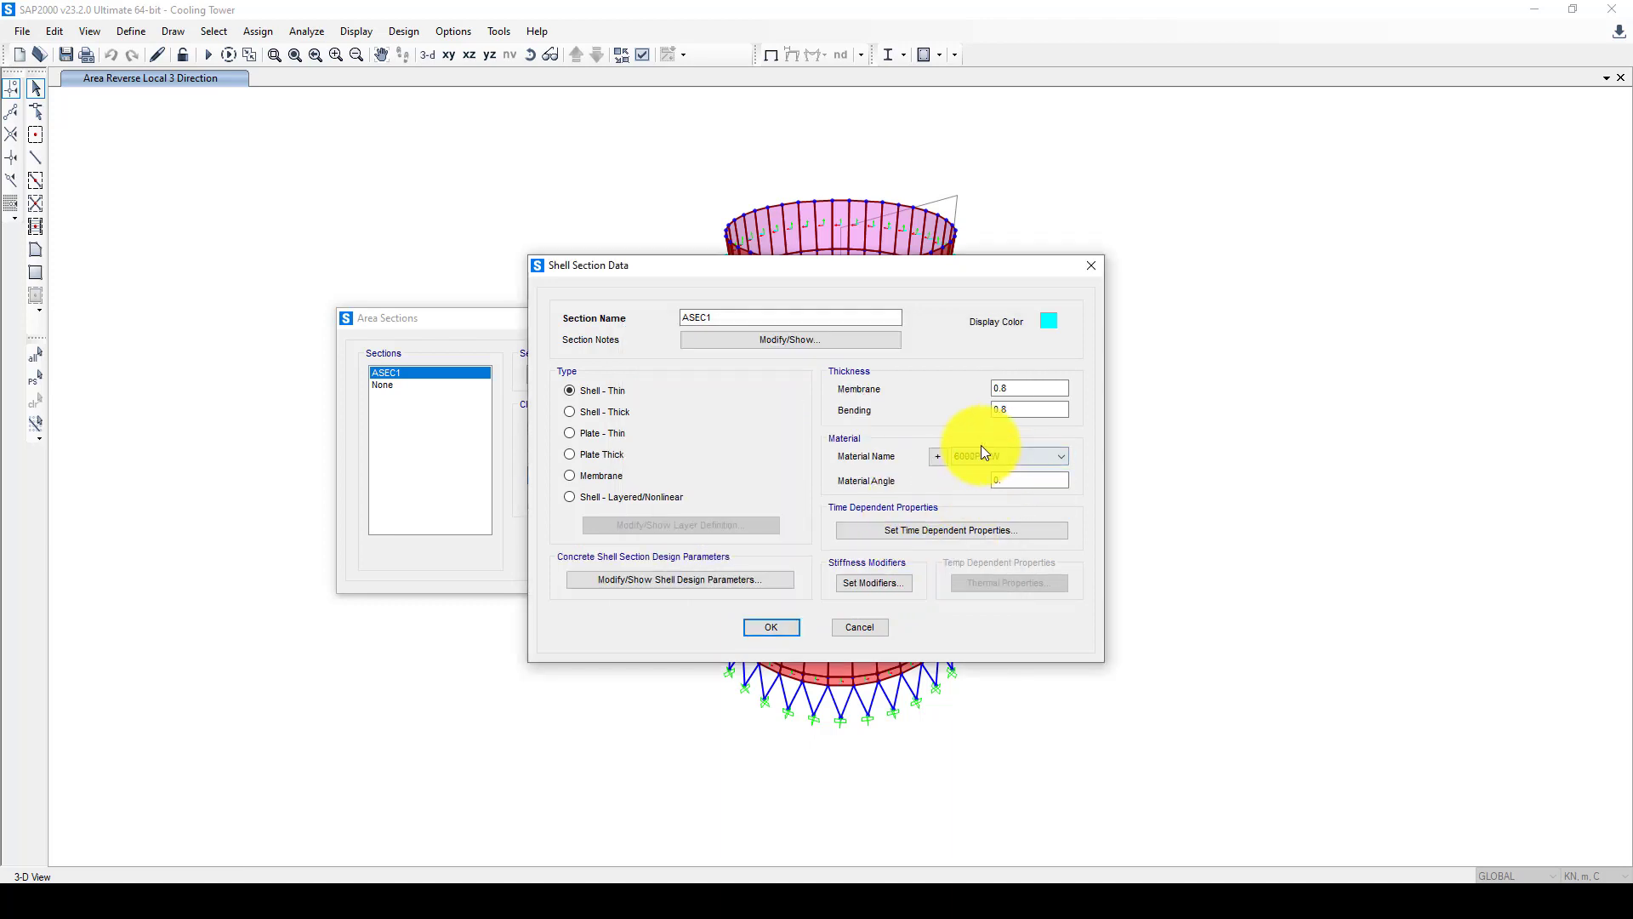
click(765, 627)
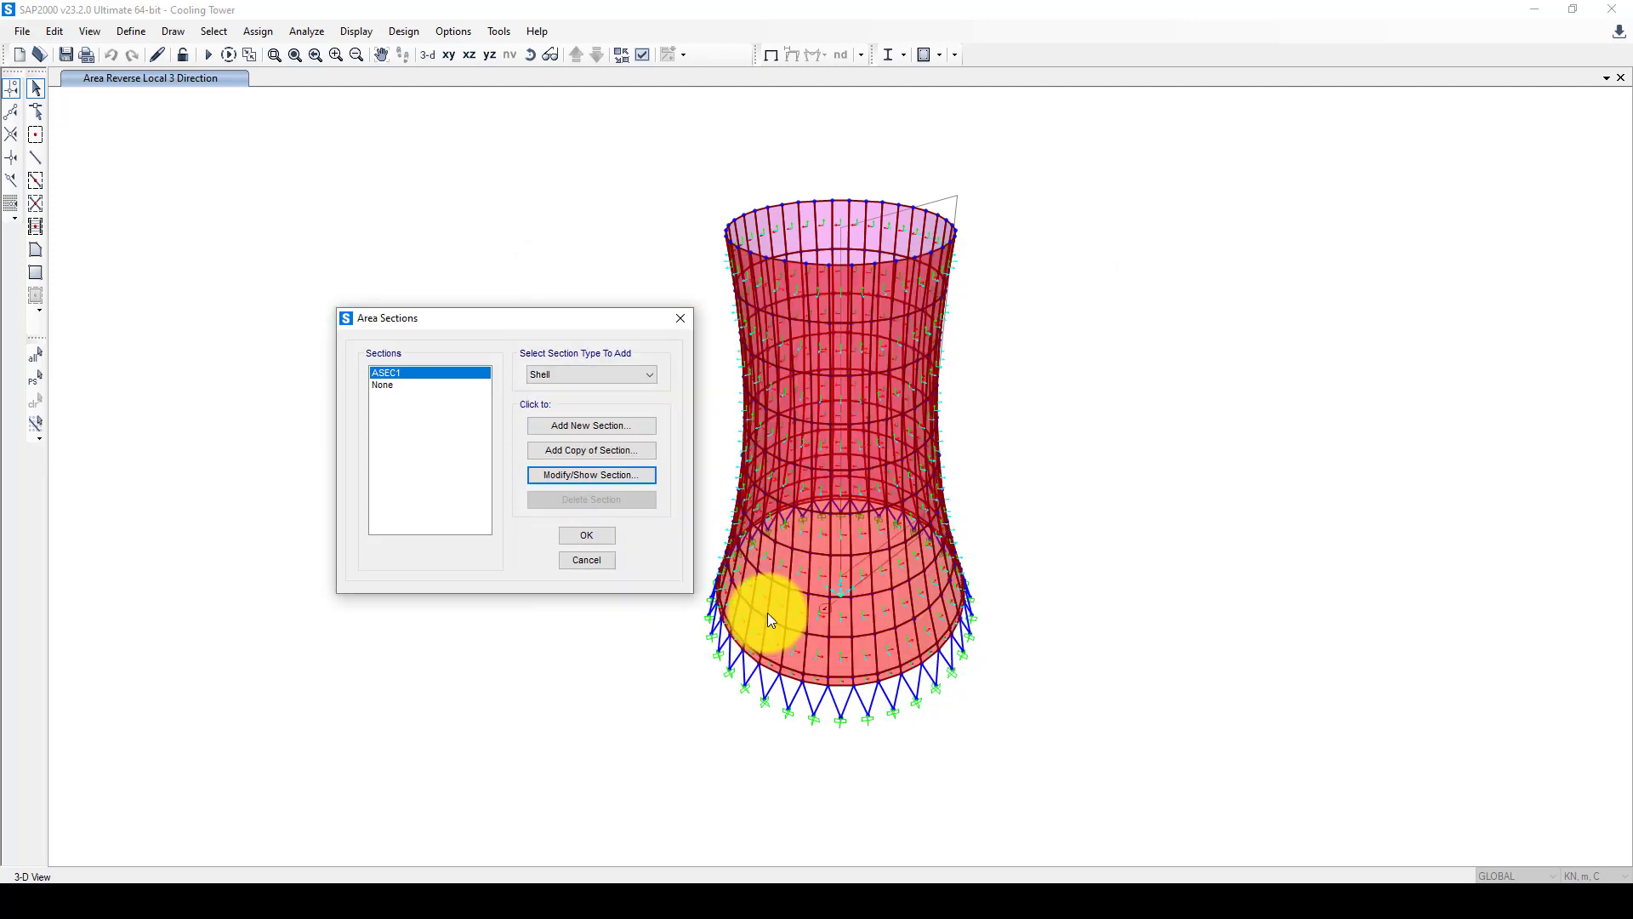
Step: Close Area Sections and inspect a base brace's properties, showing section FSEC1
click(596, 535)
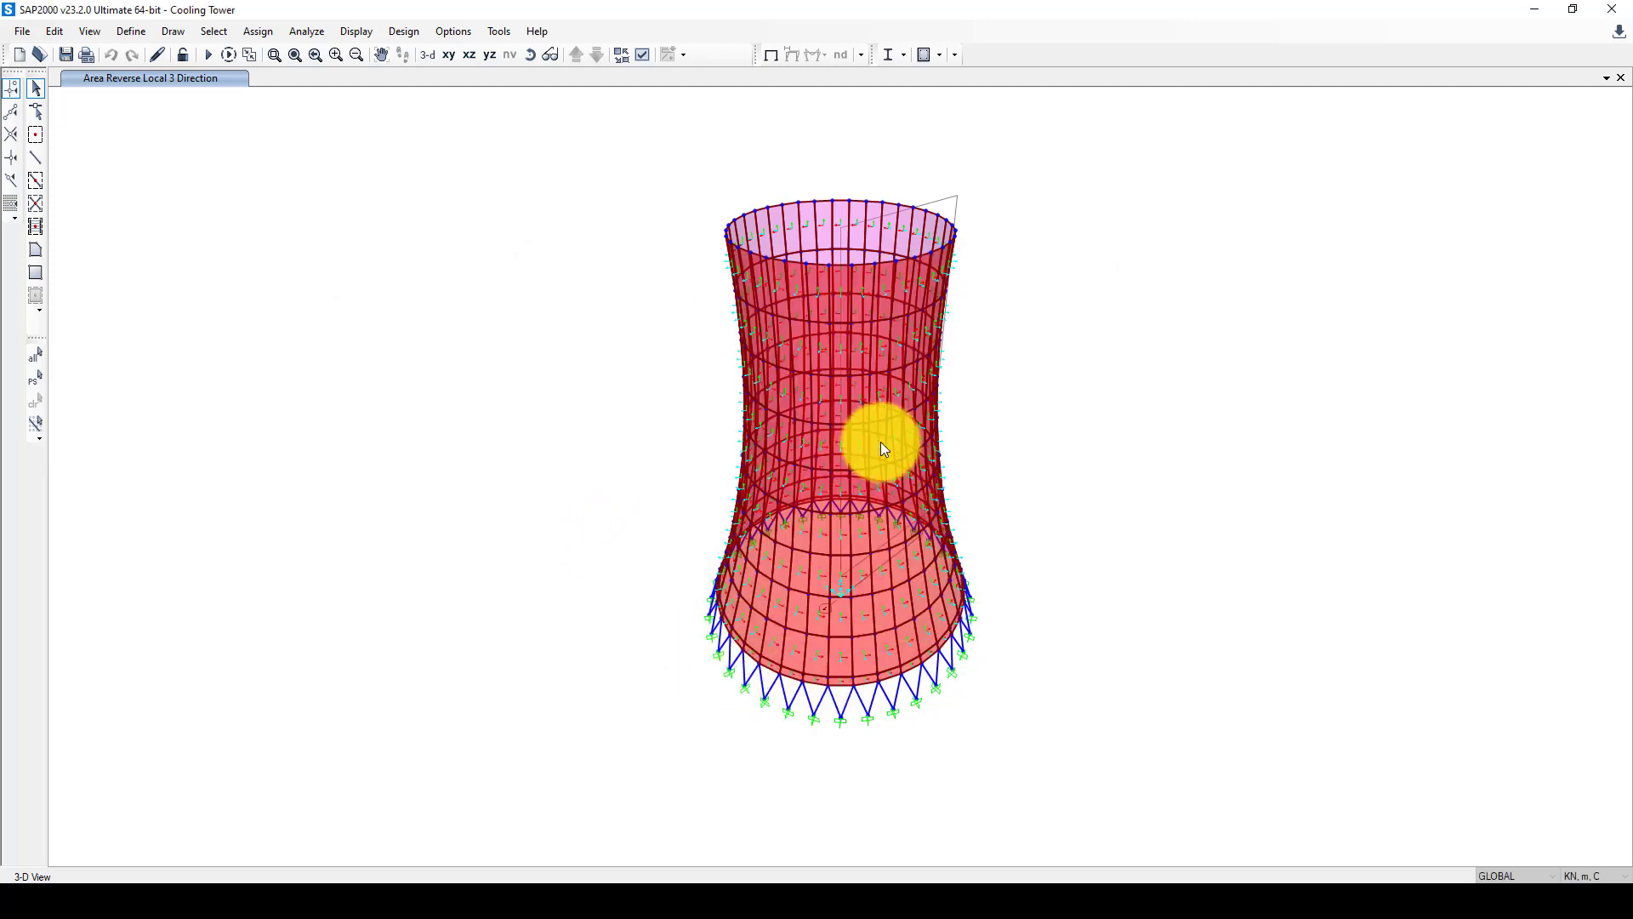
click(824, 703)
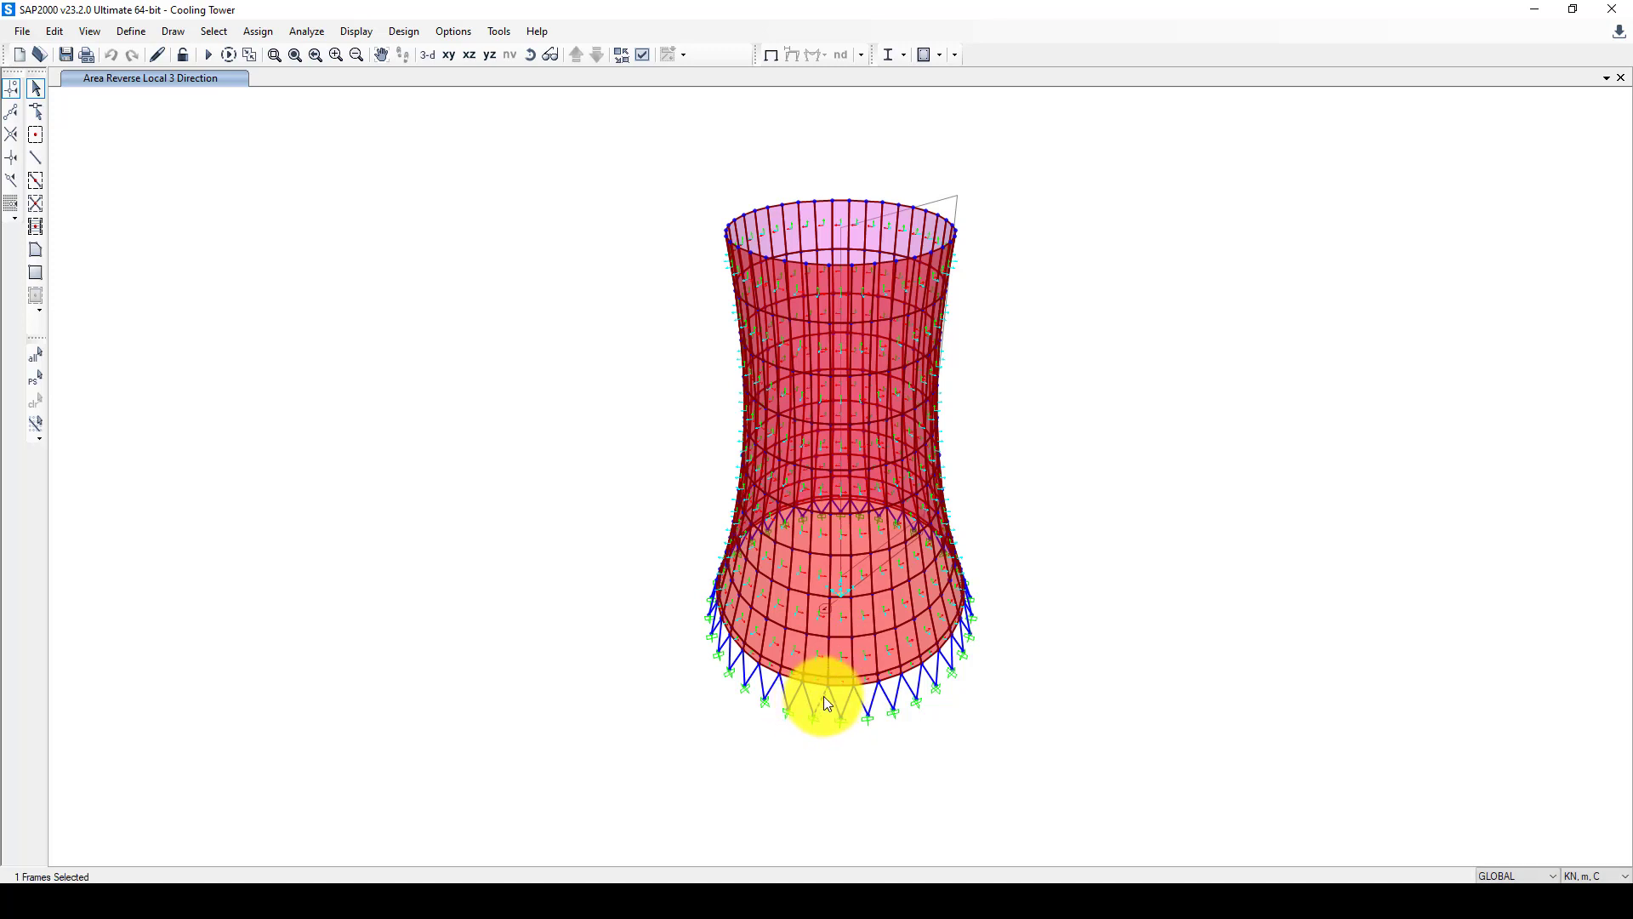
right_click(831, 706)
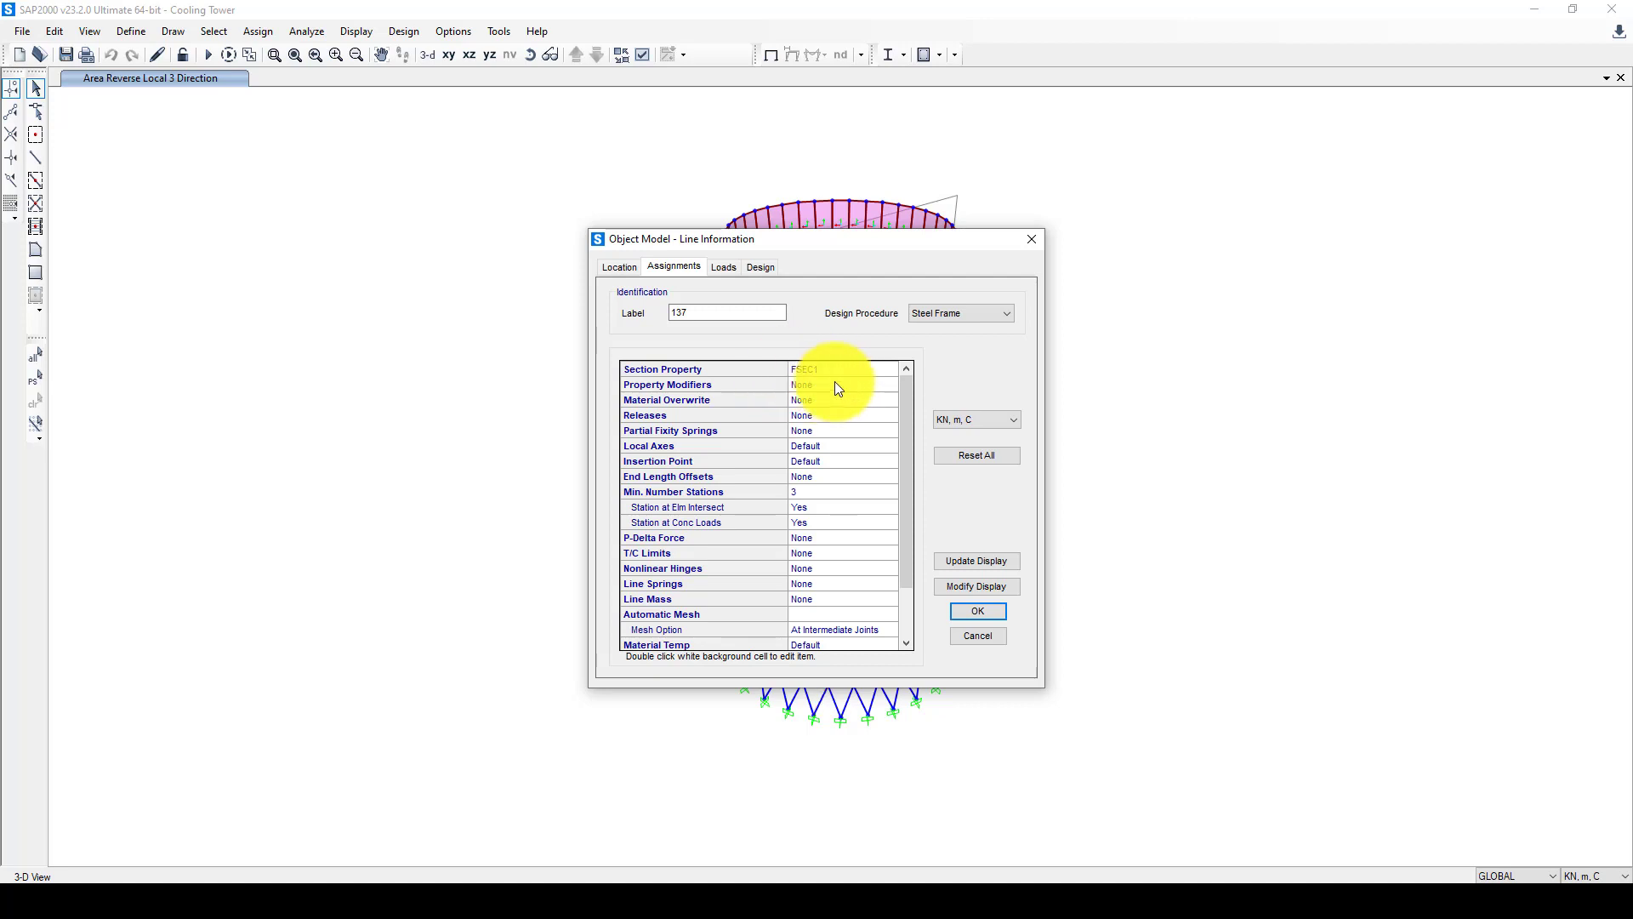
click(978, 635)
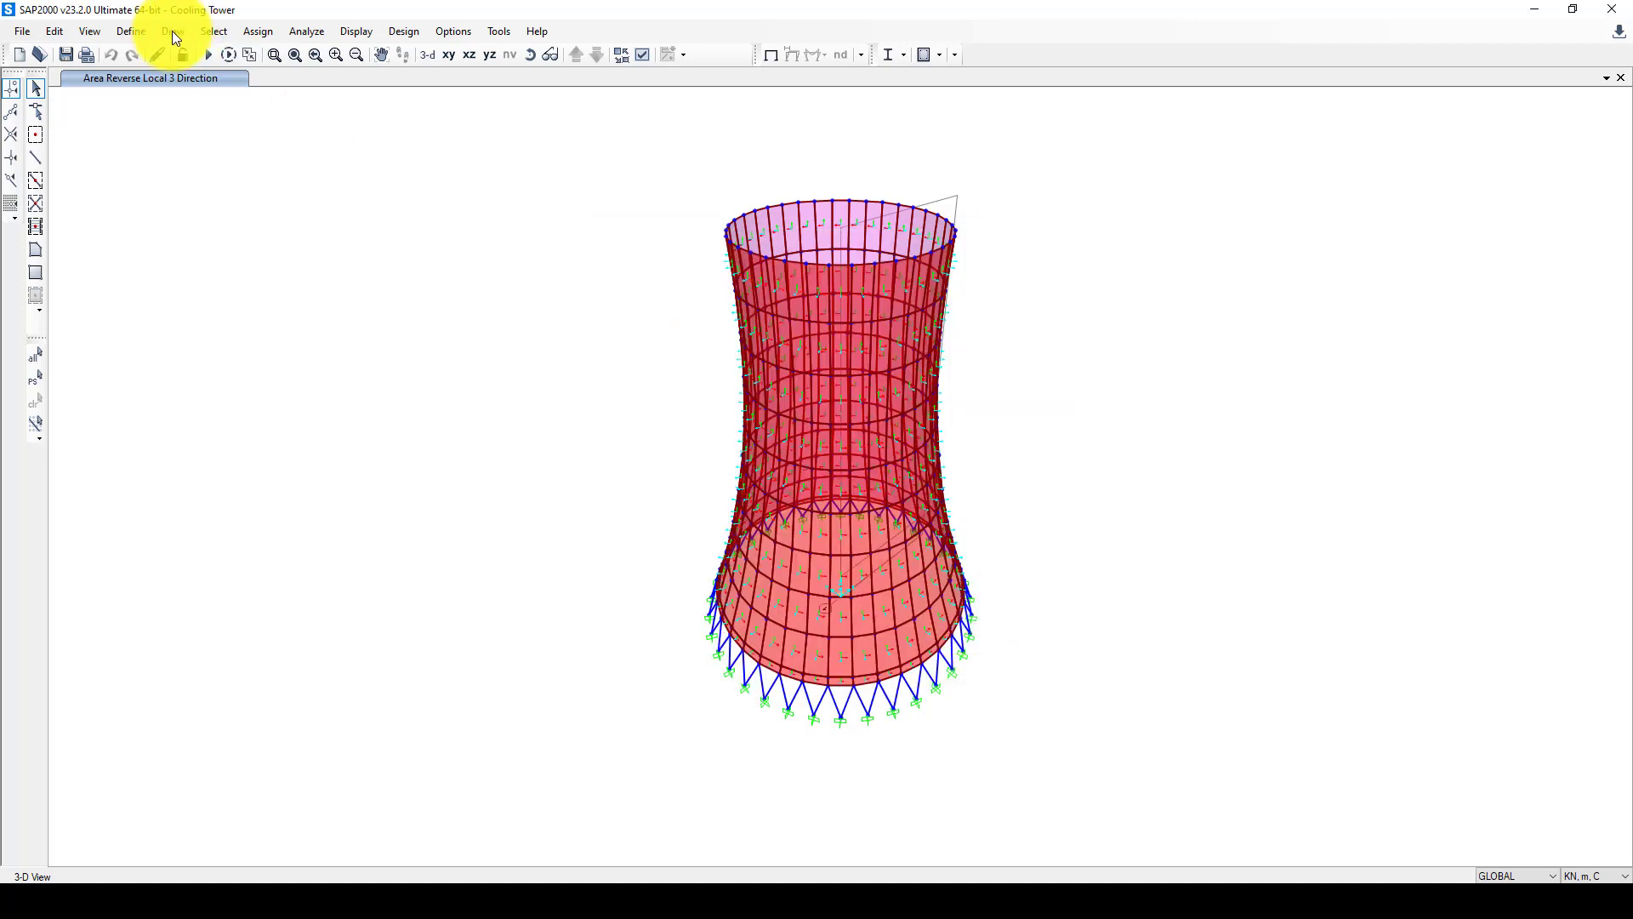
Step: Start a new concrete frame section, replacing the default FSEC2 name with C
click(126, 32)
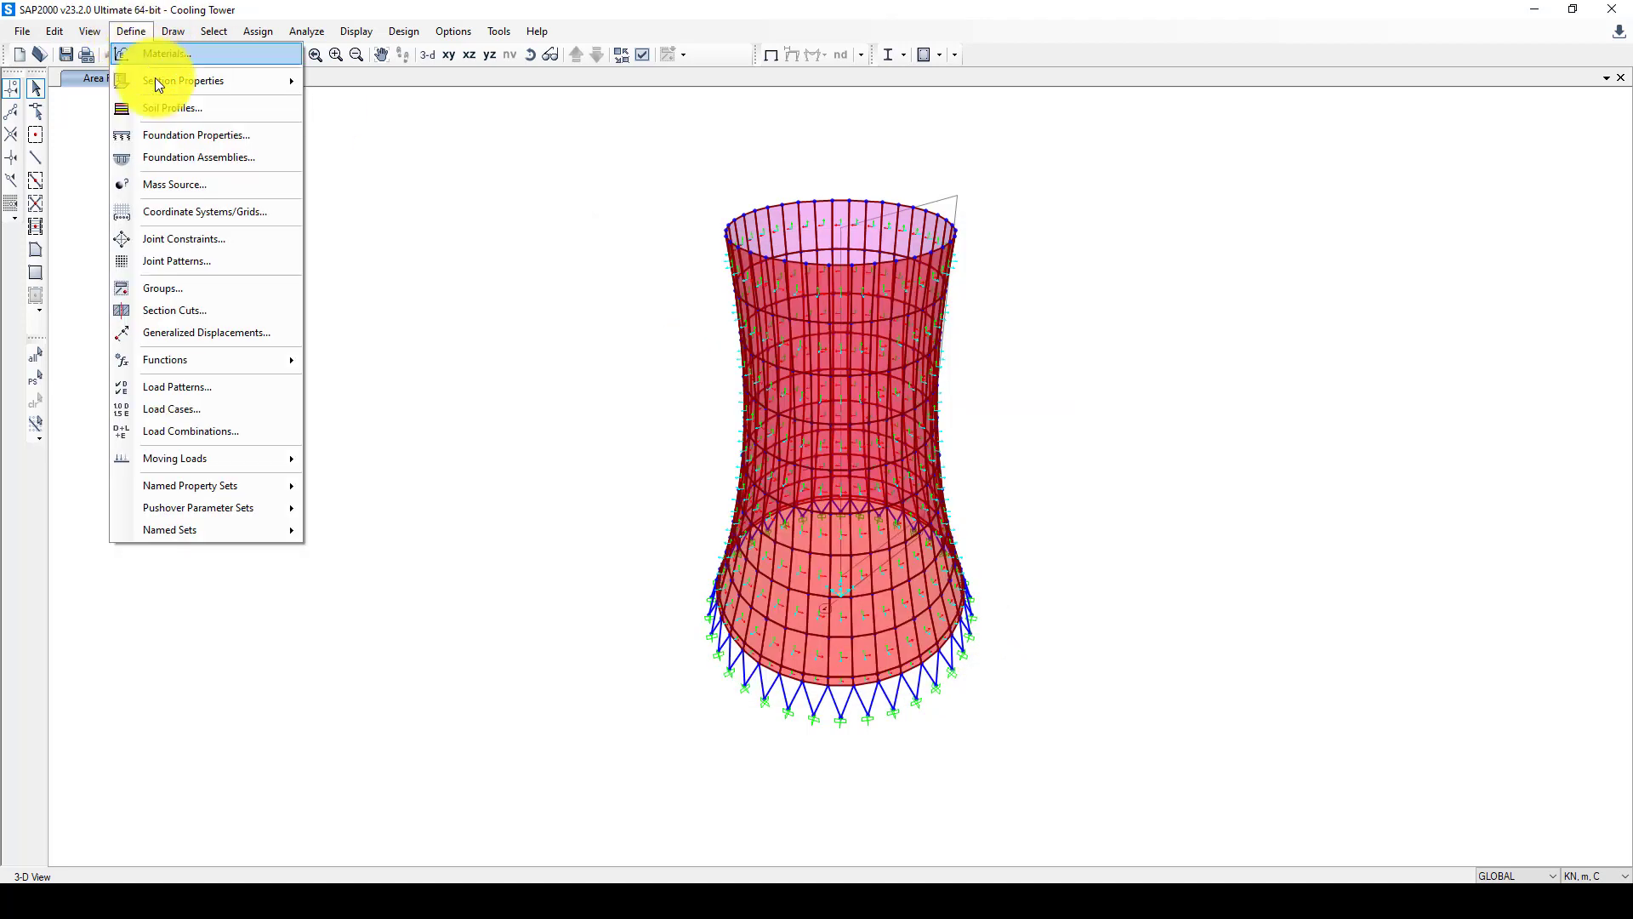
mouse_move(222, 81)
click(391, 83)
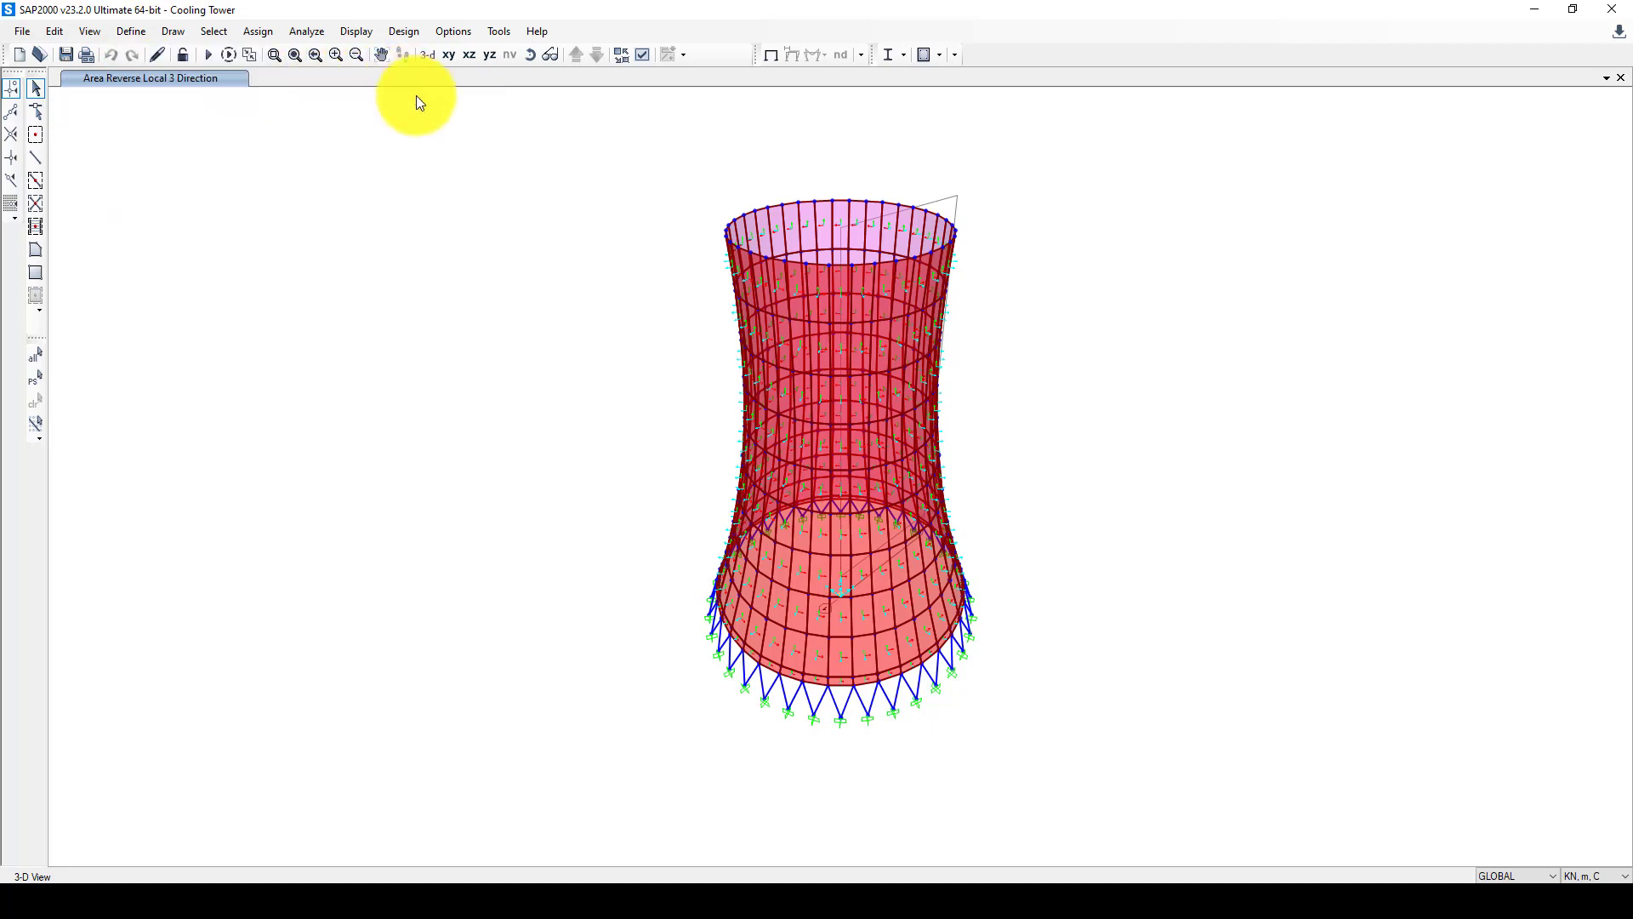
click(907, 346)
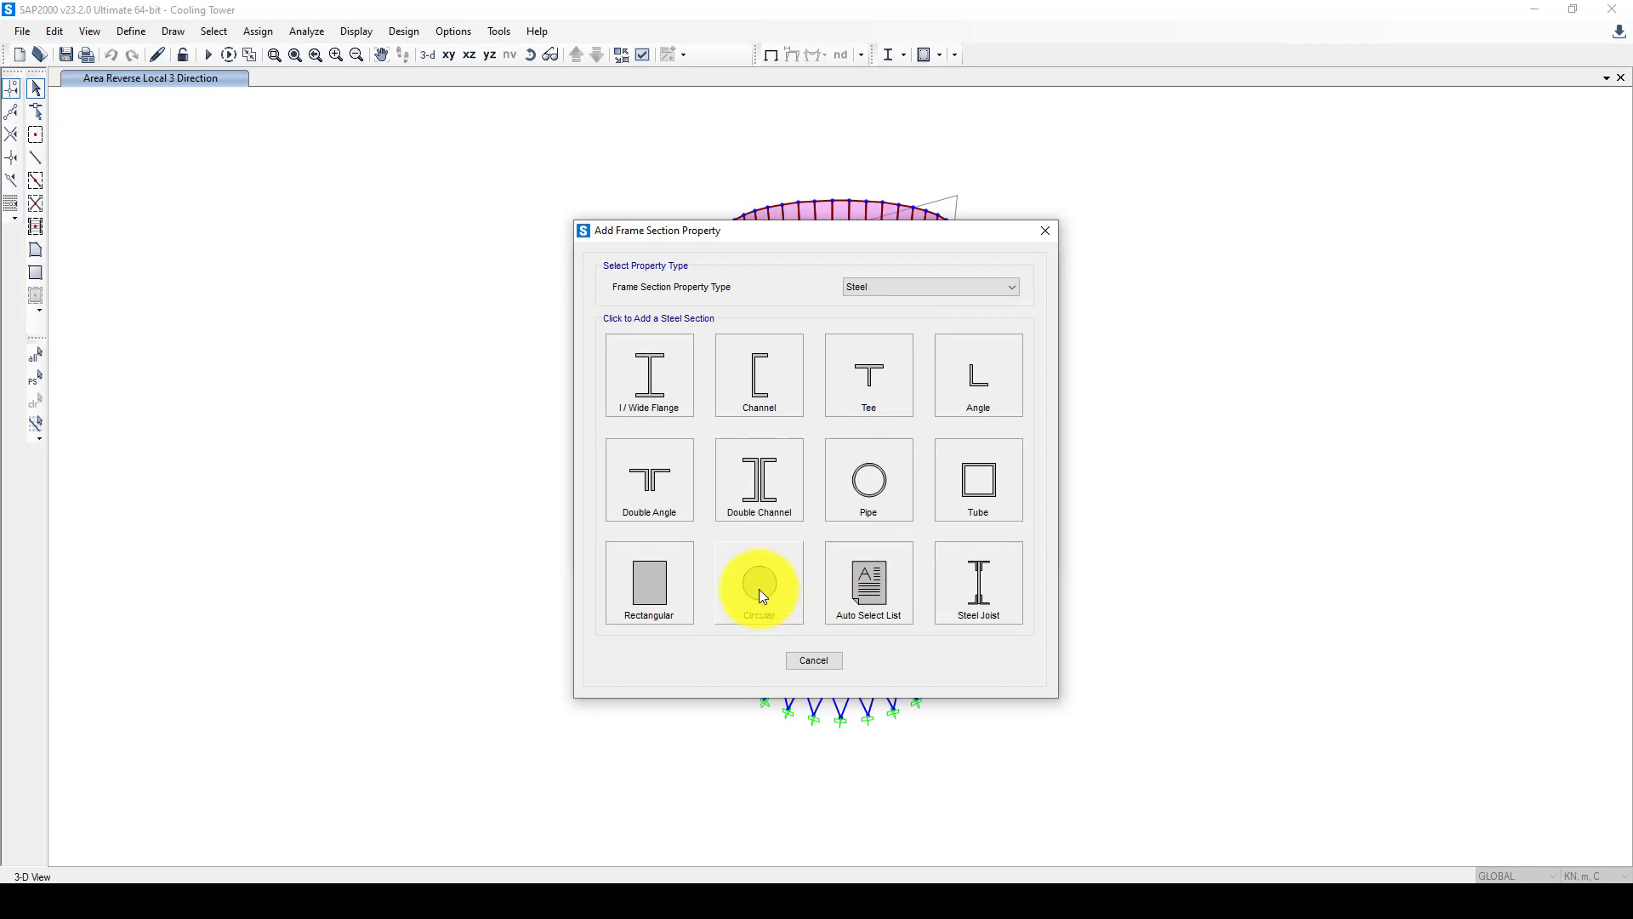
click(901, 285)
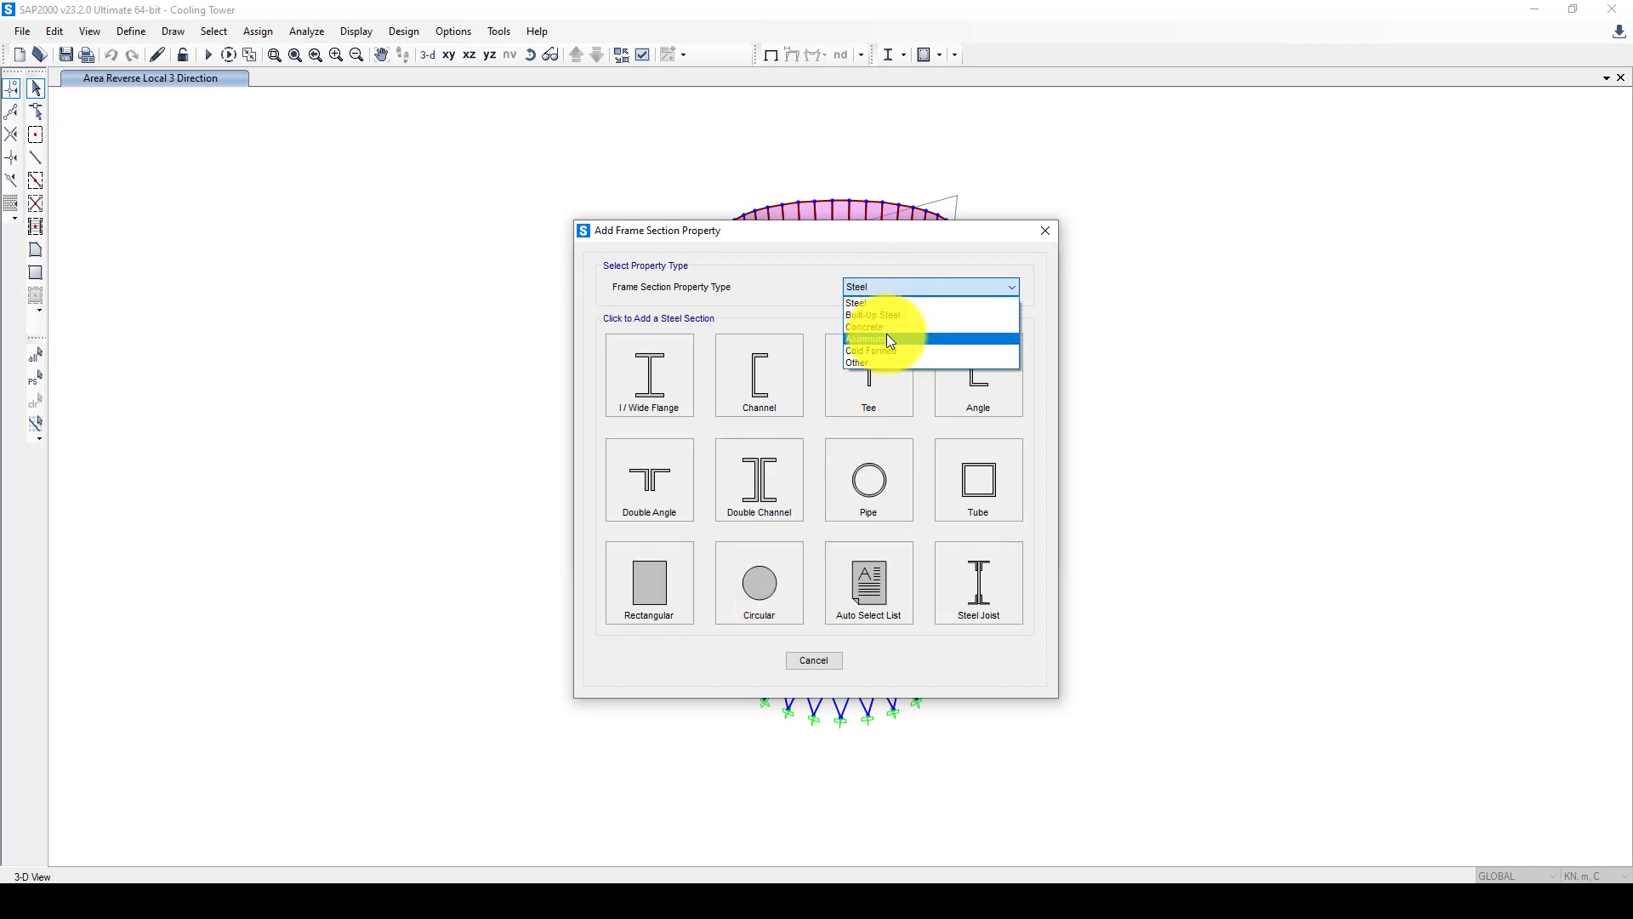
click(886, 328)
key(Escape)
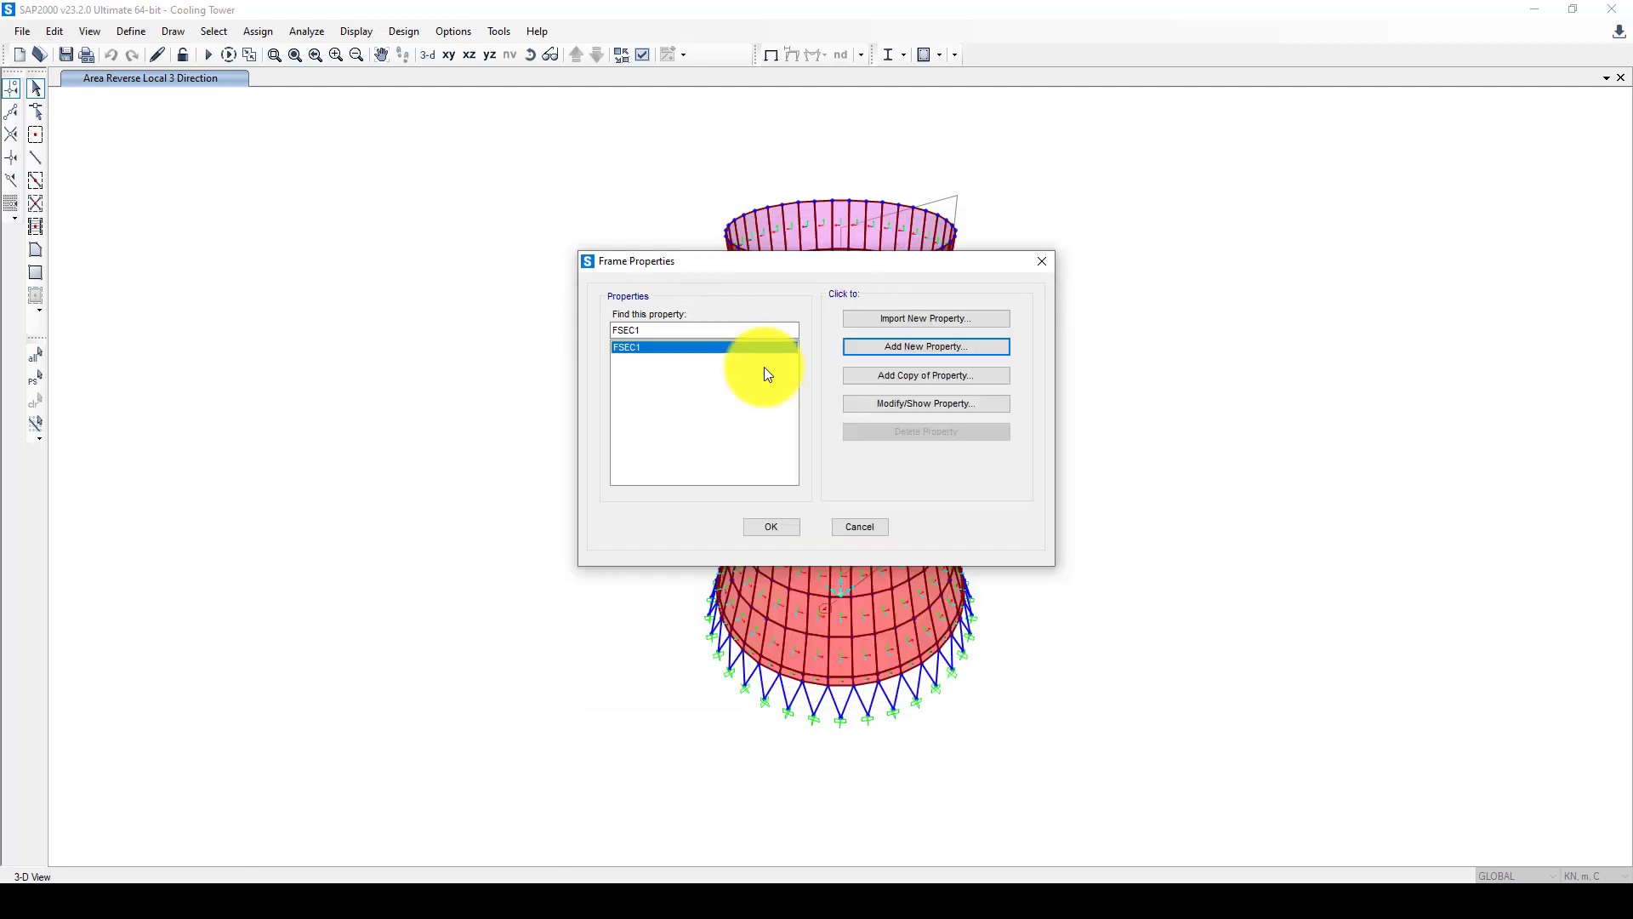
drag(788, 292, 678, 293)
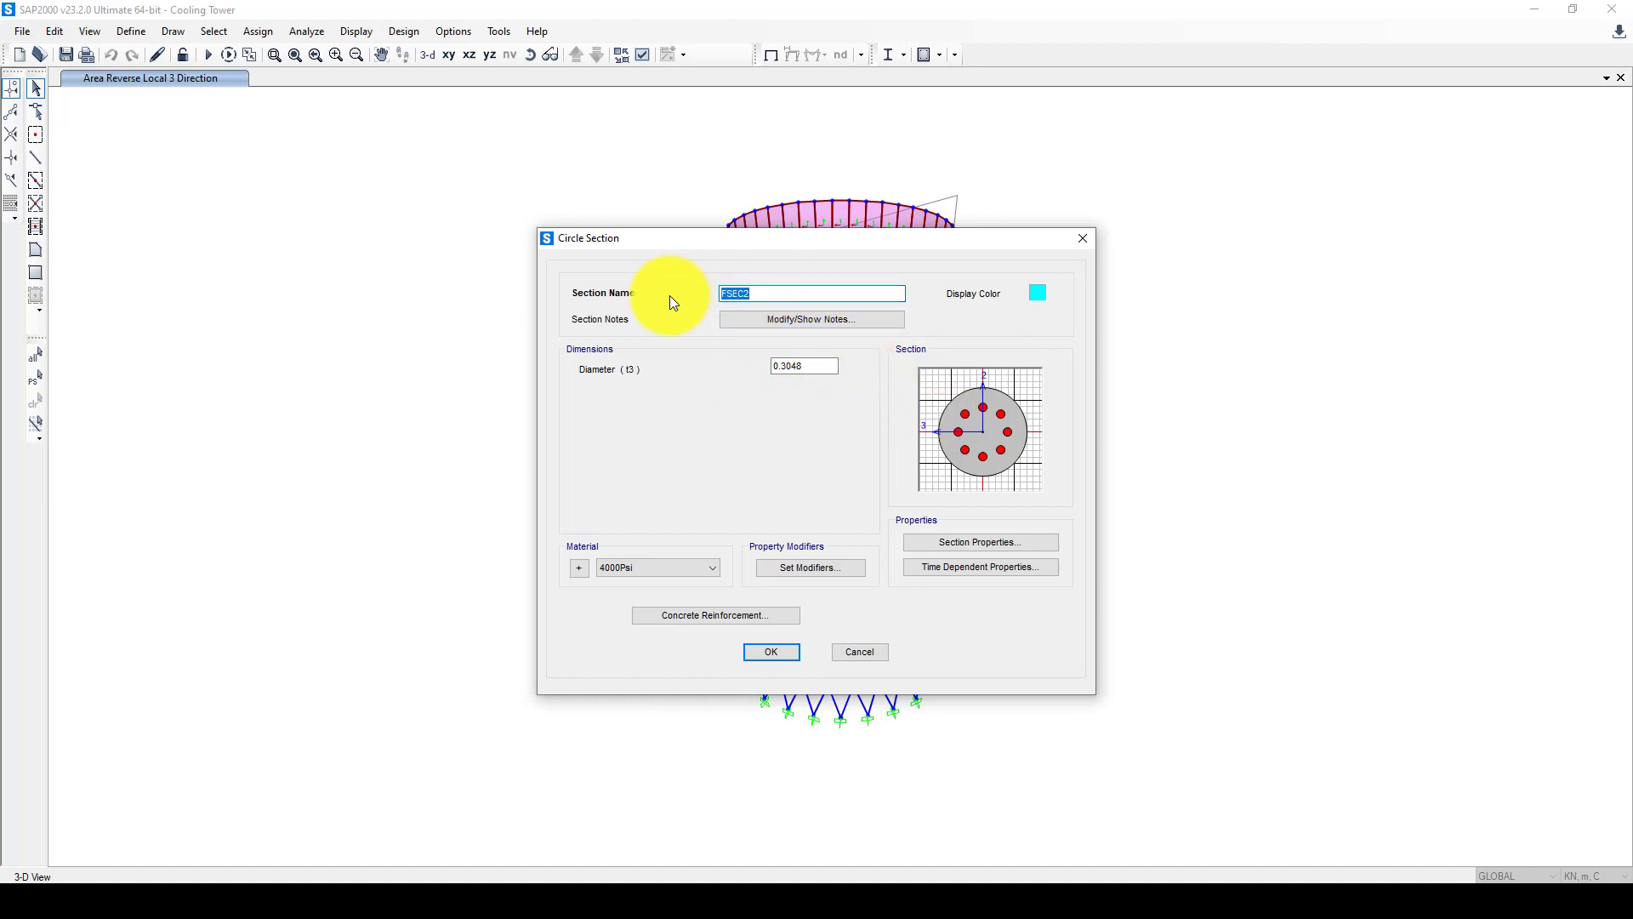
text(C)
Step: Scroll the paper to Table 2 on page 5 and highlight the column diameter value
click(770, 889)
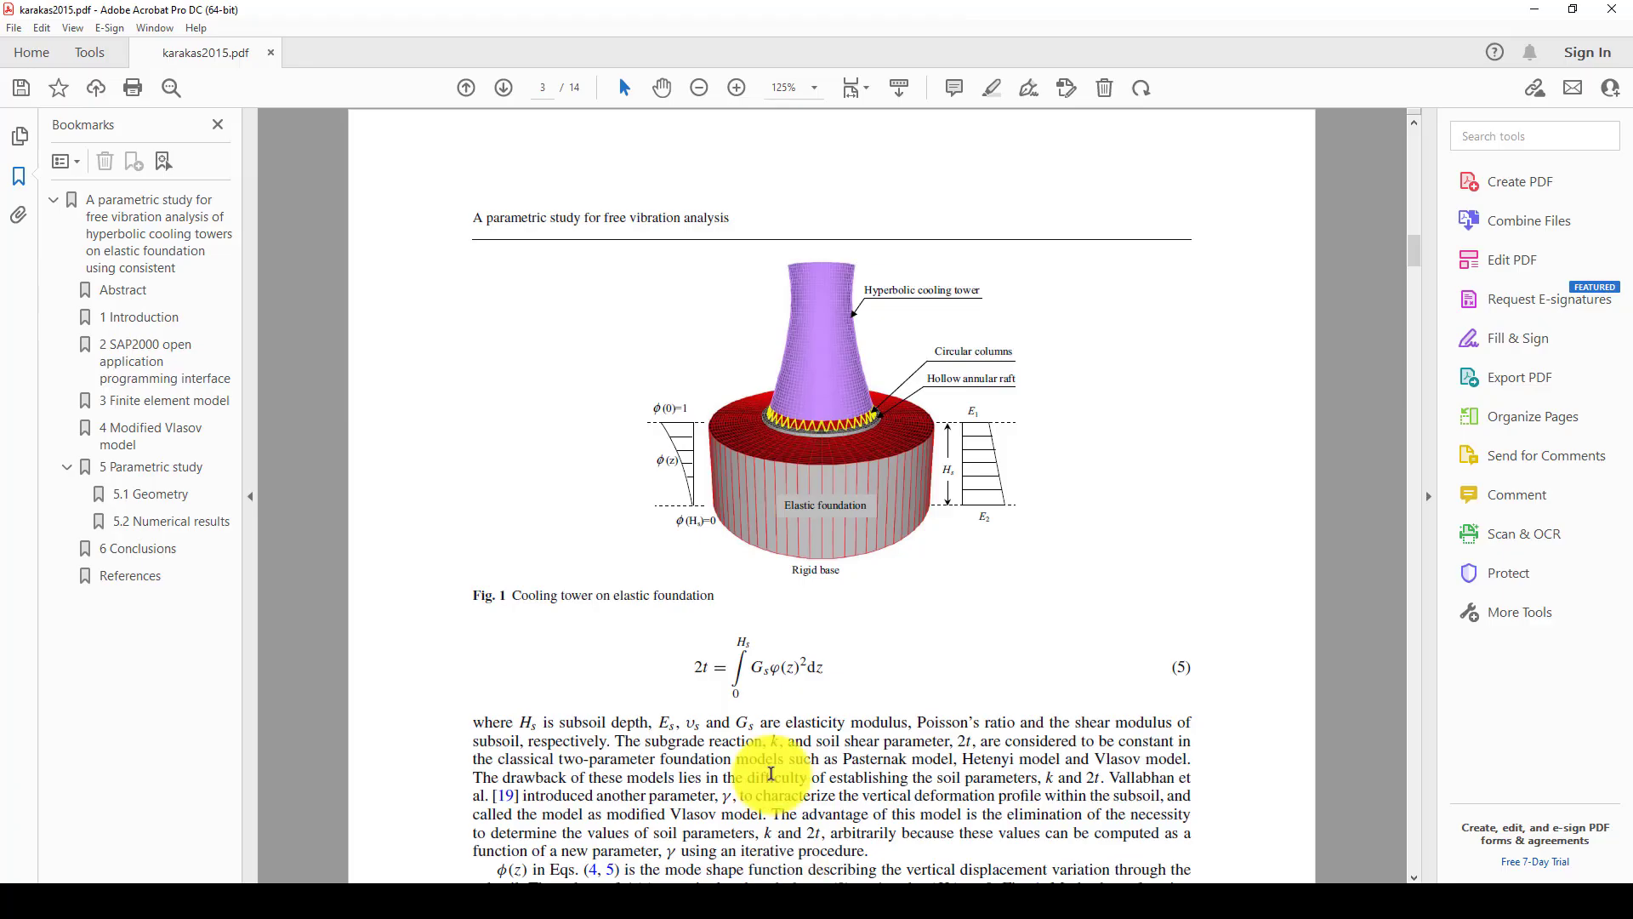
scroll(832, 531, up, 5)
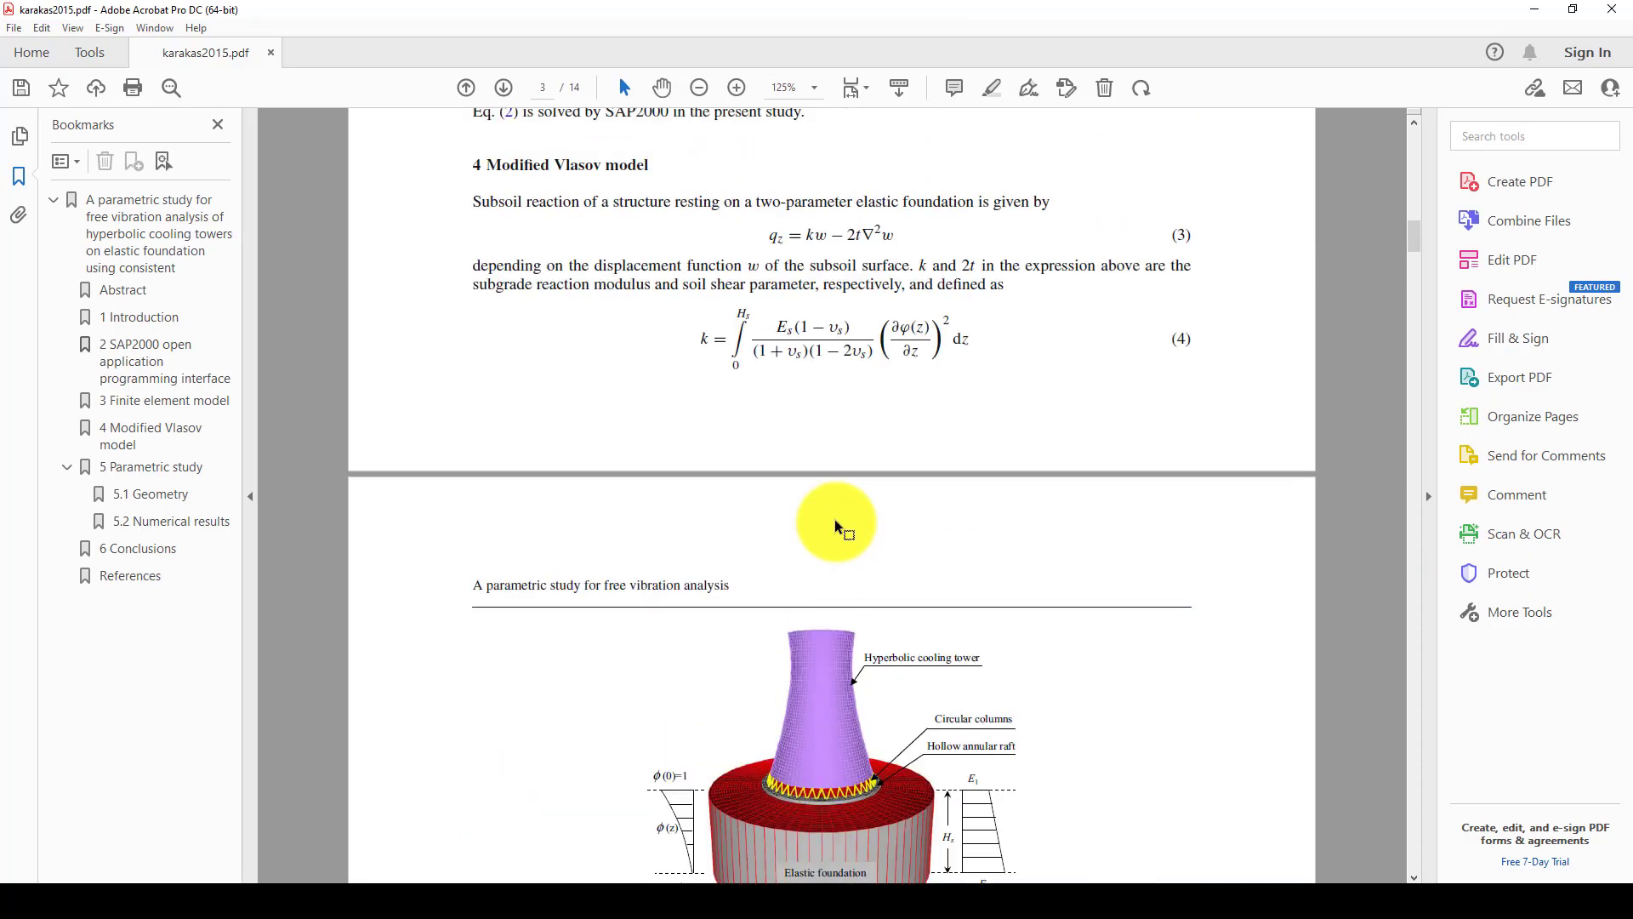
scroll(834, 519, up, 20)
scroll(835, 519, up, 15)
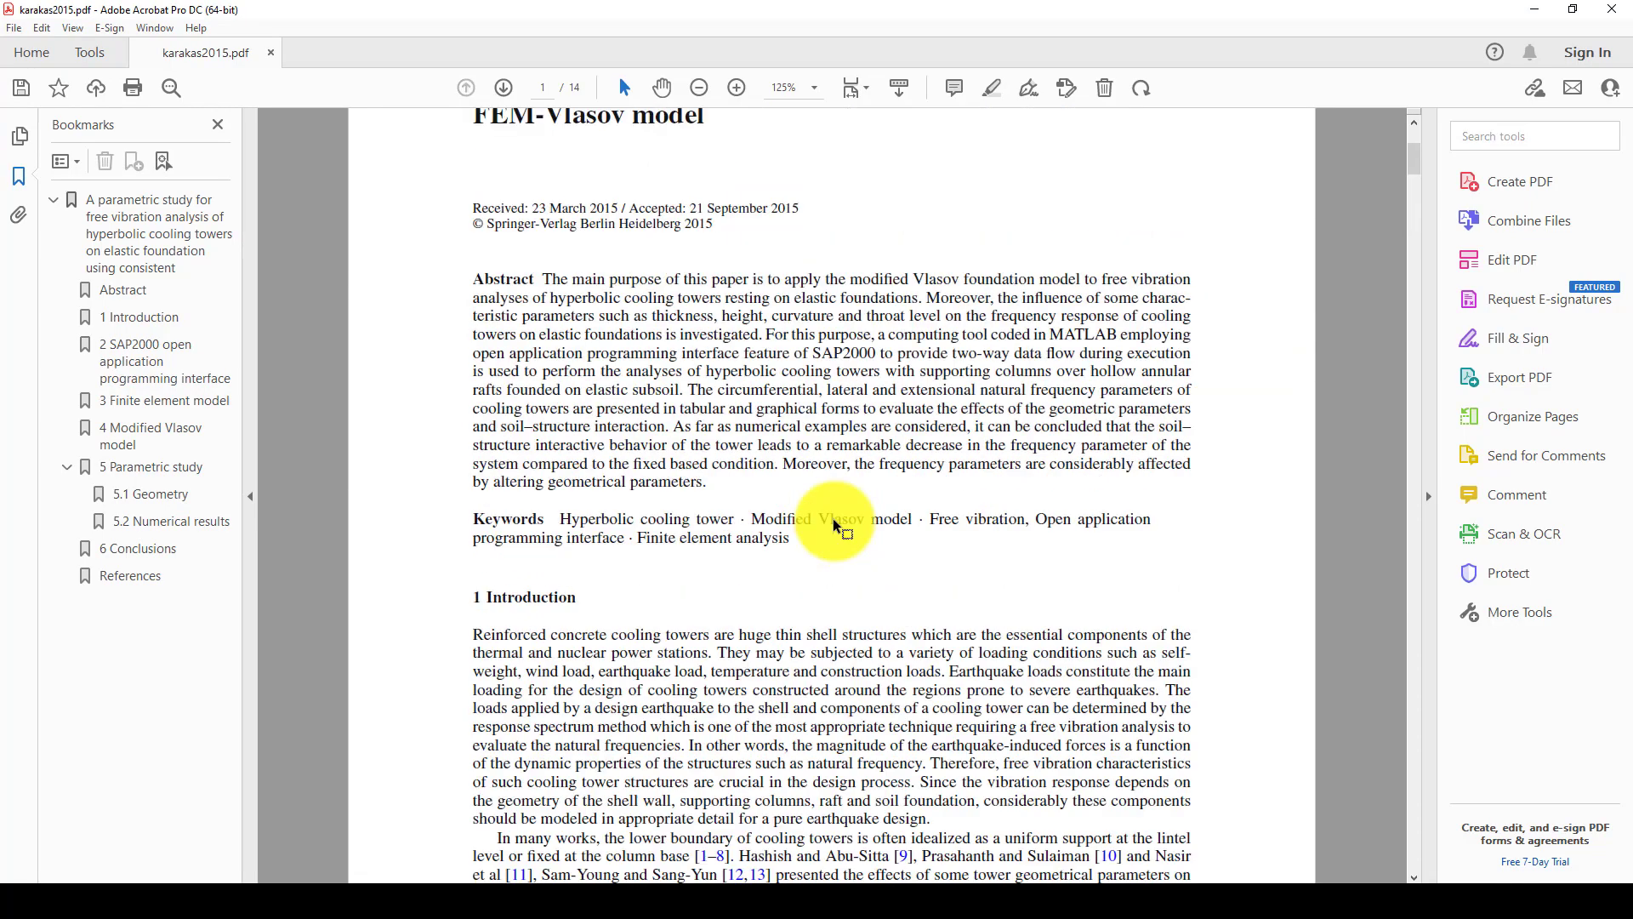
scroll(831, 514, down, 7)
scroll(829, 515, down, 20)
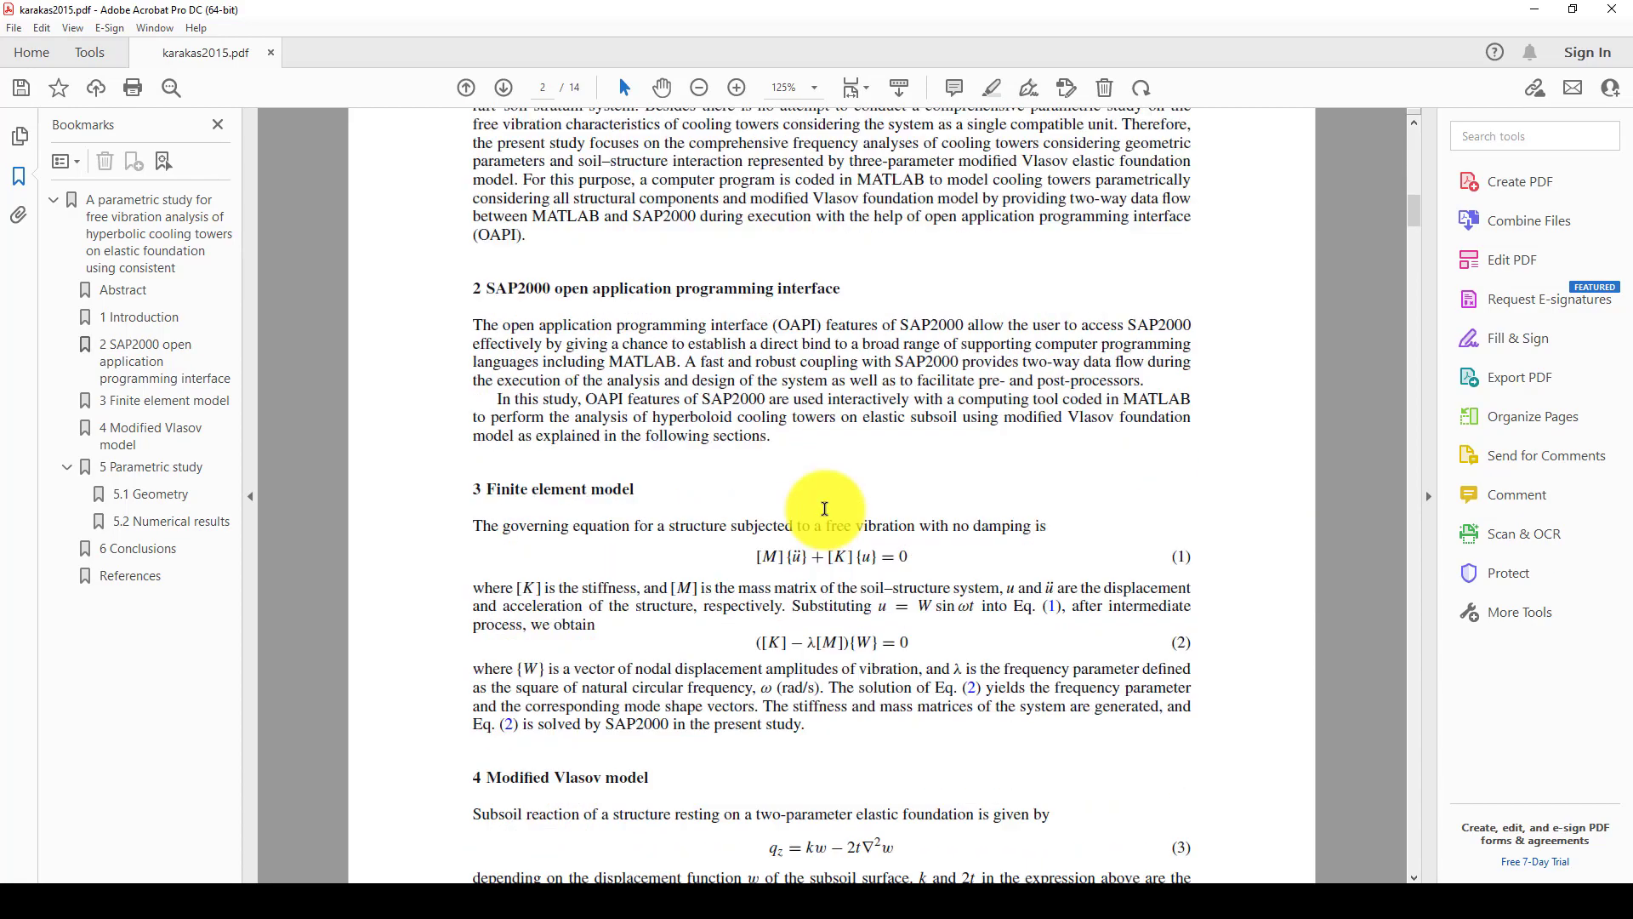
scroll(808, 383, down, 15)
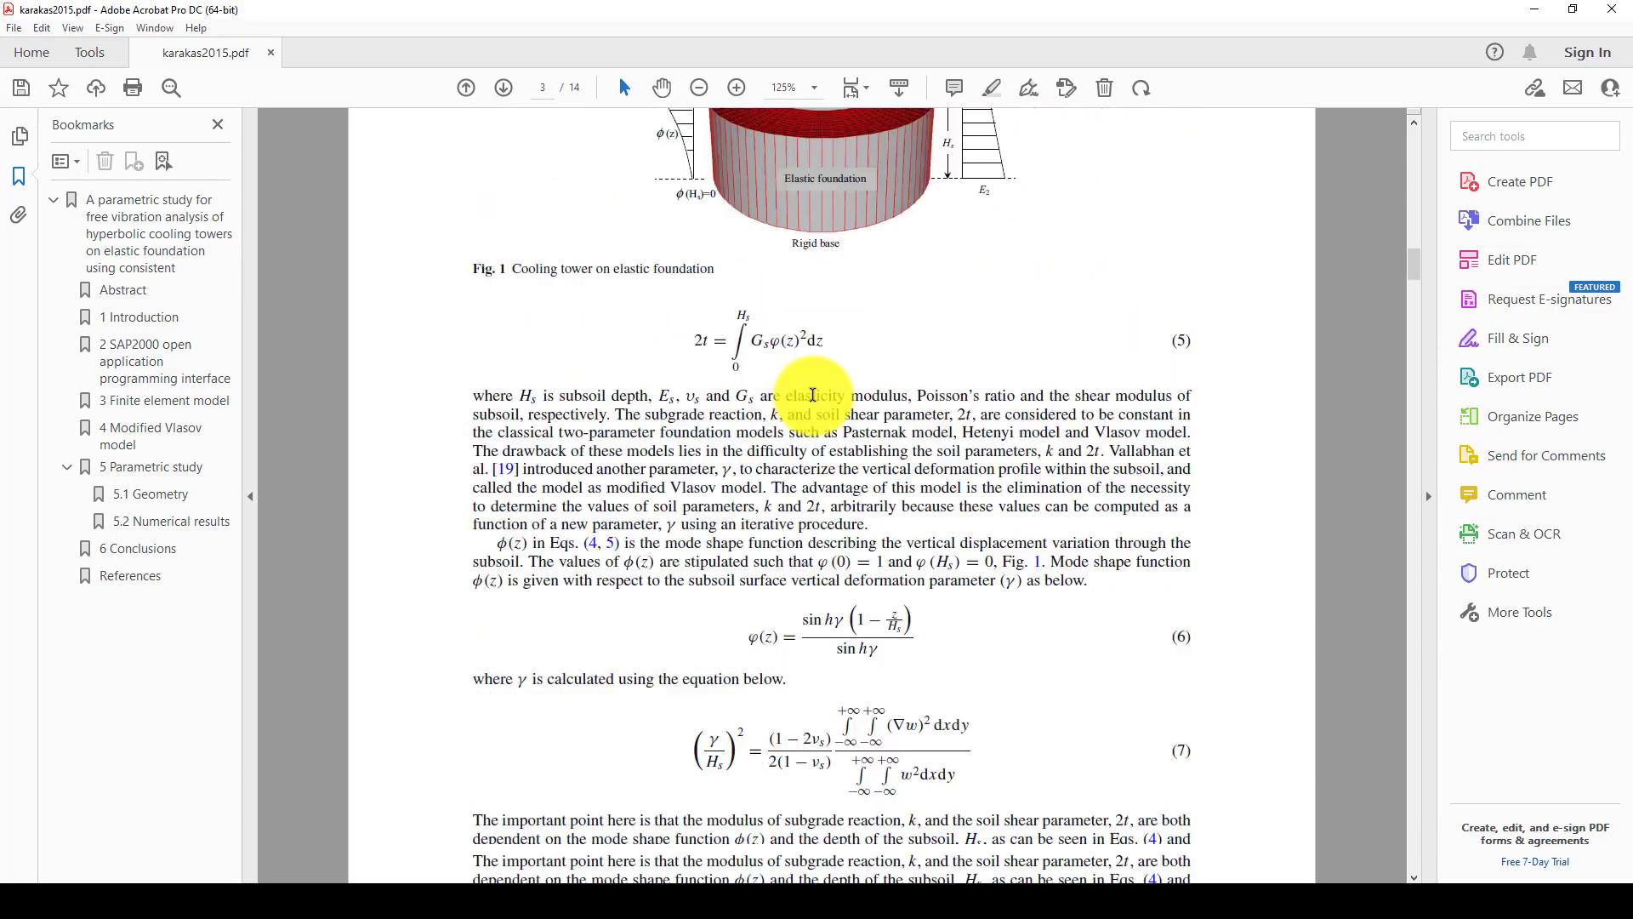
scroll(813, 401, down, 8)
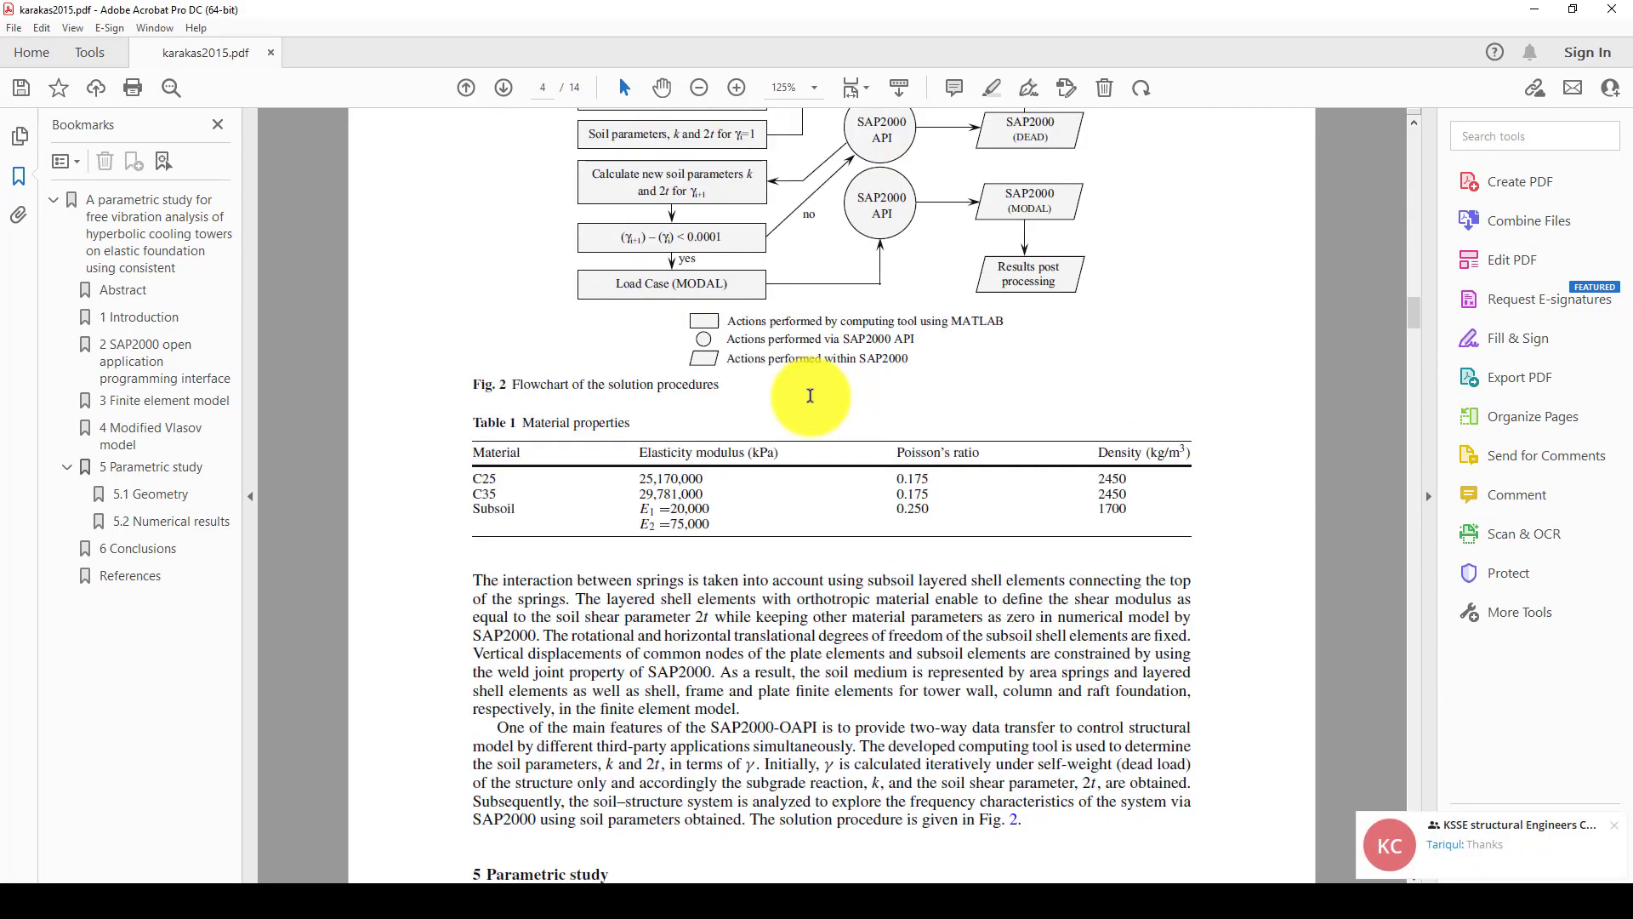
scroll(809, 395, down, 1)
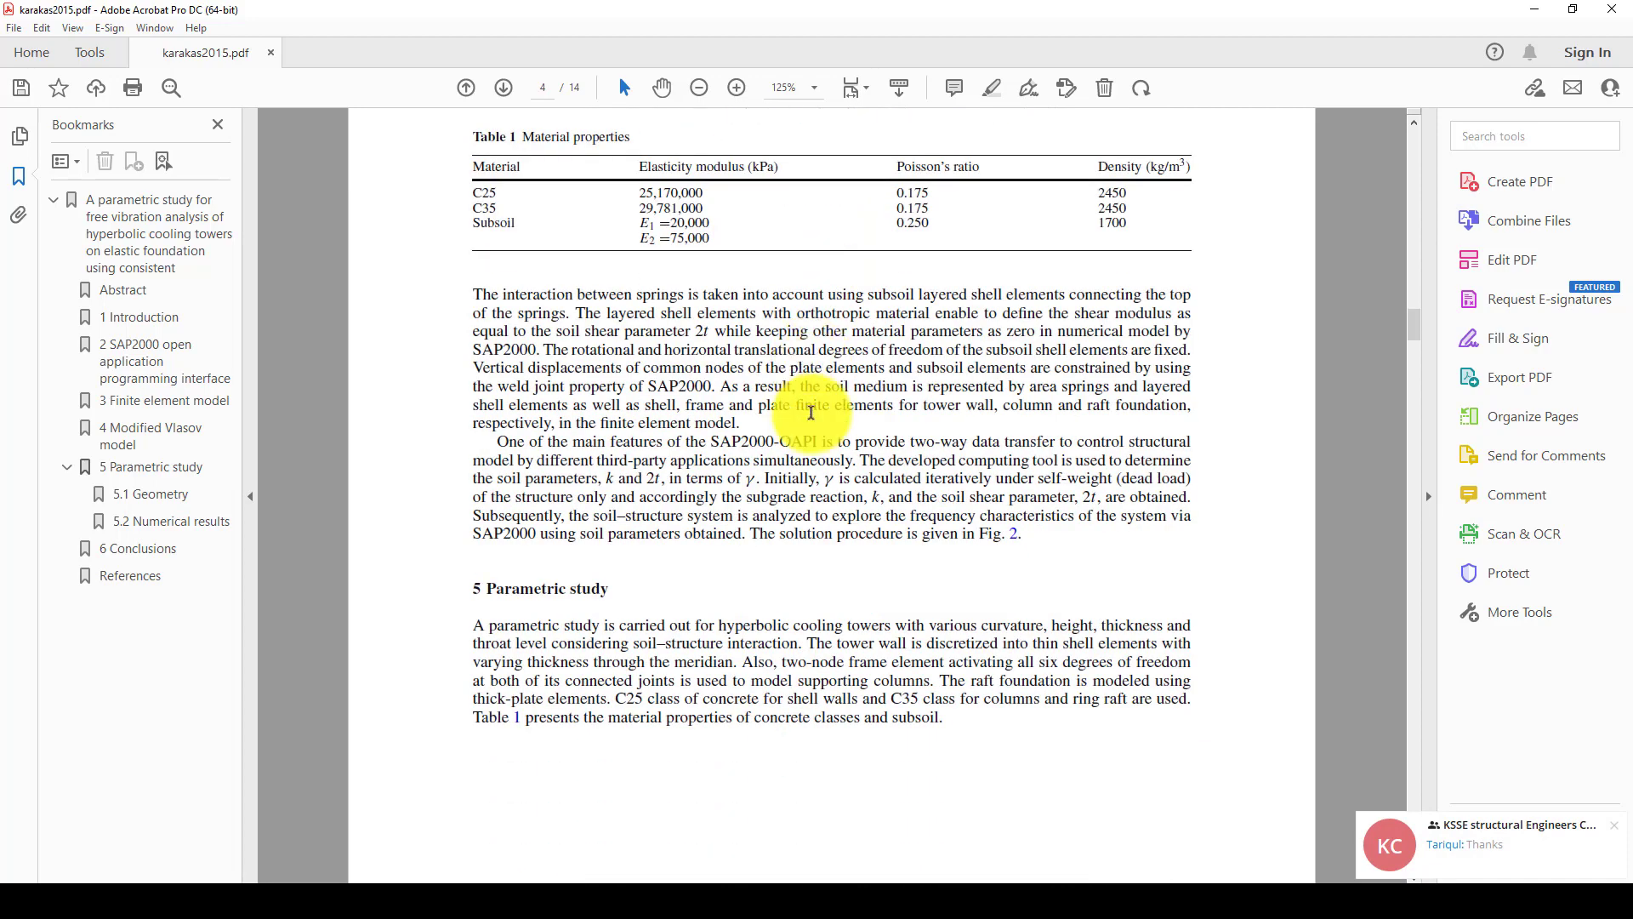
scroll(812, 408, up, 2)
scroll(816, 436, down, 2)
scroll(816, 436, down, 10)
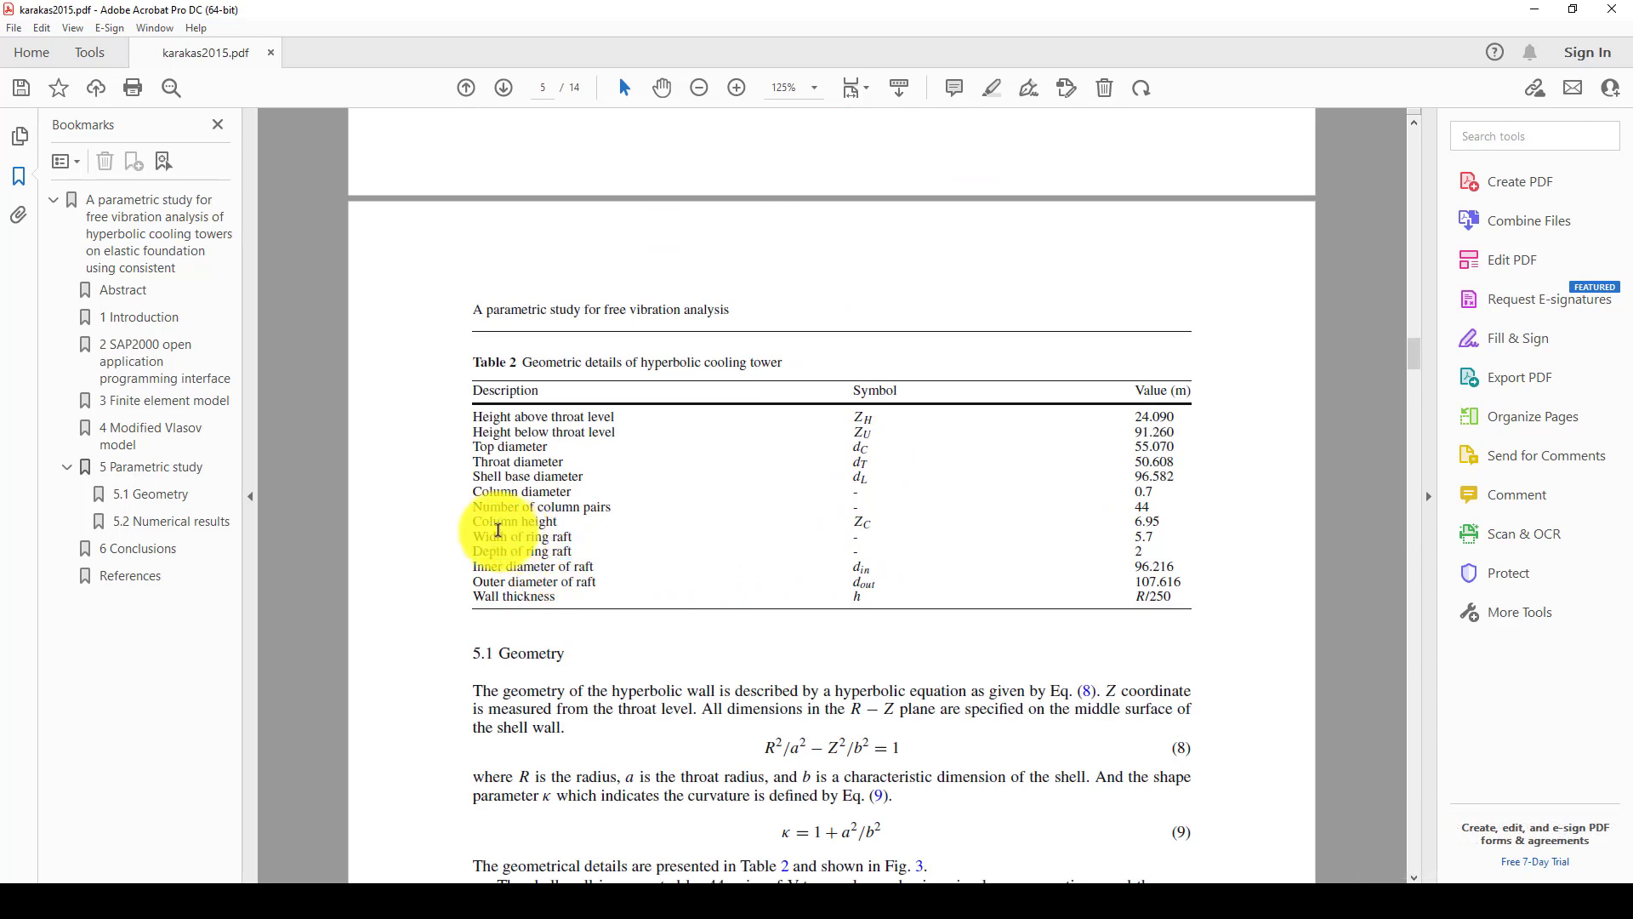
drag(460, 536, 1162, 493)
click(490, 507)
Step: Give circular section C a 0.8 diameter and 6000PsiLW material, then confirm
click(1106, 493)
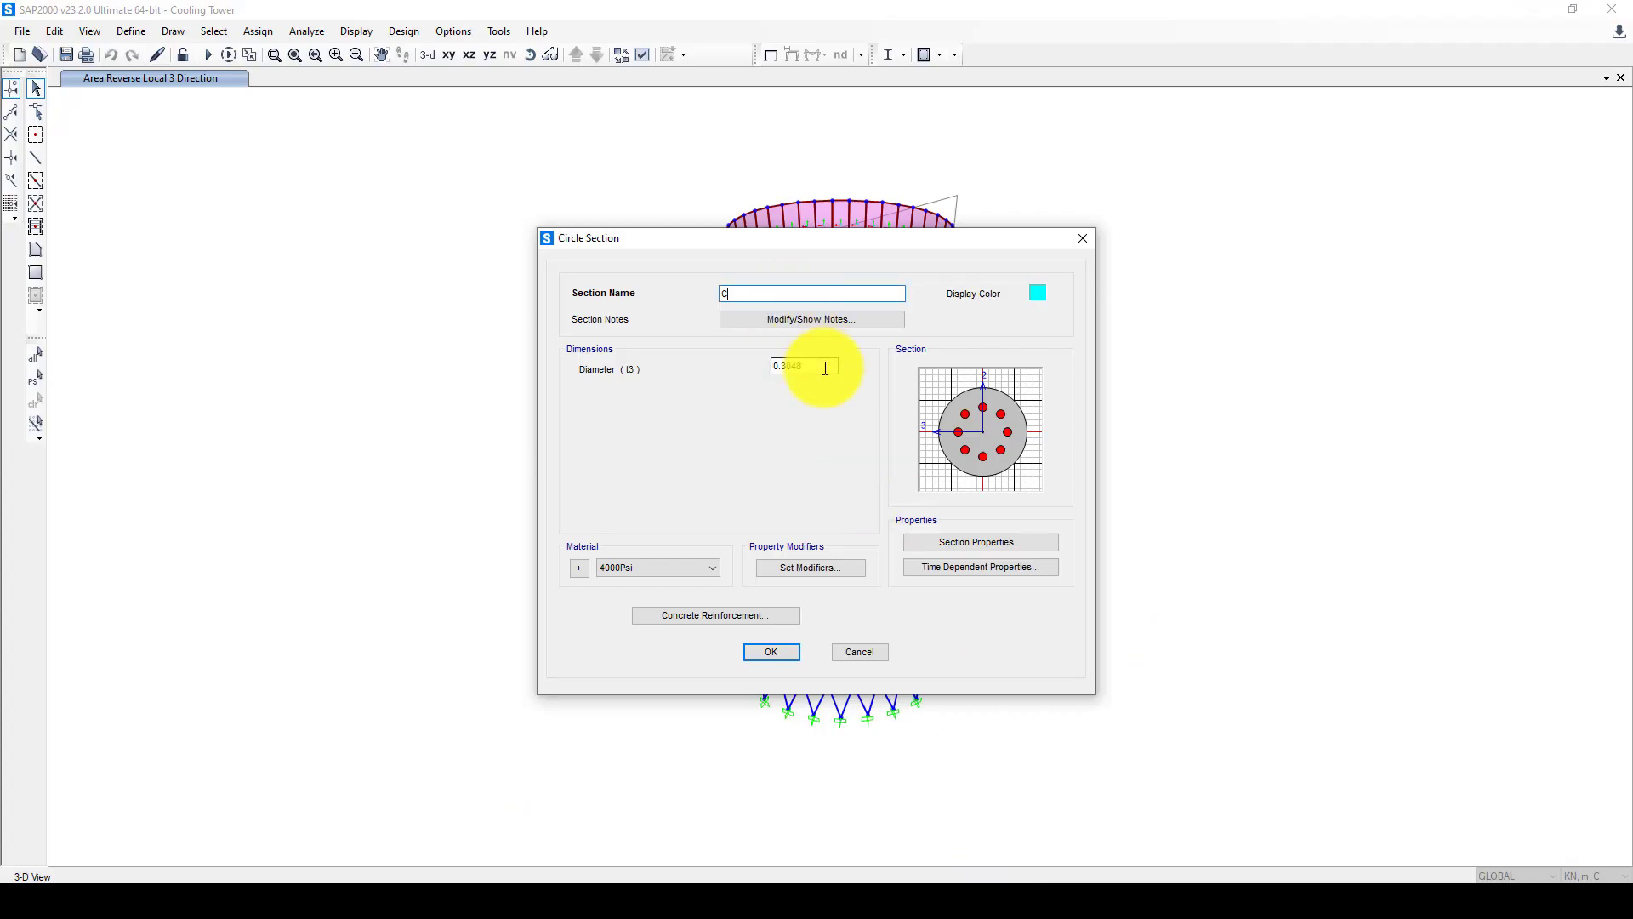
click(800, 364)
drag(799, 365, 781, 366)
double_click(789, 367)
drag(809, 365, 784, 367)
key(BackSpace)
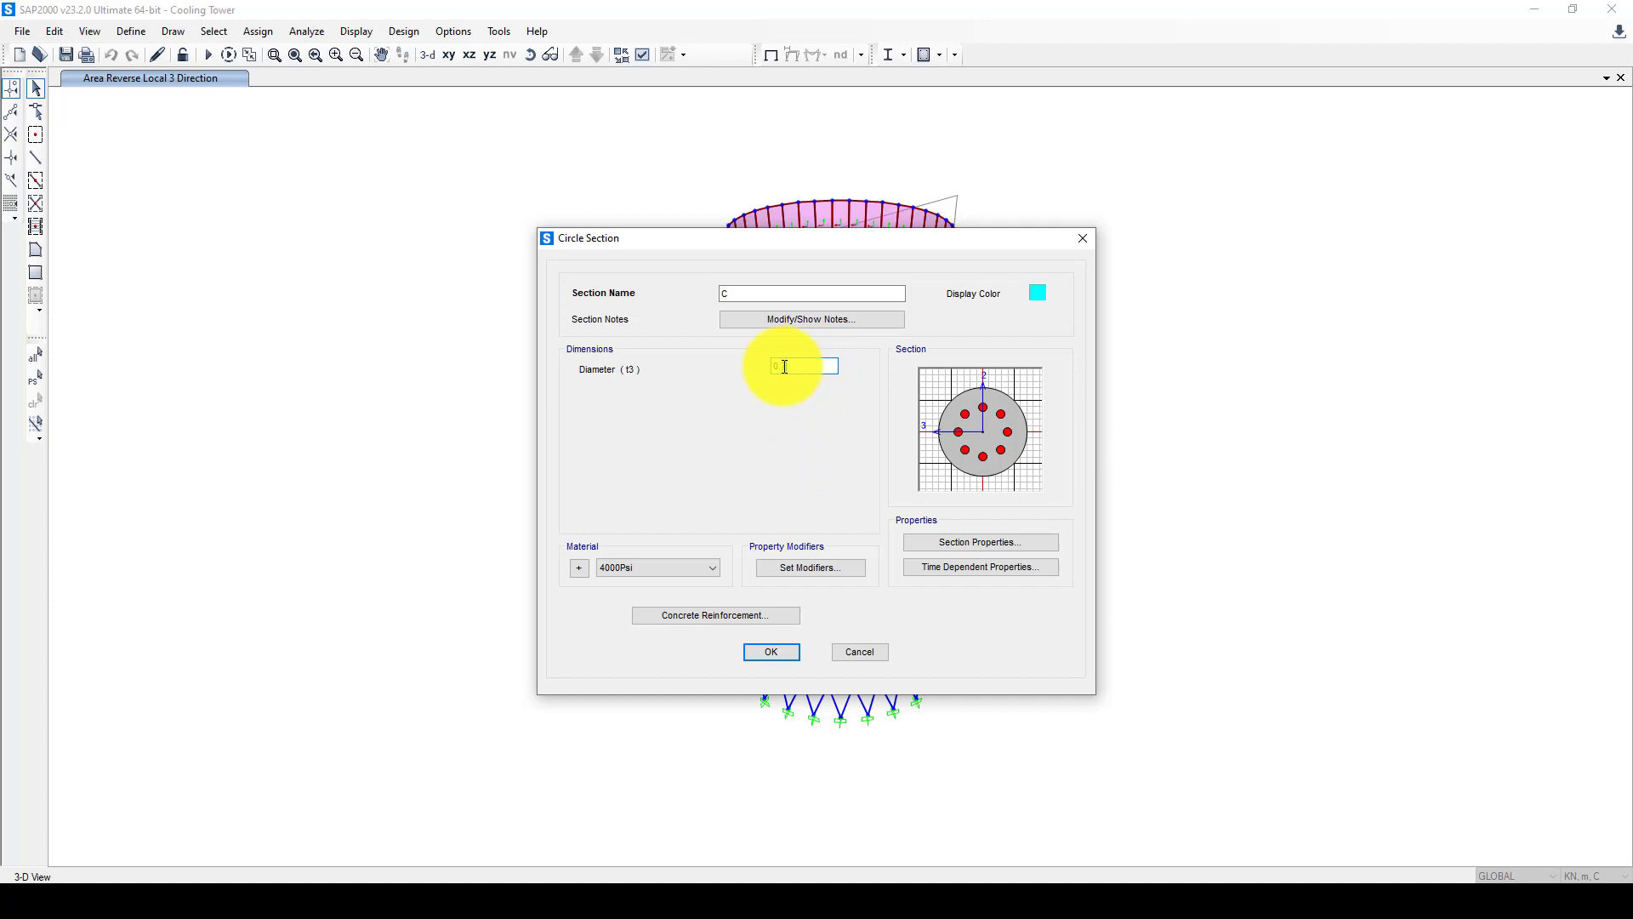
text(8)
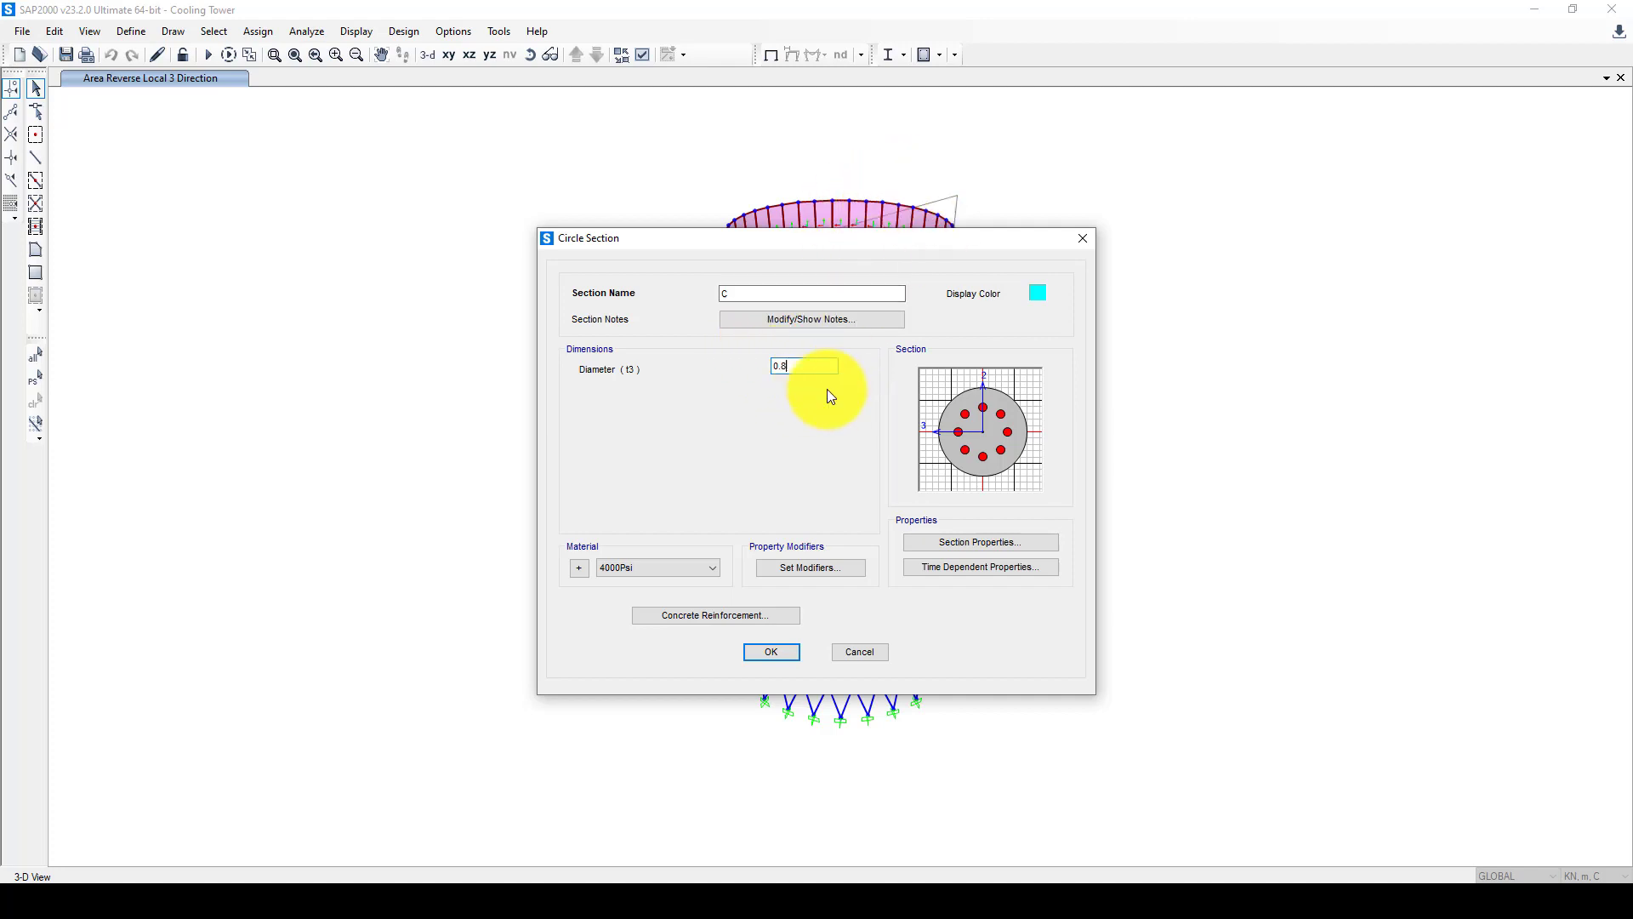
click(651, 568)
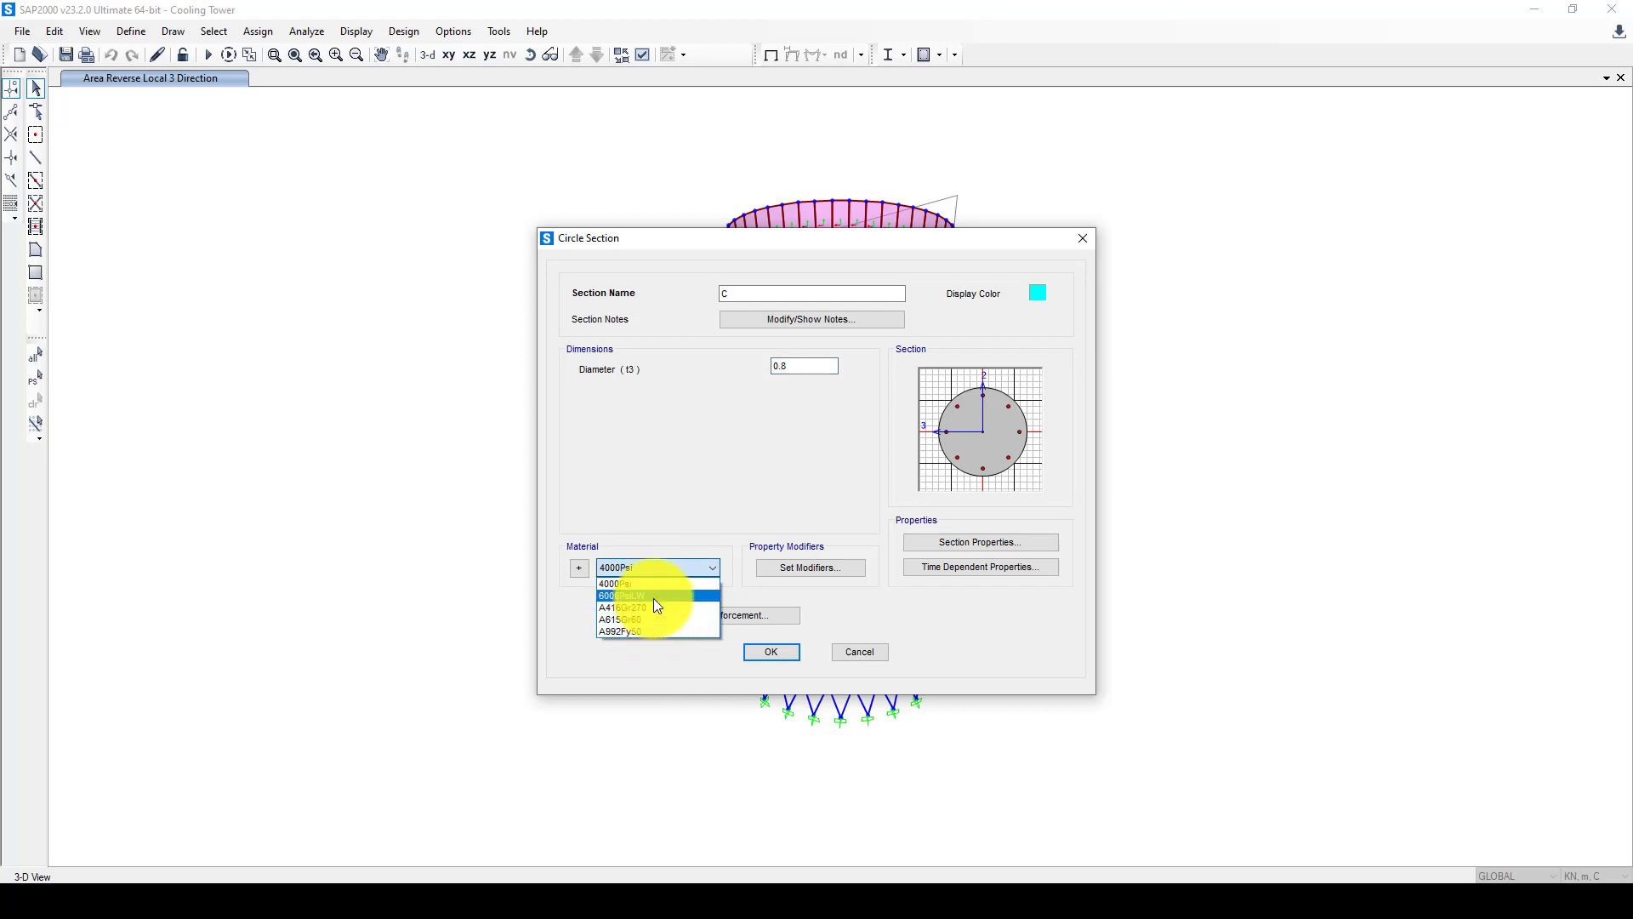
click(652, 597)
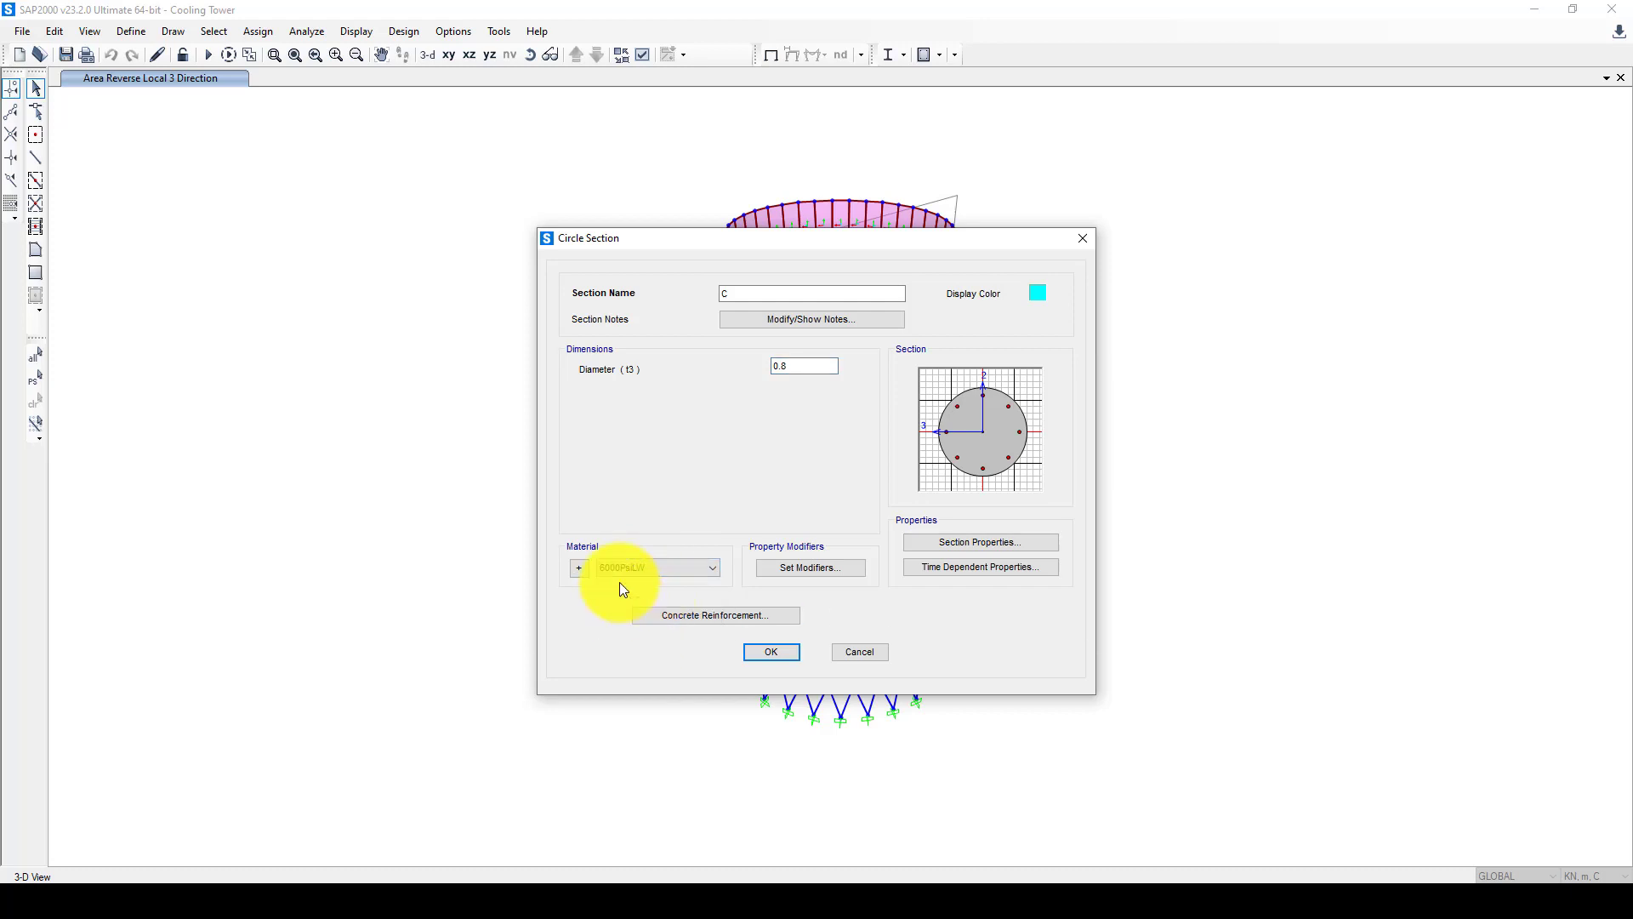
click(764, 655)
click(781, 529)
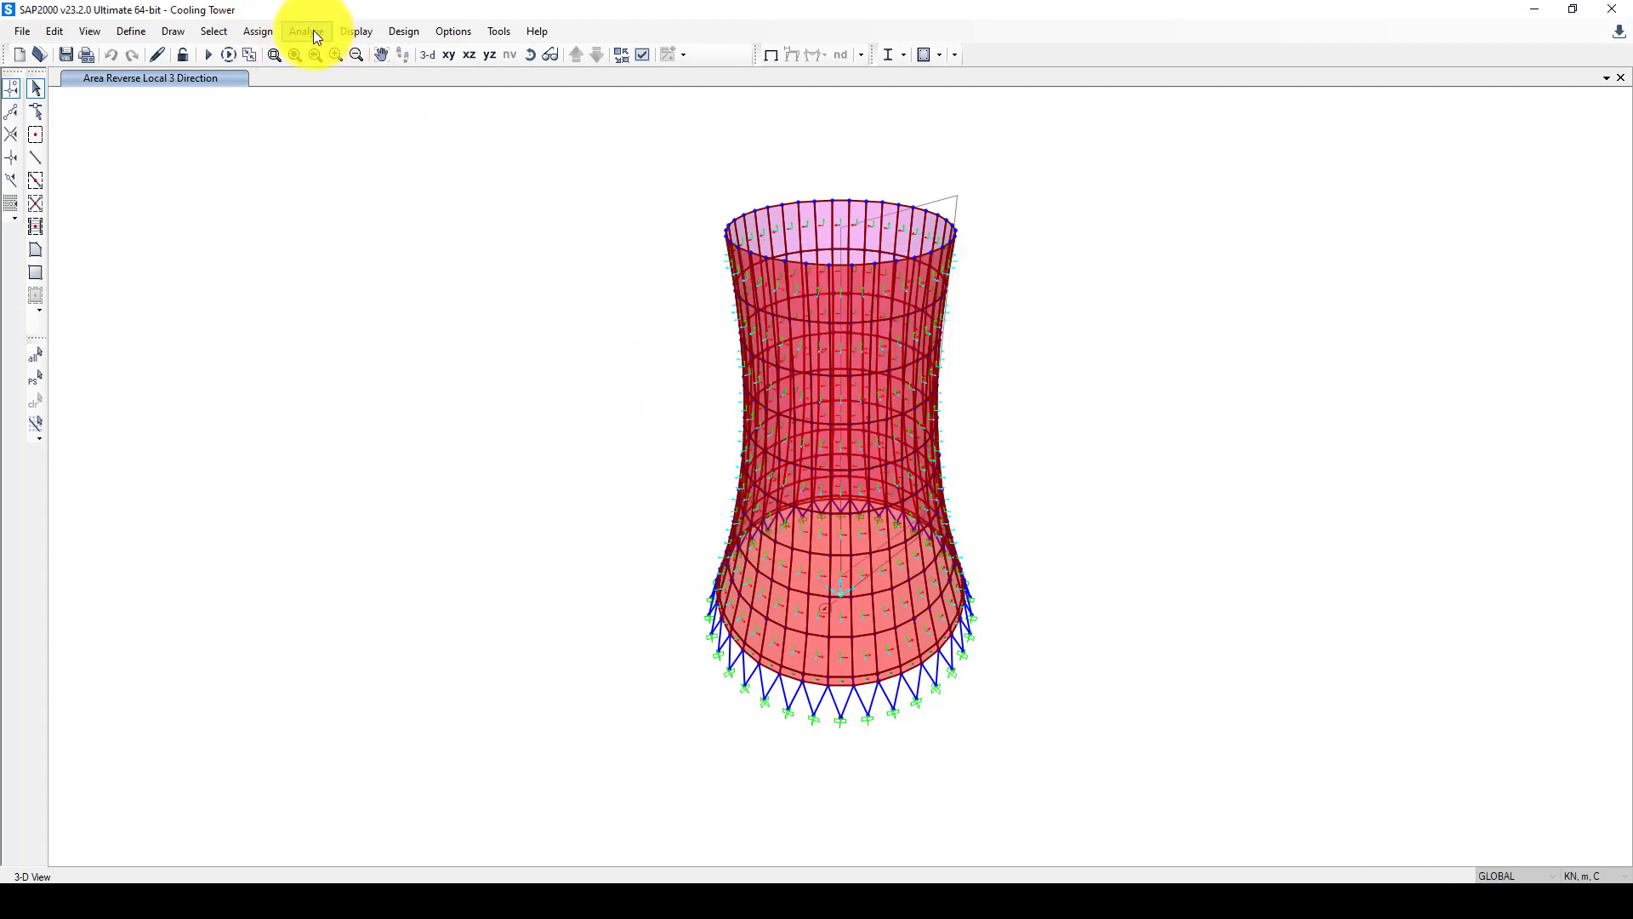
Step: Select the 72 base-brace frames assigned FSEC1 by selecting on frame section
click(222, 34)
mouse_move(354, 51)
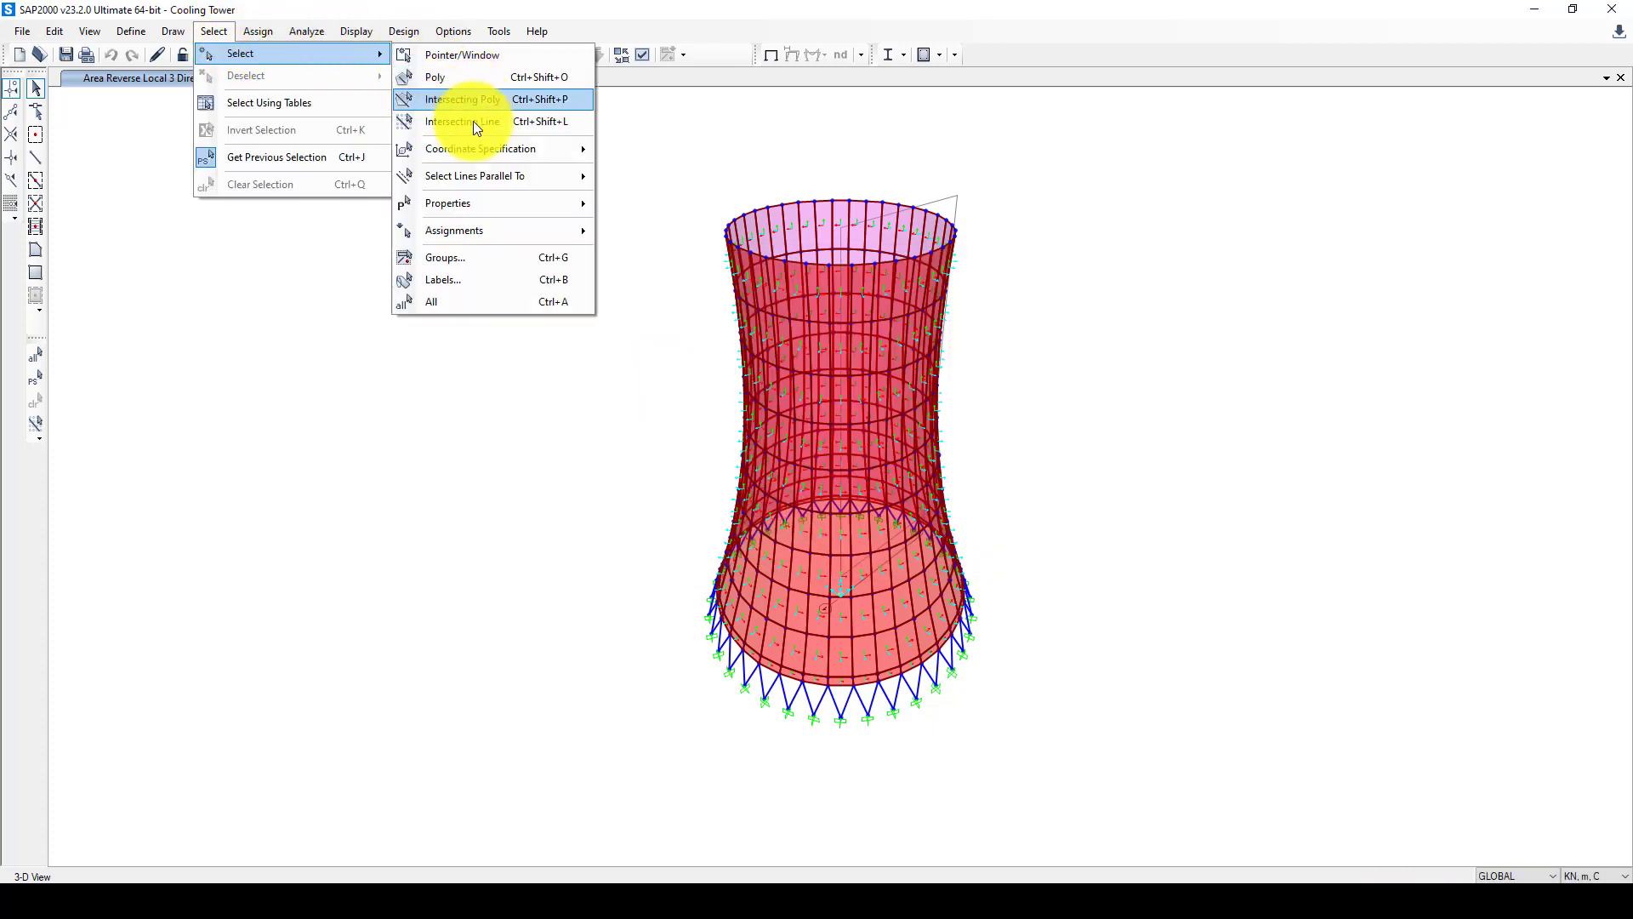
mouse_move(491, 213)
click(670, 228)
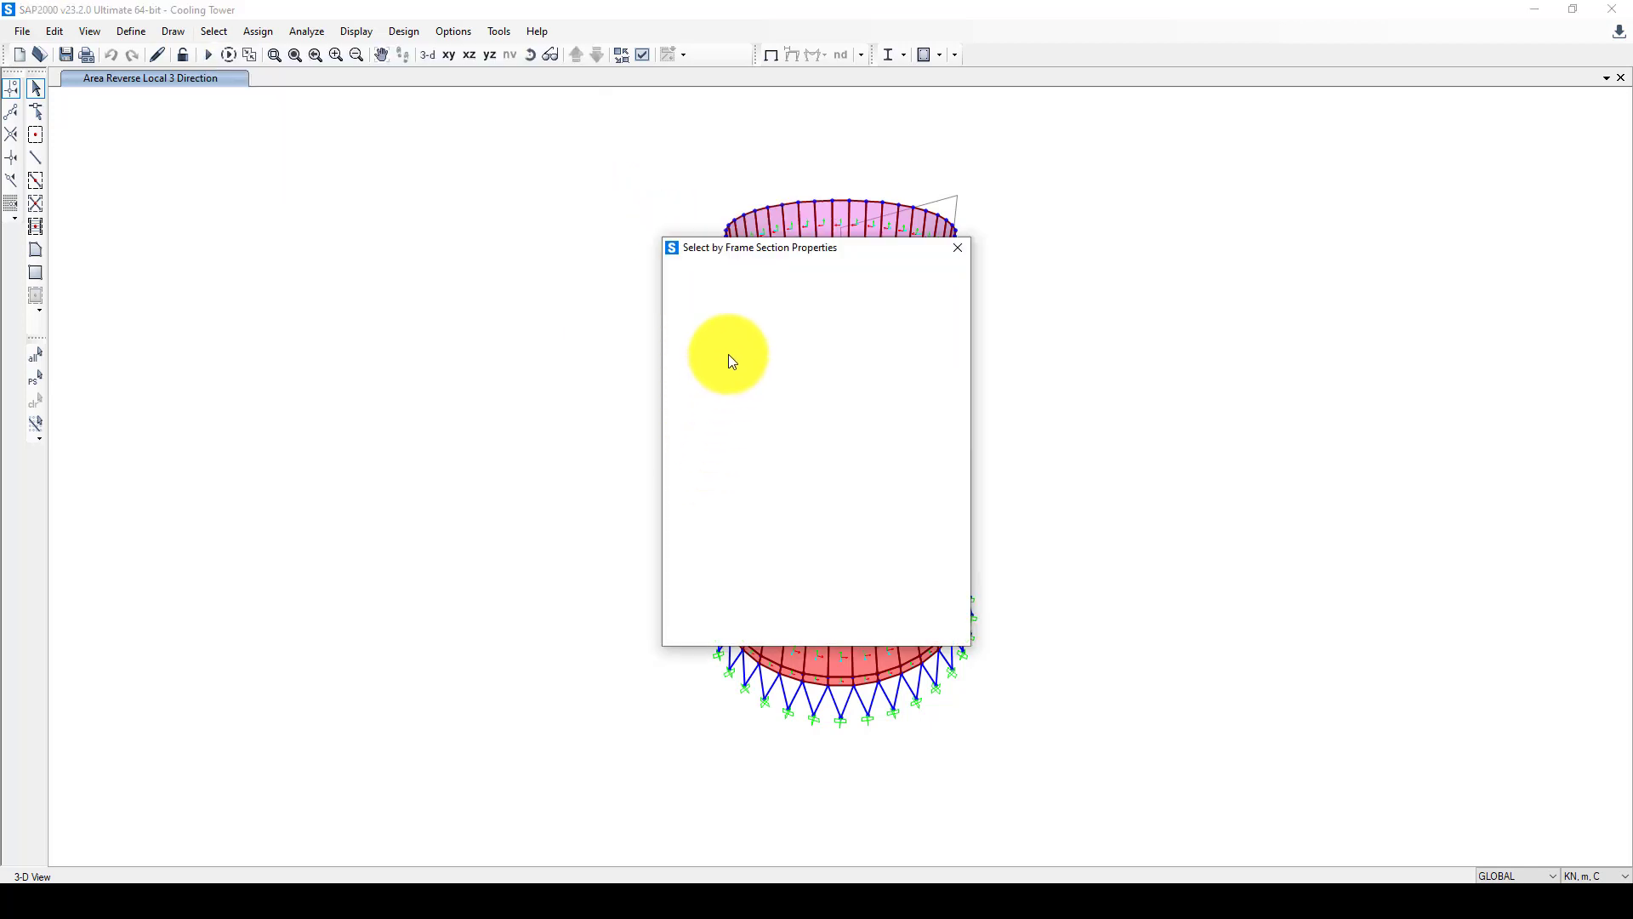
click(752, 360)
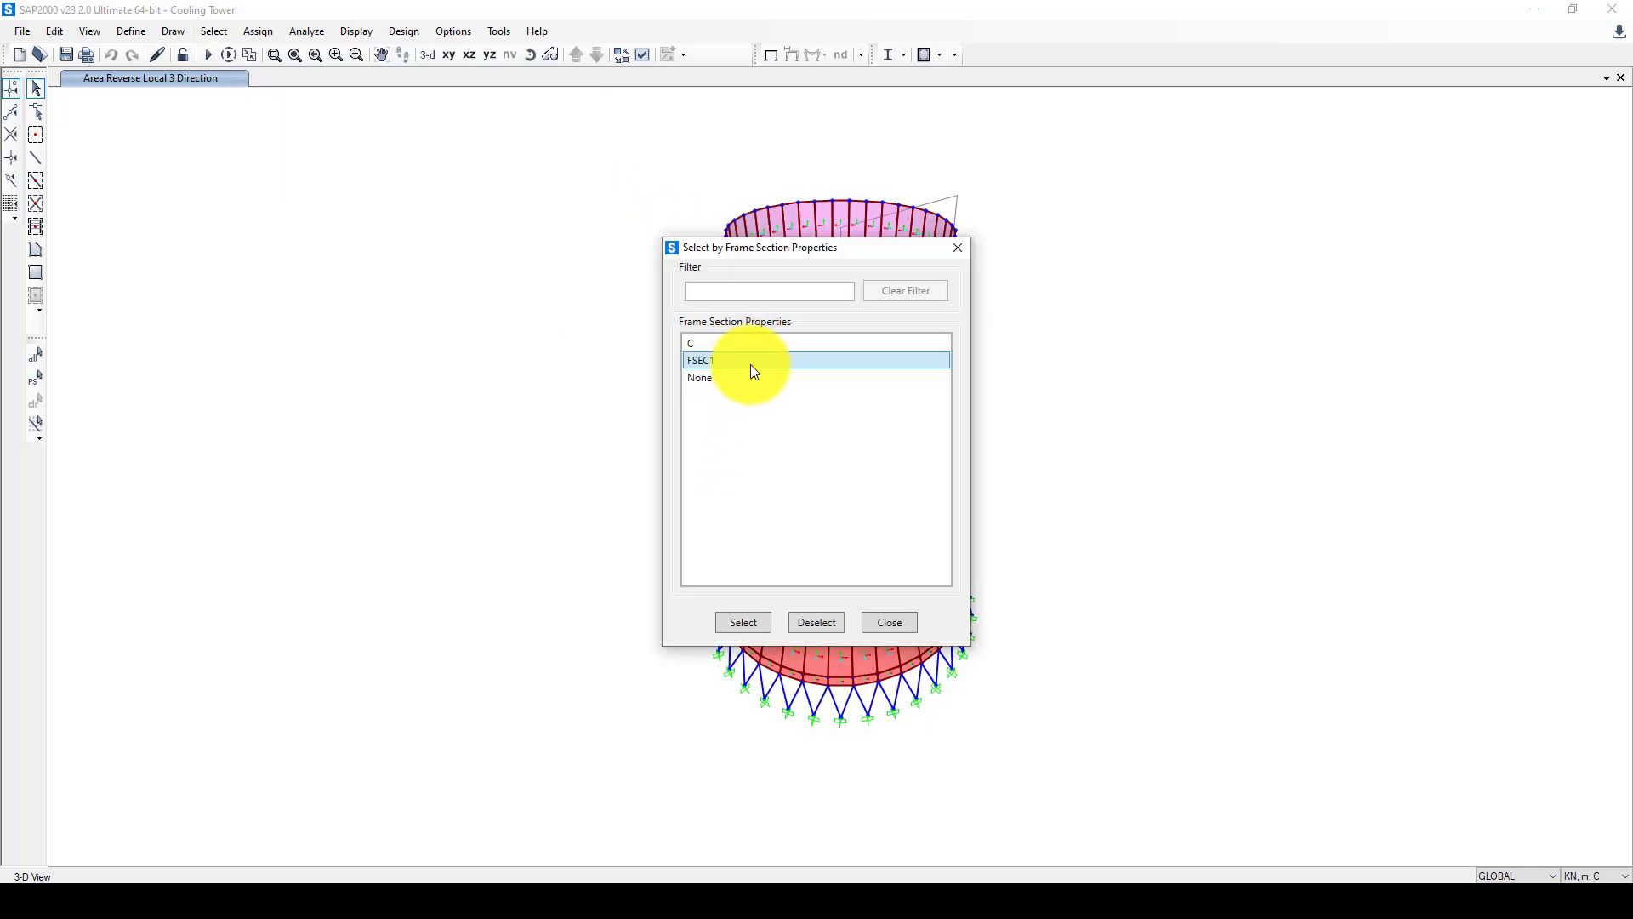
click(745, 622)
drag(866, 248, 498, 219)
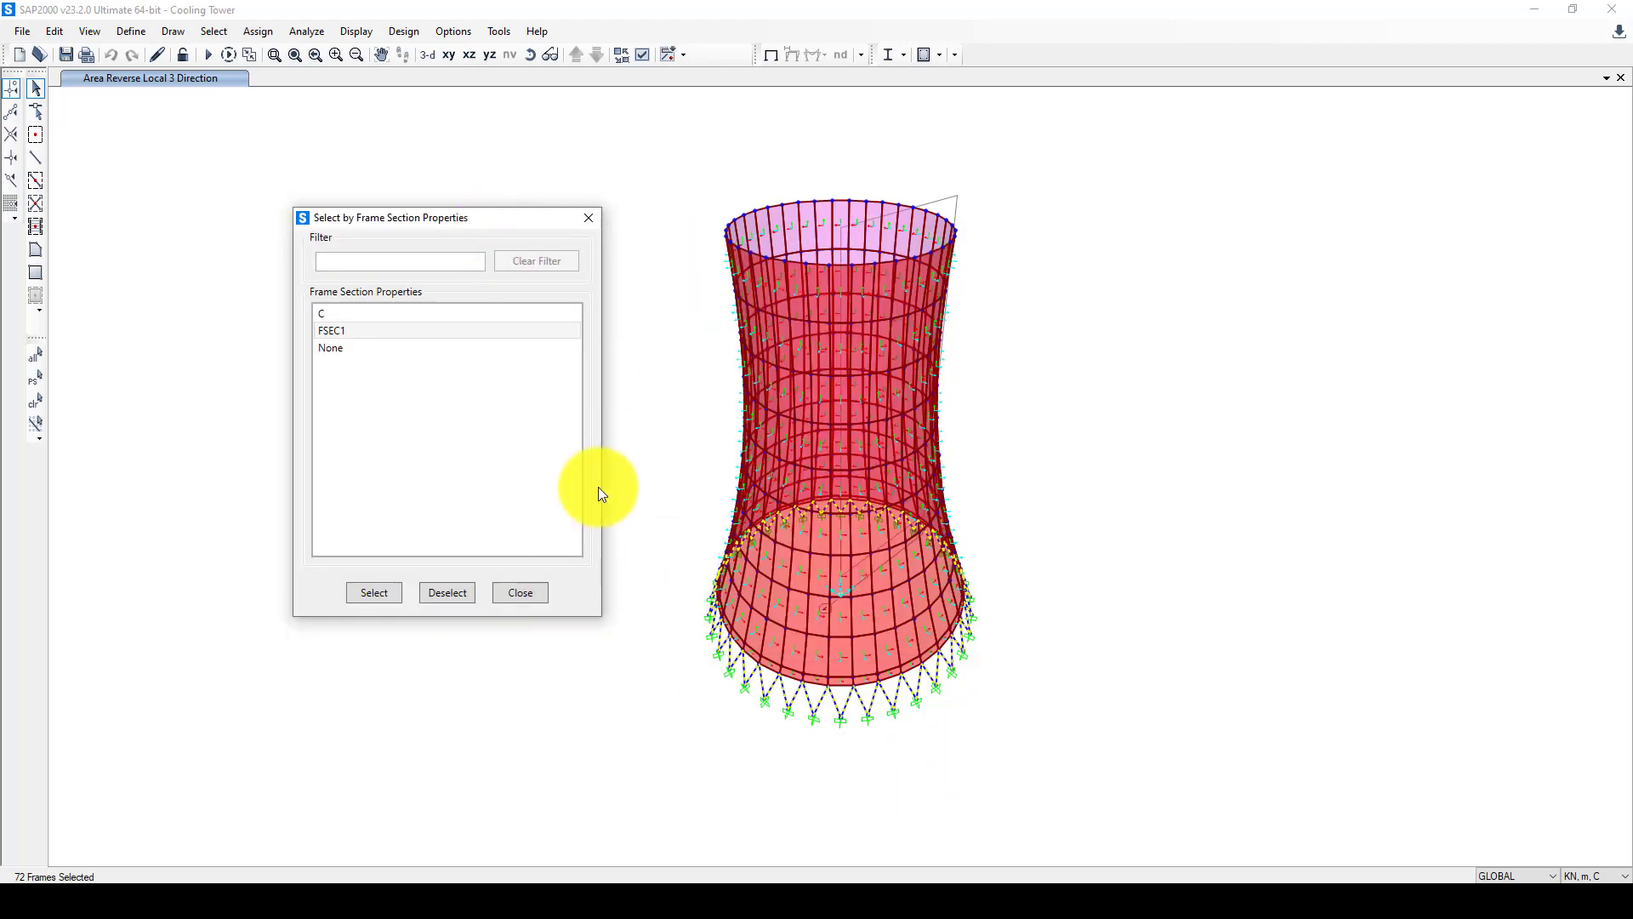
Step: Assign frame section C to the selected base braces
click(590, 223)
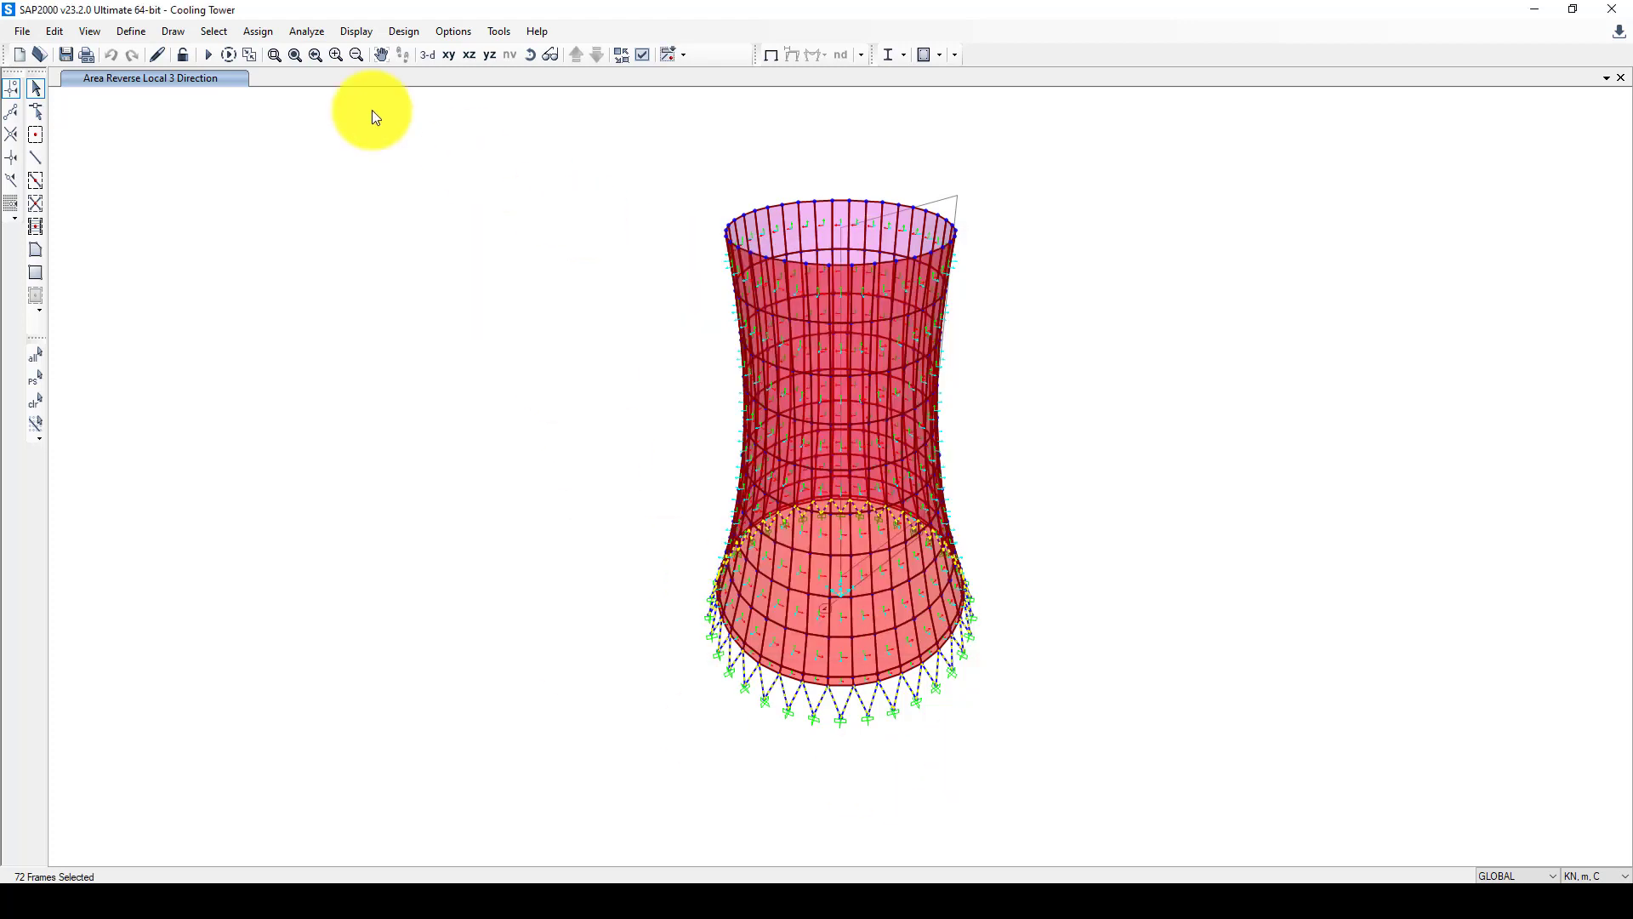
click(260, 30)
mouse_move(303, 80)
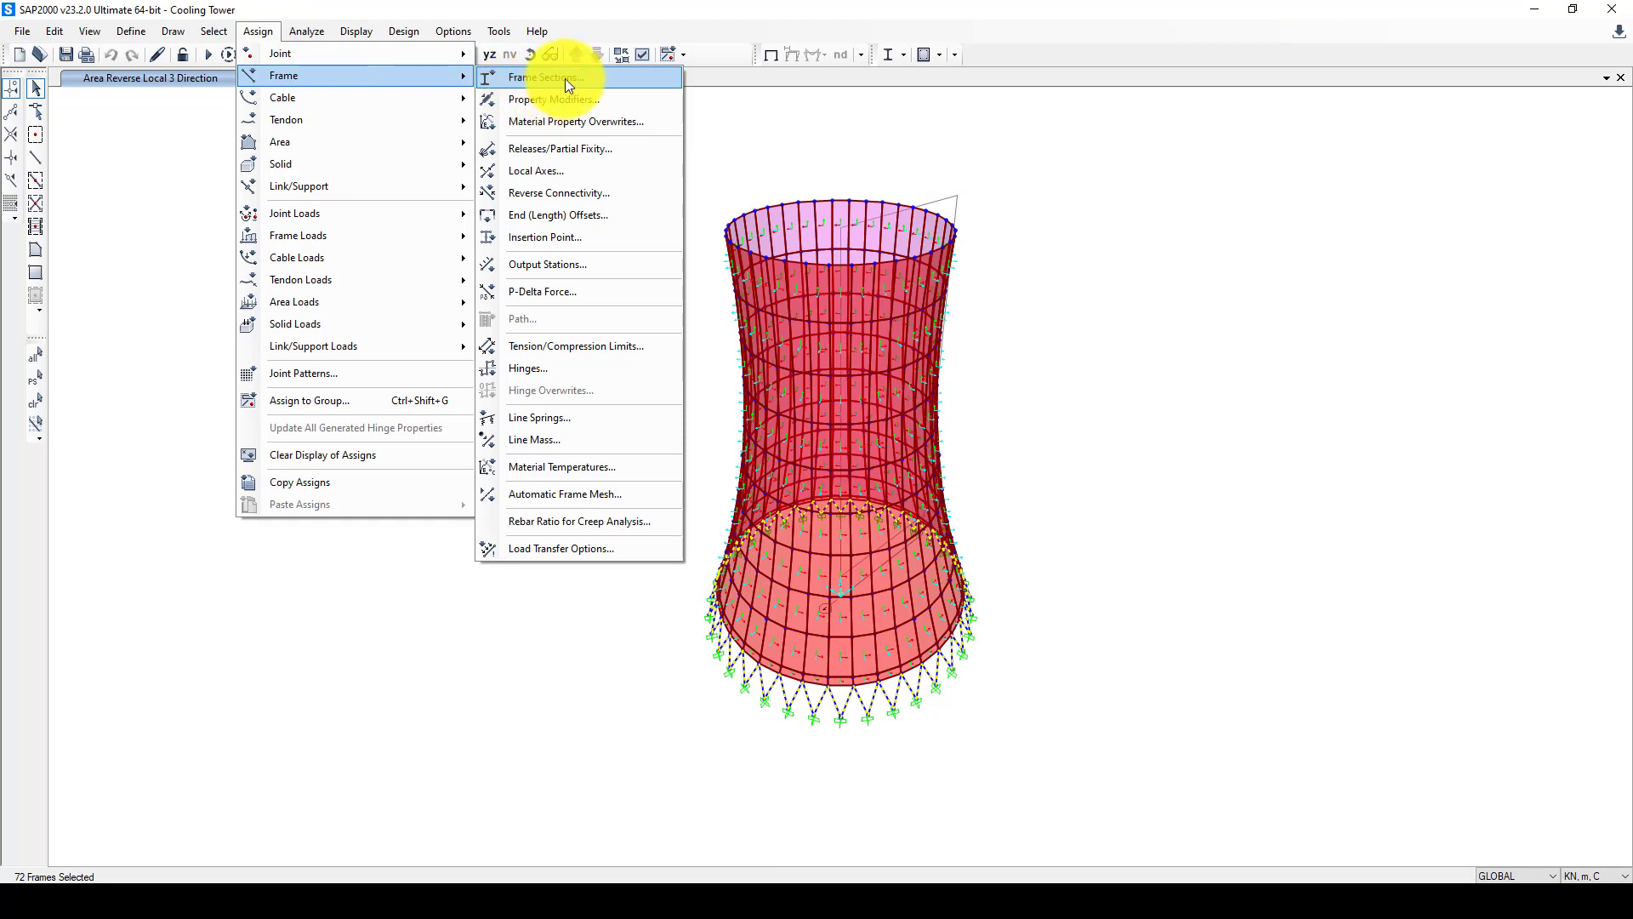
click(565, 78)
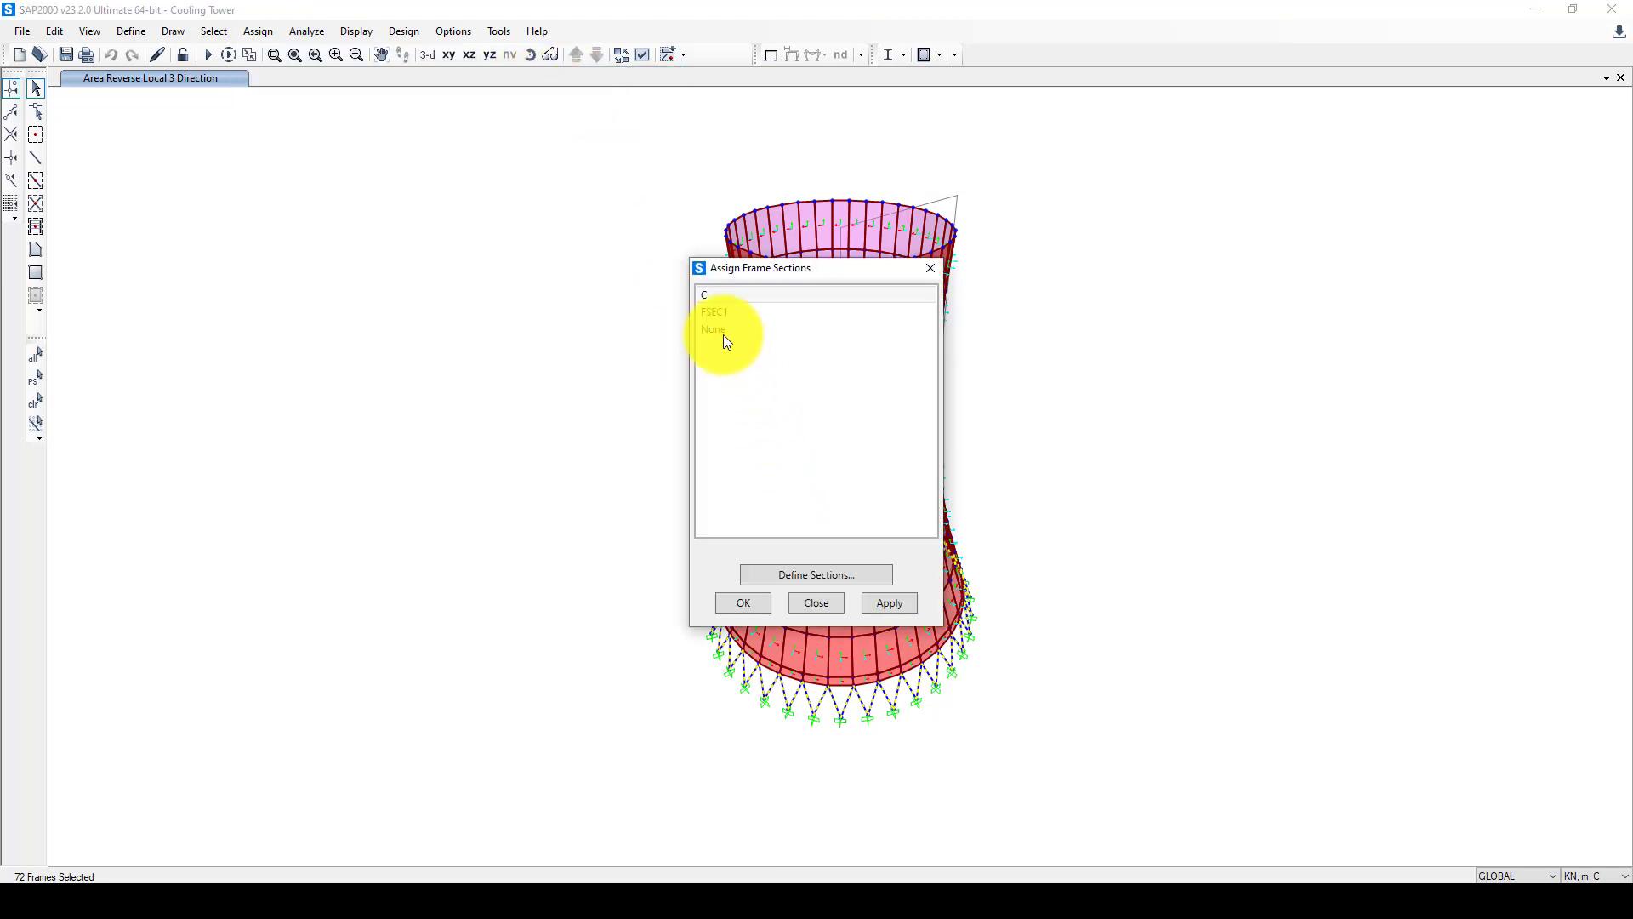
click(702, 295)
click(903, 604)
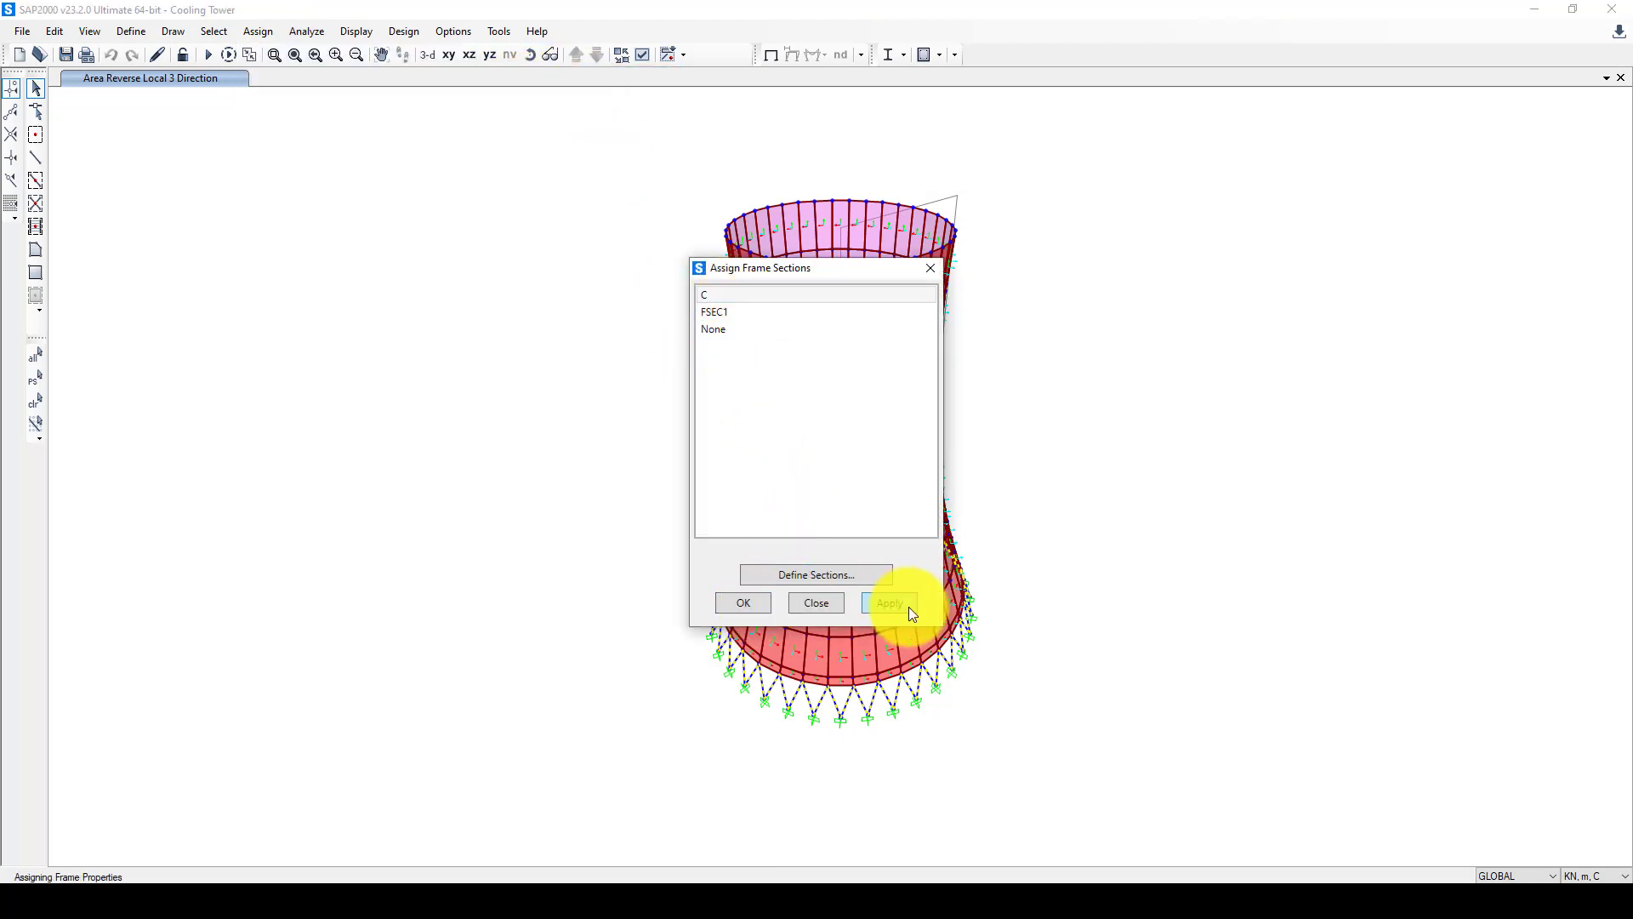
click(823, 603)
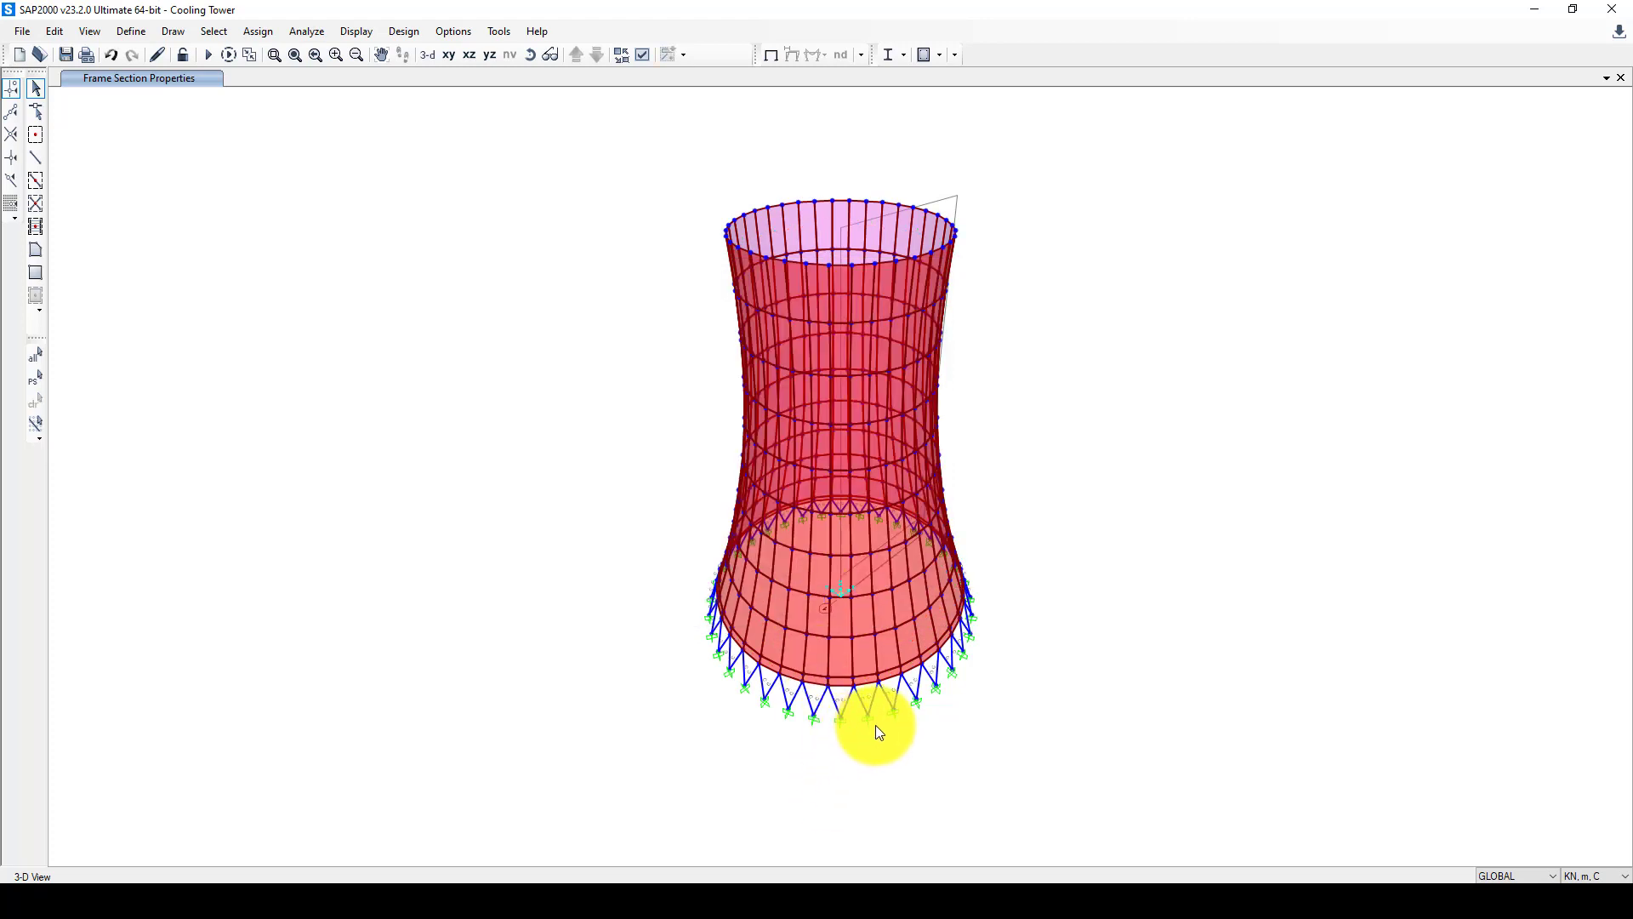
Step: Zoom in on the tower base to check the reassigned columns
scroll(874, 727, up, 2)
scroll(858, 672, up, 1)
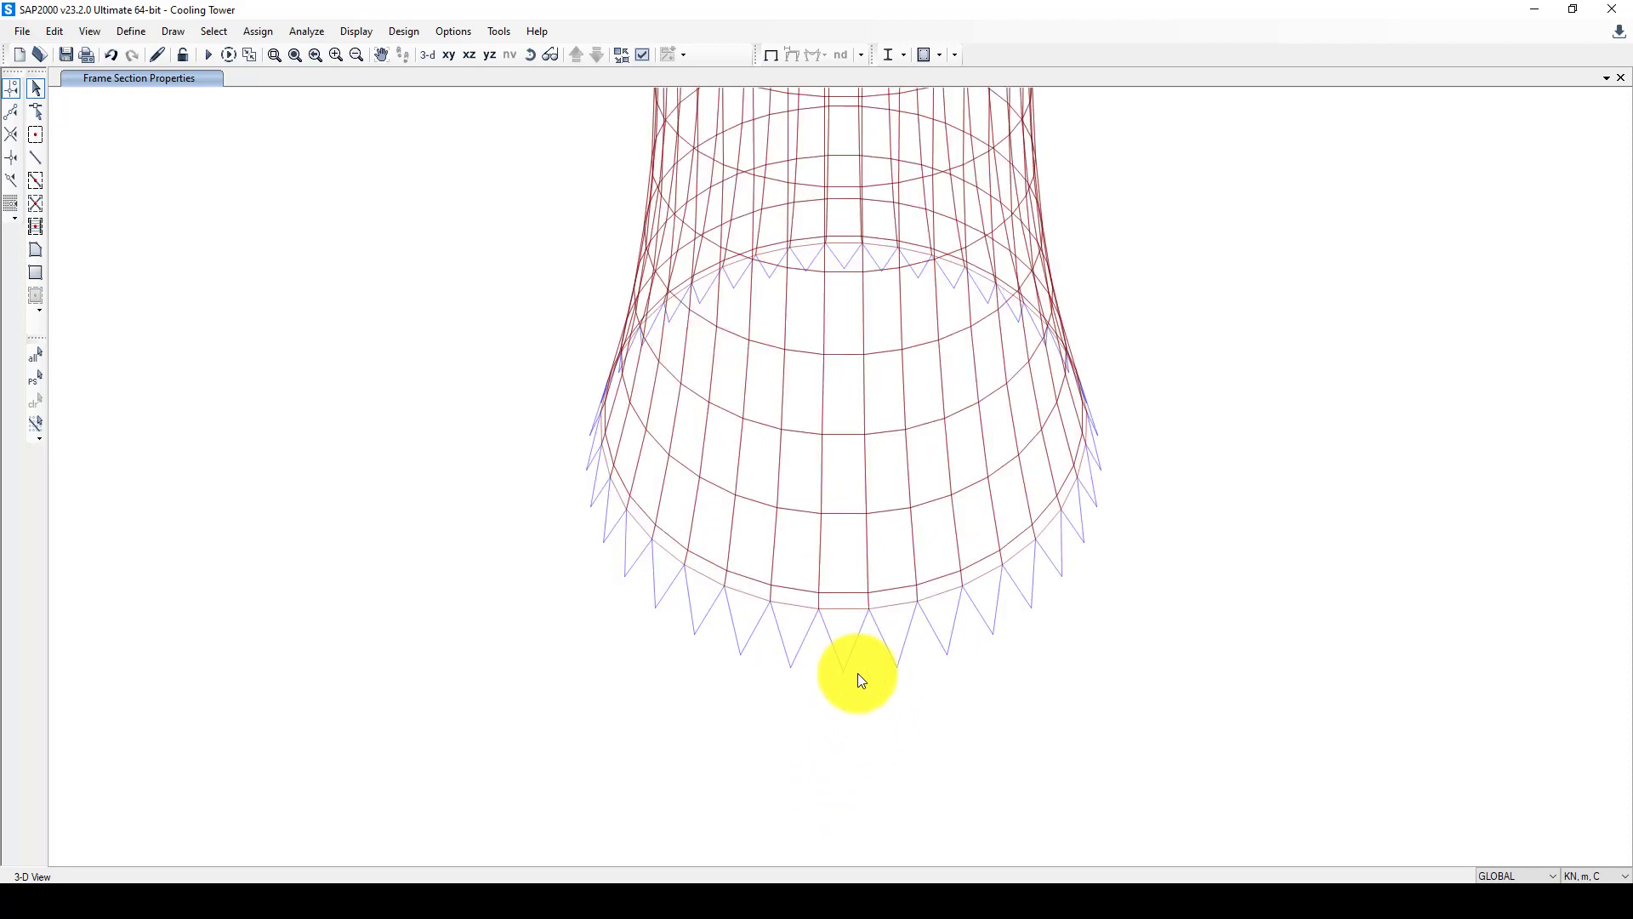
scroll(858, 672, up, 1)
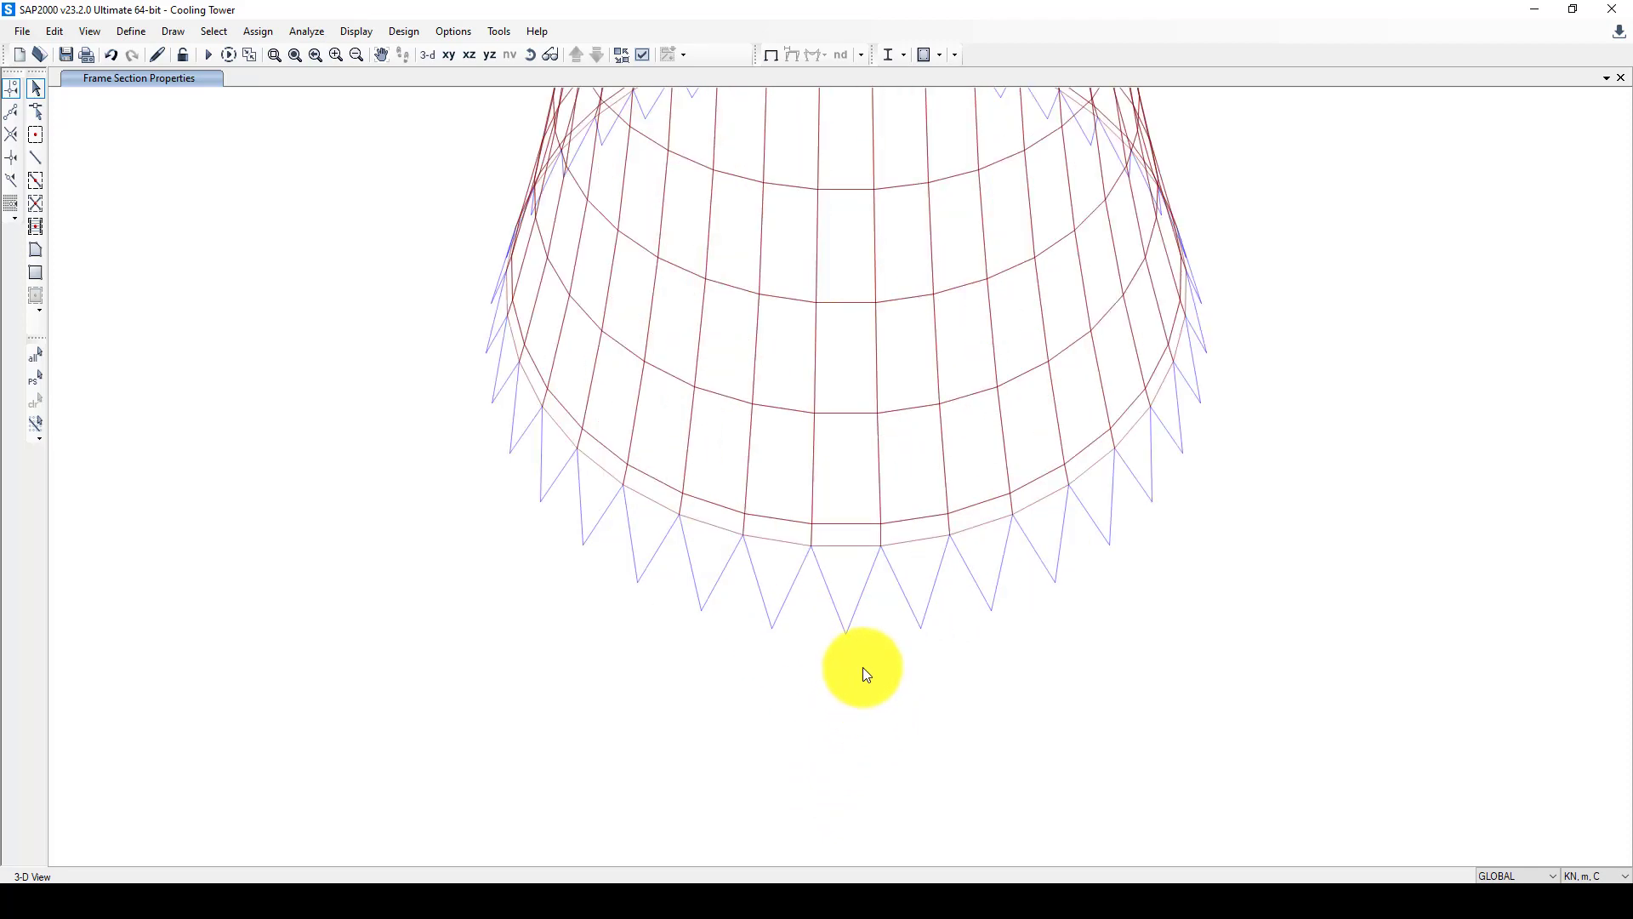
scroll(864, 668, up, 1)
click(864, 668)
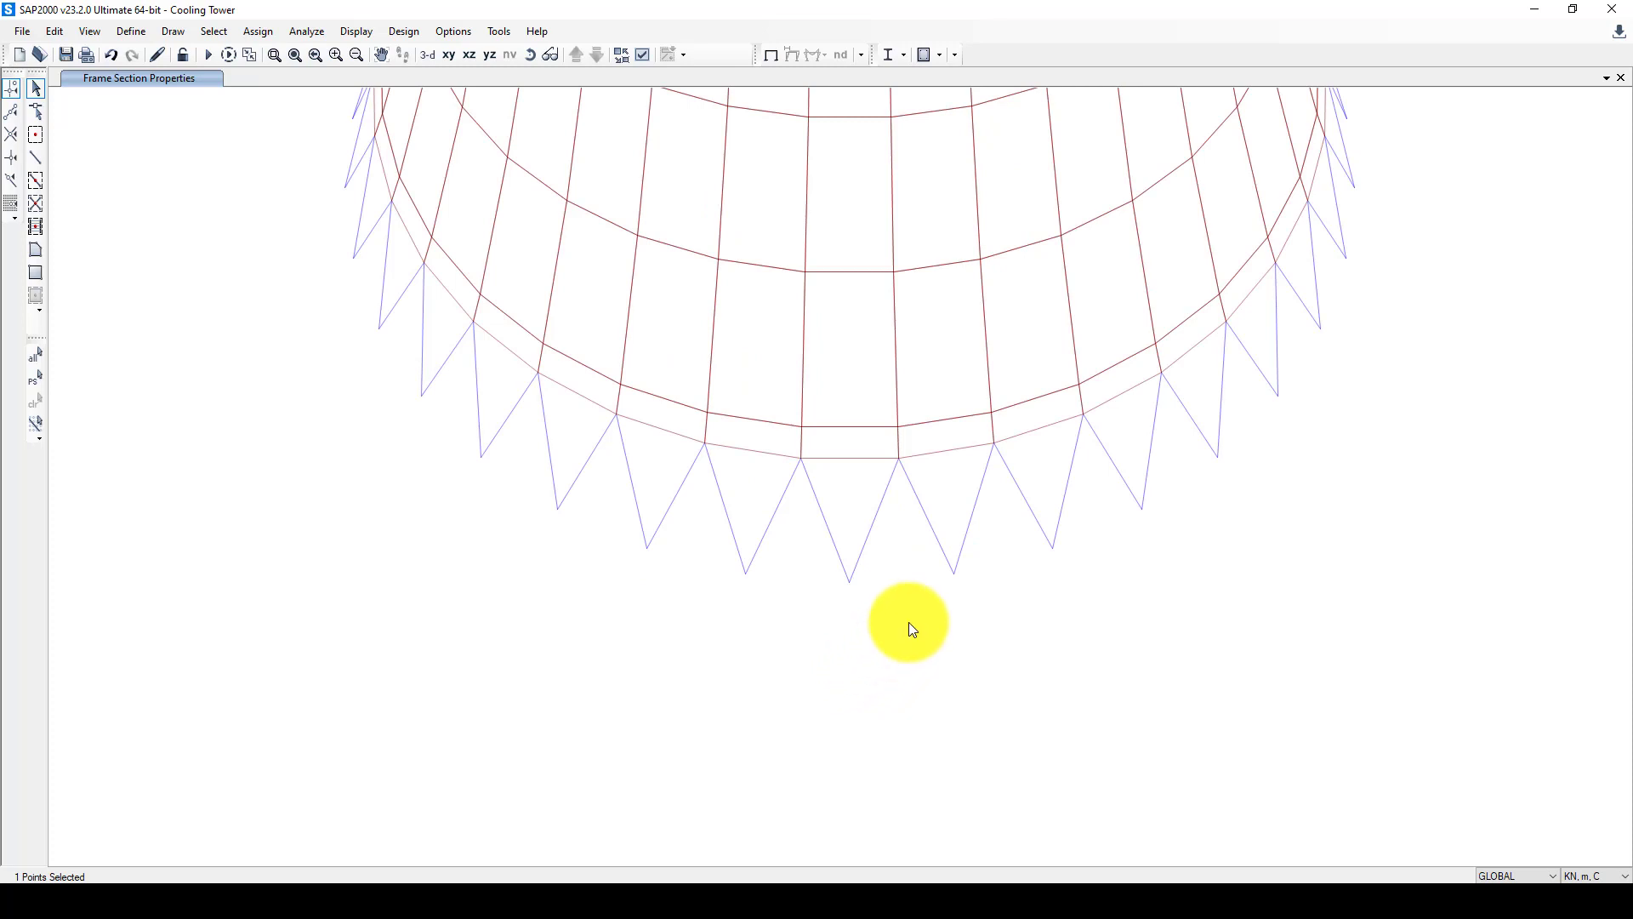
scroll(856, 515, up, 1)
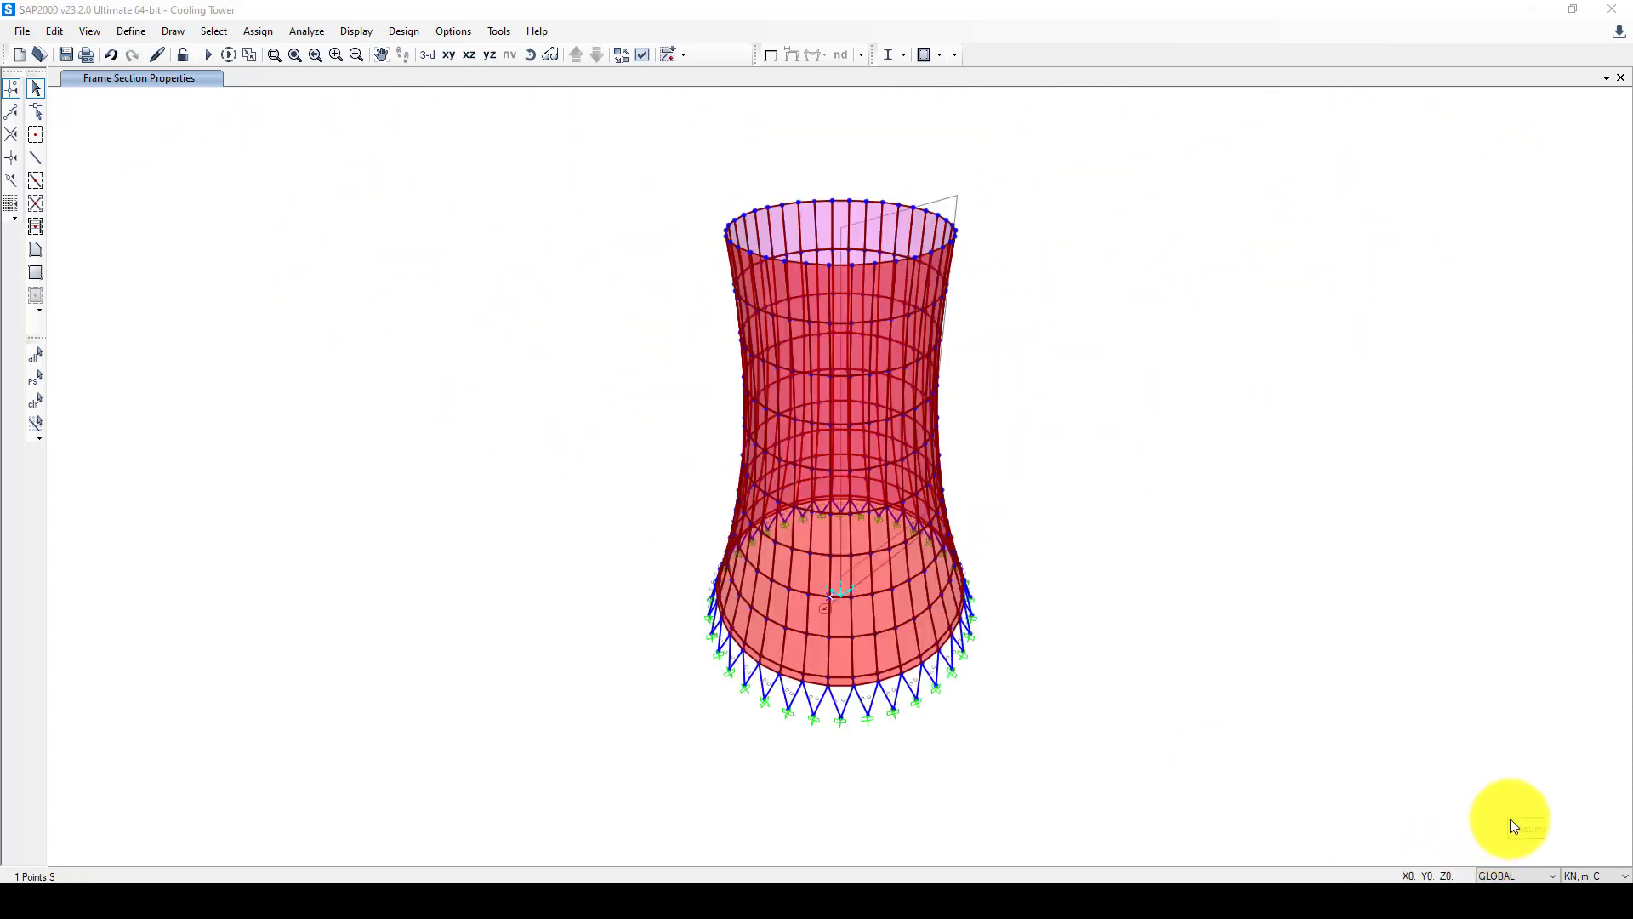
Step: Rubber-band zoom in on the columns at the tower base
click(274, 53)
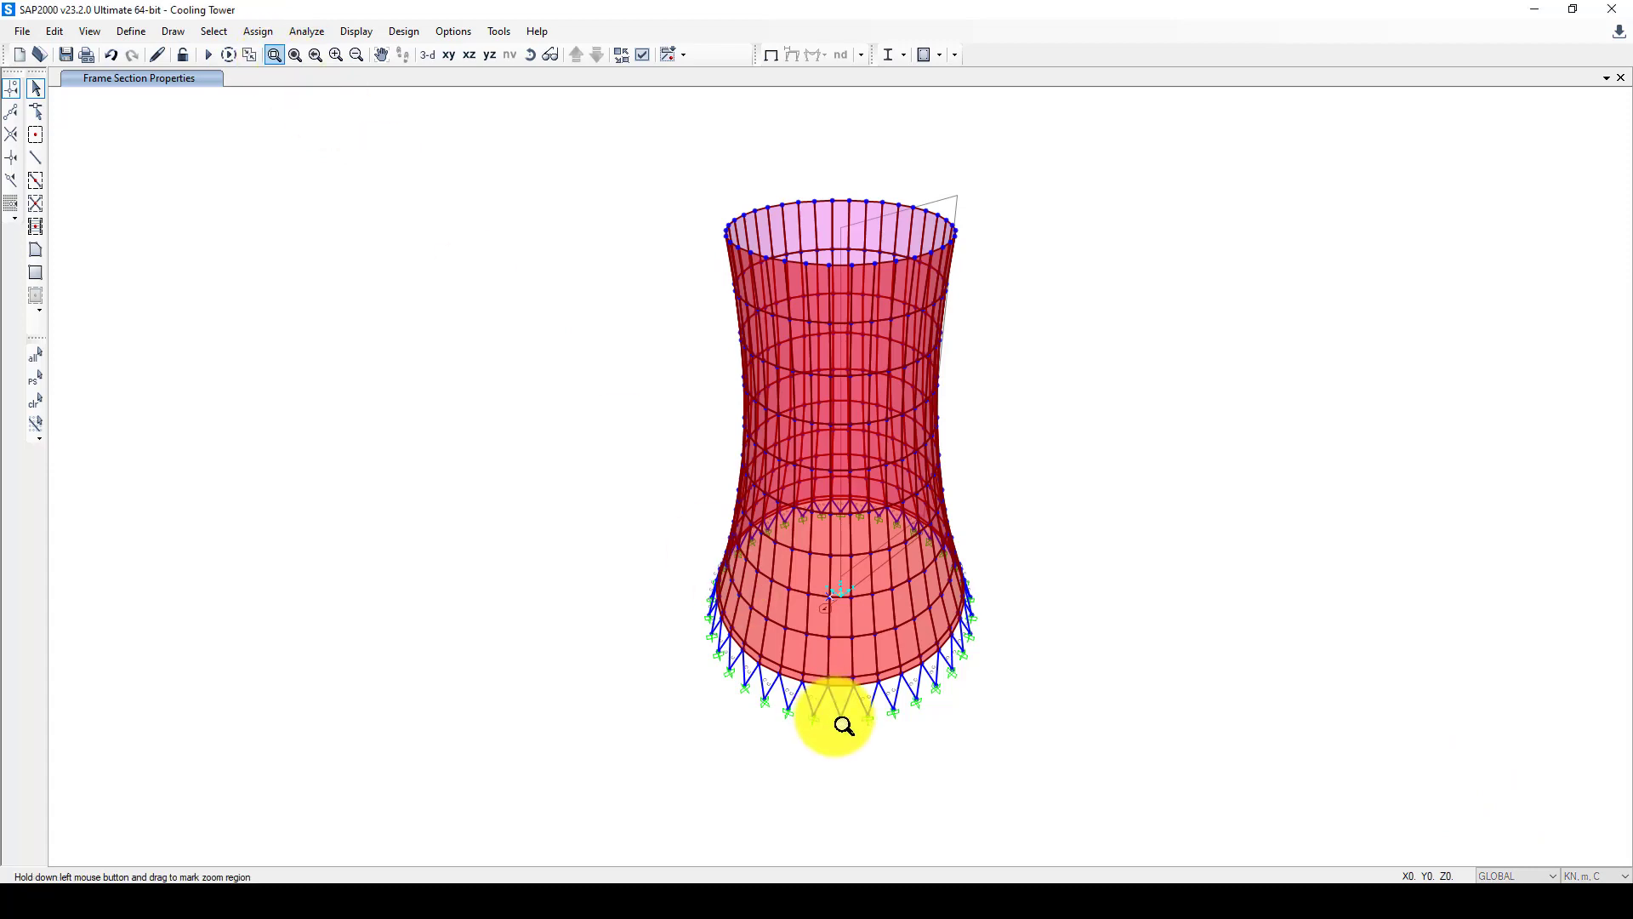
drag(795, 669, 861, 730)
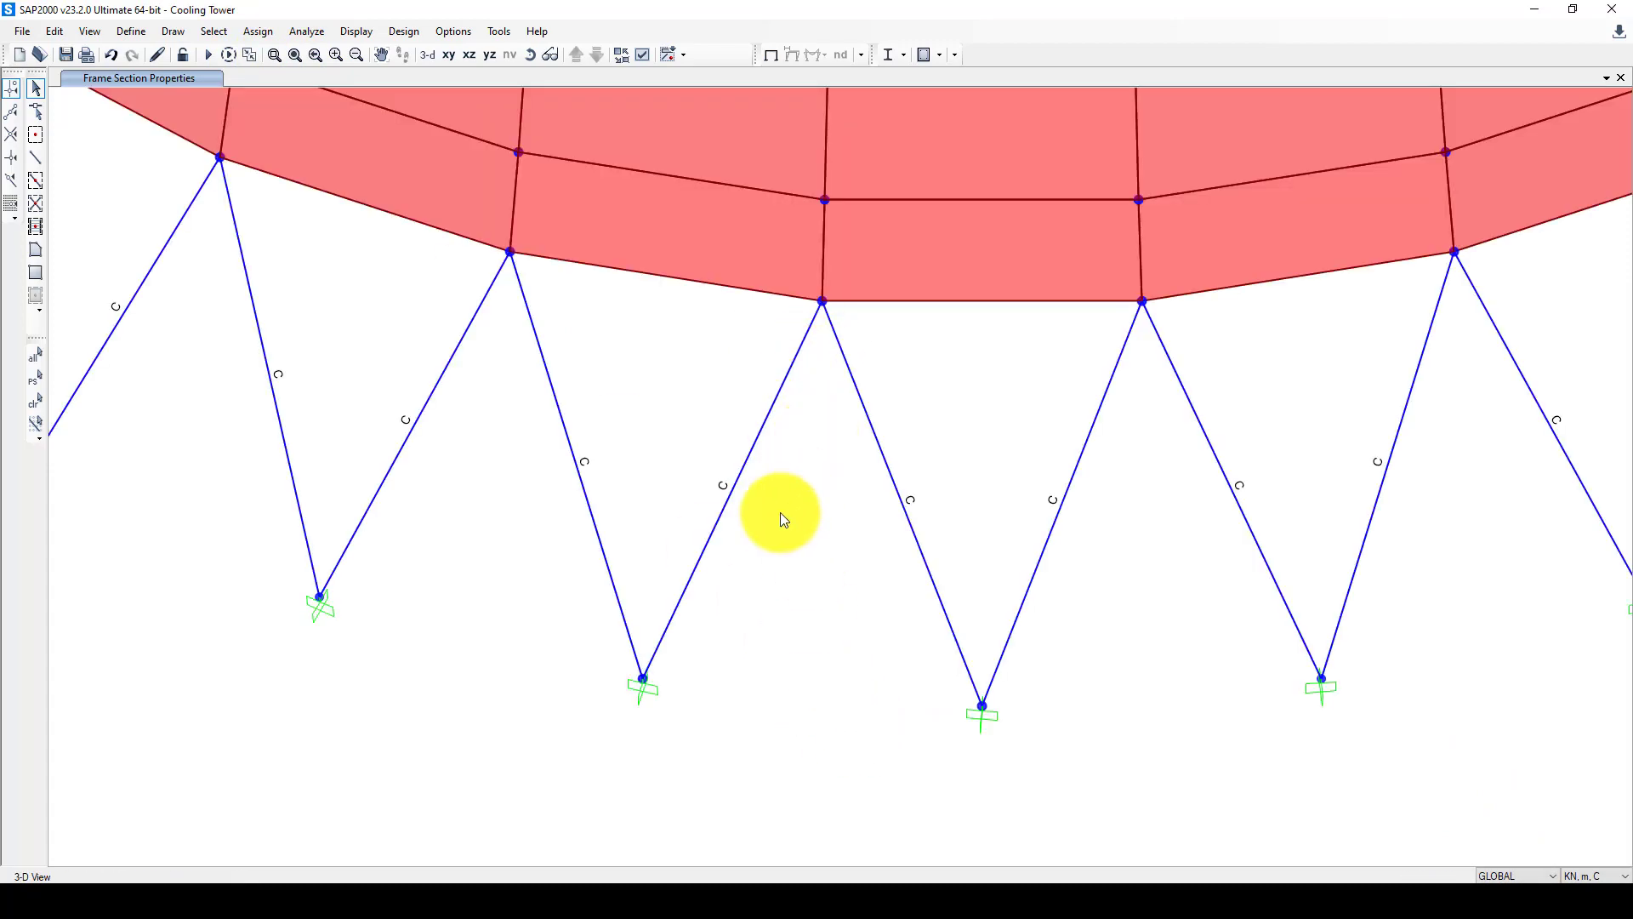
click(717, 204)
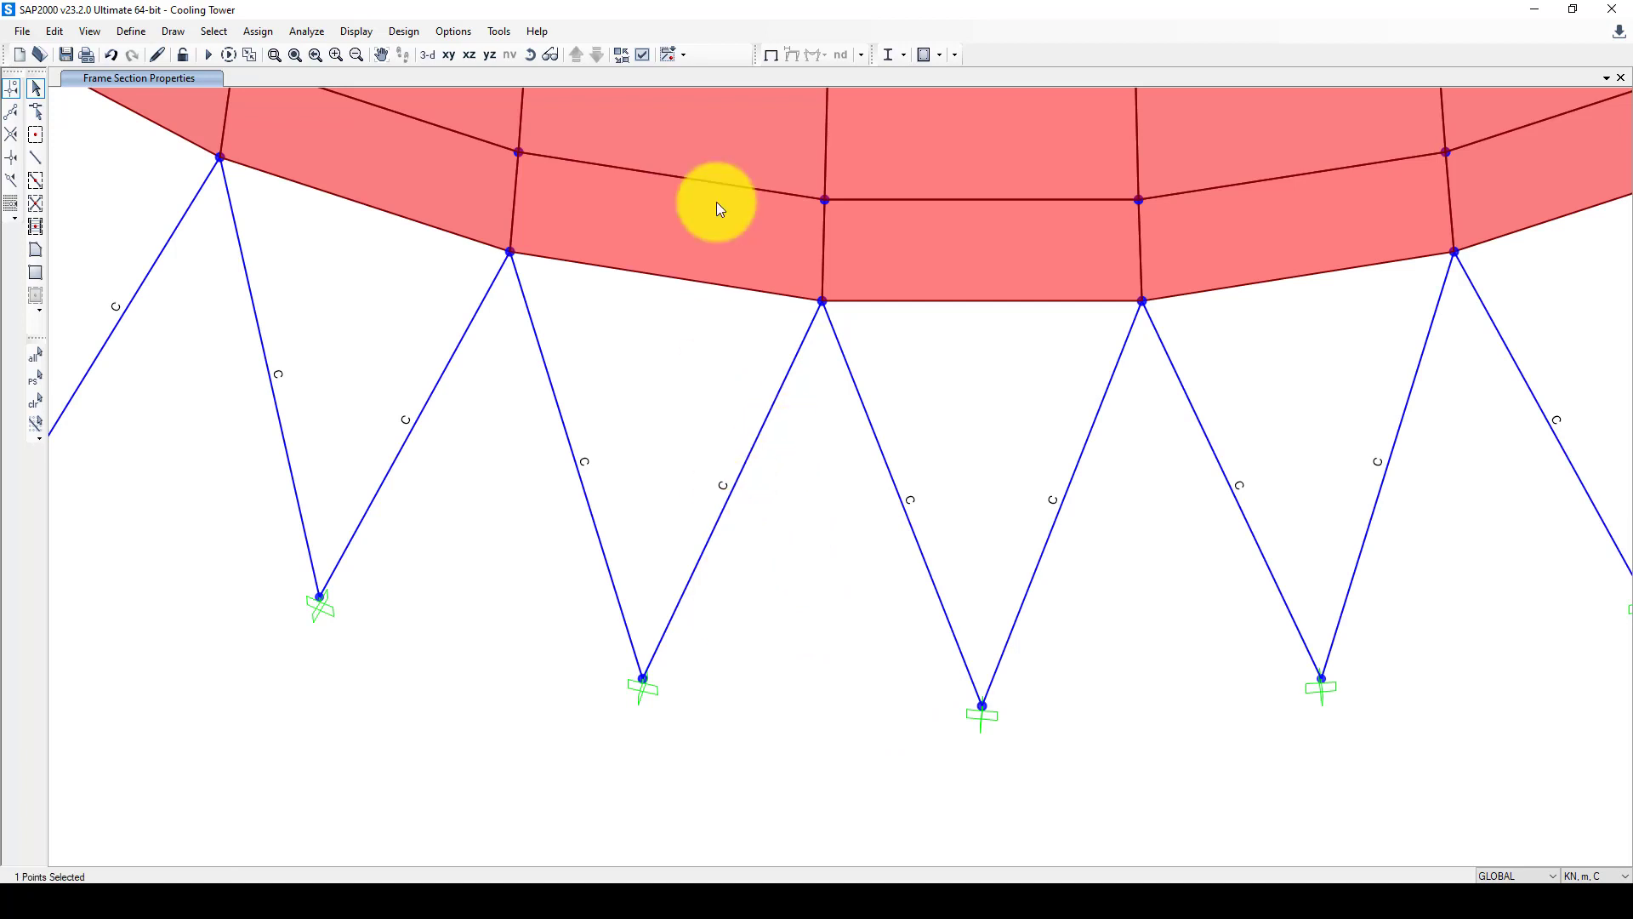
Step: Set the display view type to Extrude so members show at actual section size
click(642, 55)
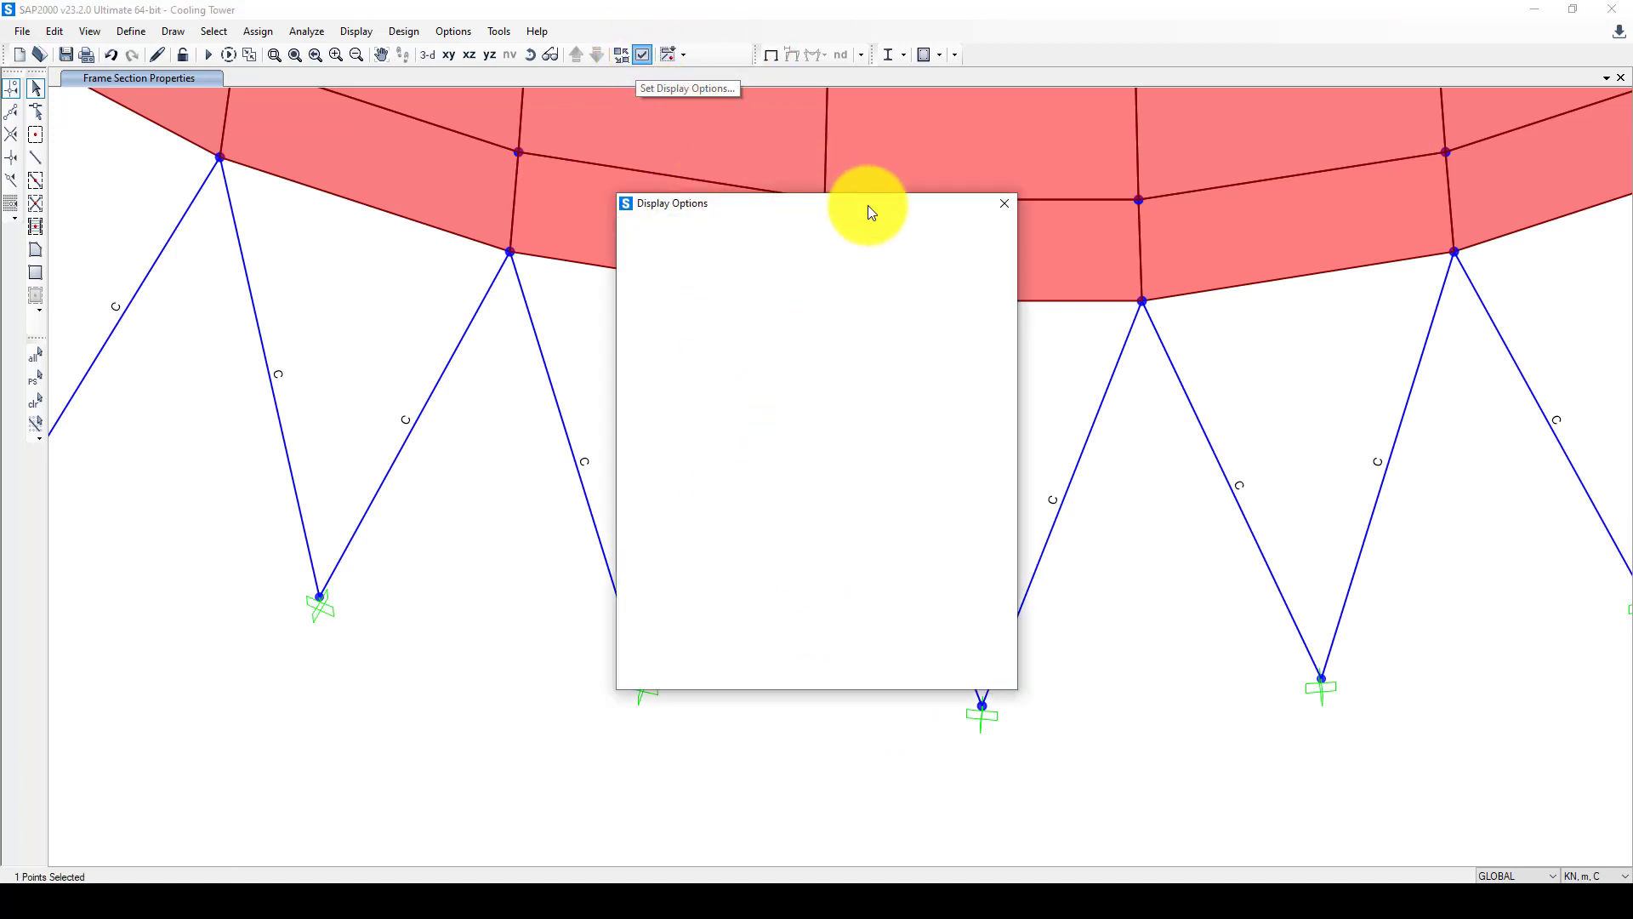
click(760, 226)
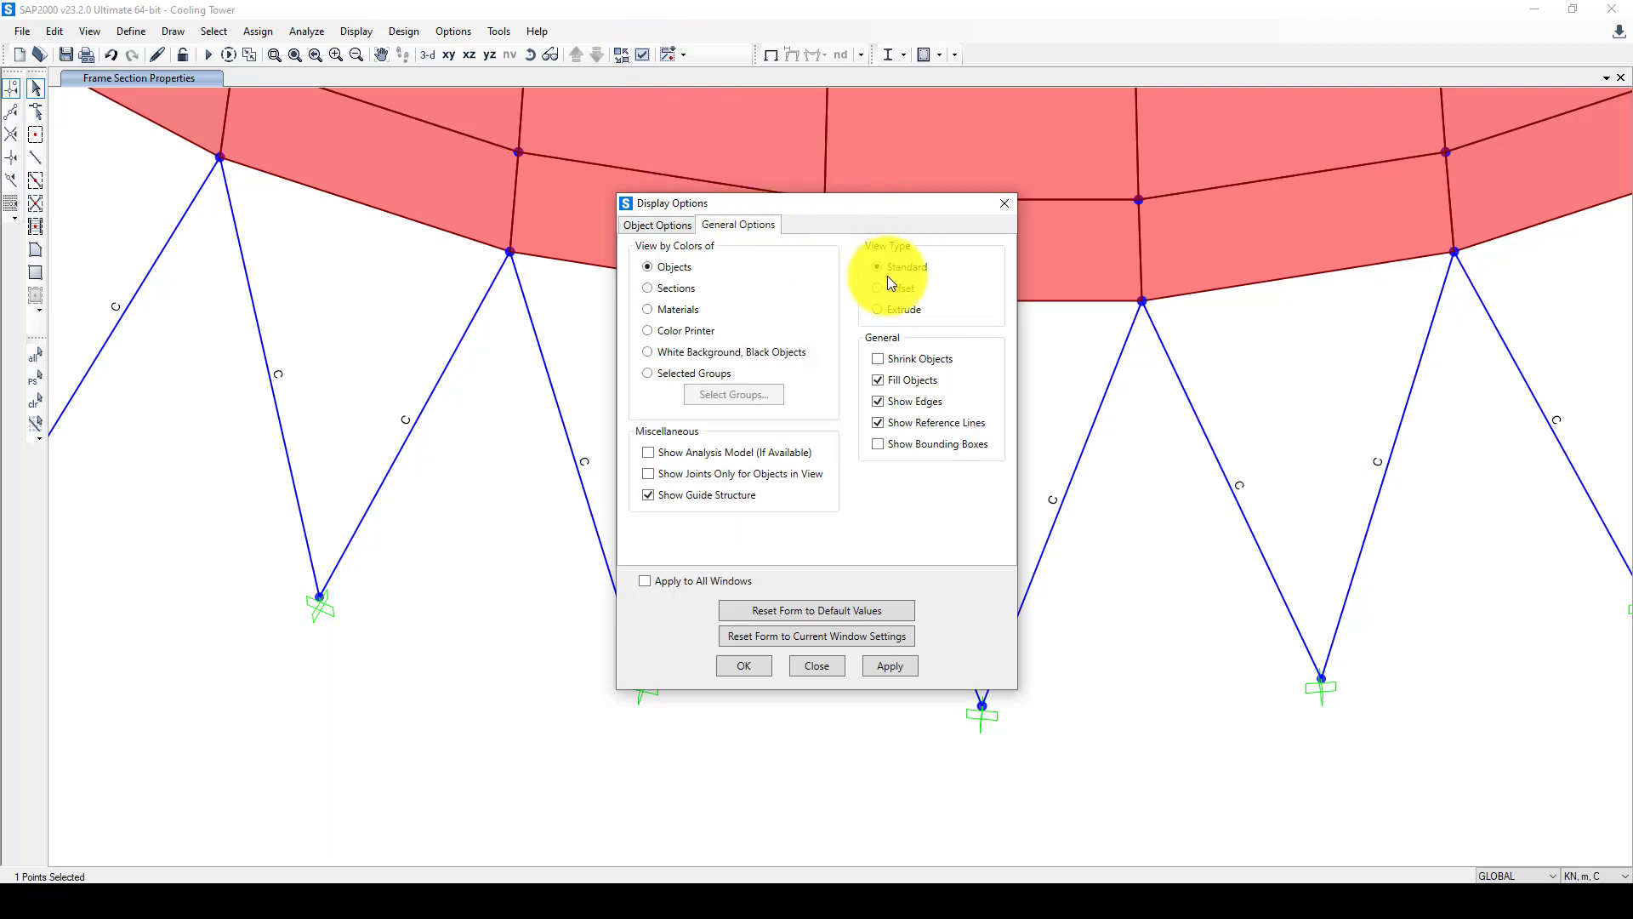
click(890, 666)
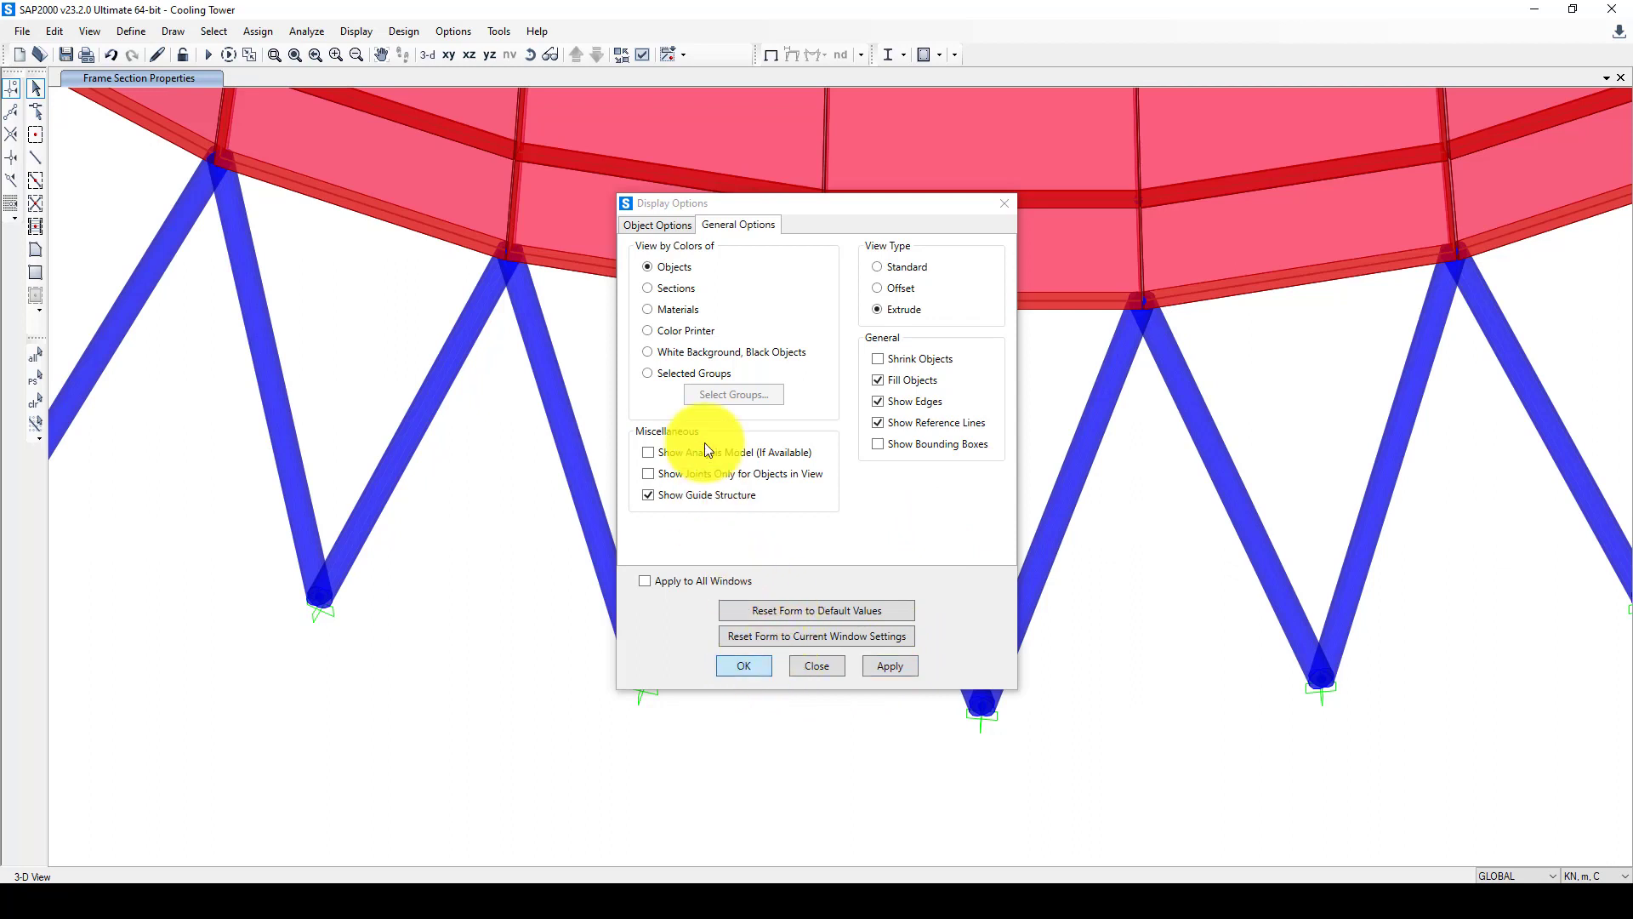
click(745, 666)
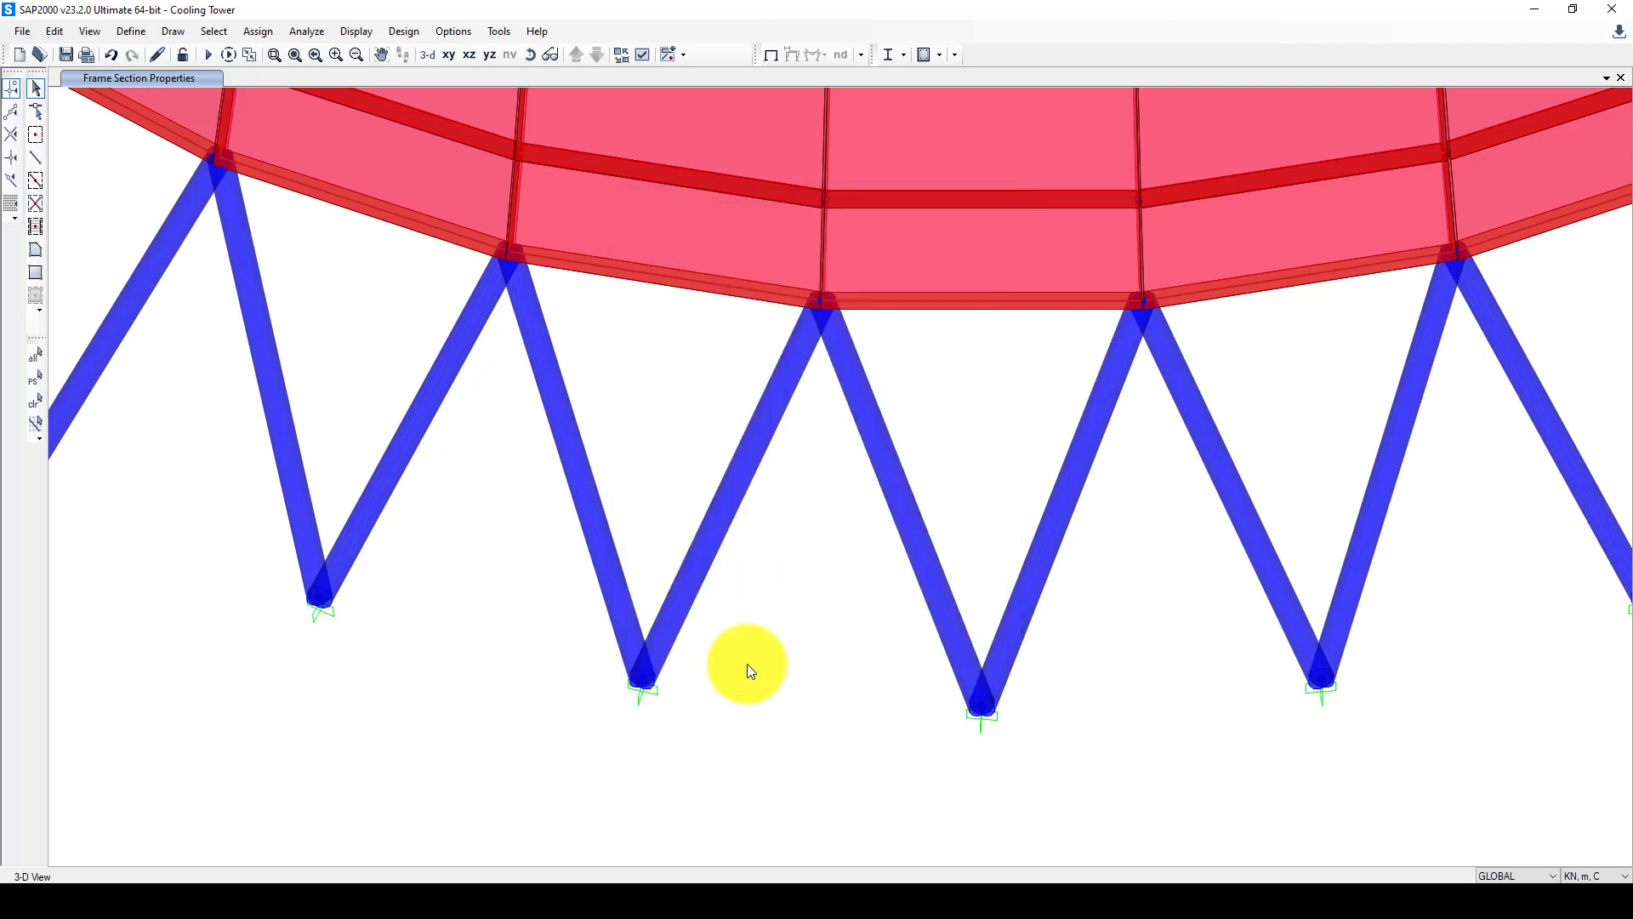
Step: Edit MSSSRC1: drop Element Self Mass and use load pattern DEAD with multiplier 1
click(131, 30)
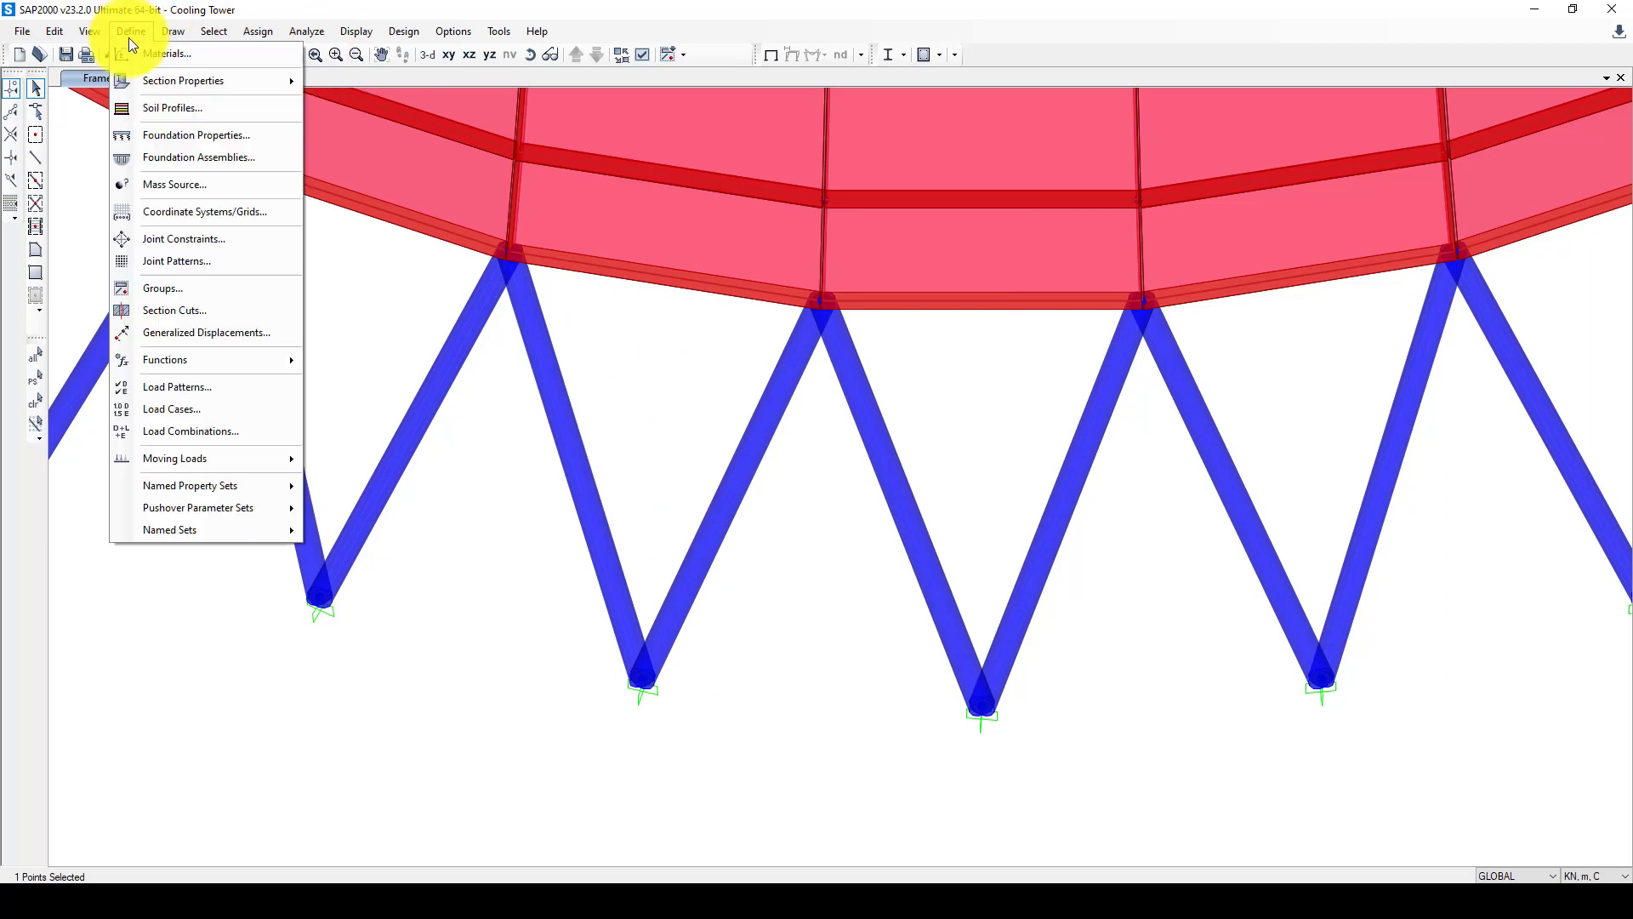
click(184, 183)
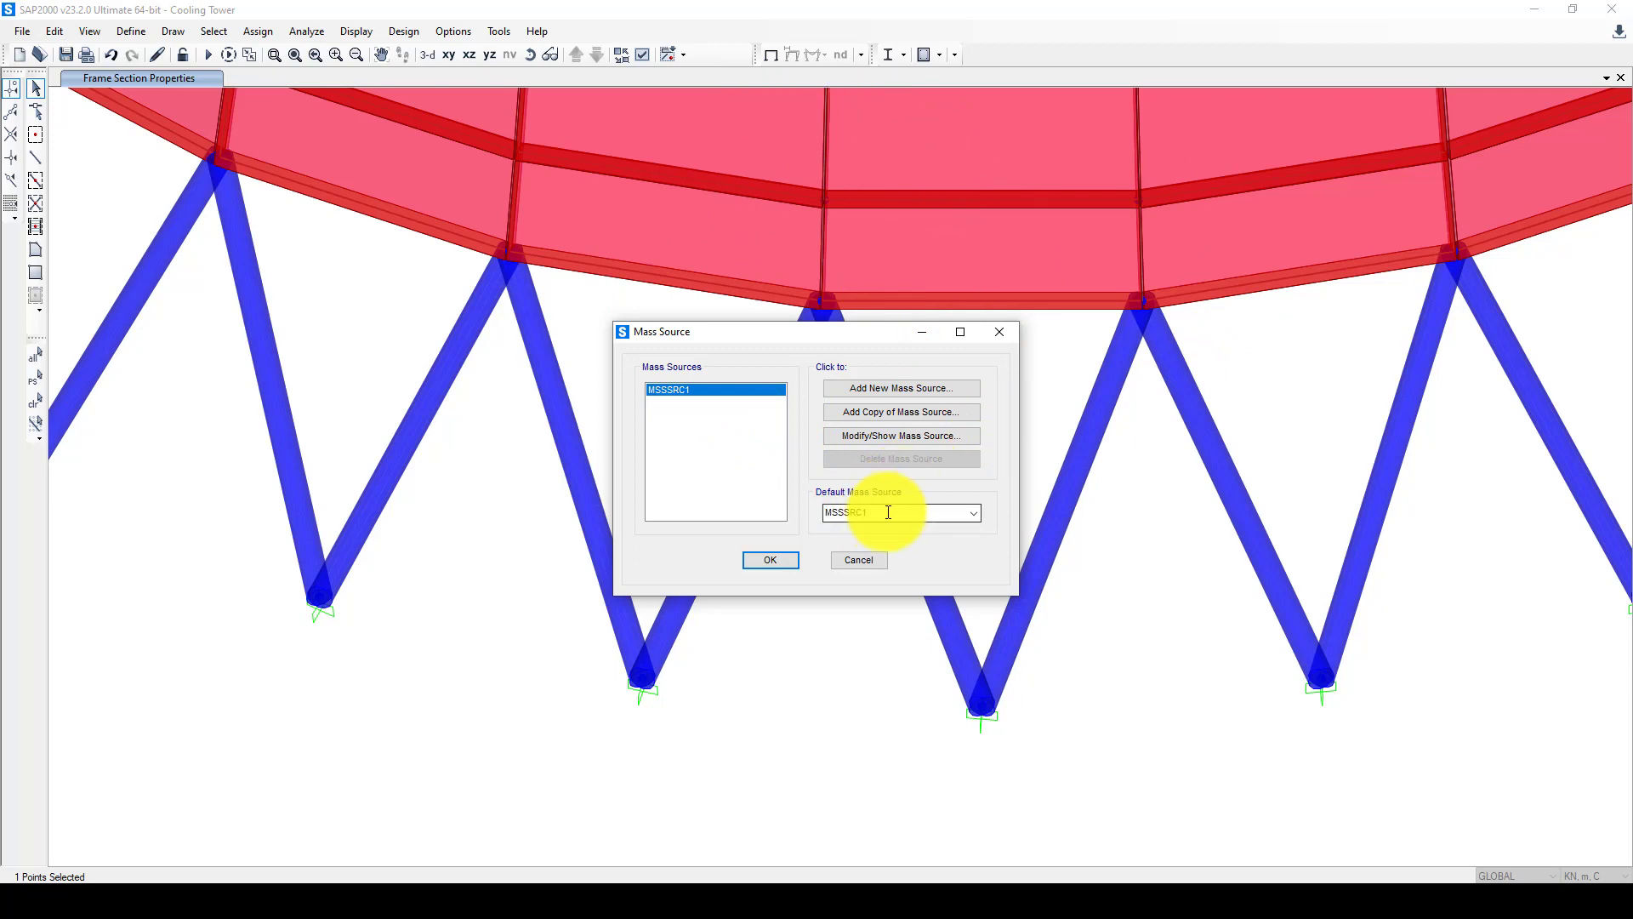
click(876, 438)
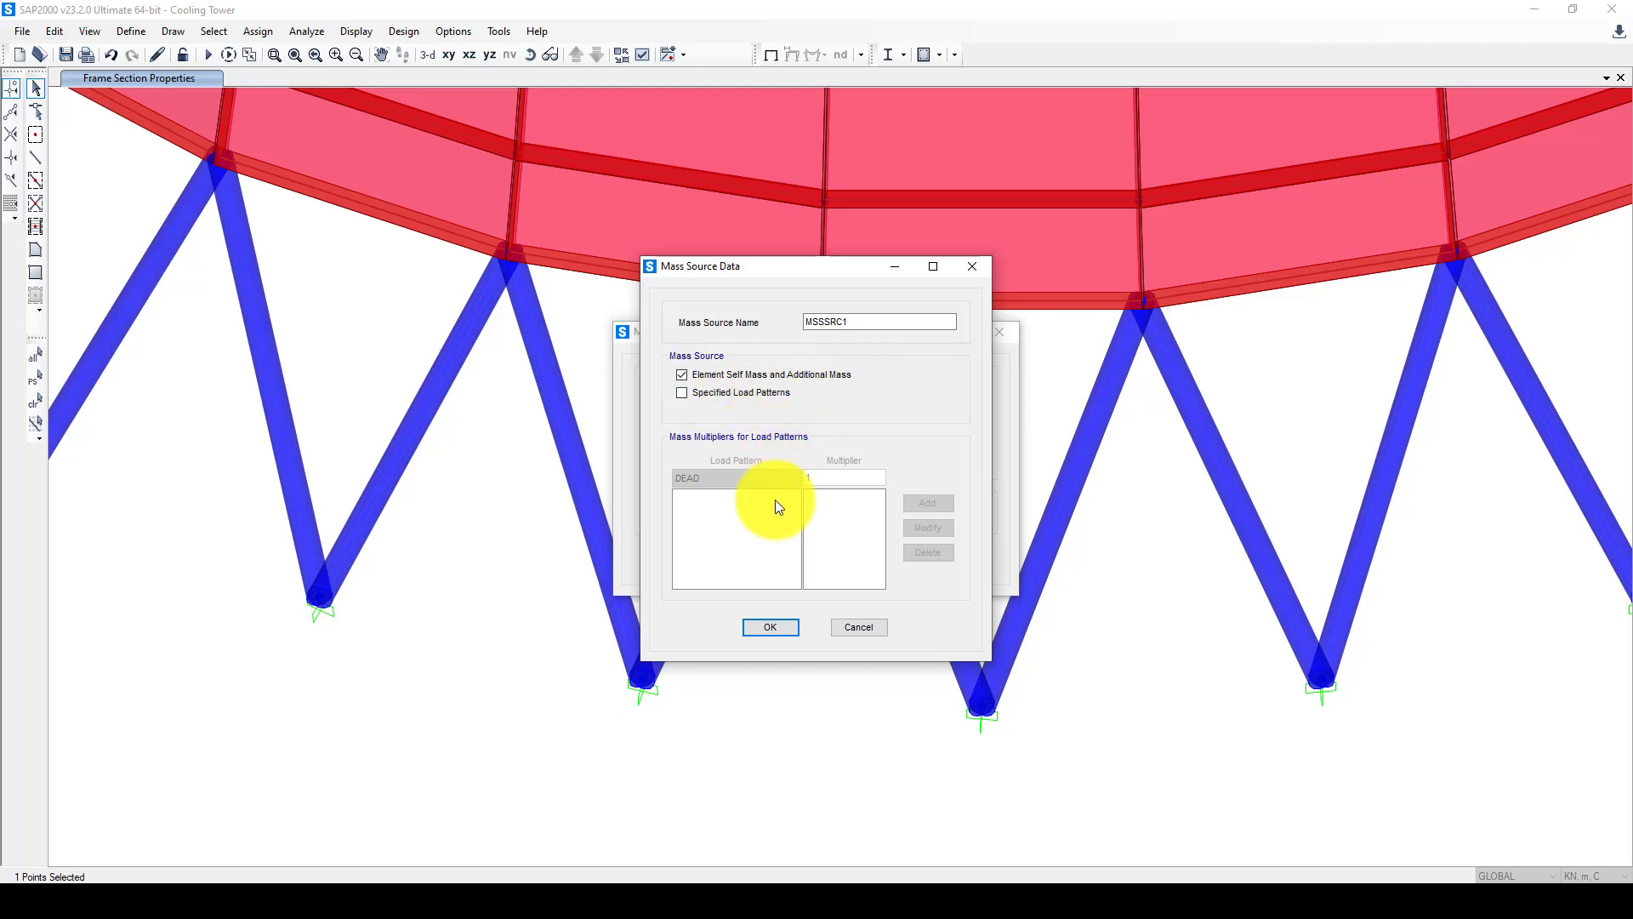
click(682, 375)
click(682, 392)
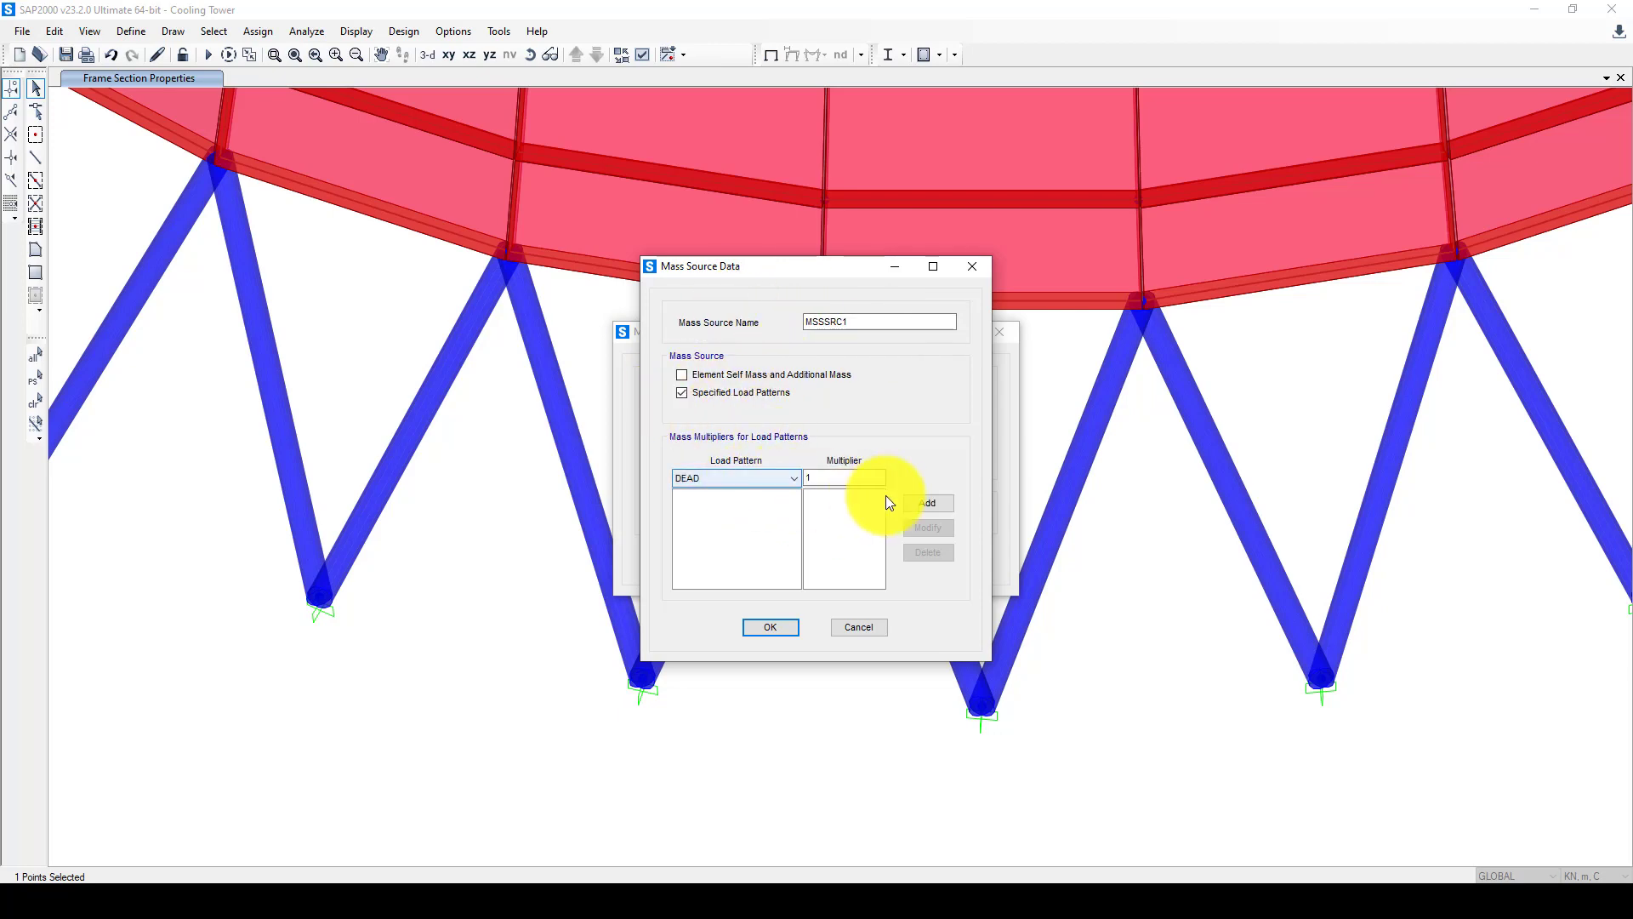
click(927, 503)
click(769, 627)
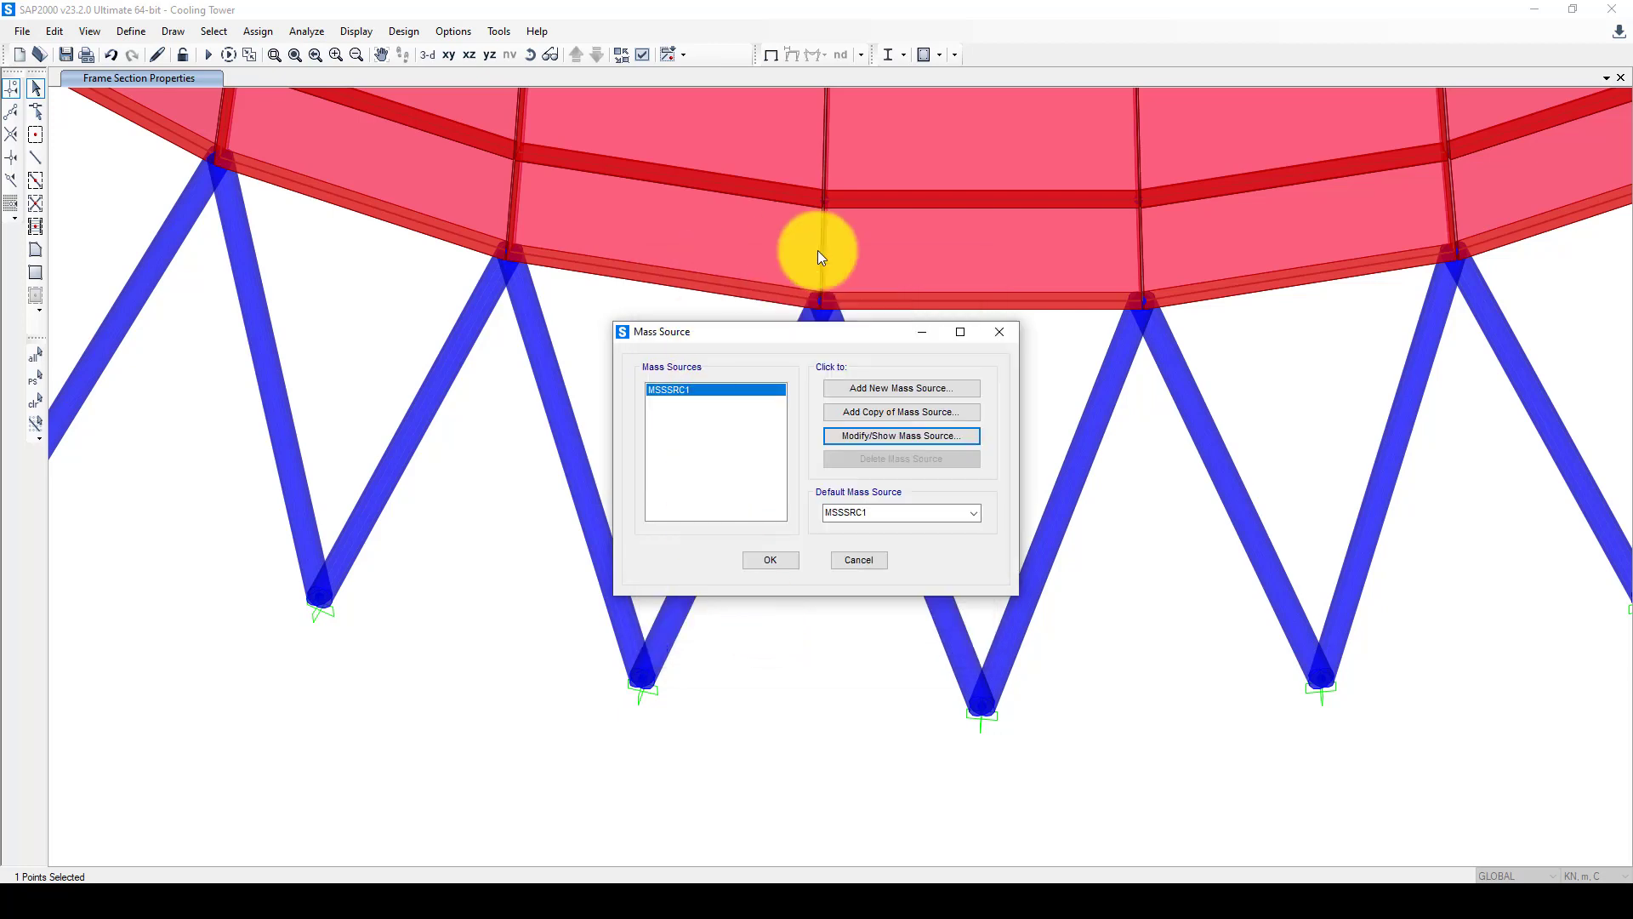
click(771, 558)
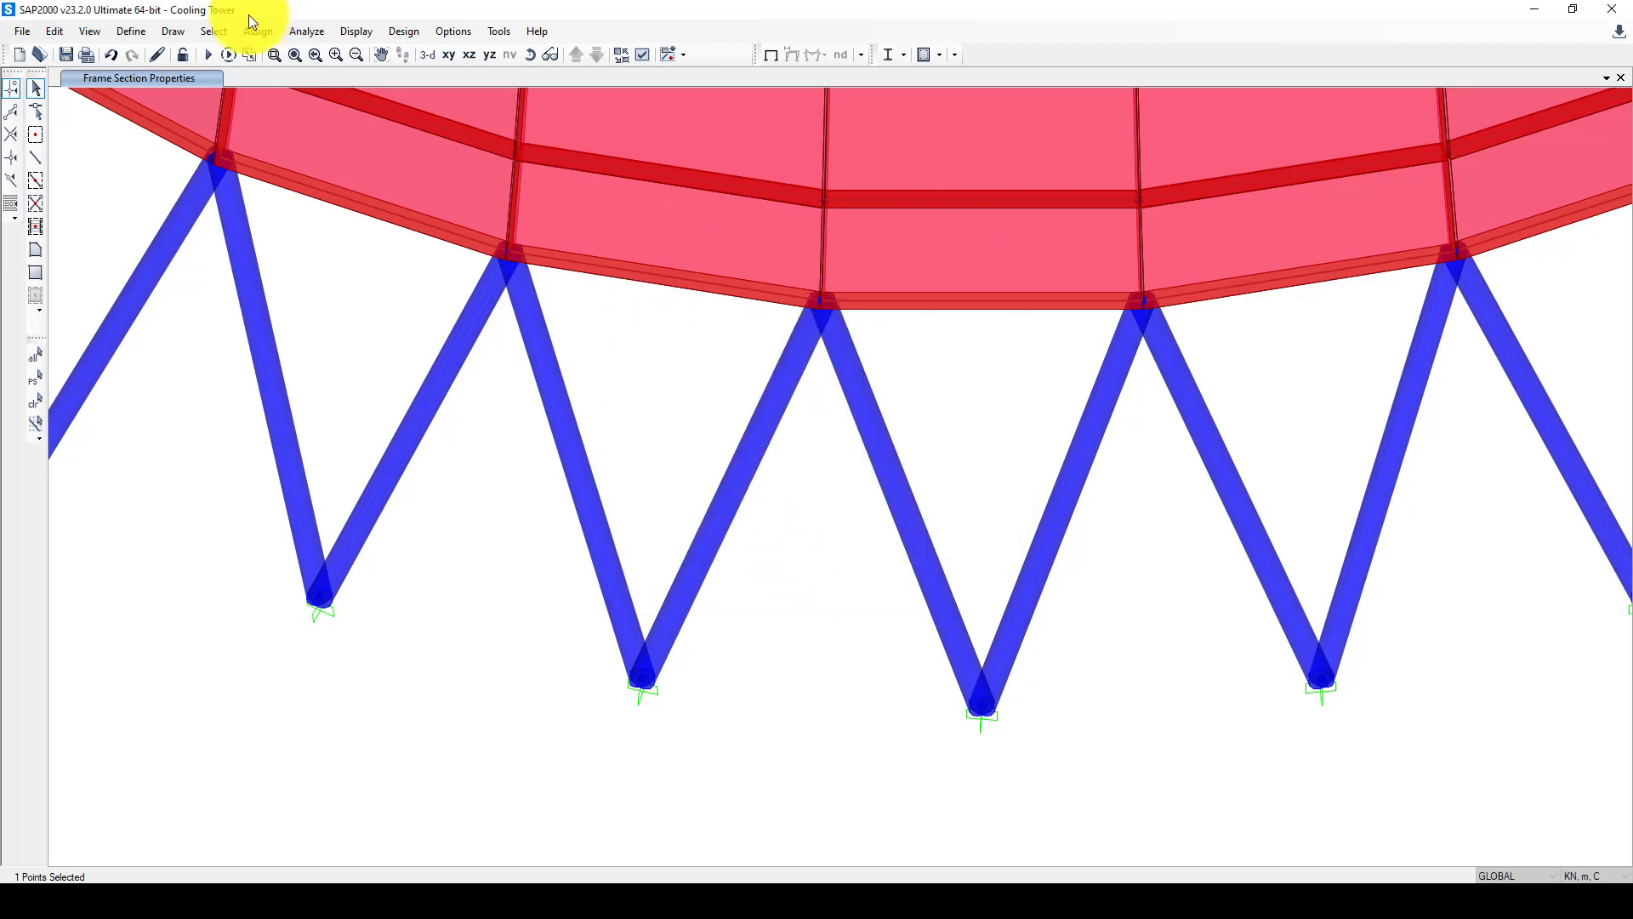
Step: Edit the MODAL load case to use Ritz vectors, selecting its 12-mode maximum
click(129, 32)
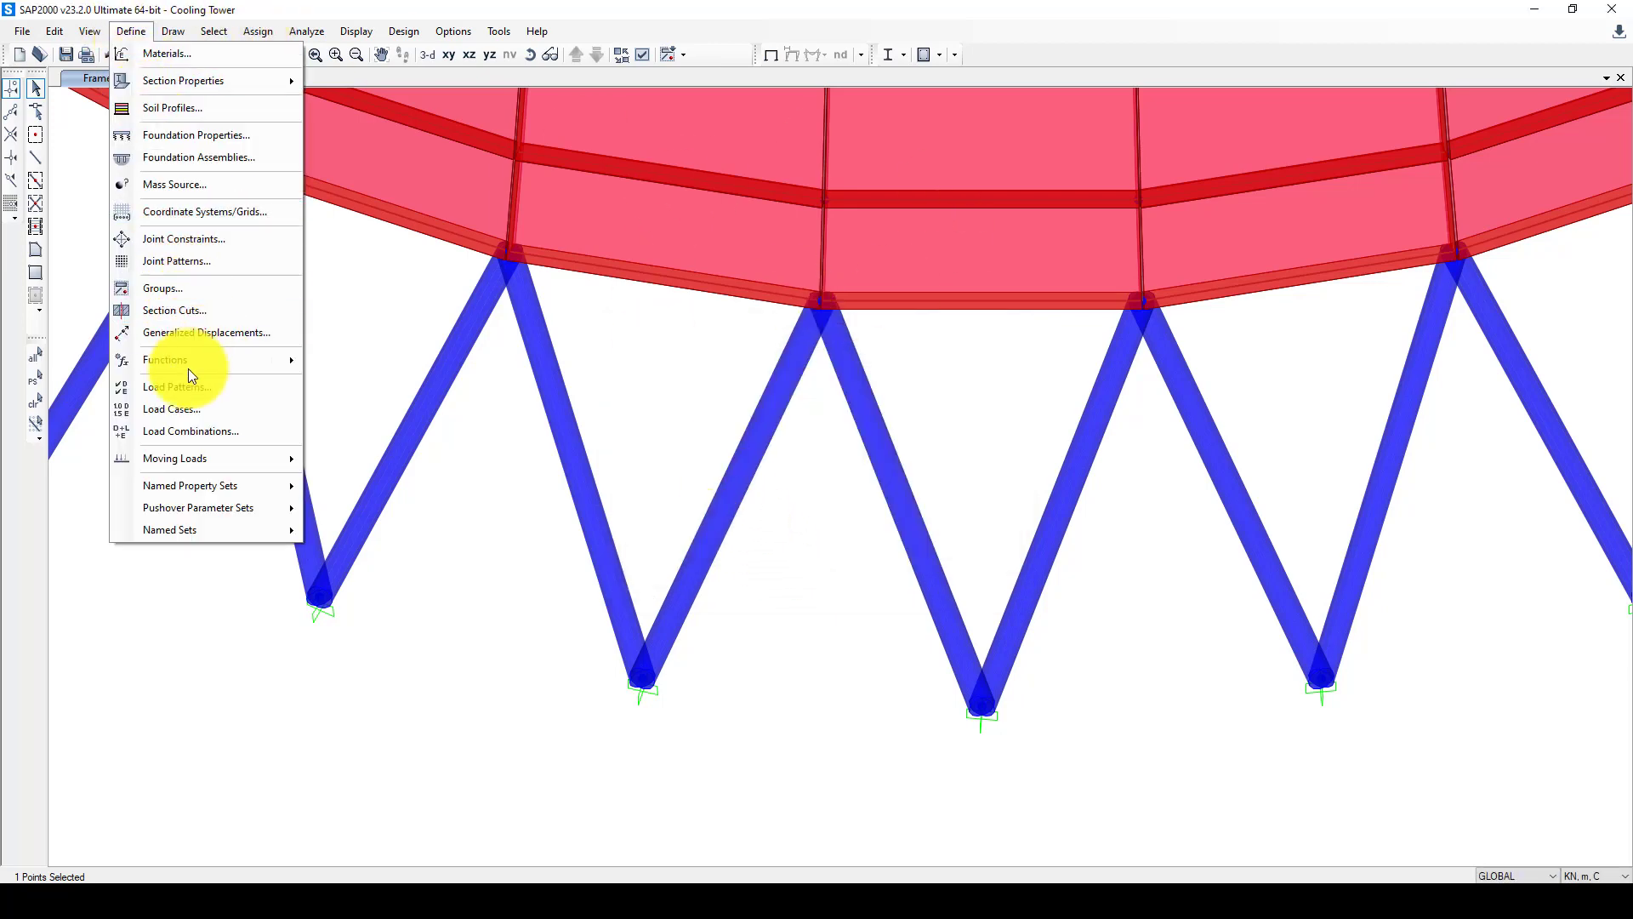
click(299, 417)
drag(677, 329, 576, 316)
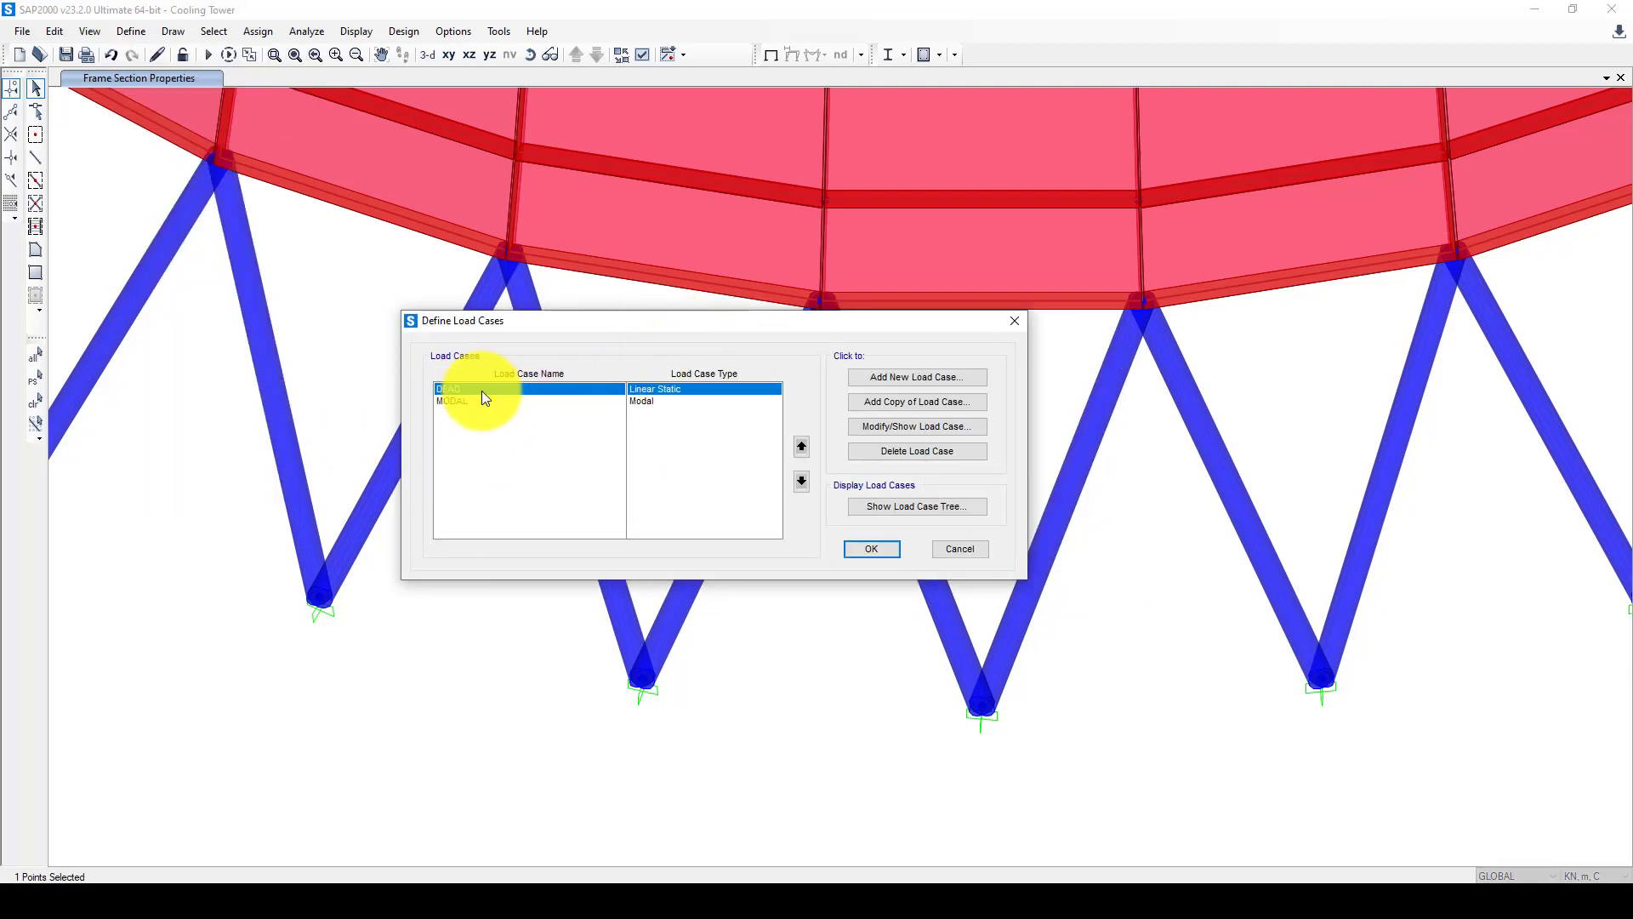
click(472, 402)
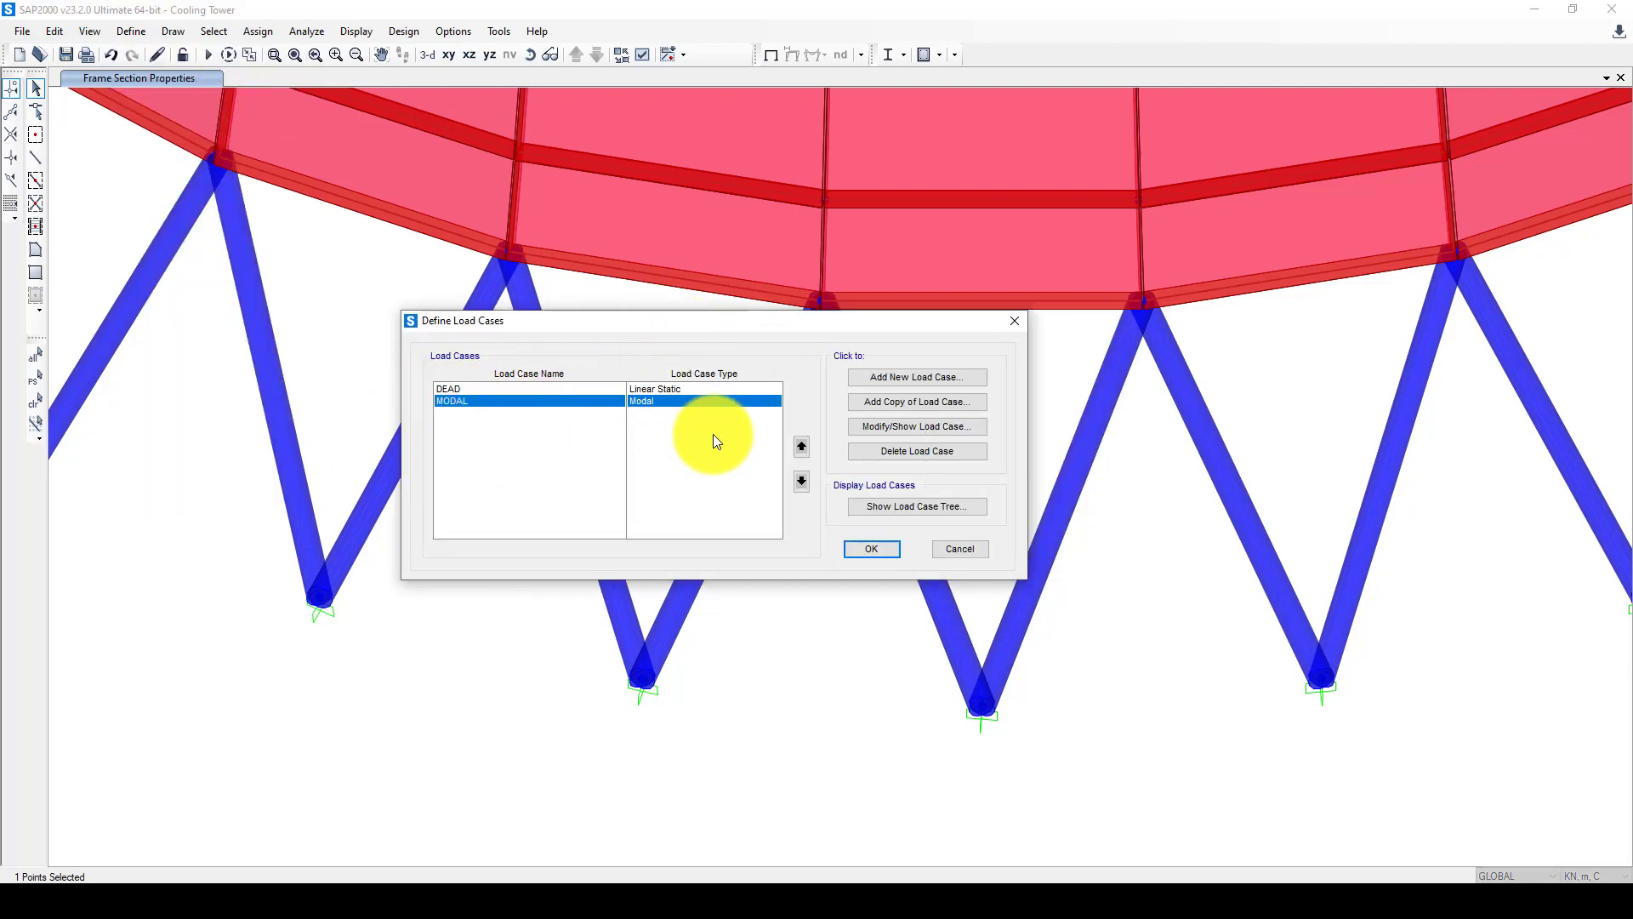
click(907, 427)
click(885, 428)
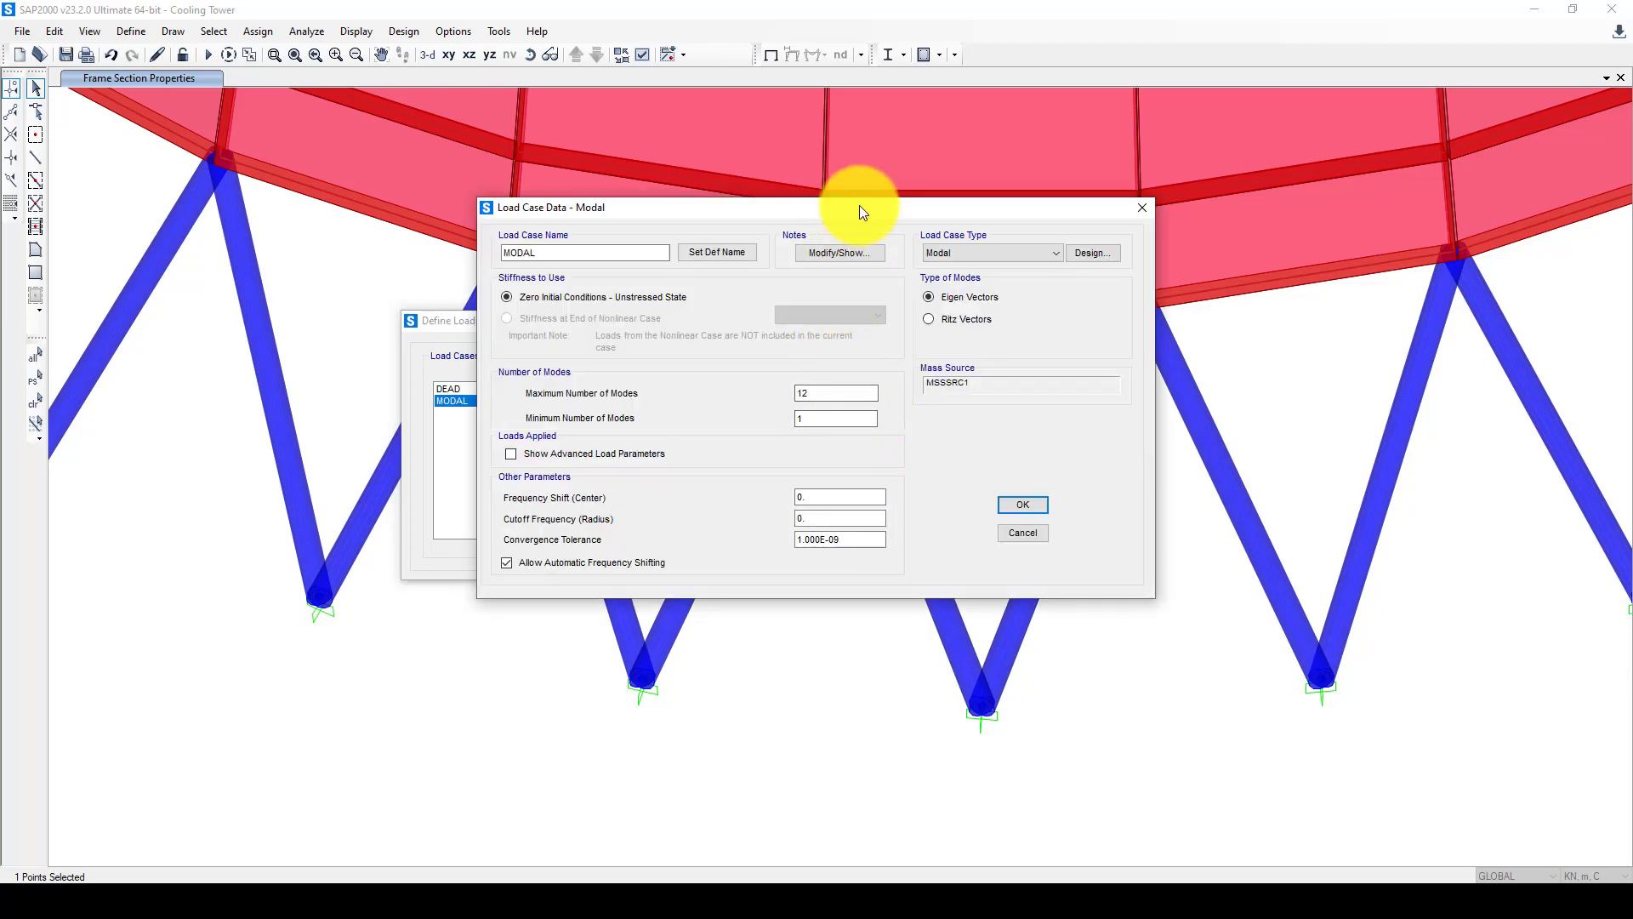
drag(859, 207, 800, 207)
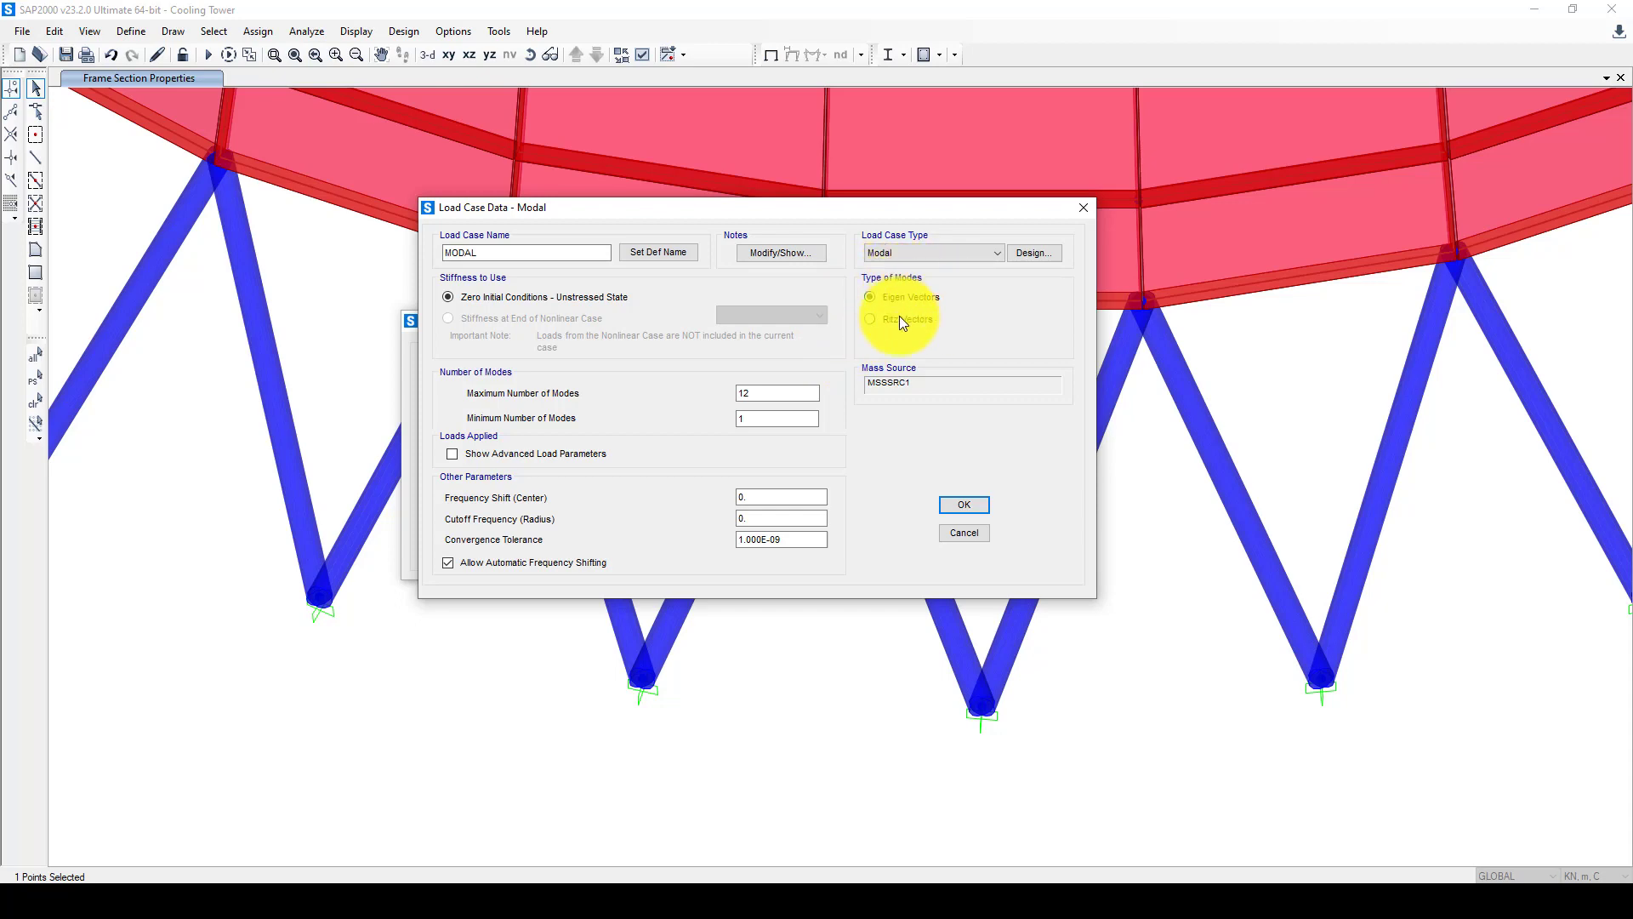
click(873, 319)
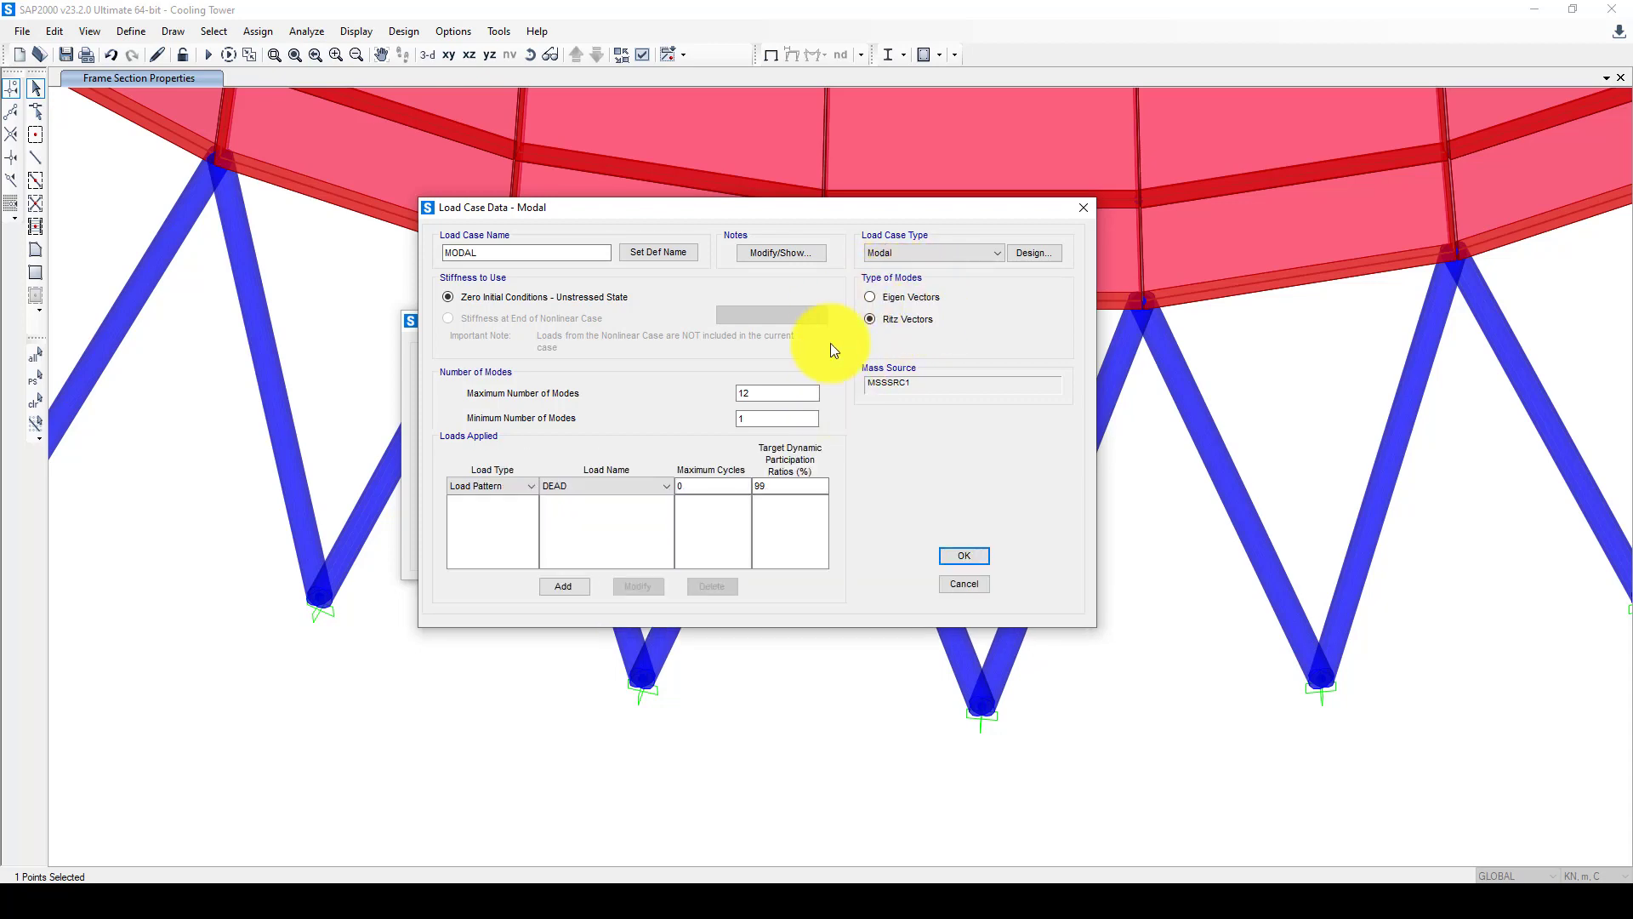
click(745, 396)
double_click(741, 394)
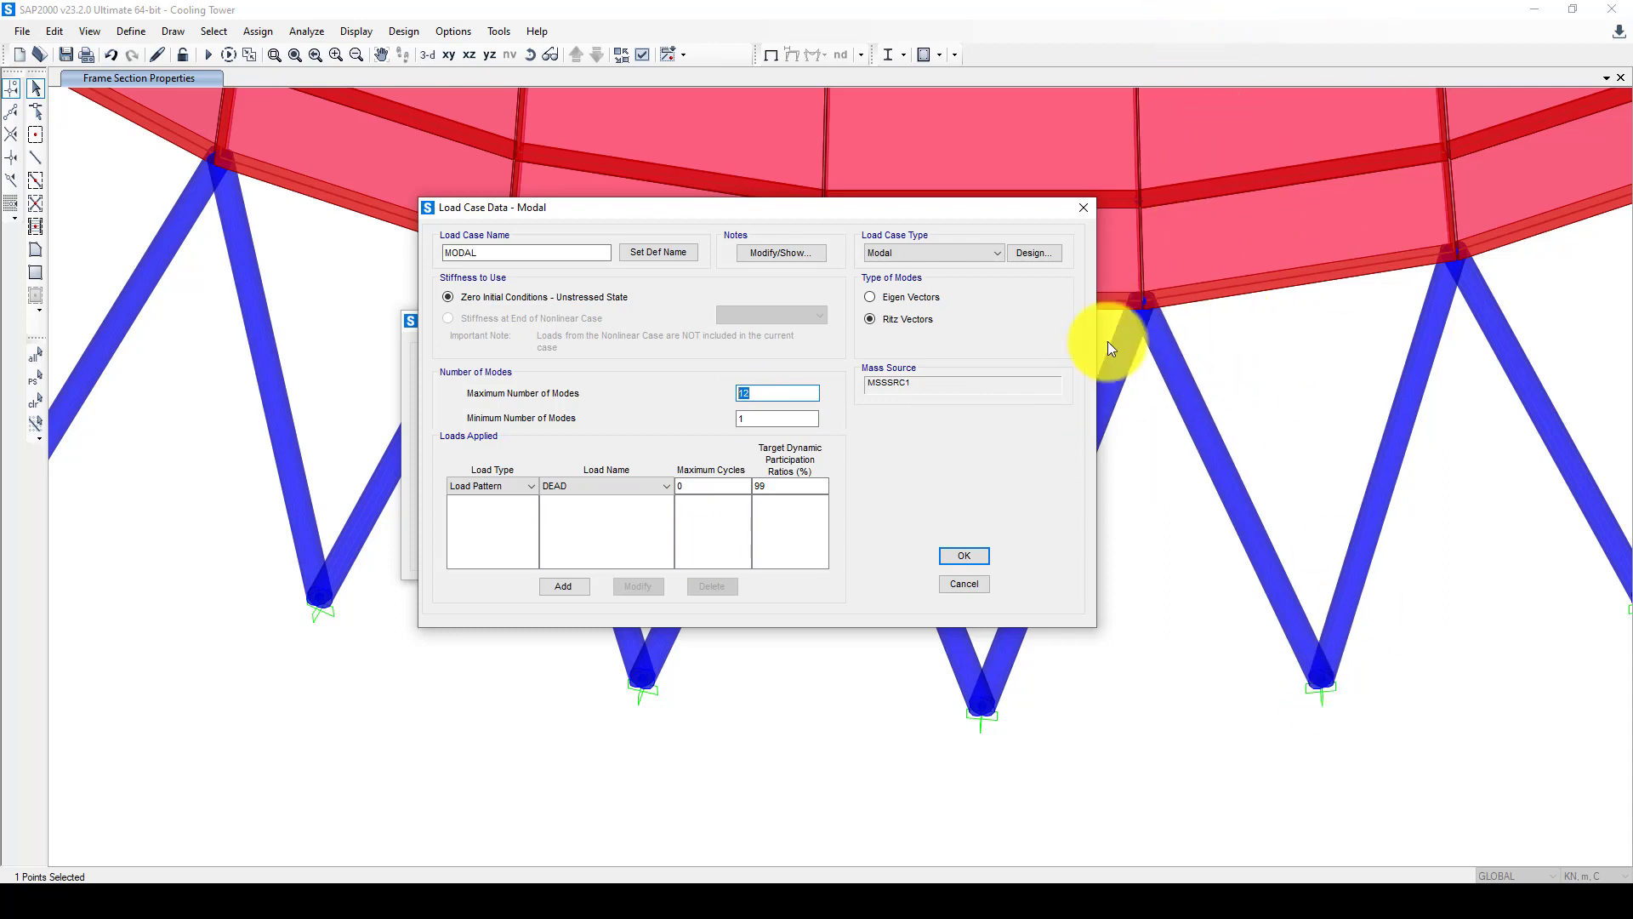
Step: Set the MODAL case to 10 maximum modes and add UX and UY acceleration loads
click(761, 392)
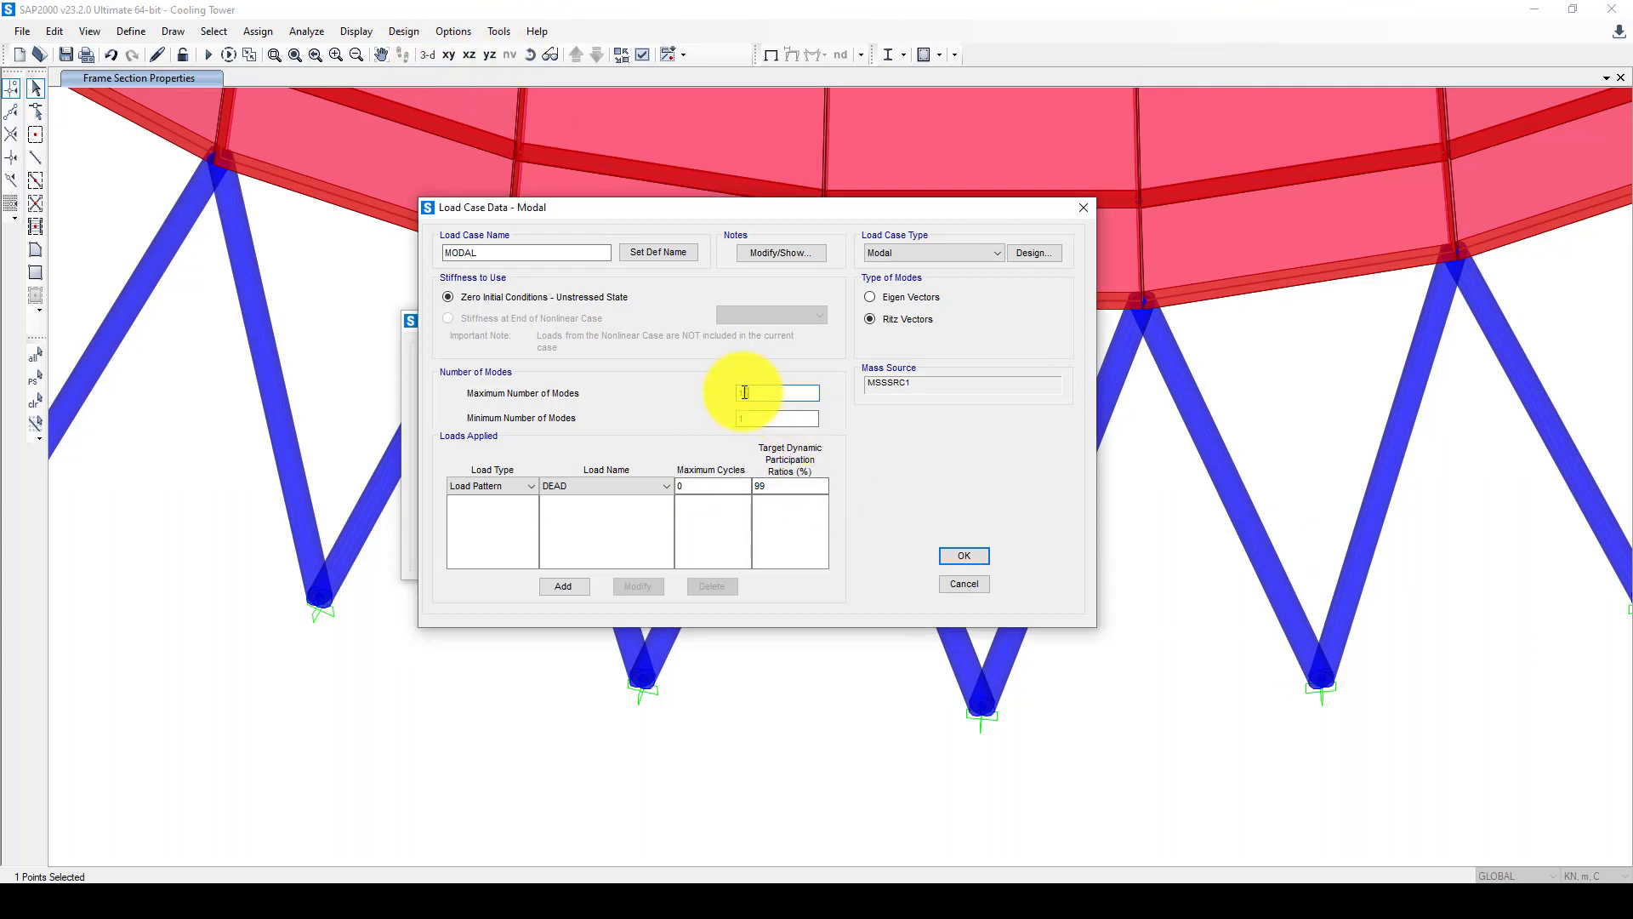
text(0)
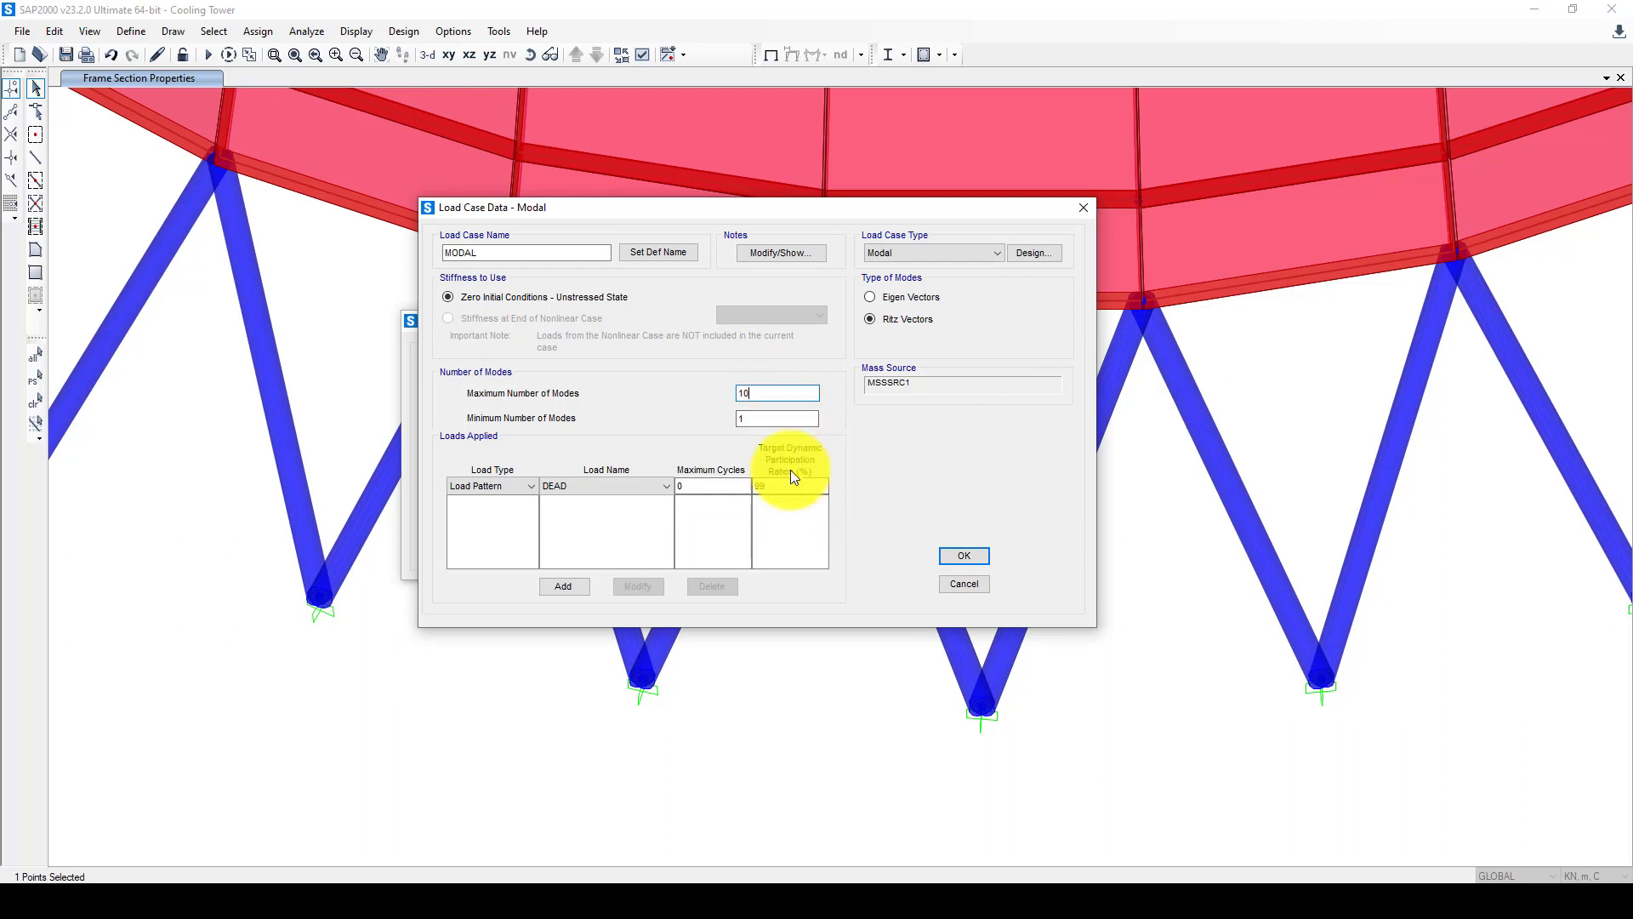
click(531, 485)
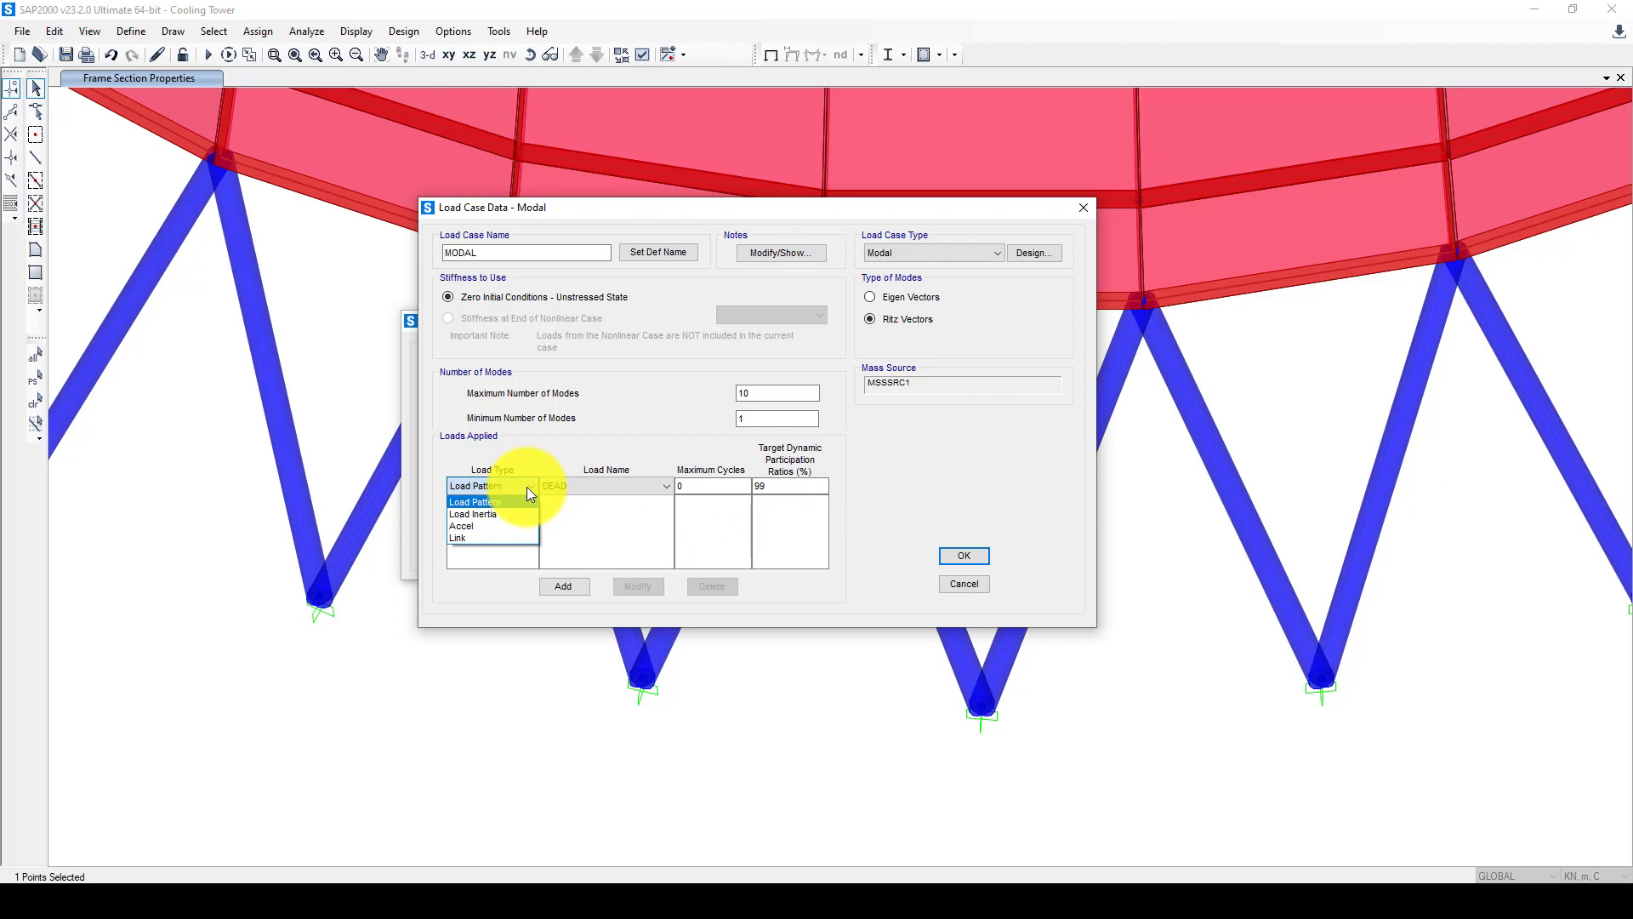
click(528, 487)
click(510, 486)
click(486, 524)
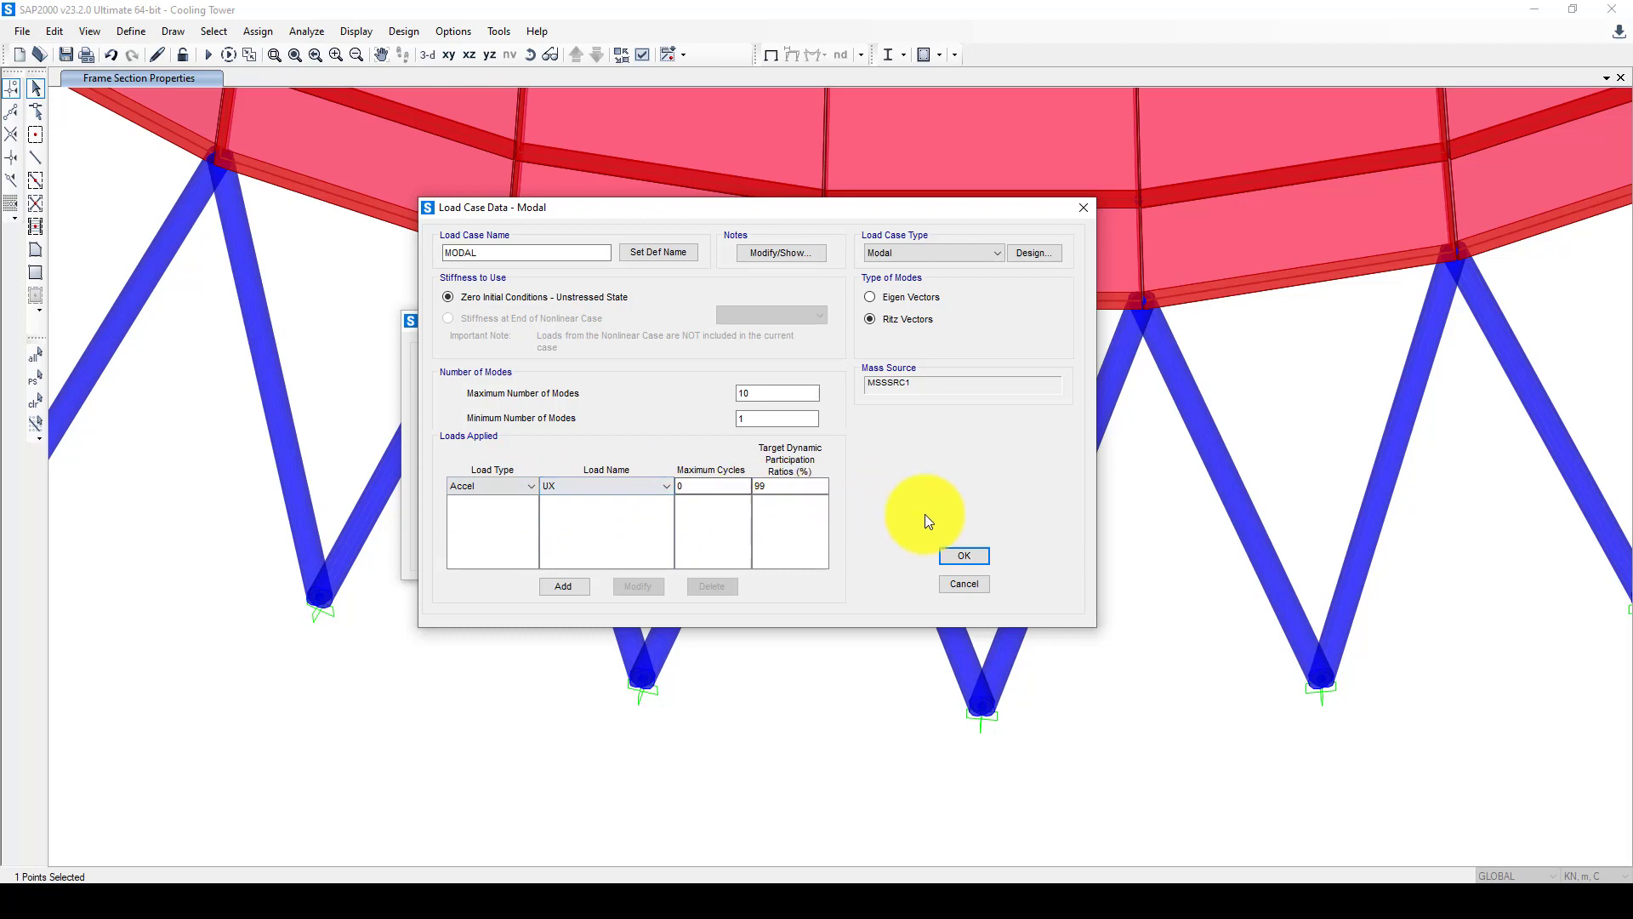
click(555, 585)
click(502, 485)
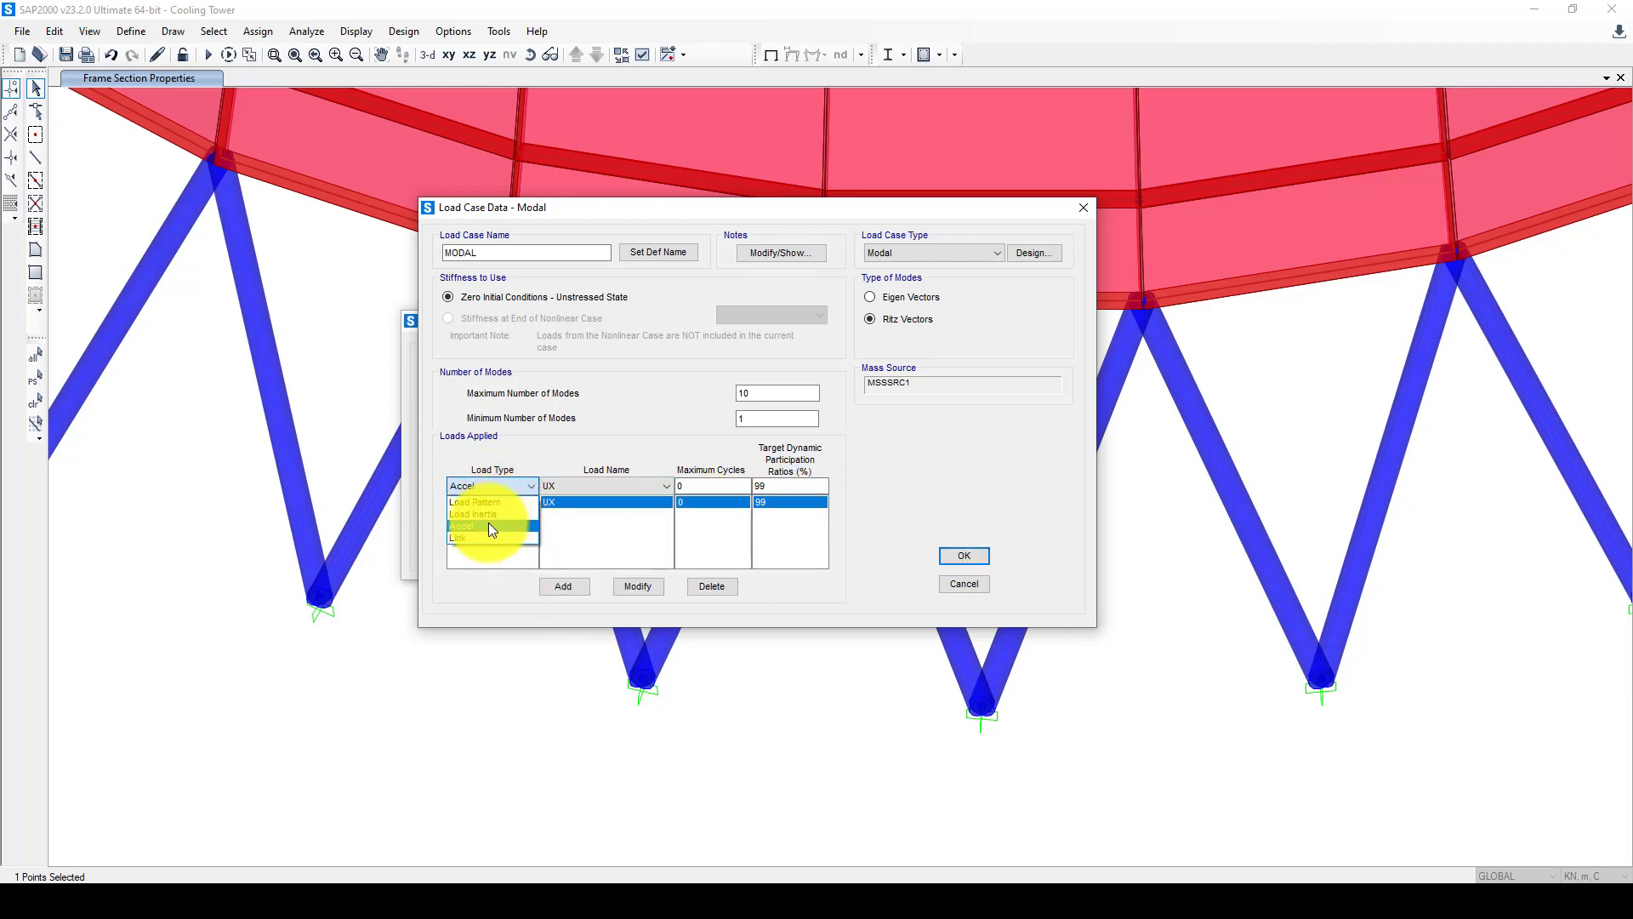
click(549, 584)
click(646, 503)
click(640, 514)
click(636, 481)
click(590, 510)
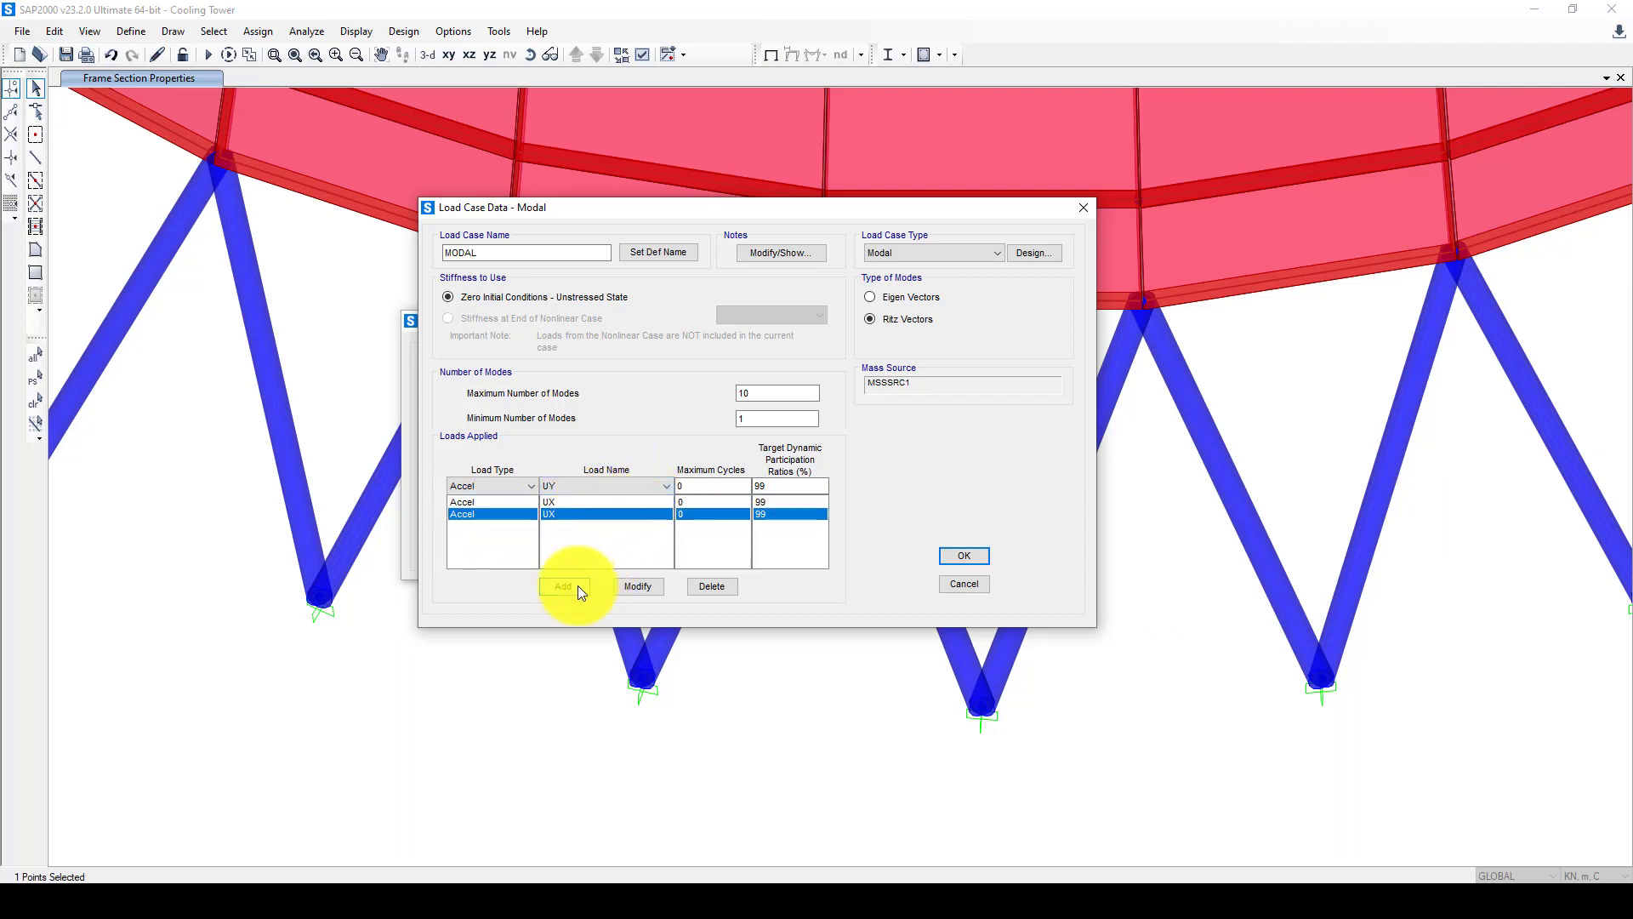
click(634, 586)
Step: Change the UY acceleration's target participation ratio from 99 to 90%
click(569, 502)
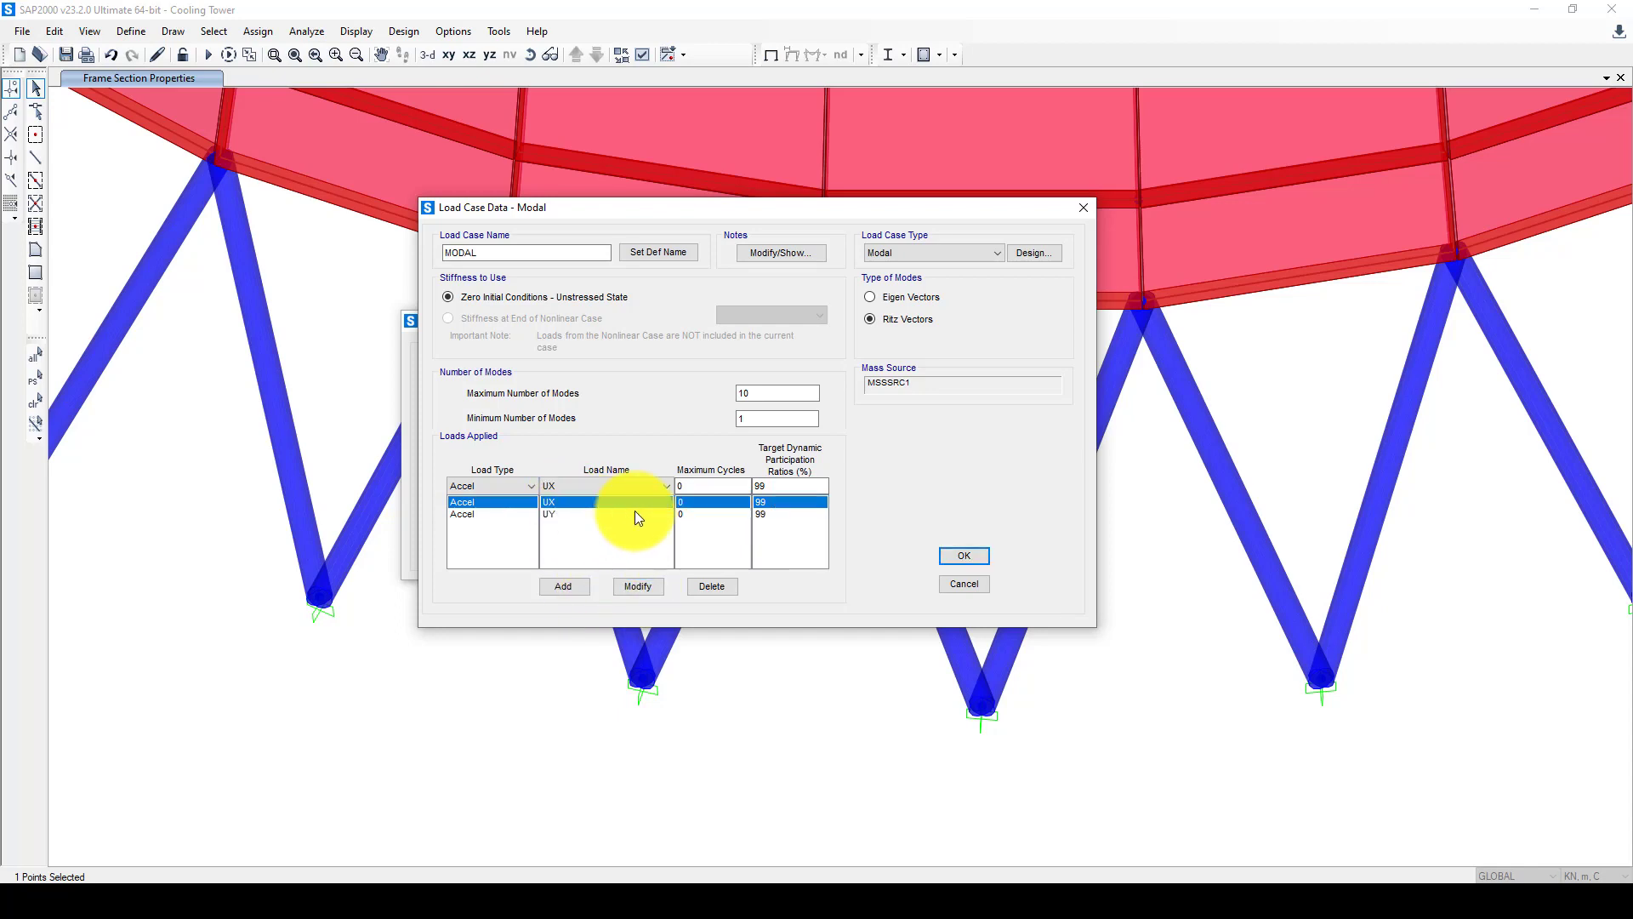
double_click(758, 487)
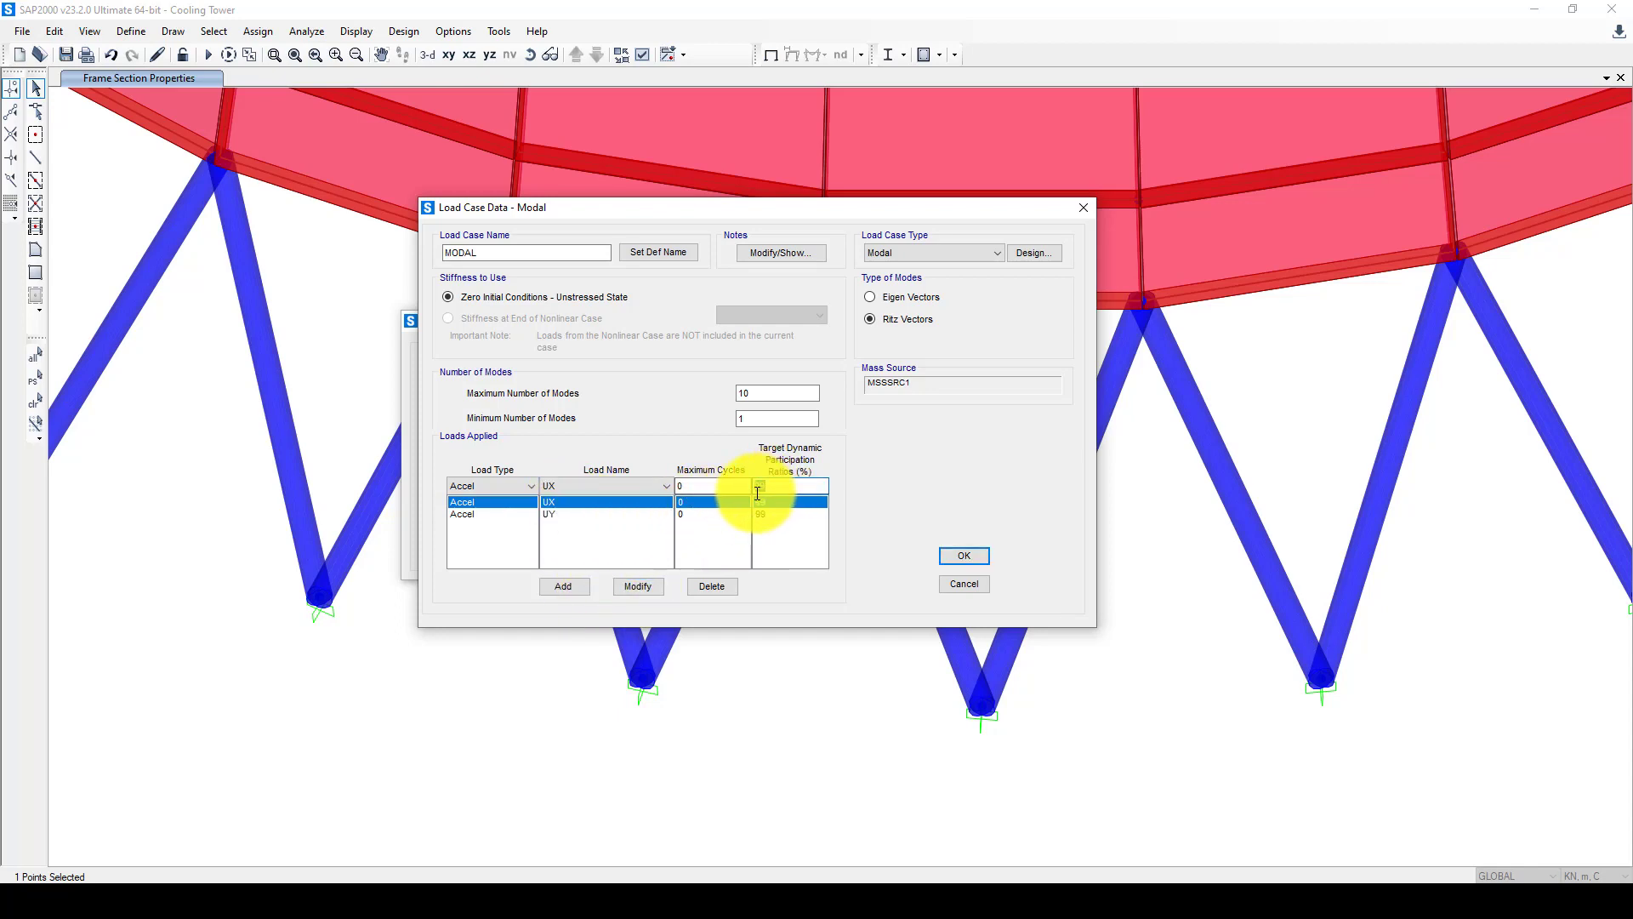
double_click(742, 393)
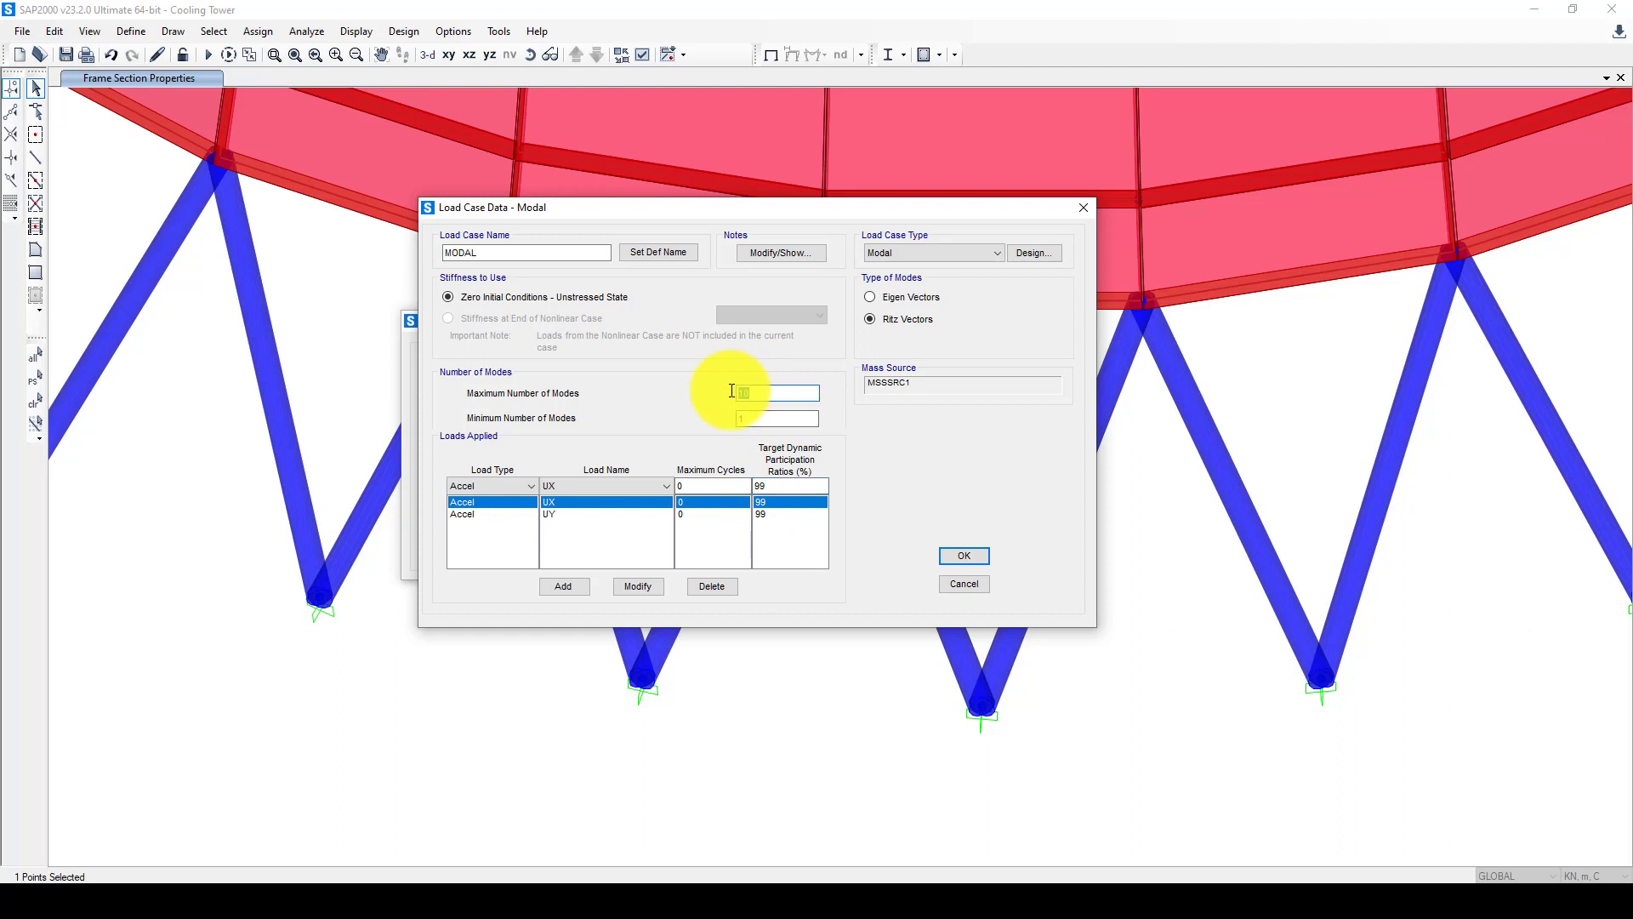
click(773, 488)
drag(773, 488, 755, 490)
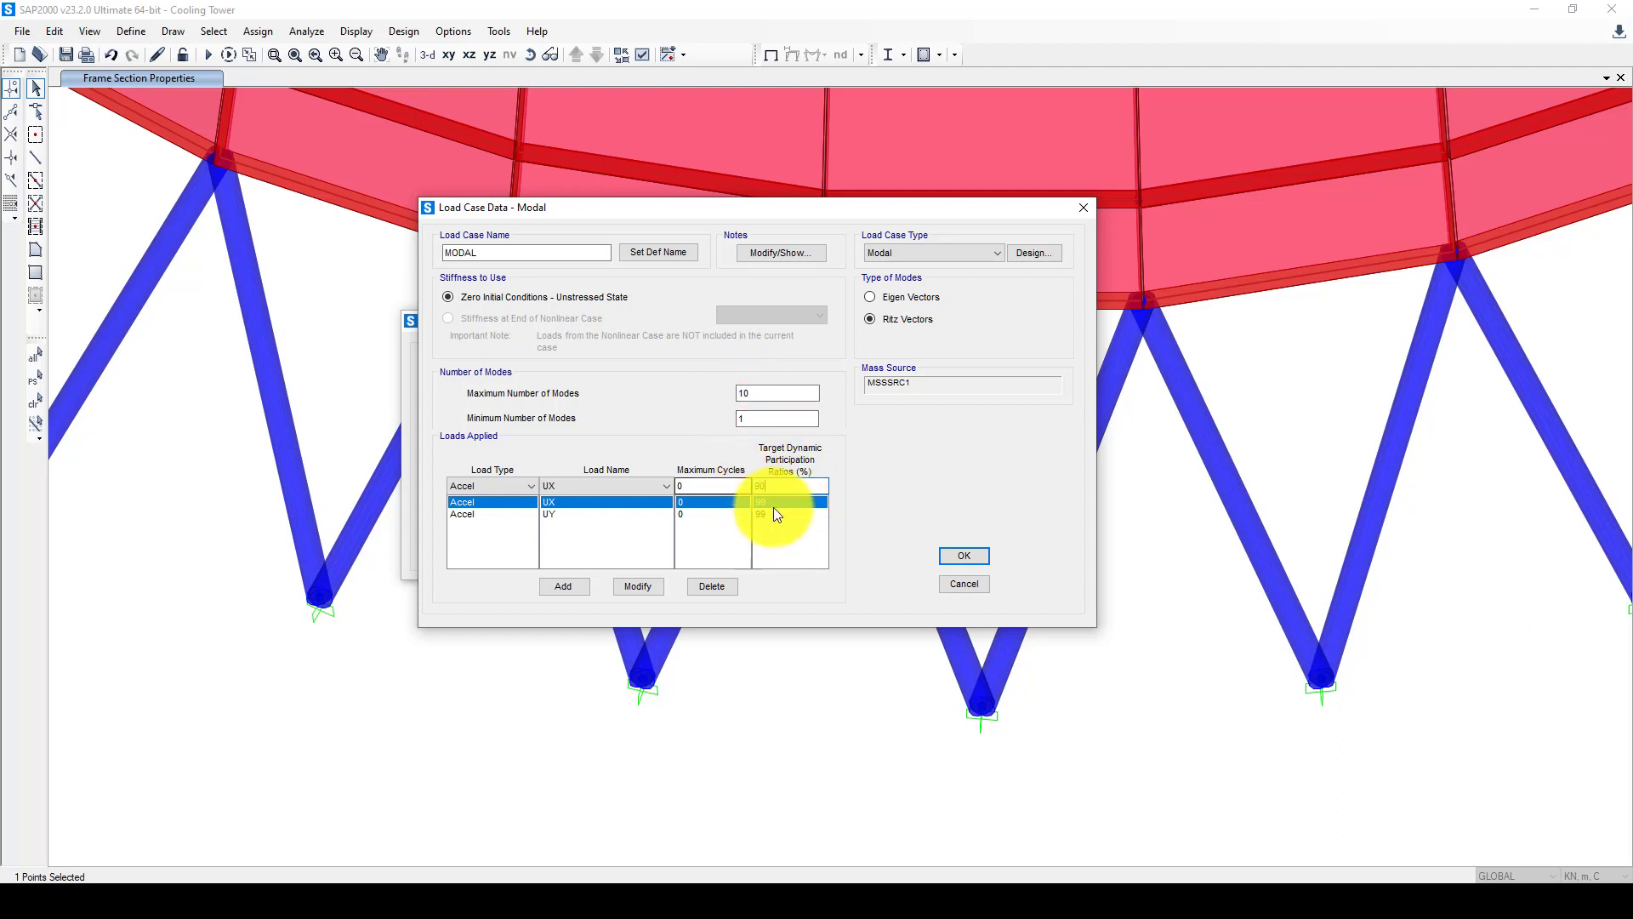
click(765, 514)
click(770, 486)
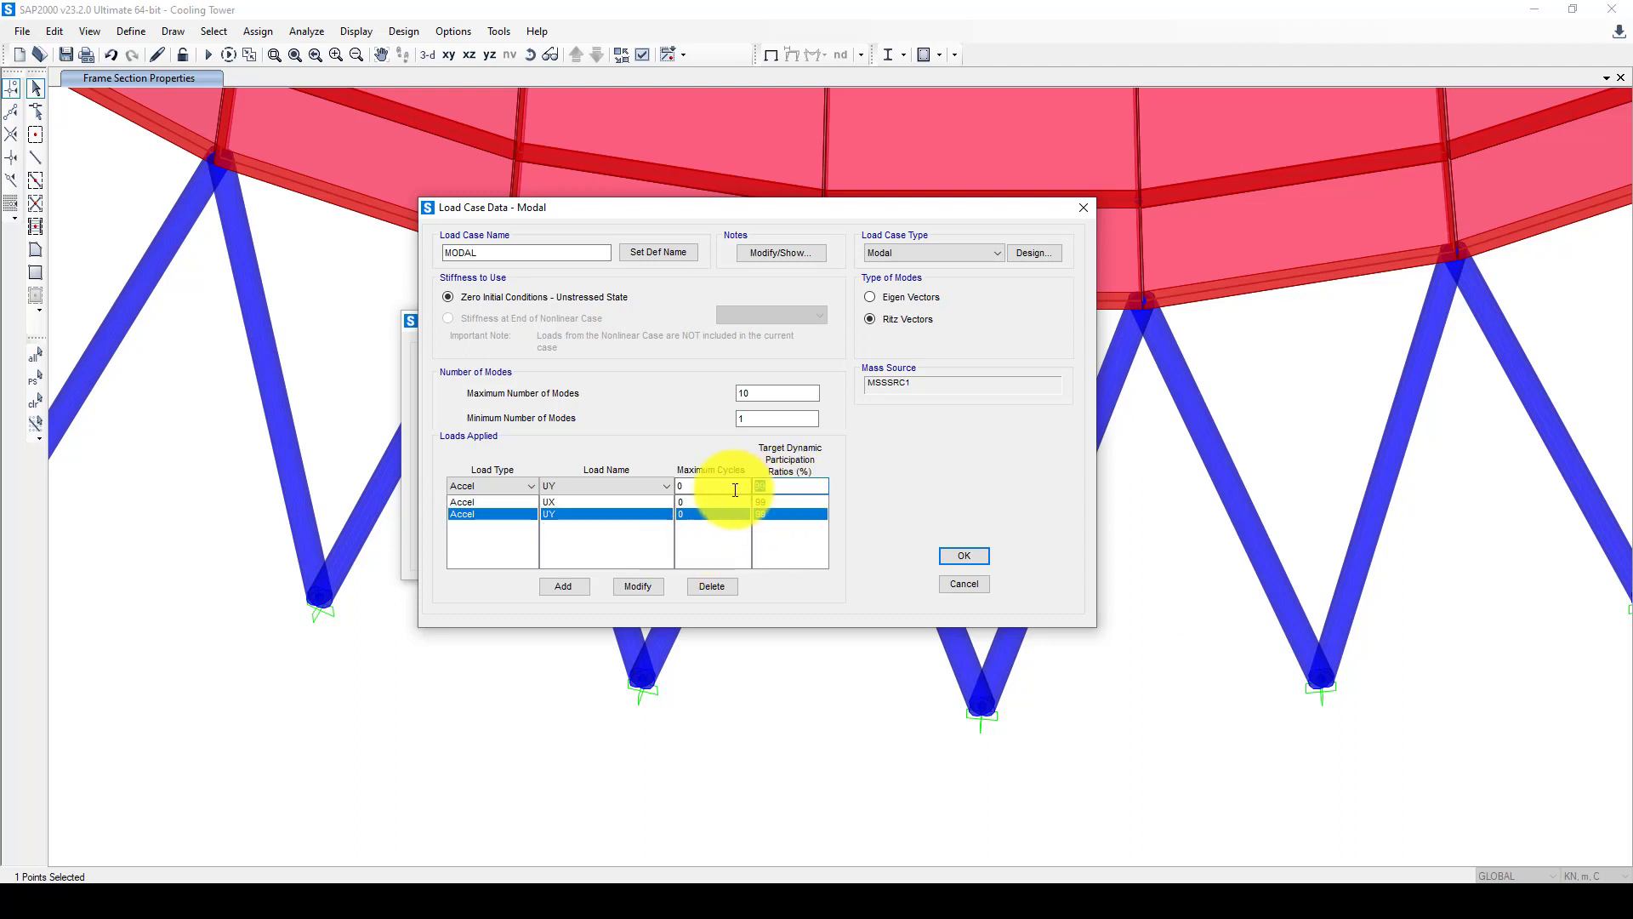
key(BackSpace)
text(0)
click(638, 586)
drag(776, 493, 751, 491)
click(662, 587)
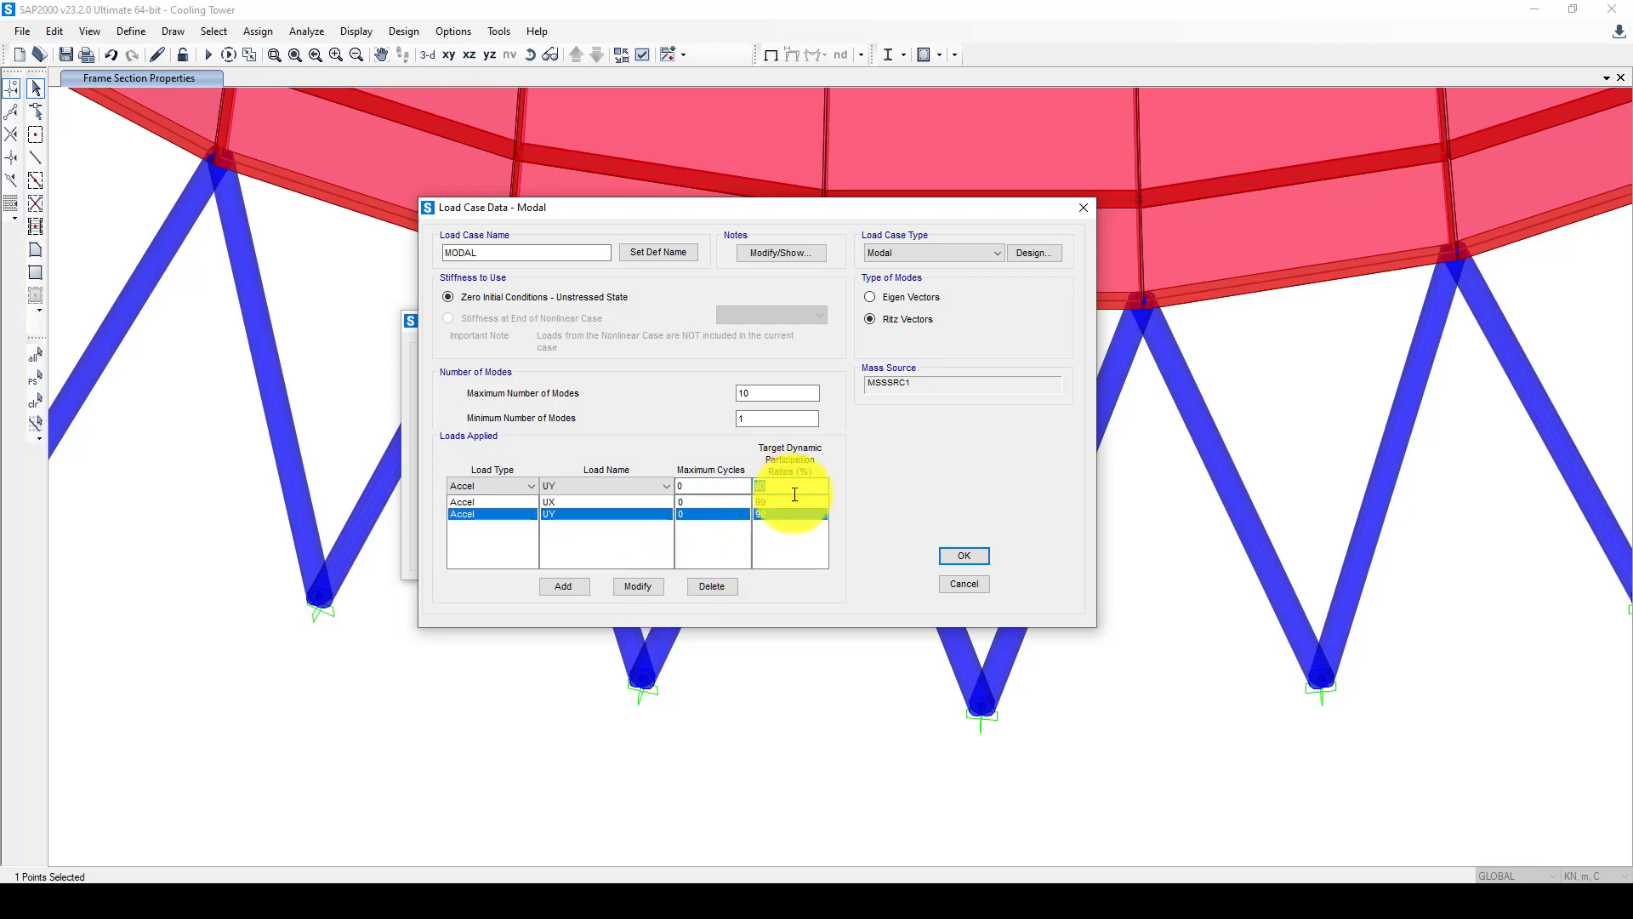
Step: Set the UX acceleration's target ratio to 90% and confirm the MODAL load case
click(768, 502)
double_click(766, 485)
text(9)
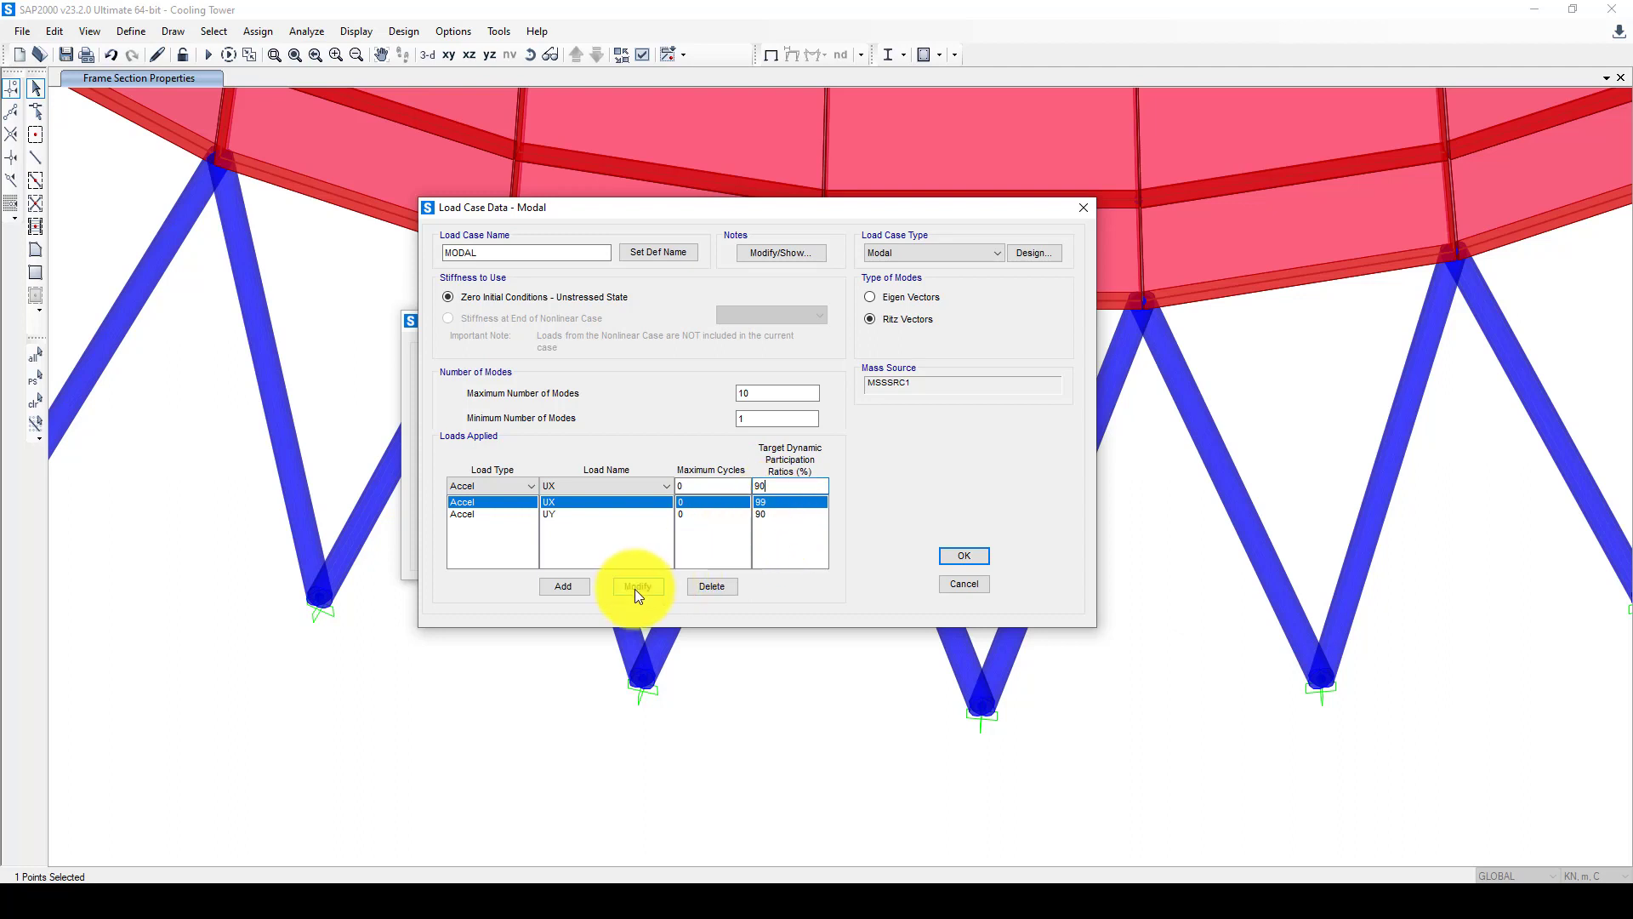
click(638, 587)
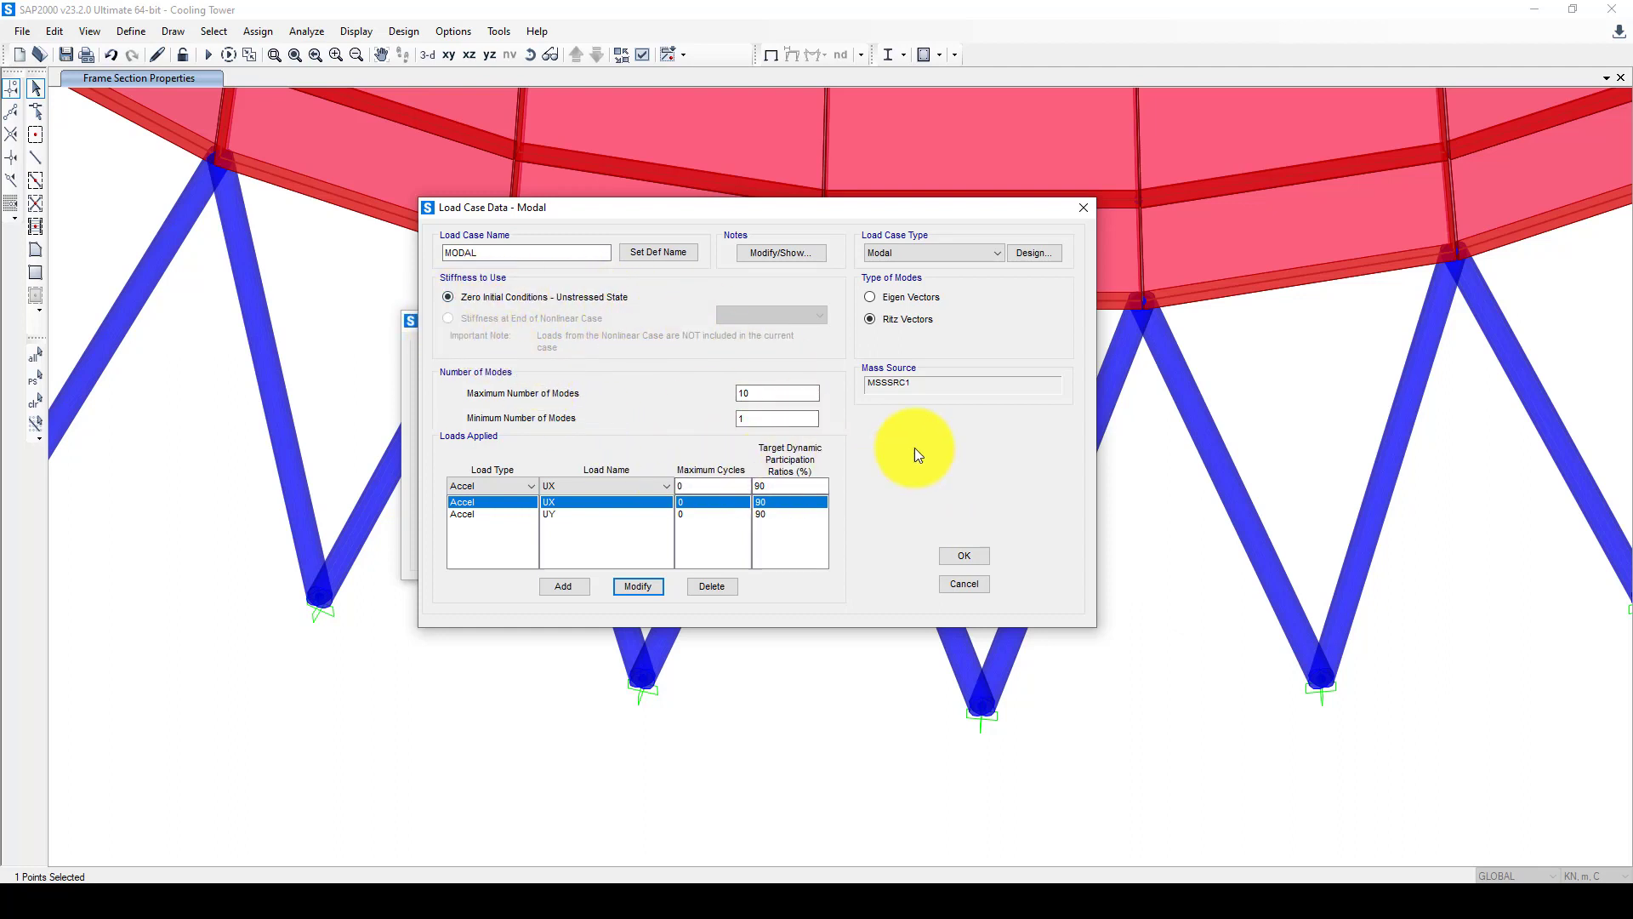
click(961, 557)
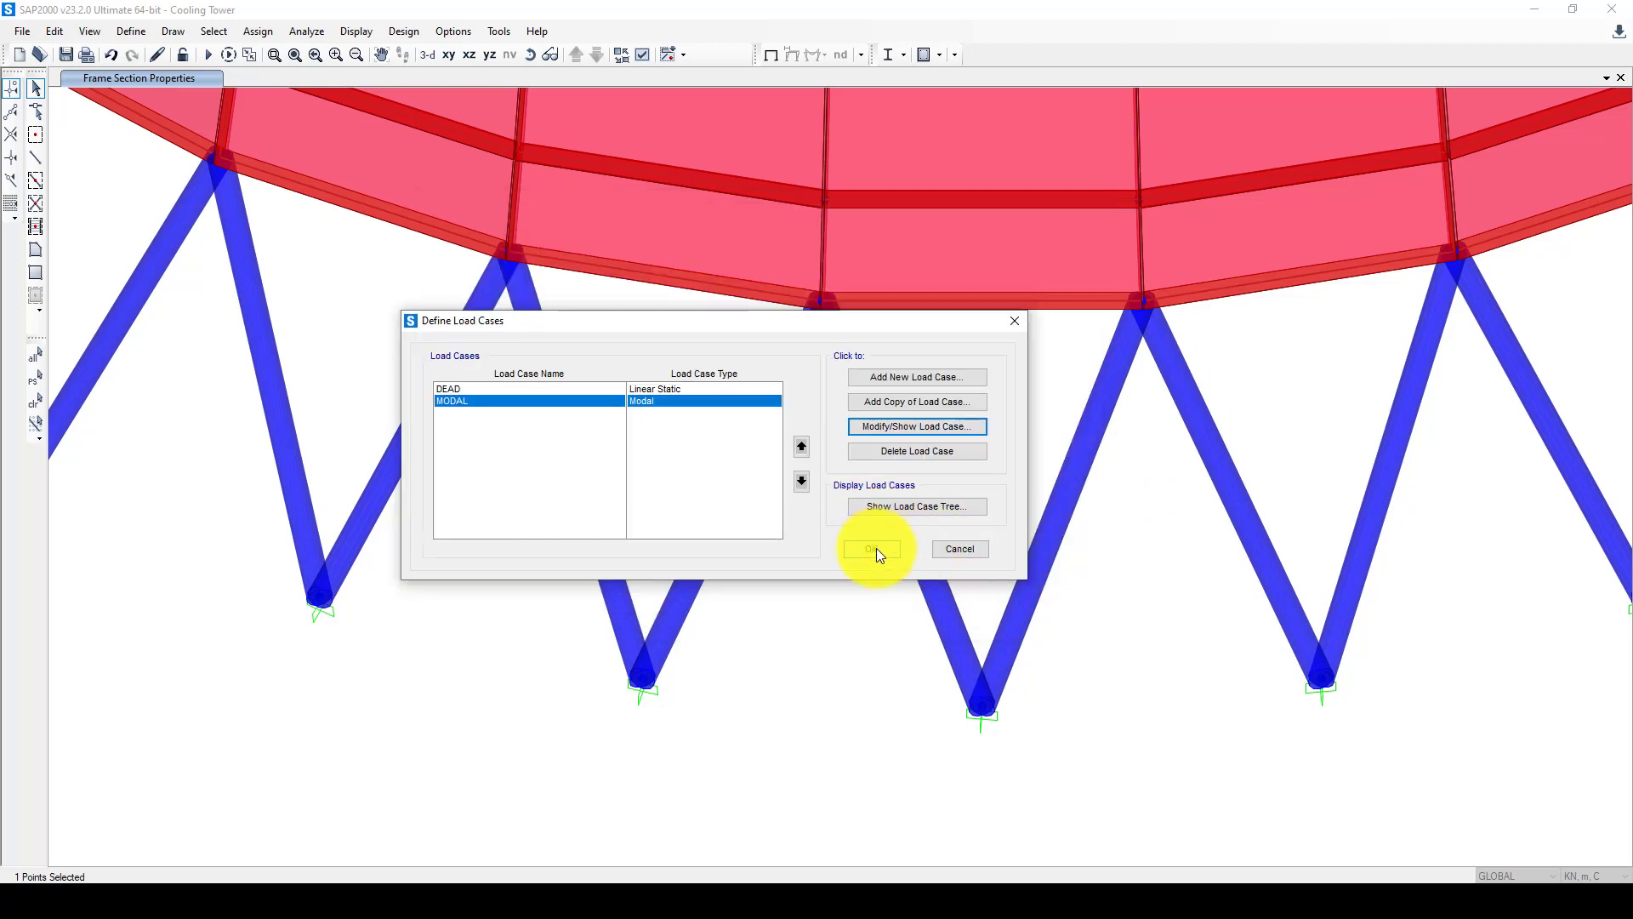
Step: Close the load case definitions and run the analysis to show the DEAD deformed shape
click(875, 549)
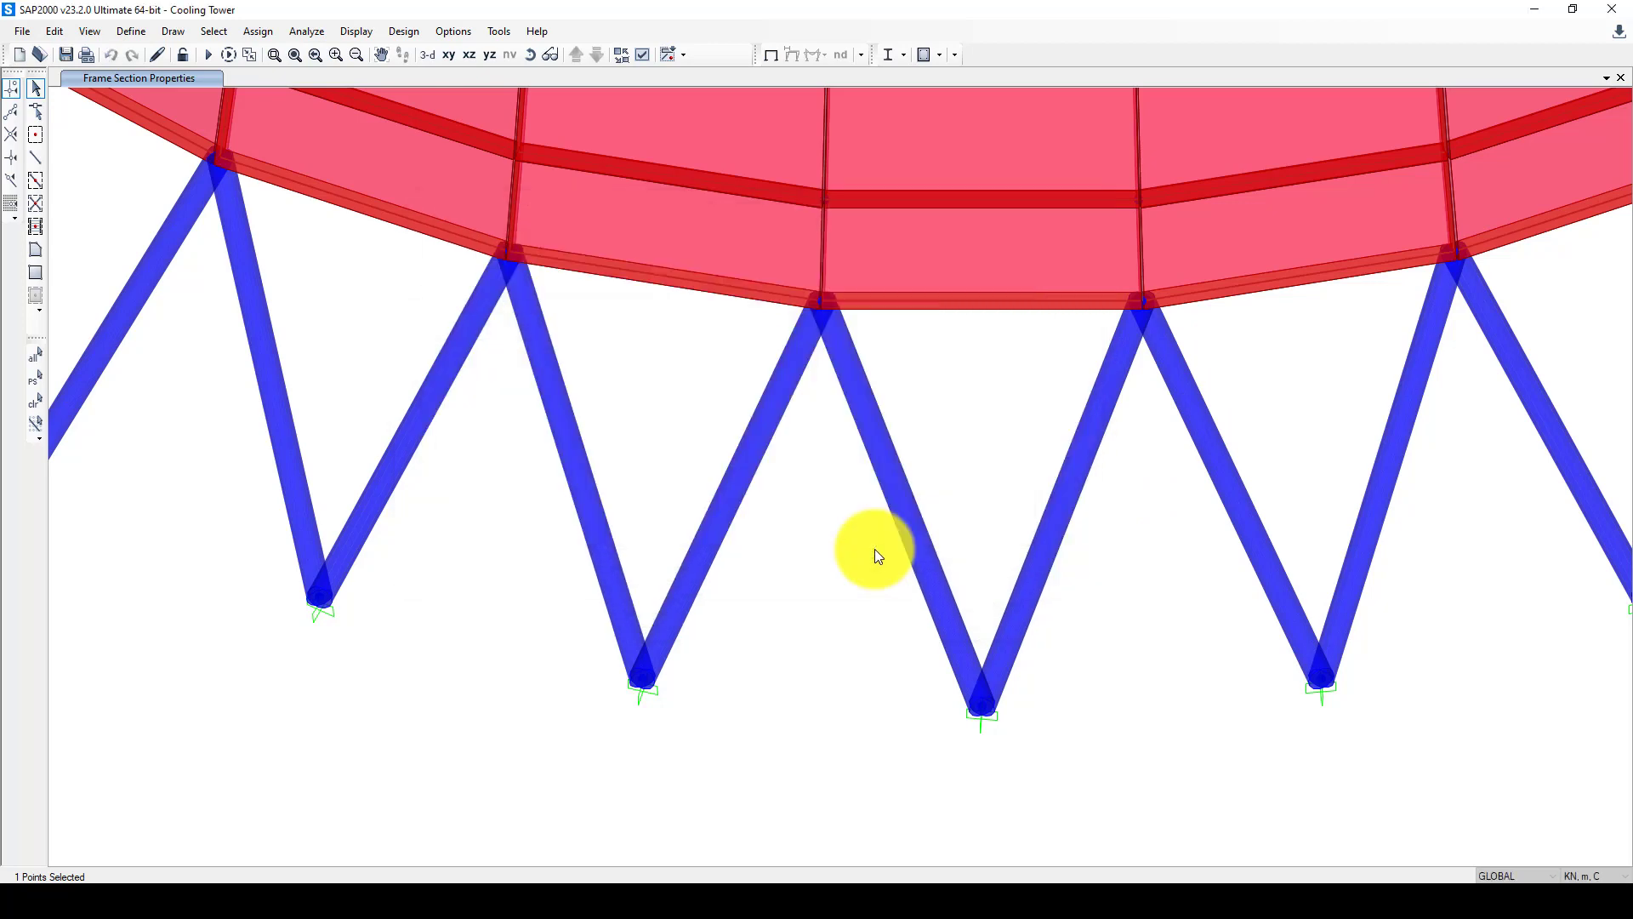
click(208, 55)
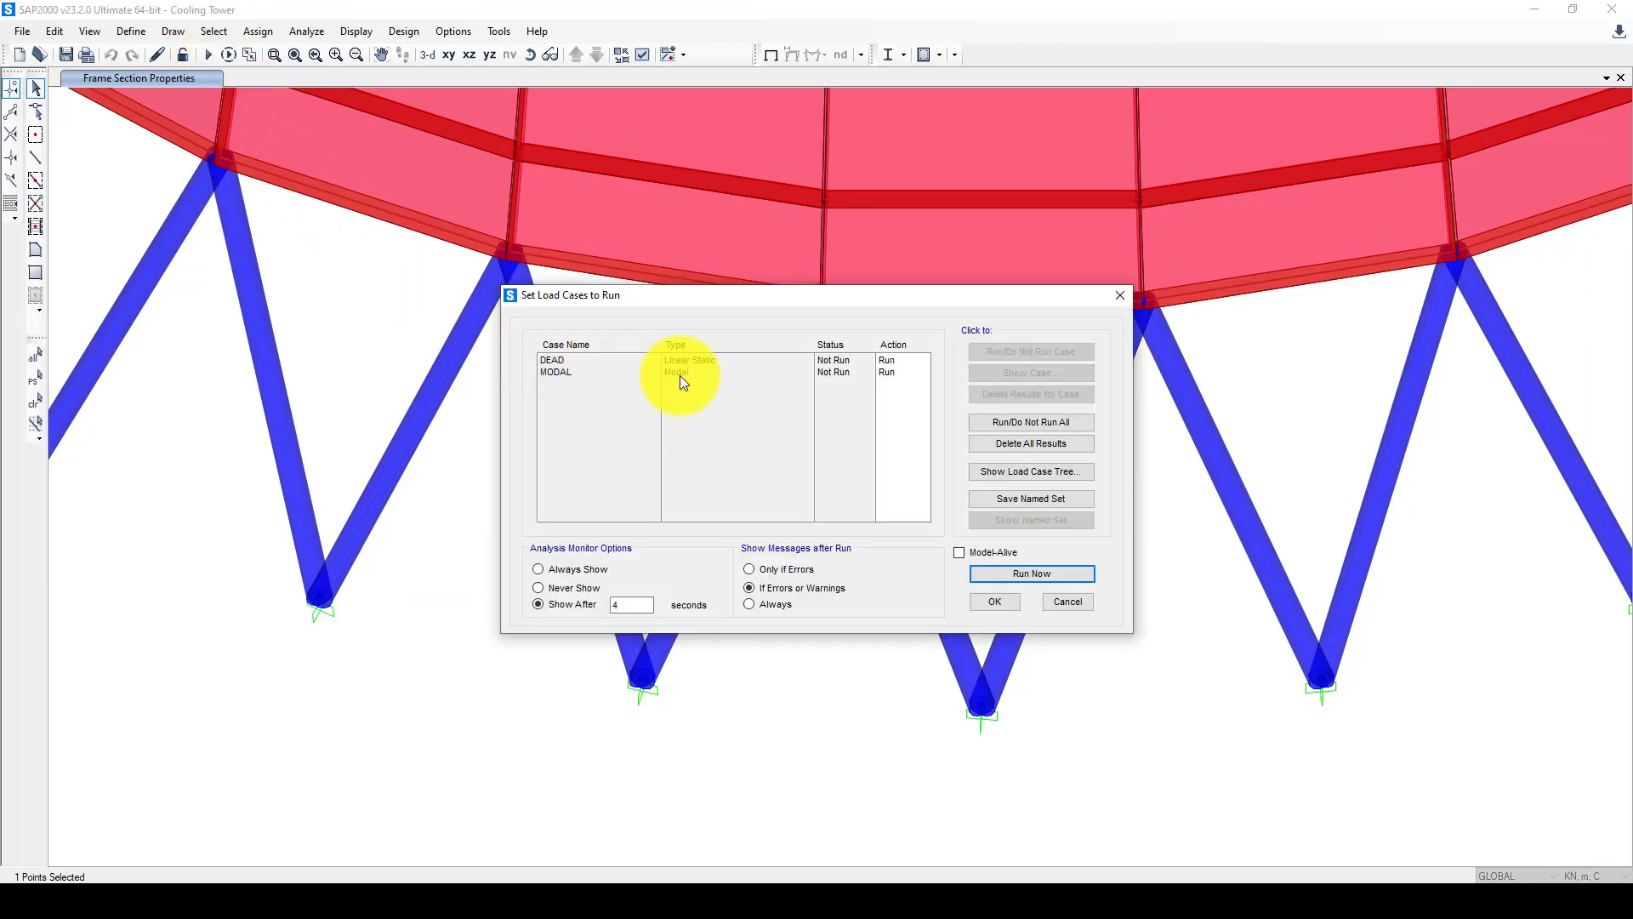
click(997, 575)
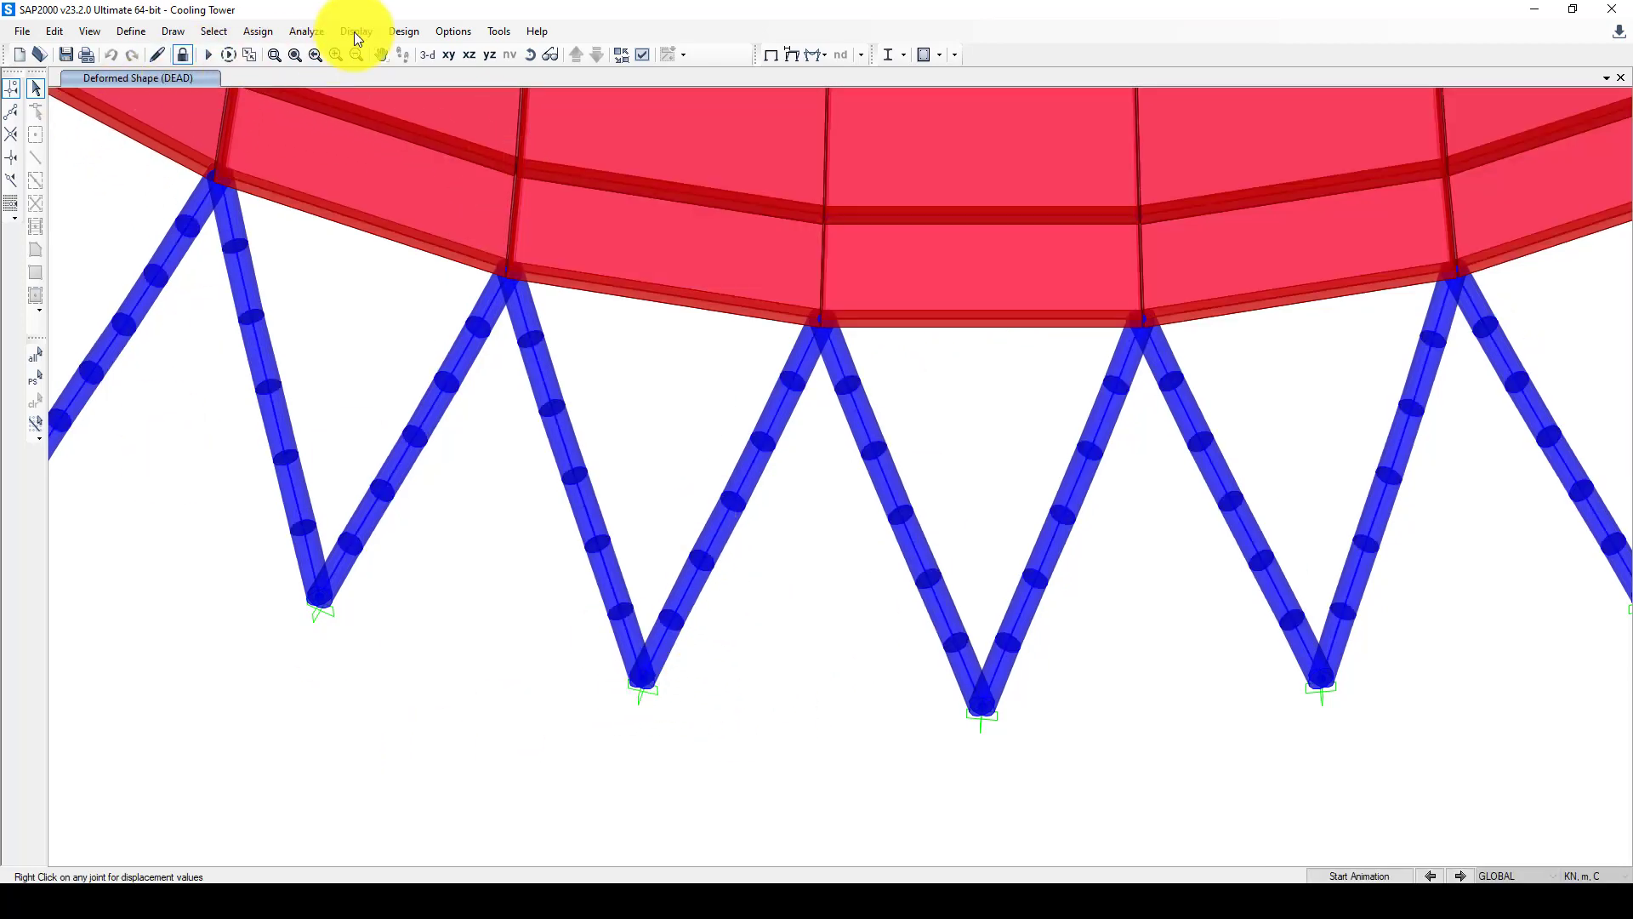
Step: Return to the 3D view, switch units to KN, mm, C, and read top-ring joint displacements
click(429, 54)
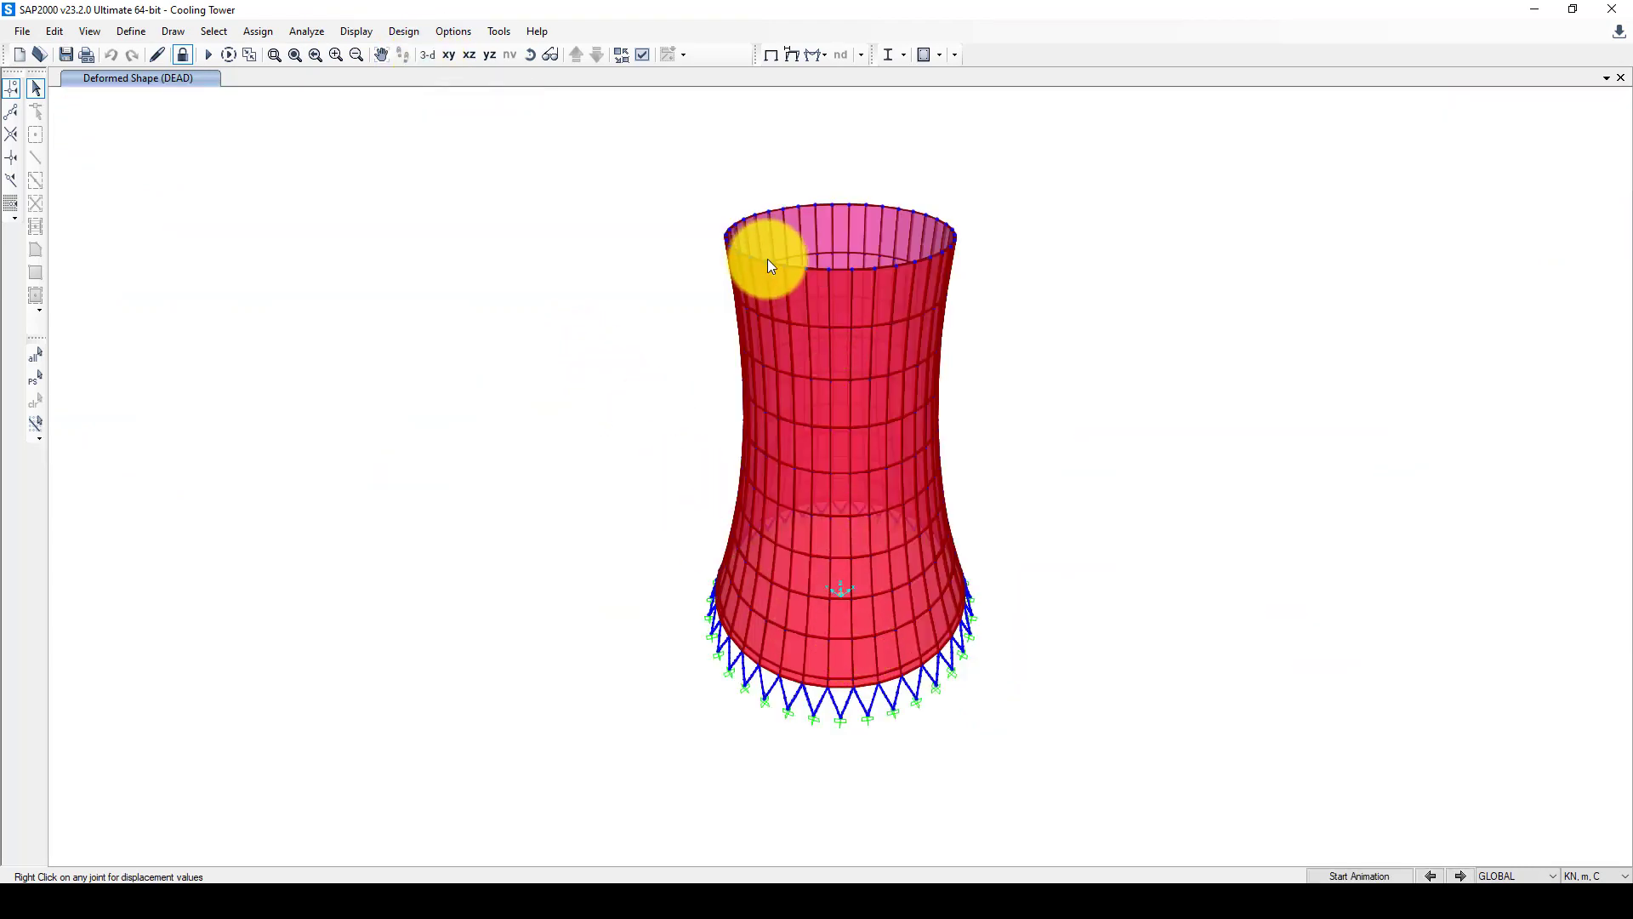
mouse_move(767, 262)
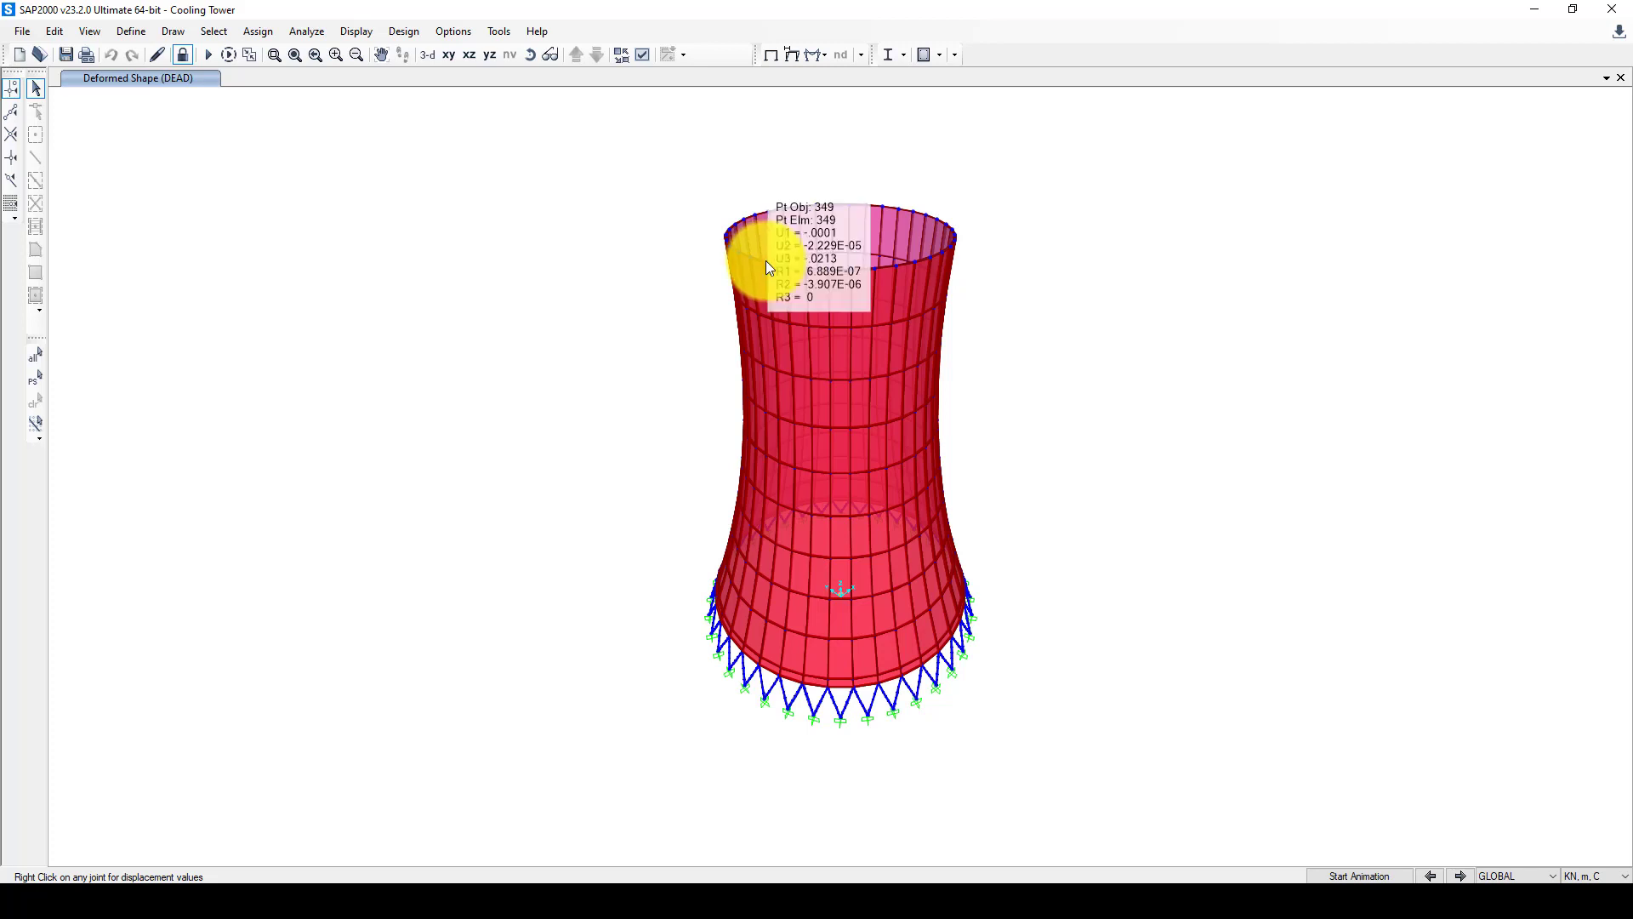
click(1591, 876)
click(1203, 776)
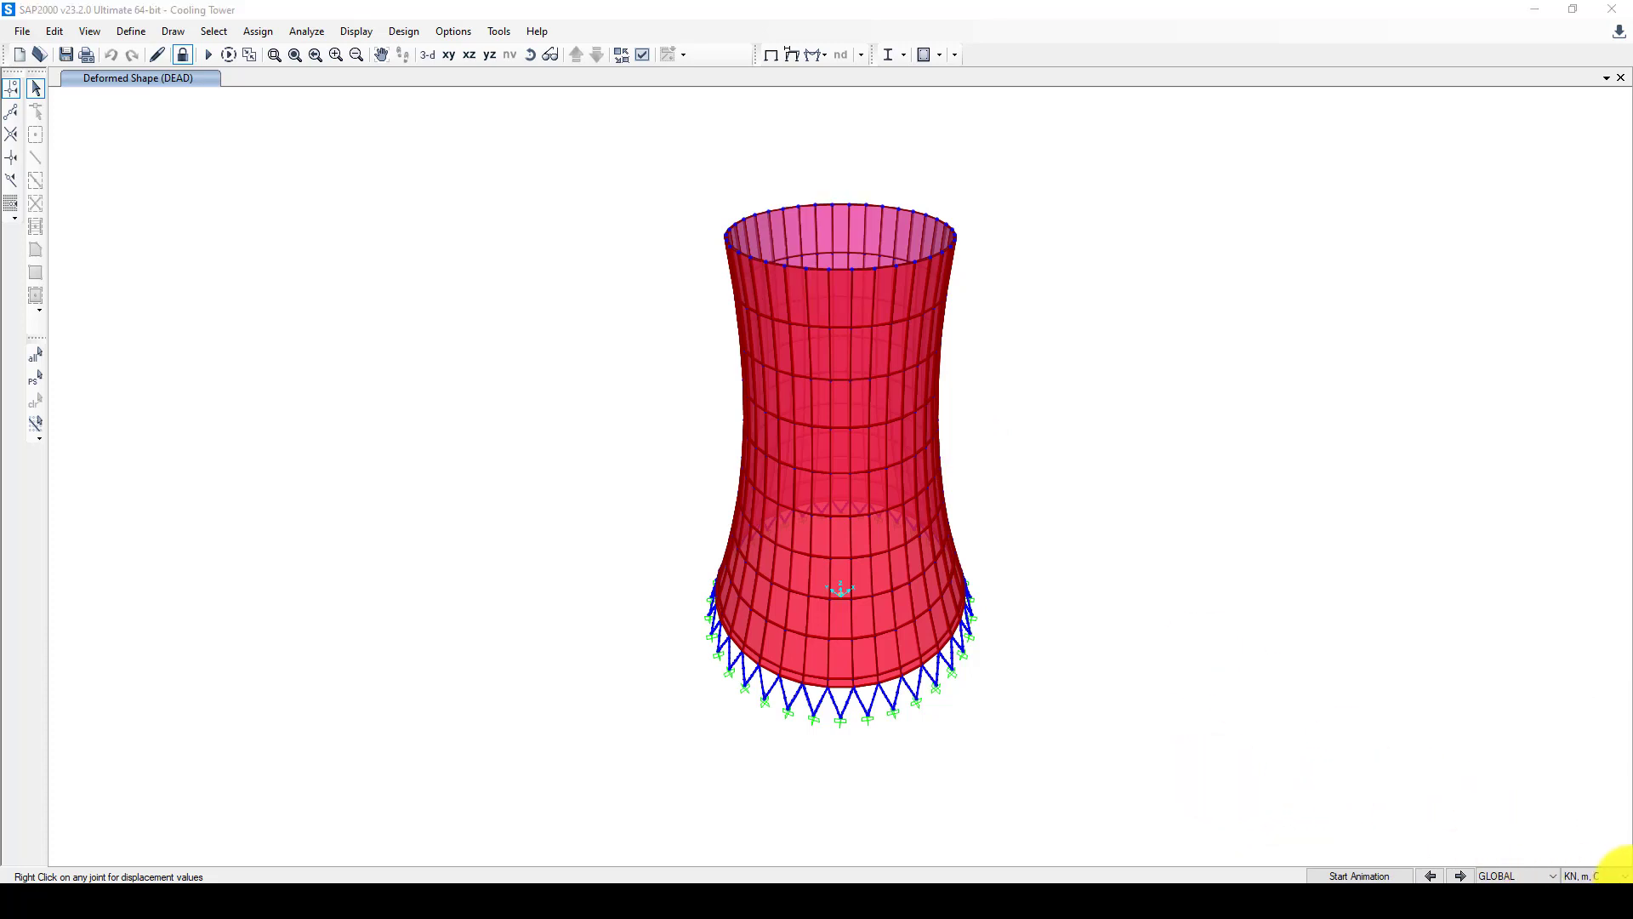
click(1592, 876)
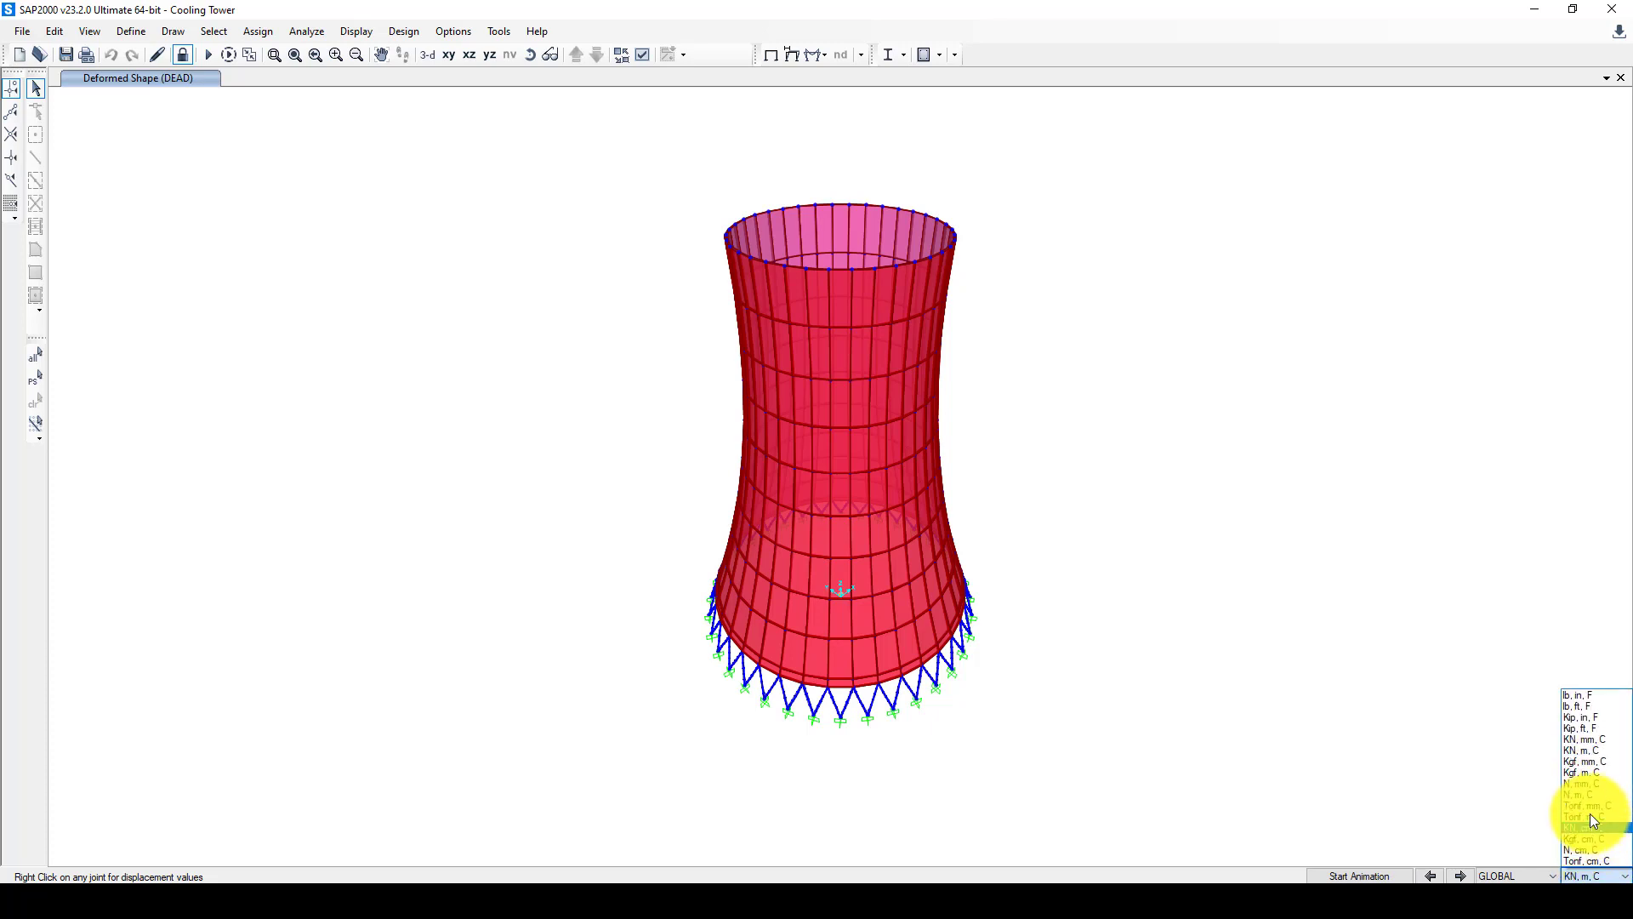
click(1584, 739)
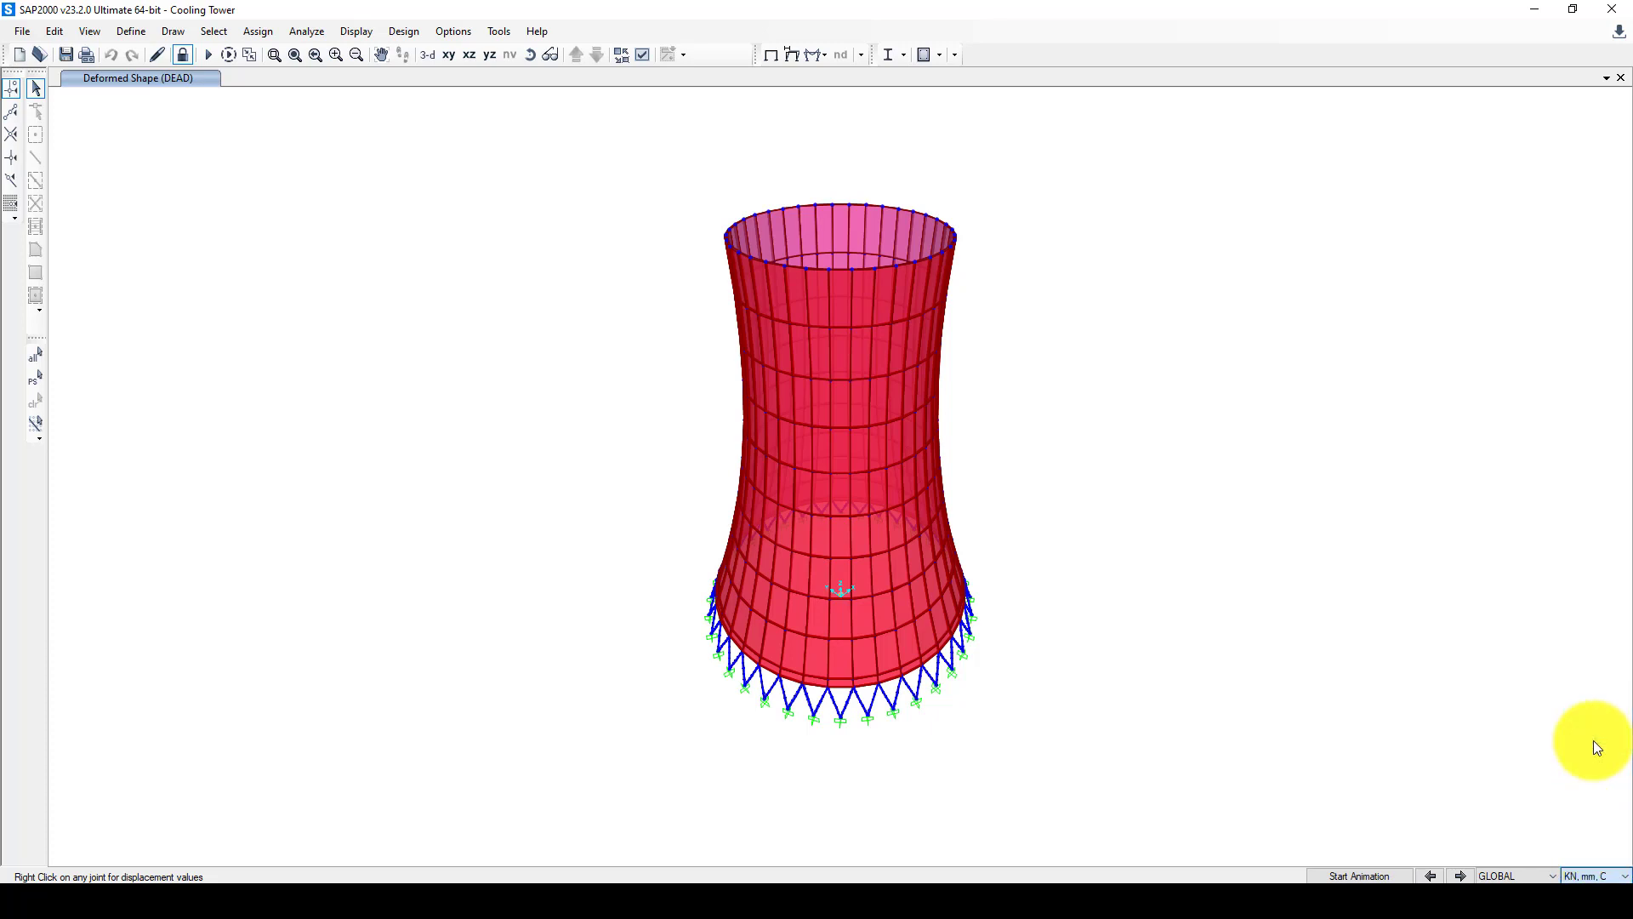
right_click(784, 282)
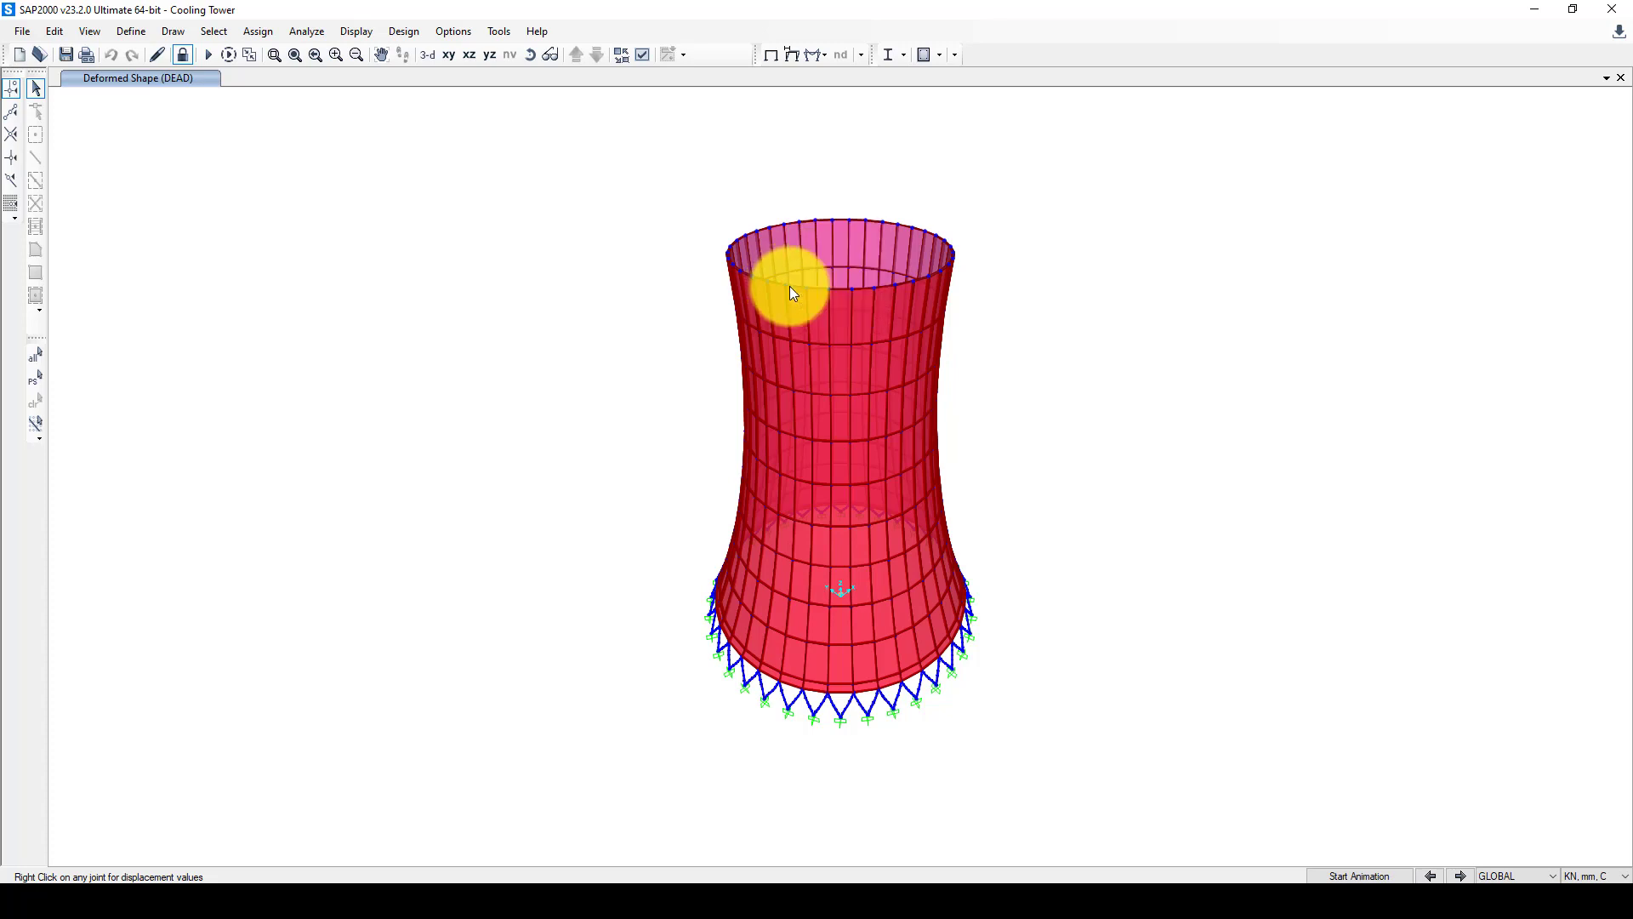
right_click(784, 284)
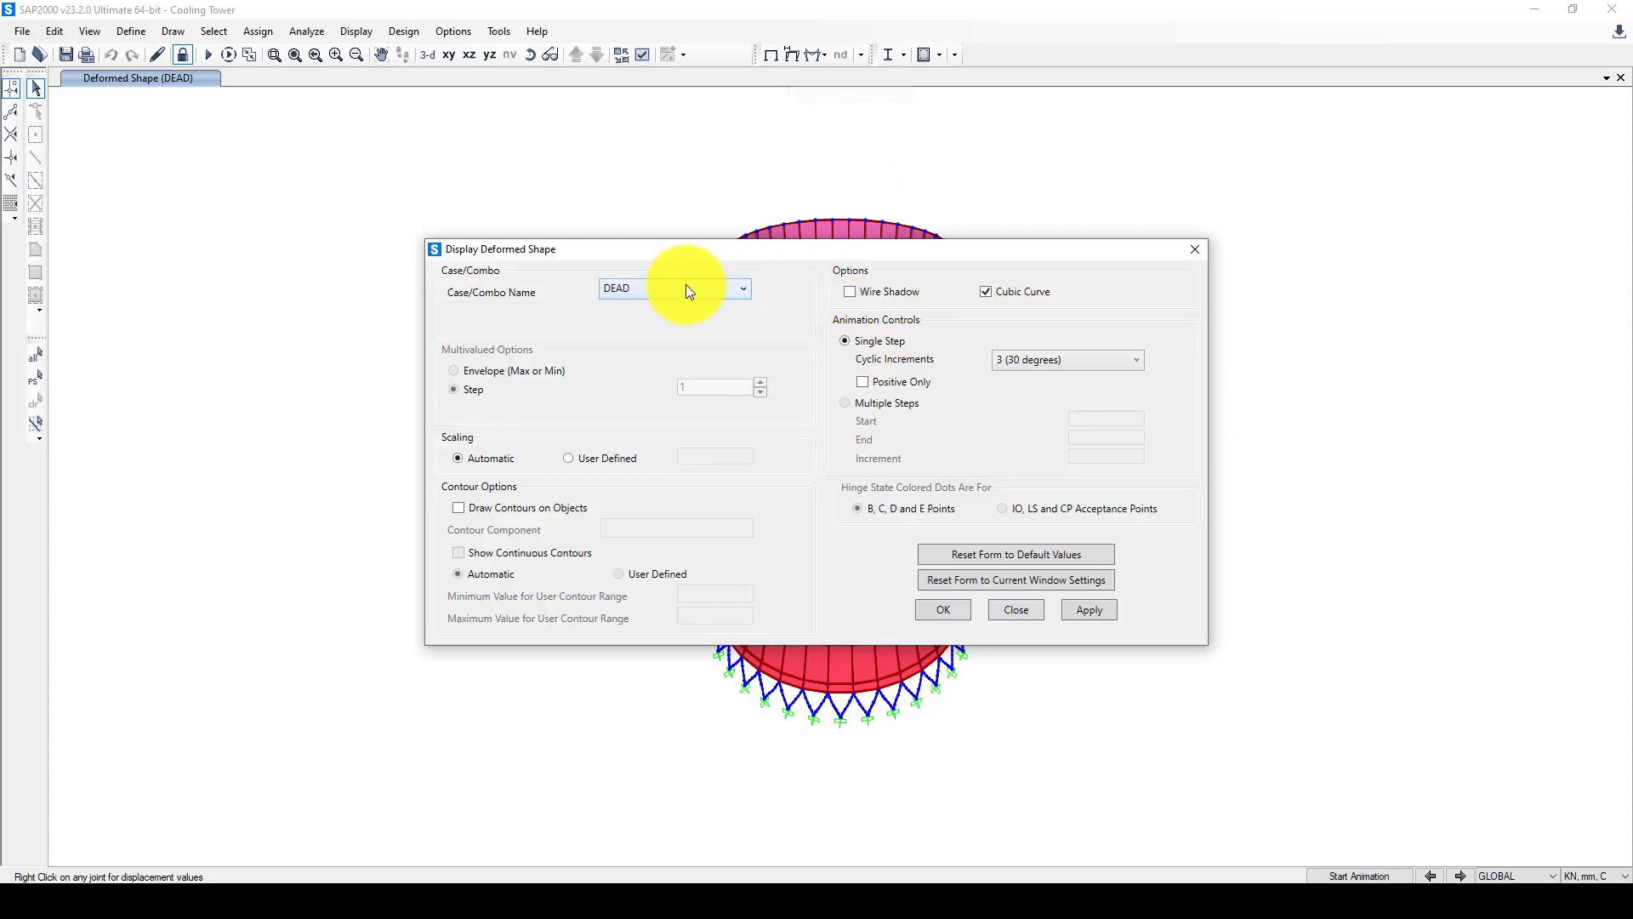
Step: Display the MODAL Mode 1 deformed shape with Ux contours drawn on the tower
click(685, 288)
click(654, 328)
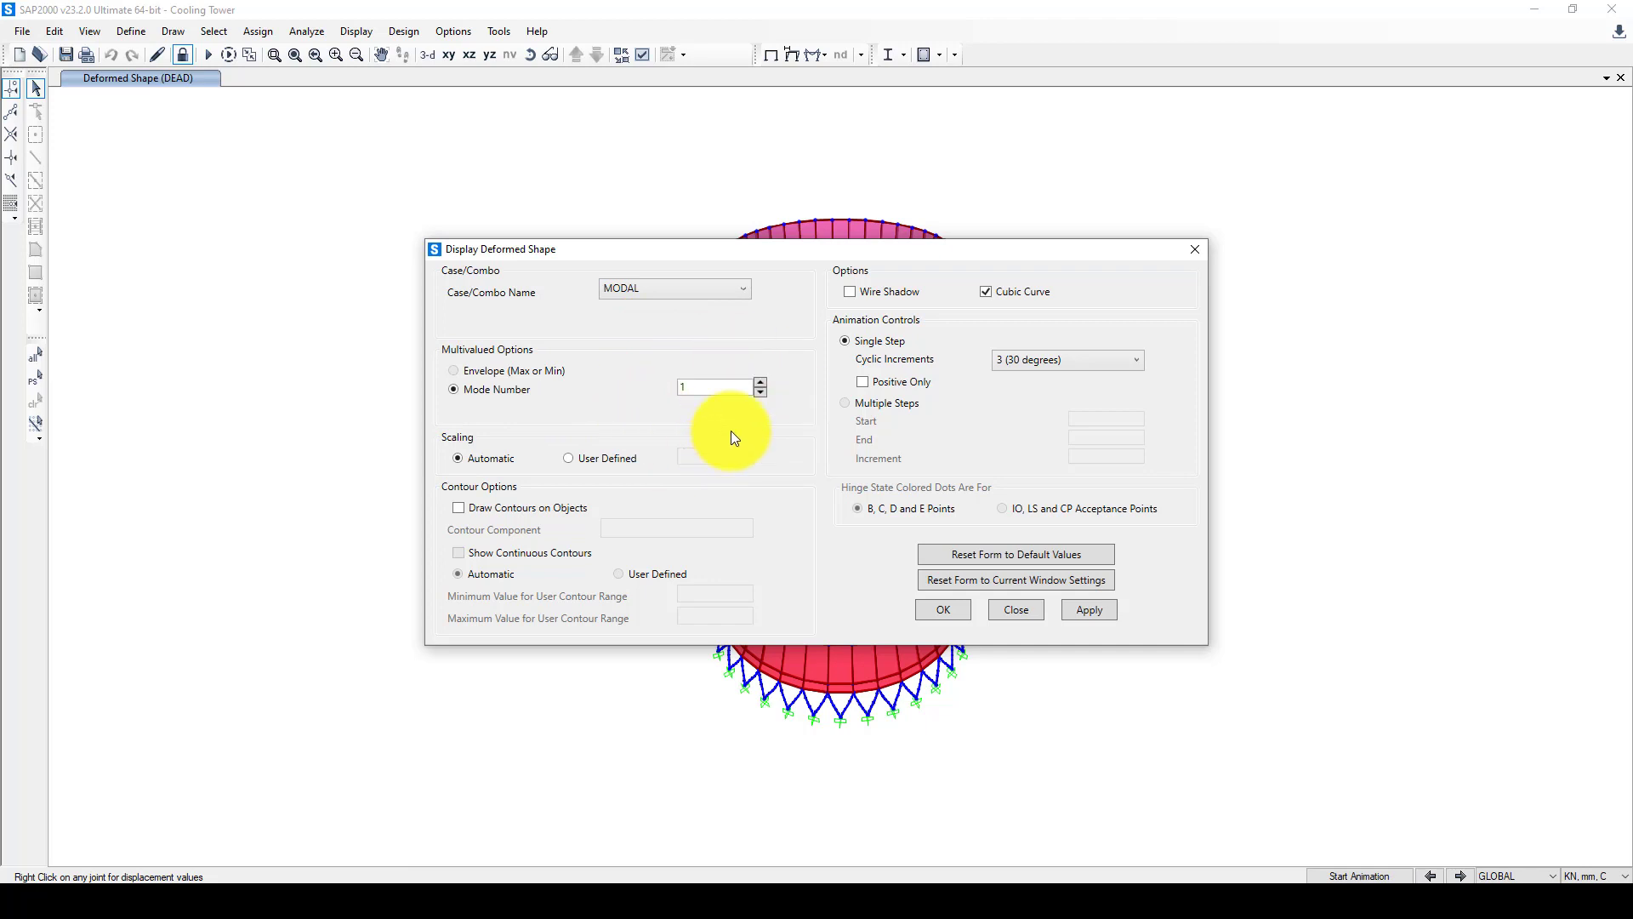
click(500, 508)
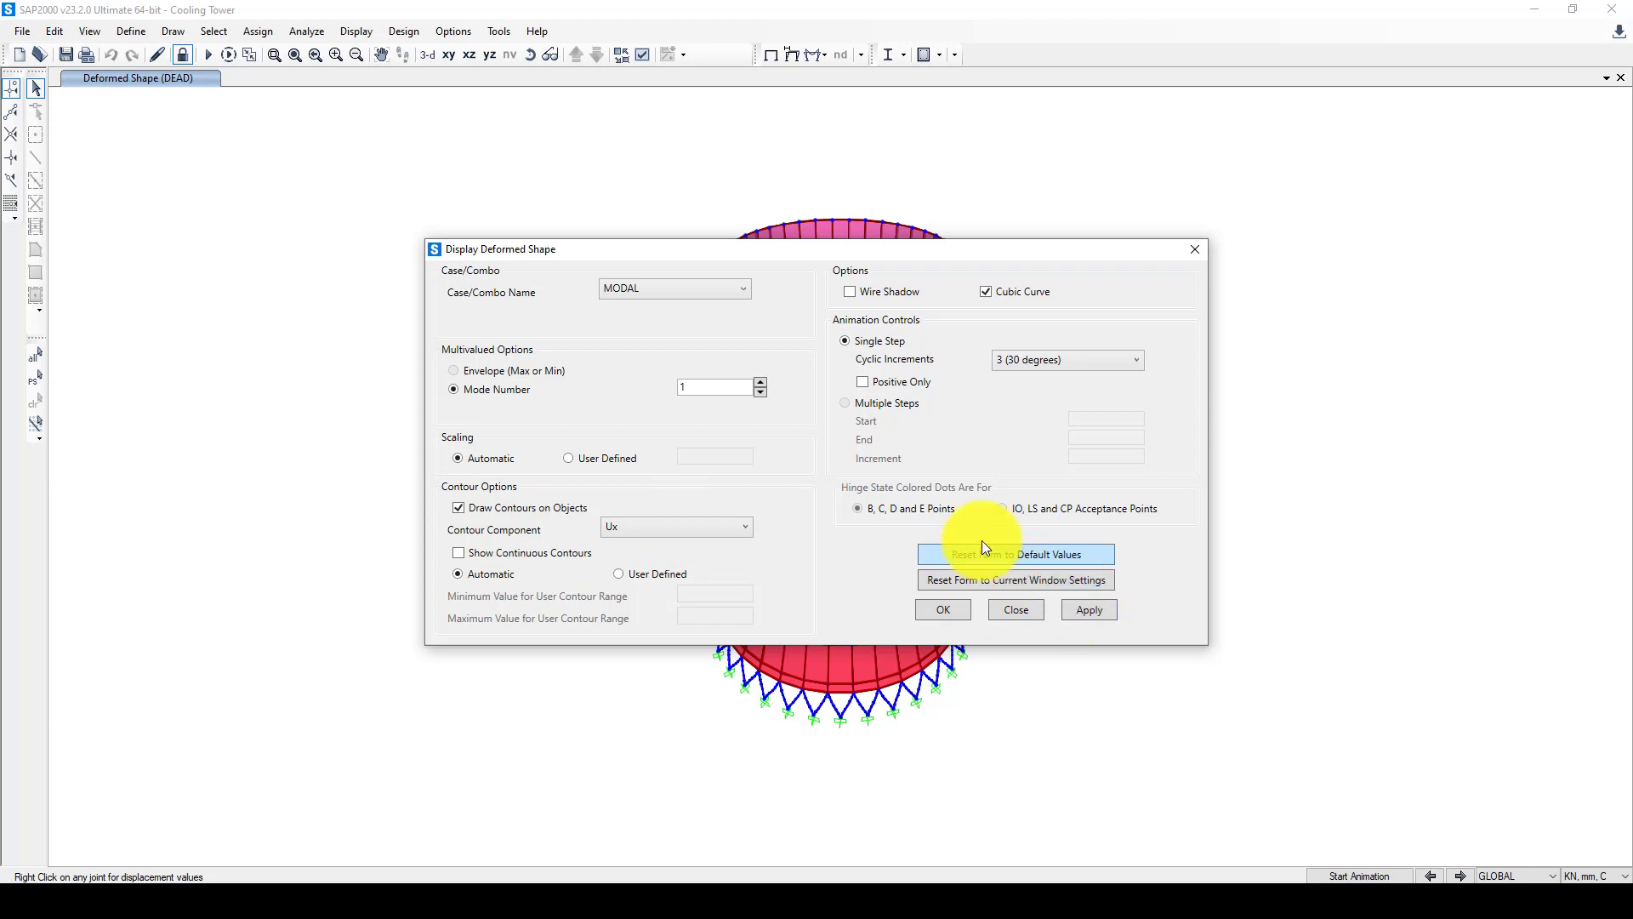
click(1083, 610)
click(941, 610)
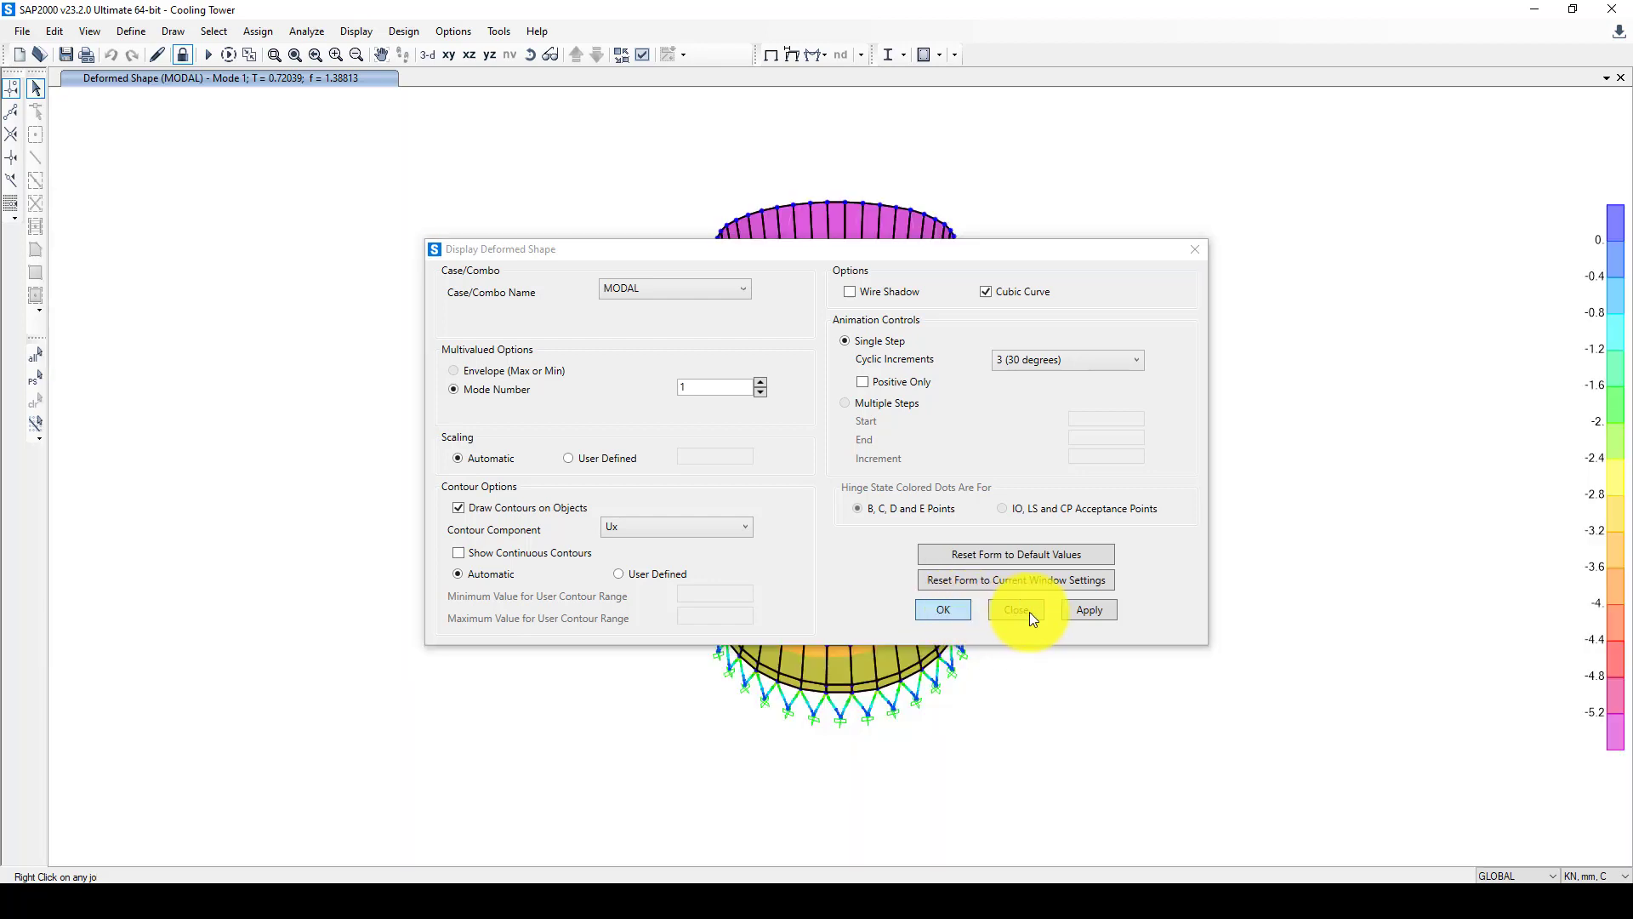
click(1029, 611)
click(895, 611)
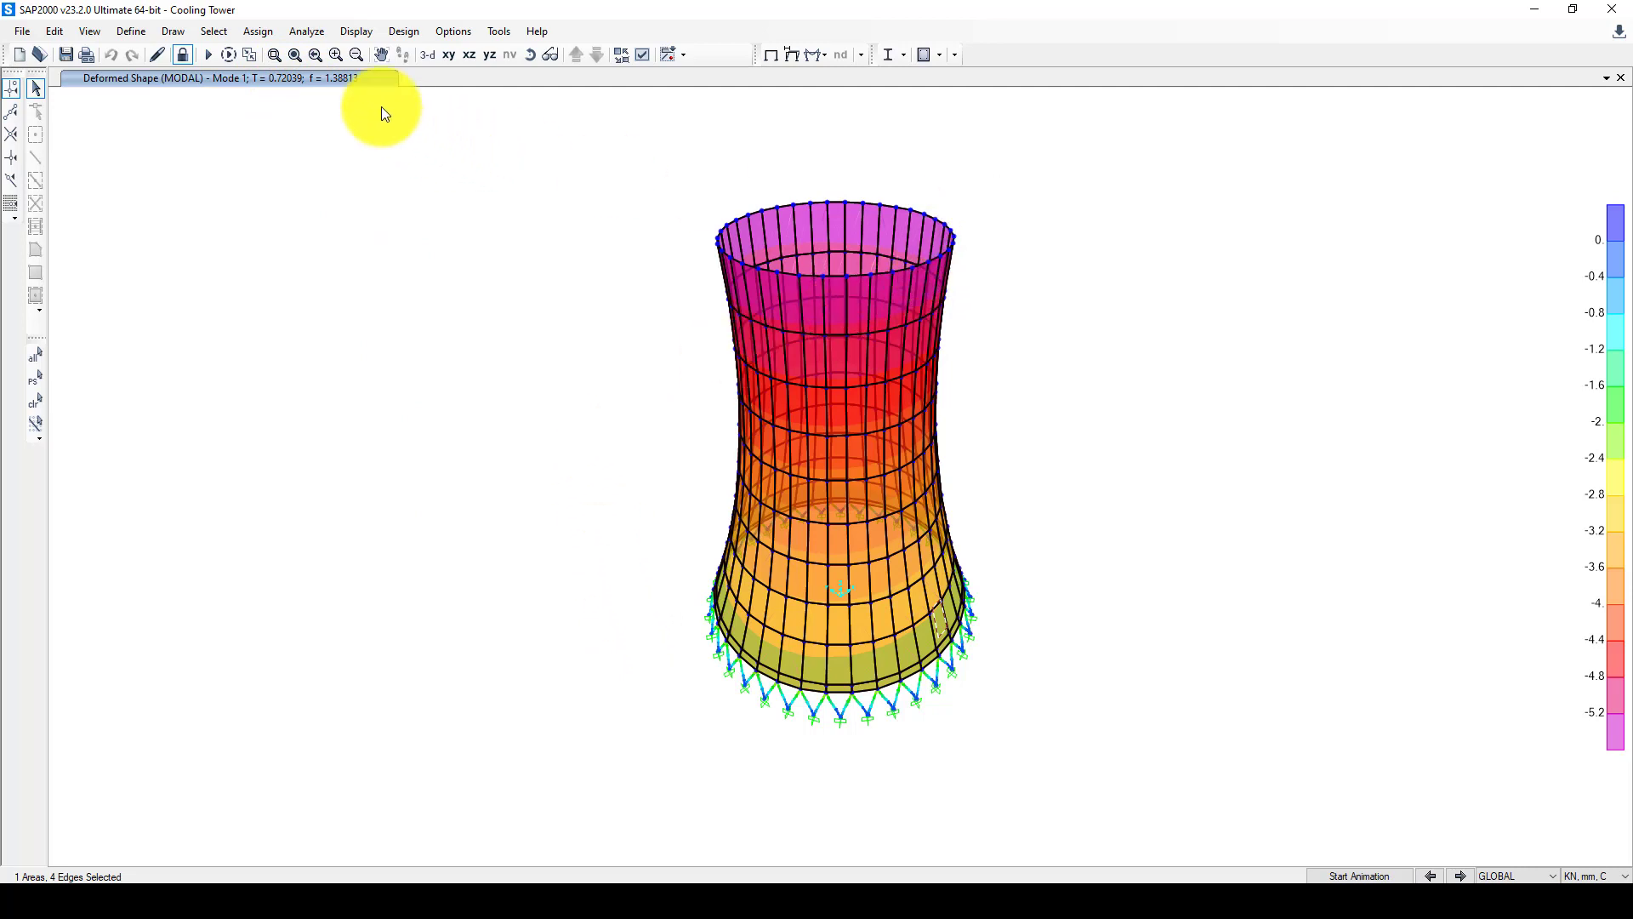
click(350, 31)
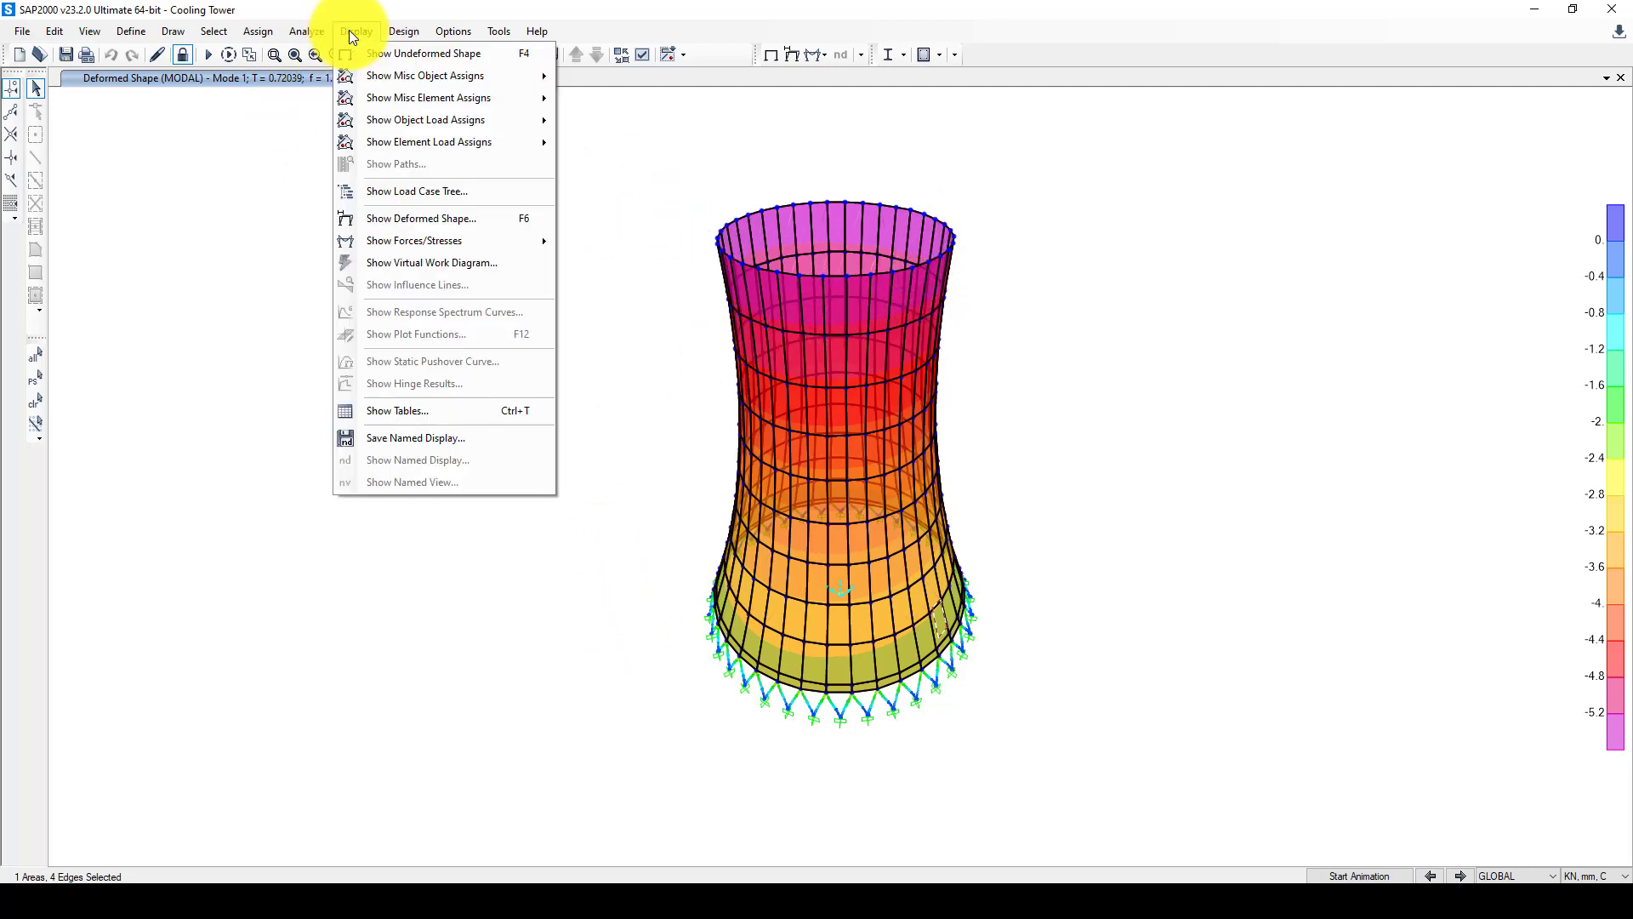
click(427, 415)
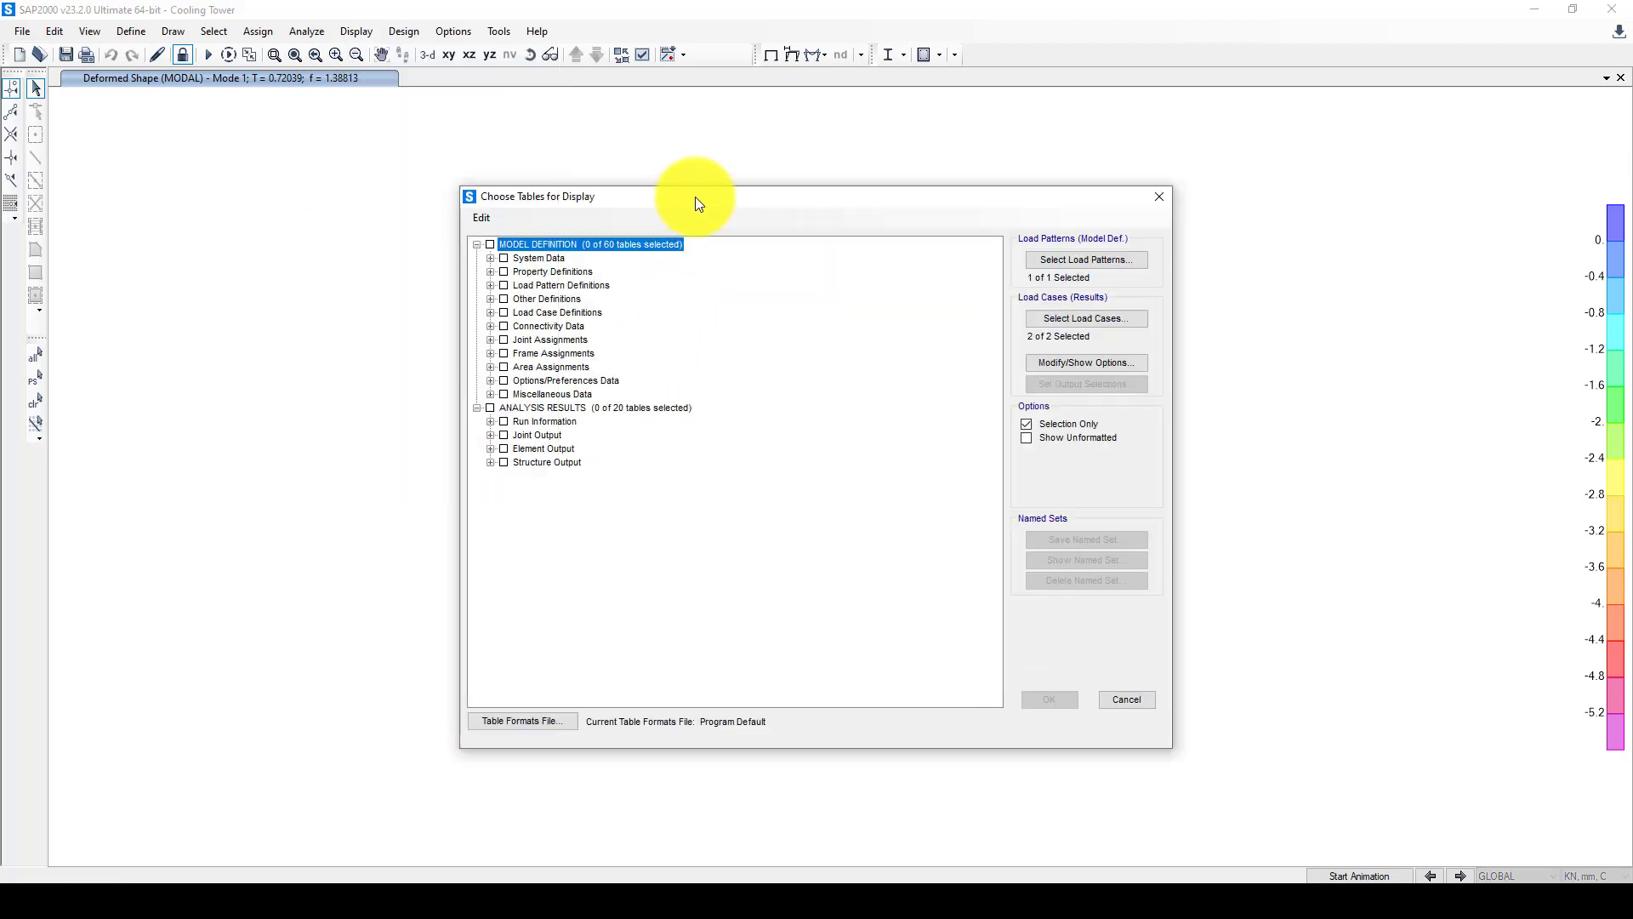
drag(706, 207, 648, 206)
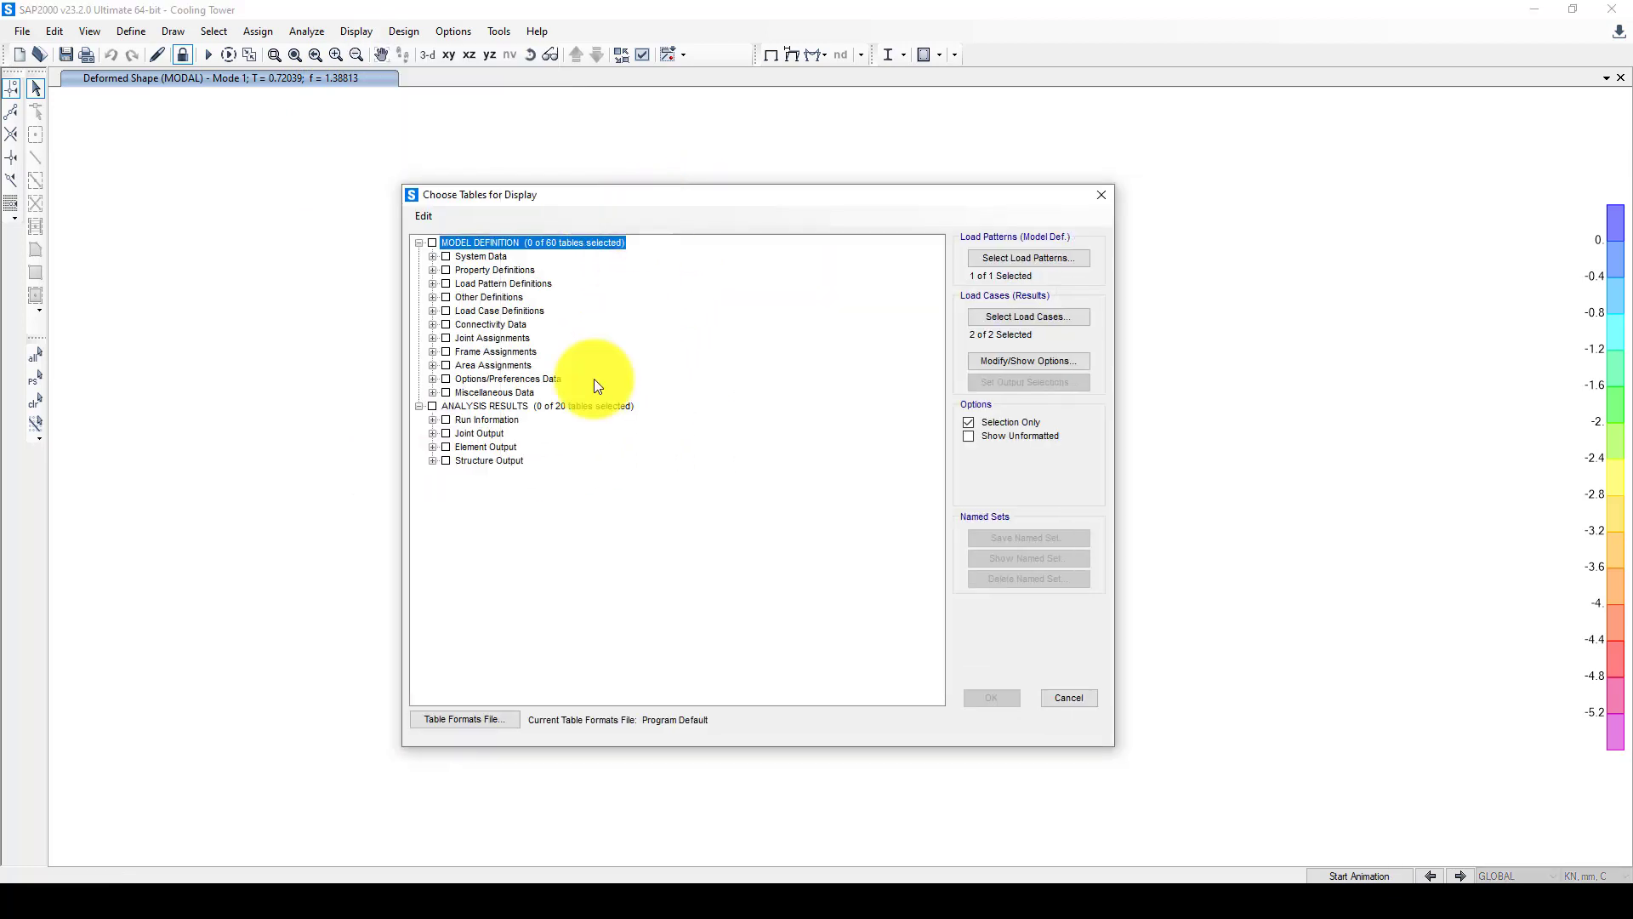
click(432, 461)
click(446, 488)
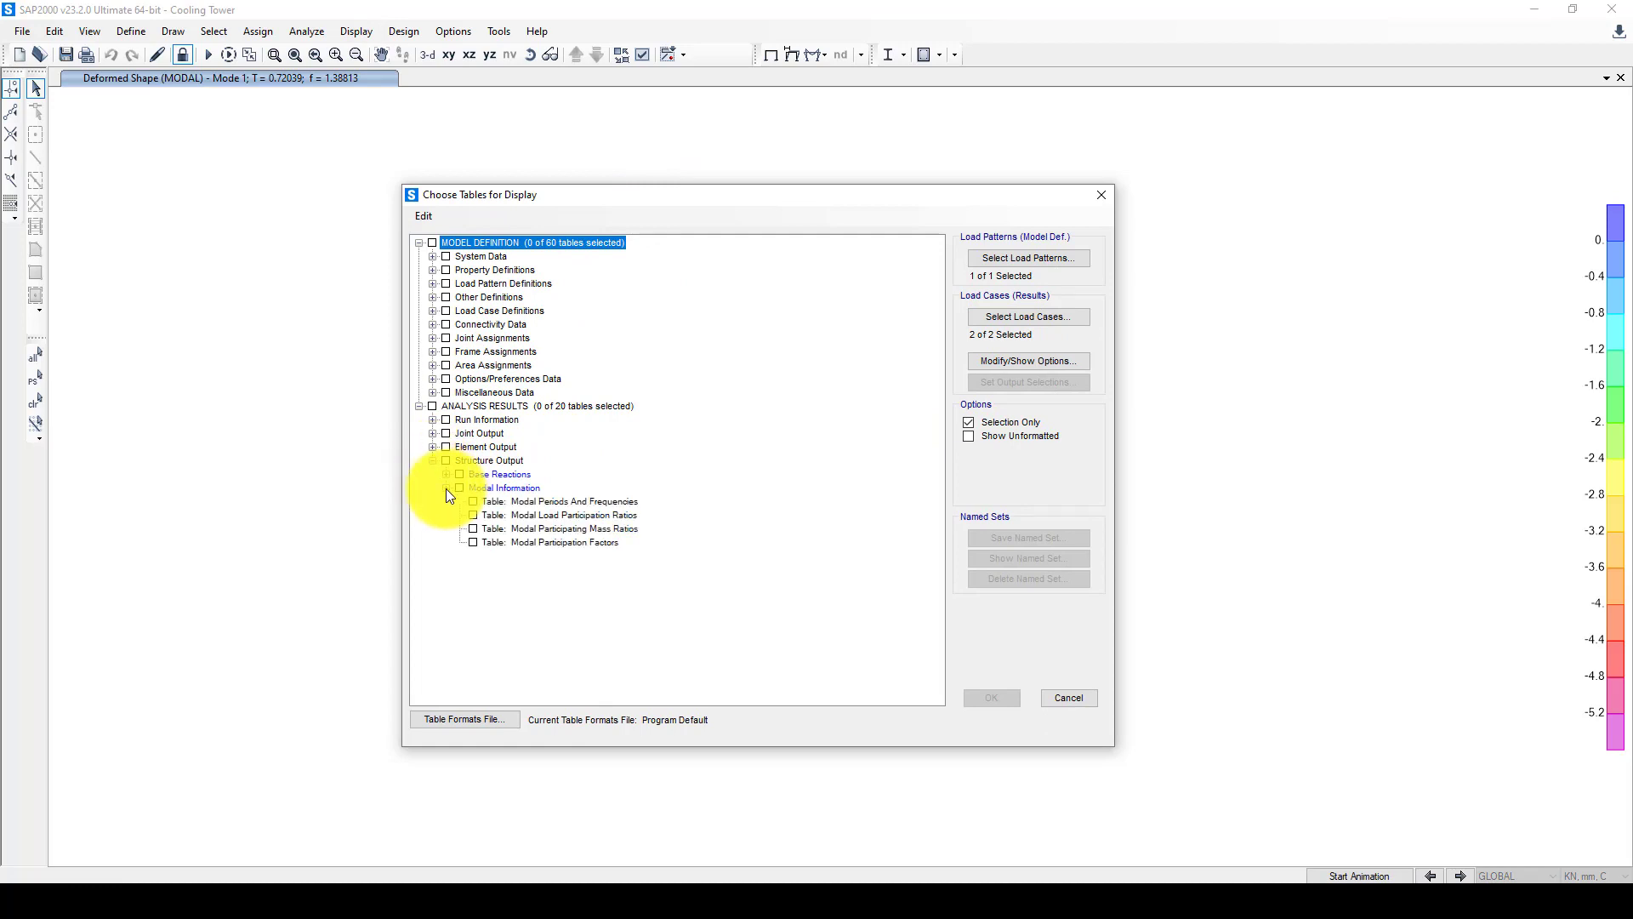
click(472, 514)
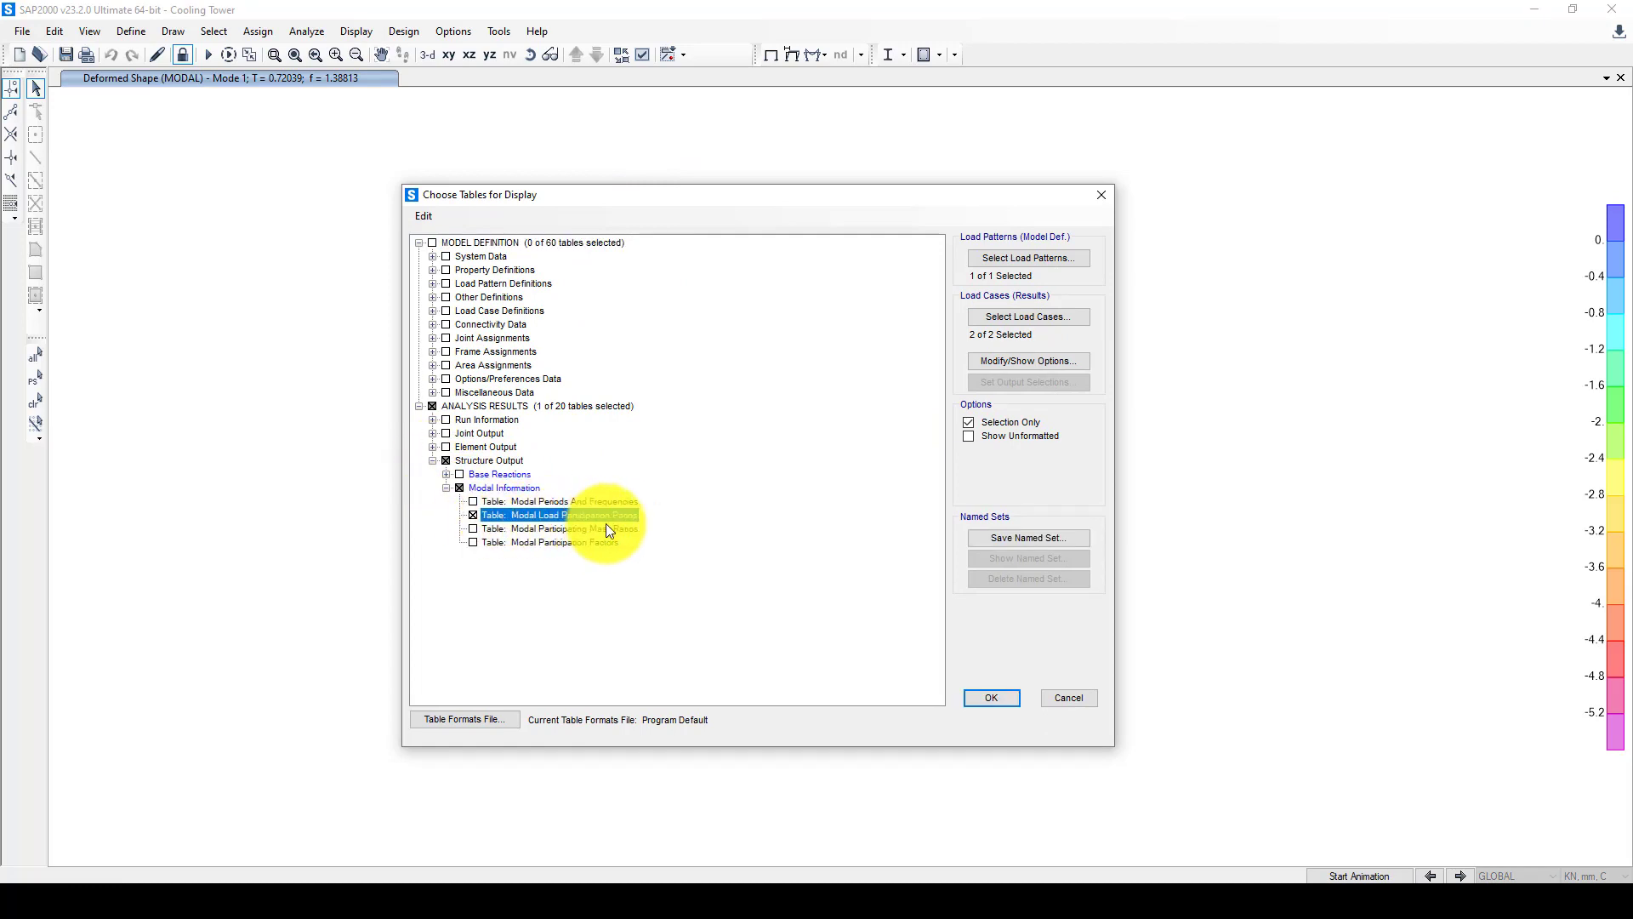
click(475, 528)
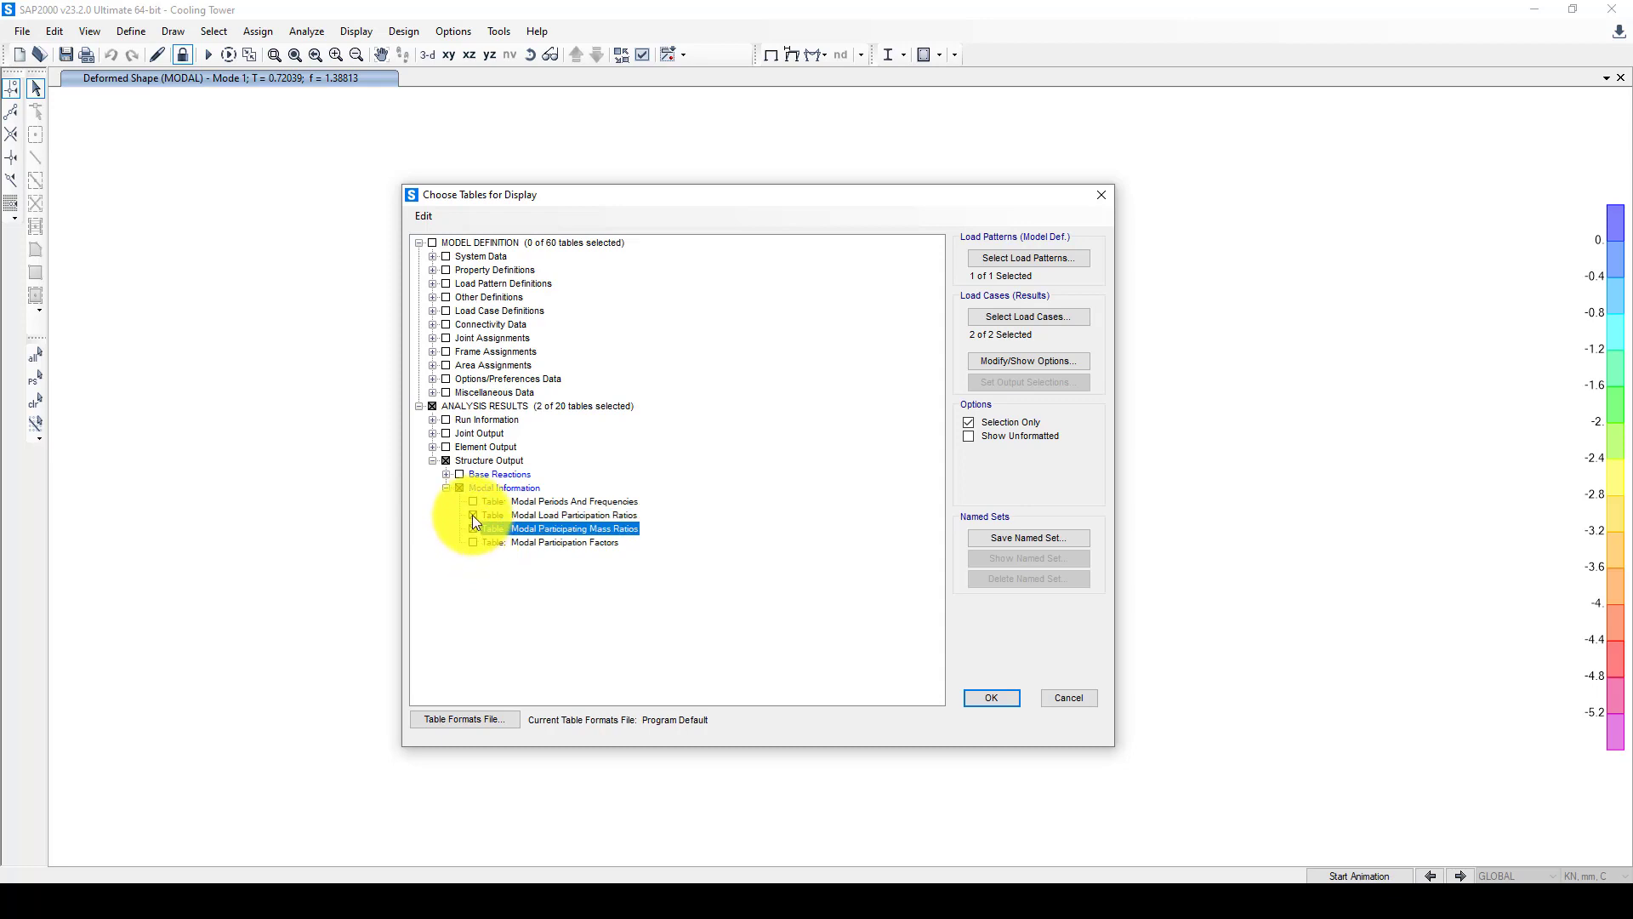
click(473, 514)
click(992, 695)
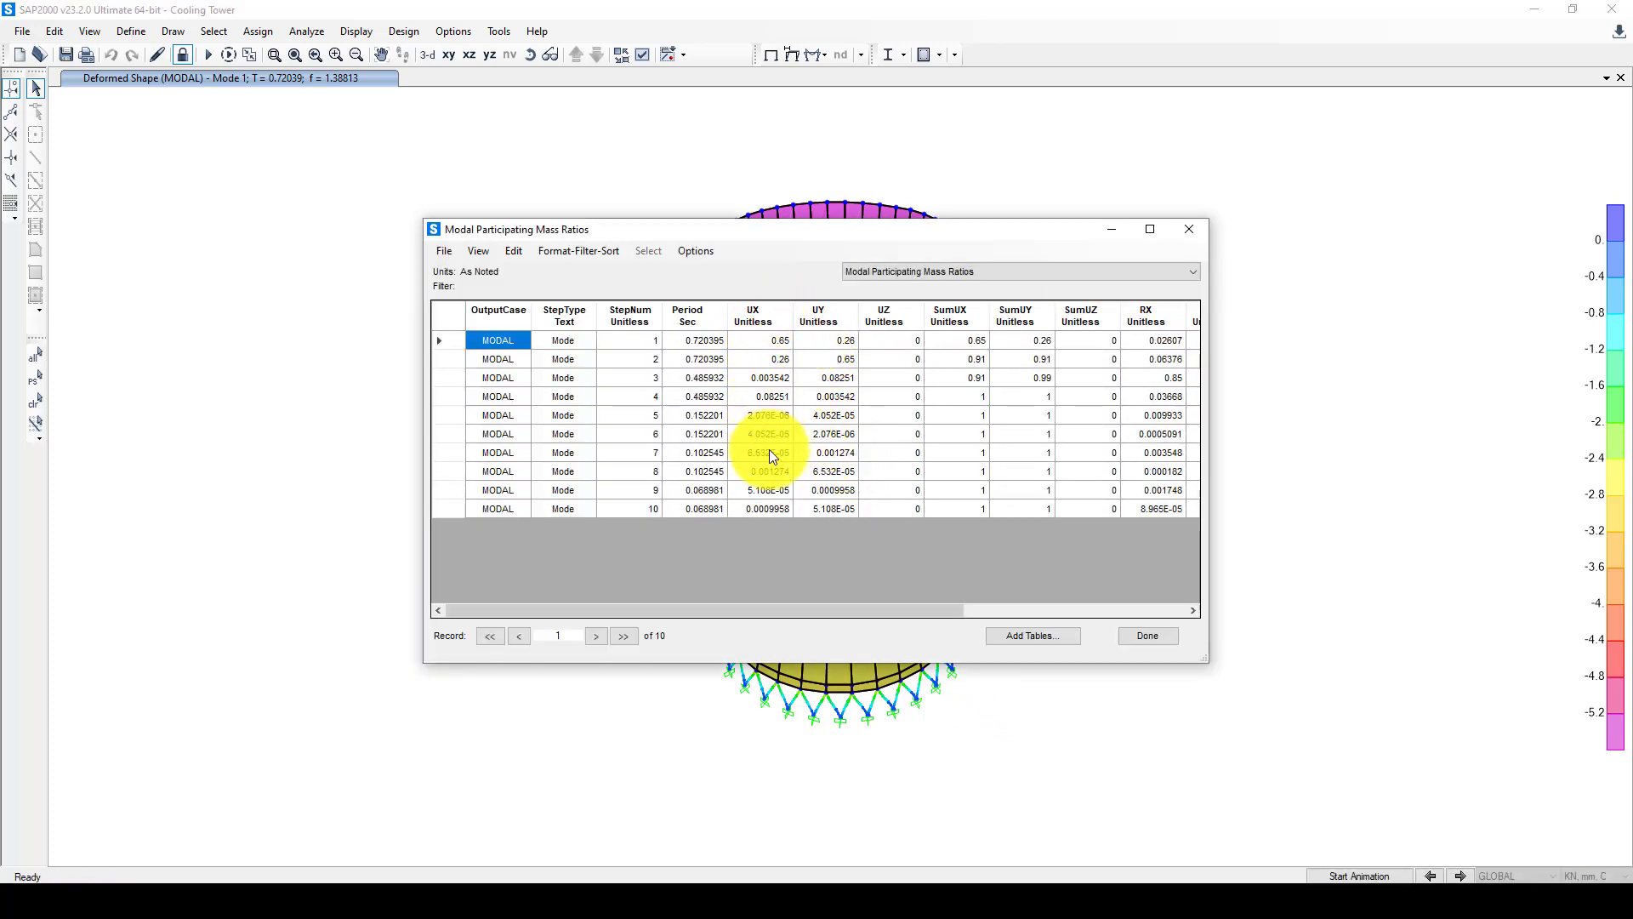
click(768, 340)
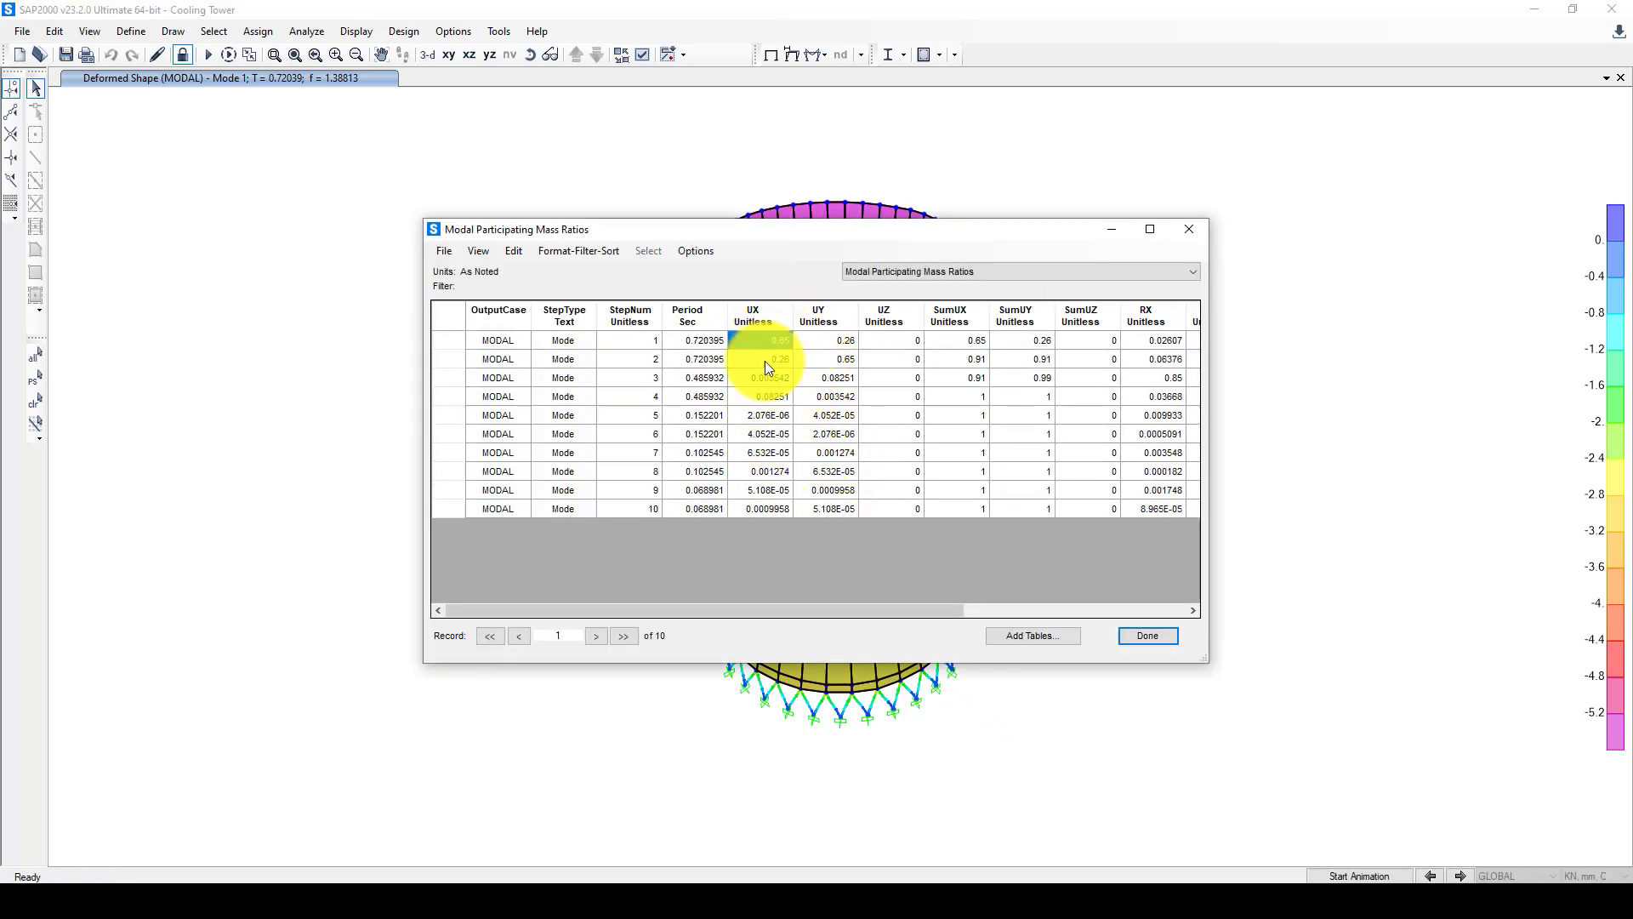
drag(766, 493, 767, 510)
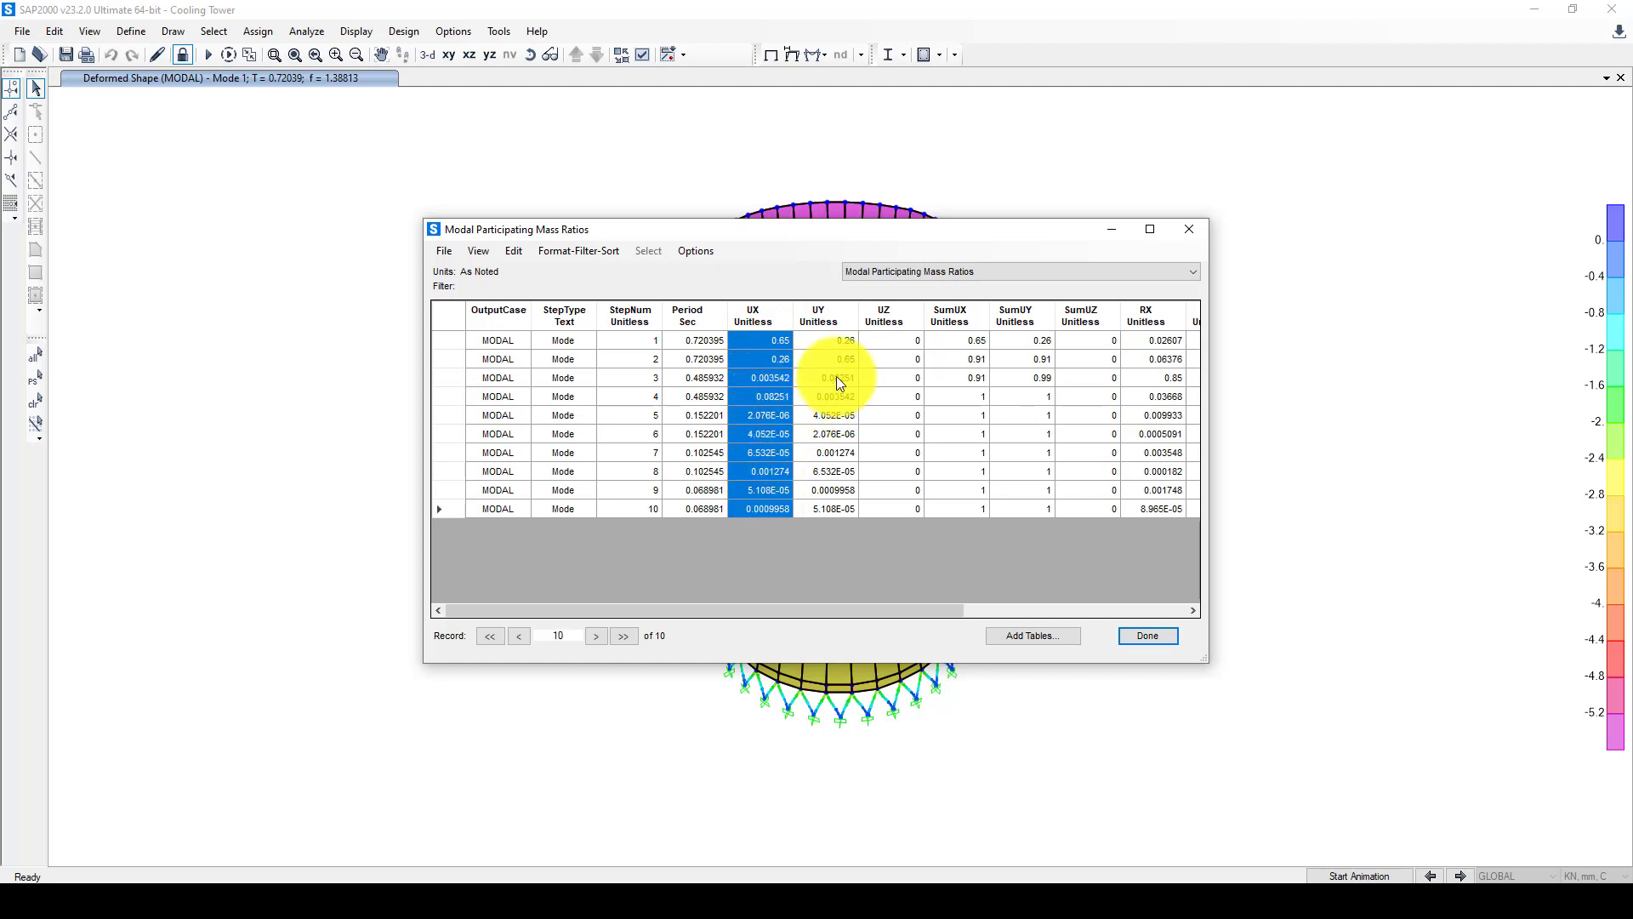
drag(832, 339, 831, 518)
ctrl+click(781, 342)
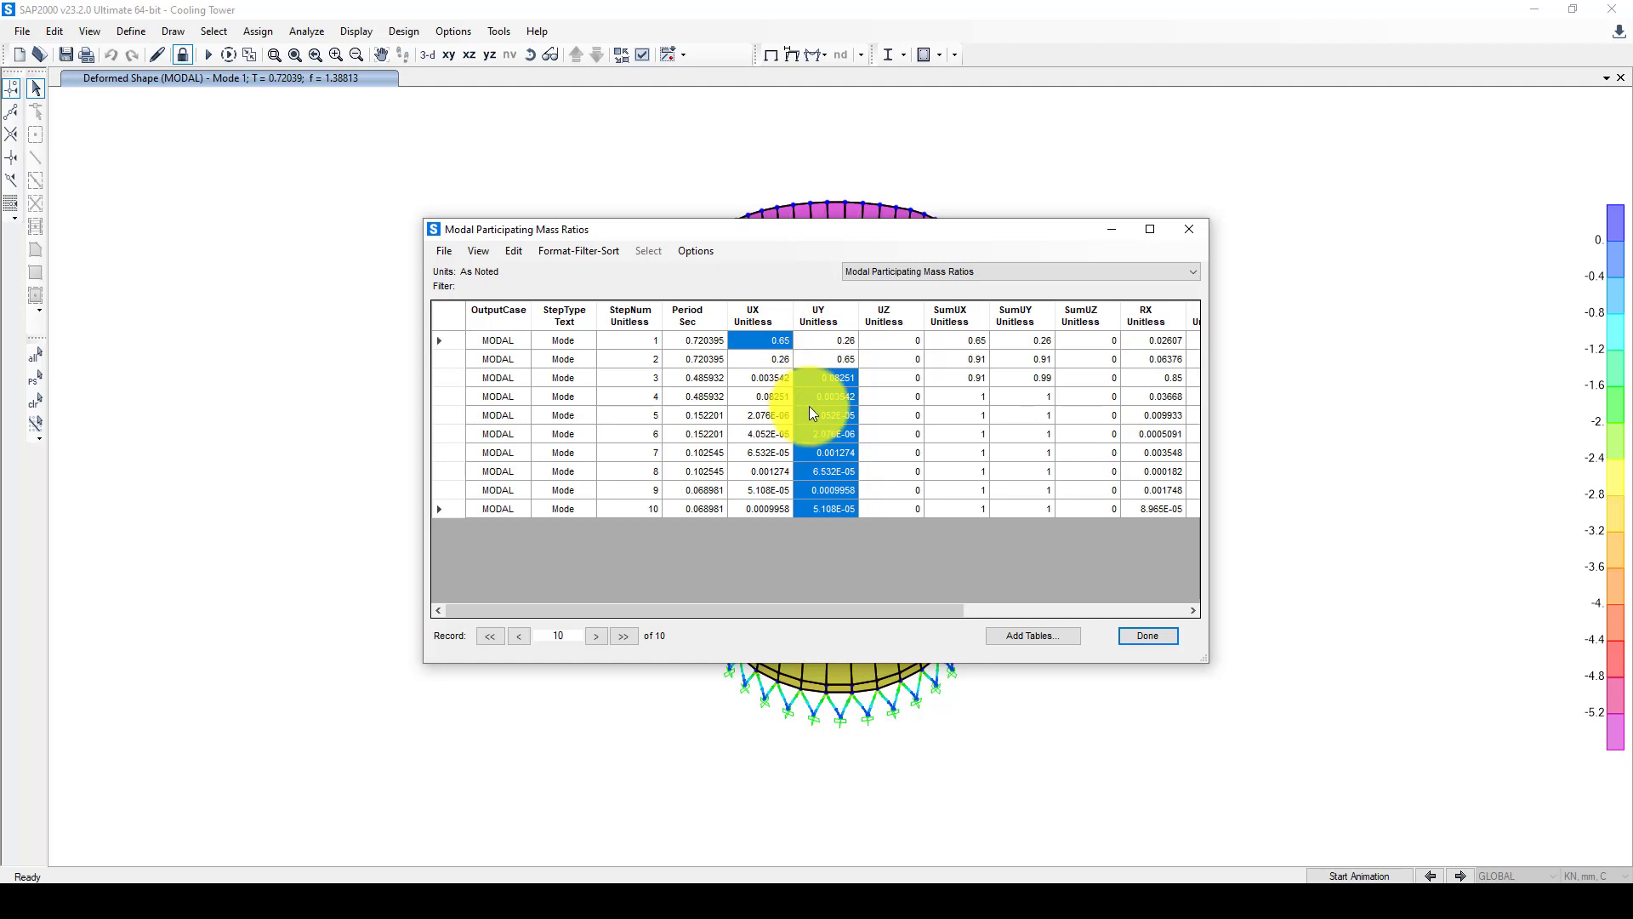
shift+click(810, 490)
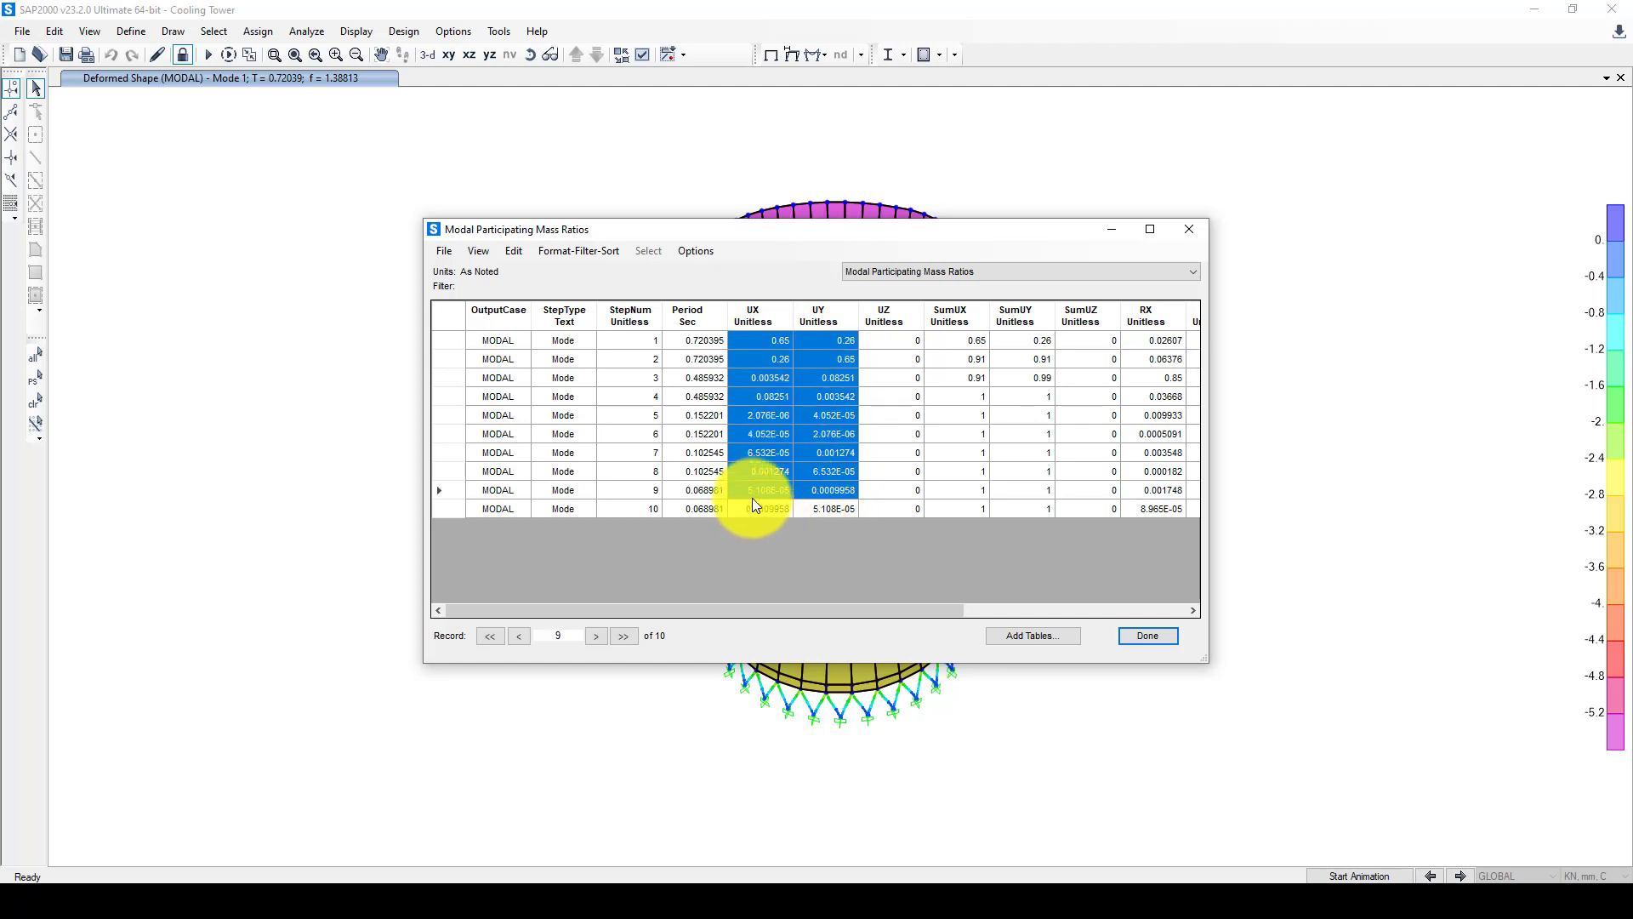
click(821, 489)
shift+drag(818, 348, 832, 516)
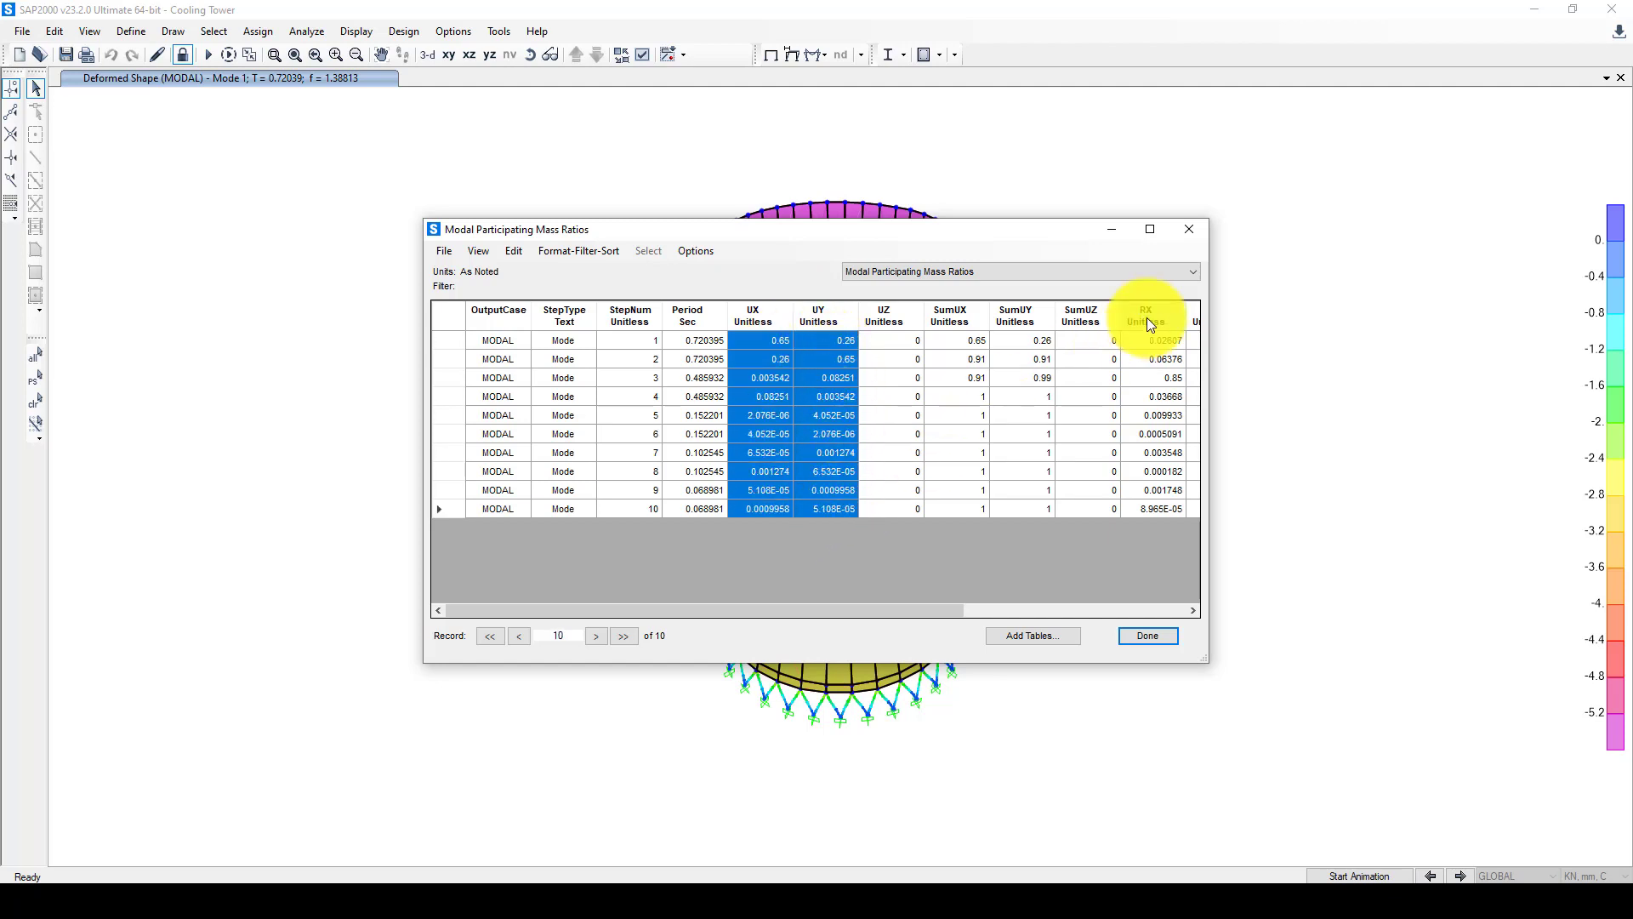
Step: Close the mass ratios table and unlock the model for editing
click(1189, 228)
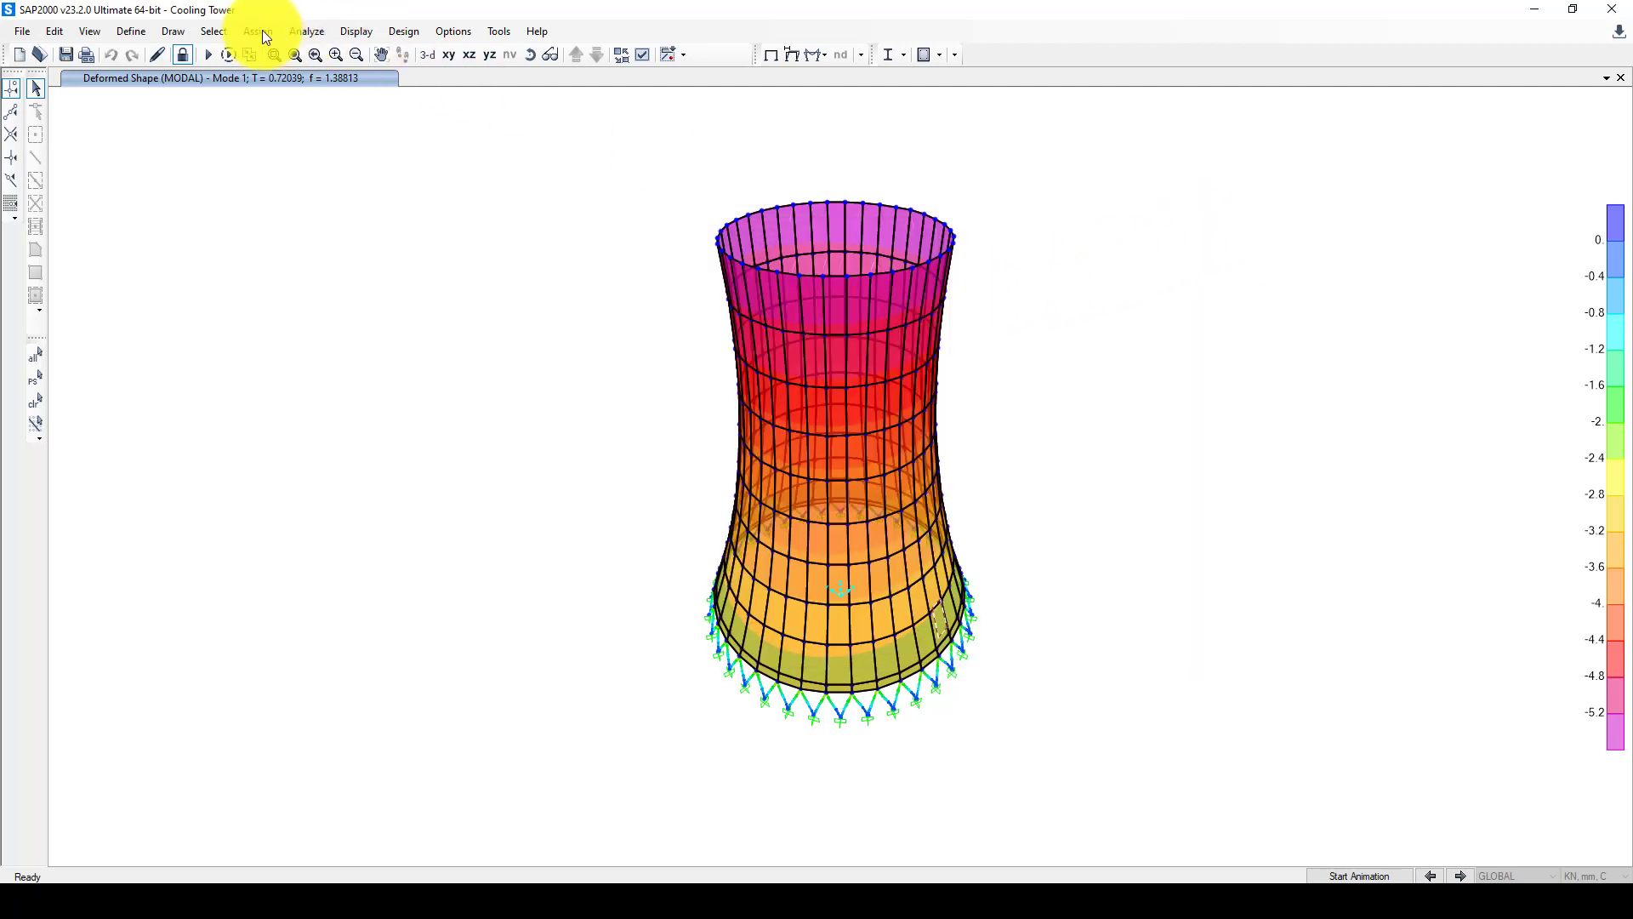
click(183, 54)
click(907, 512)
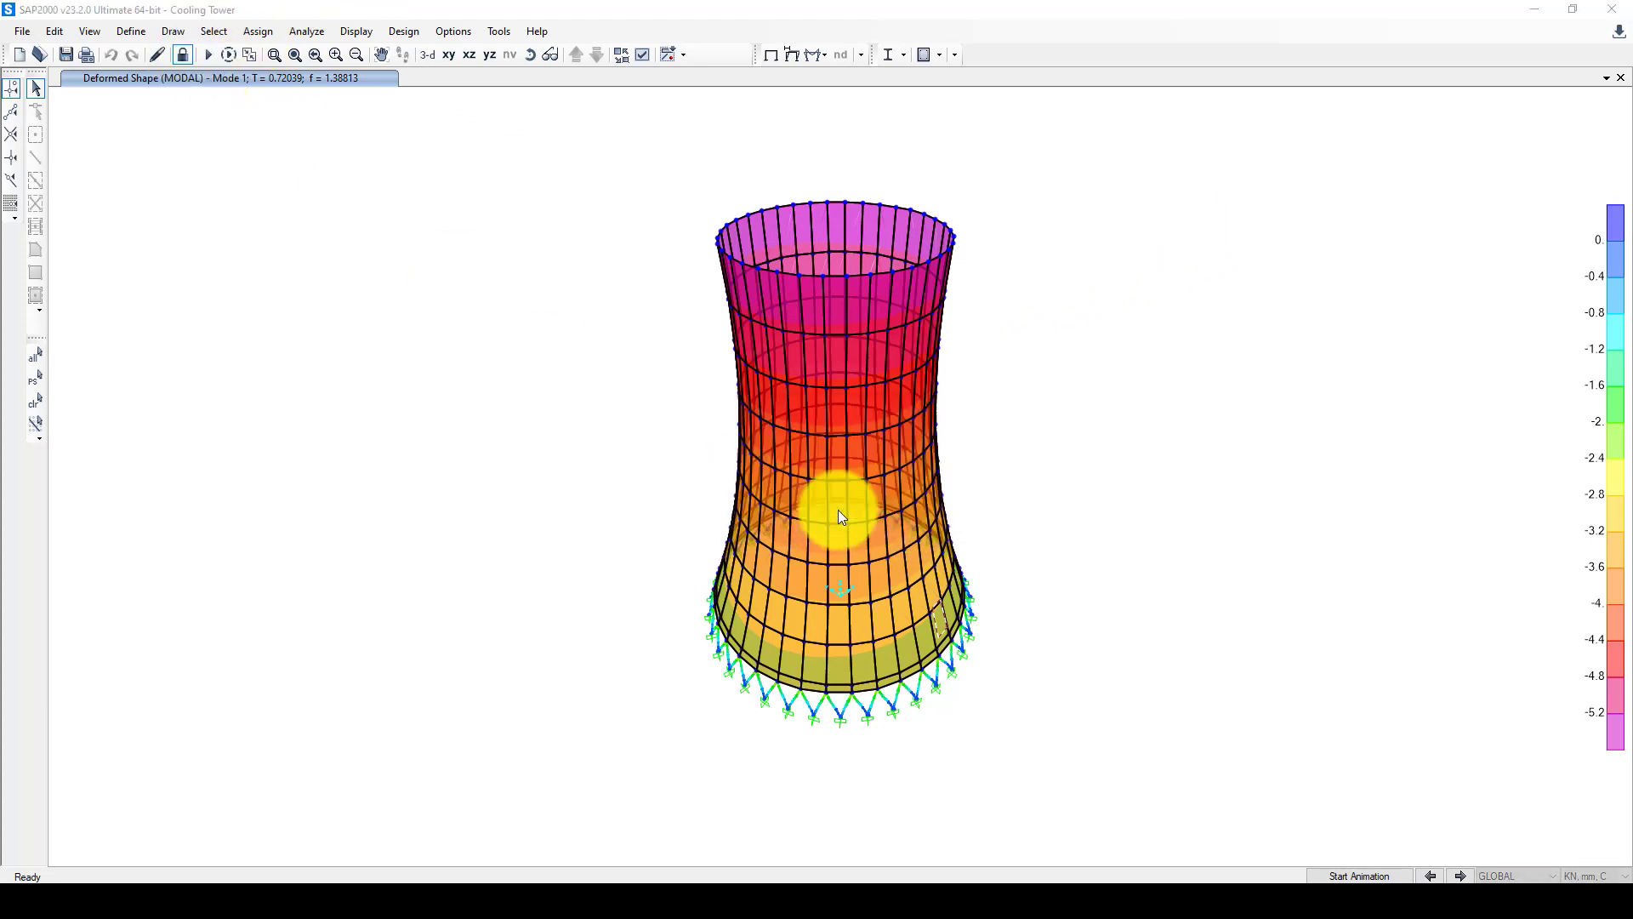
Step: Raise the MODAL case's maximum number of modes to 20 and confirm the load cases
click(131, 31)
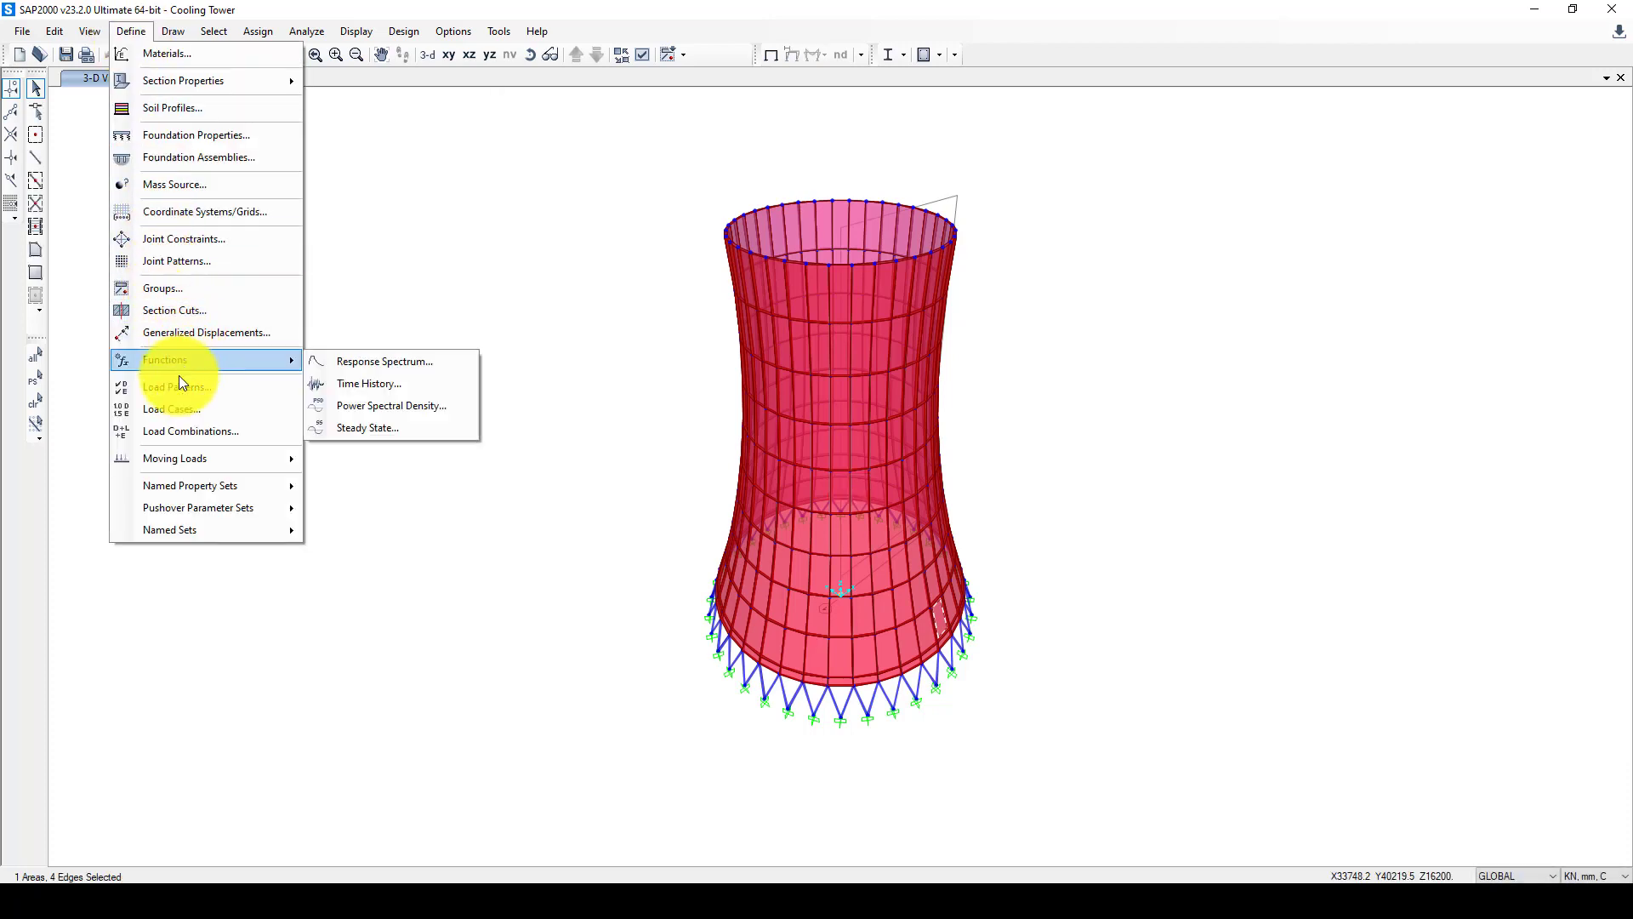
click(178, 409)
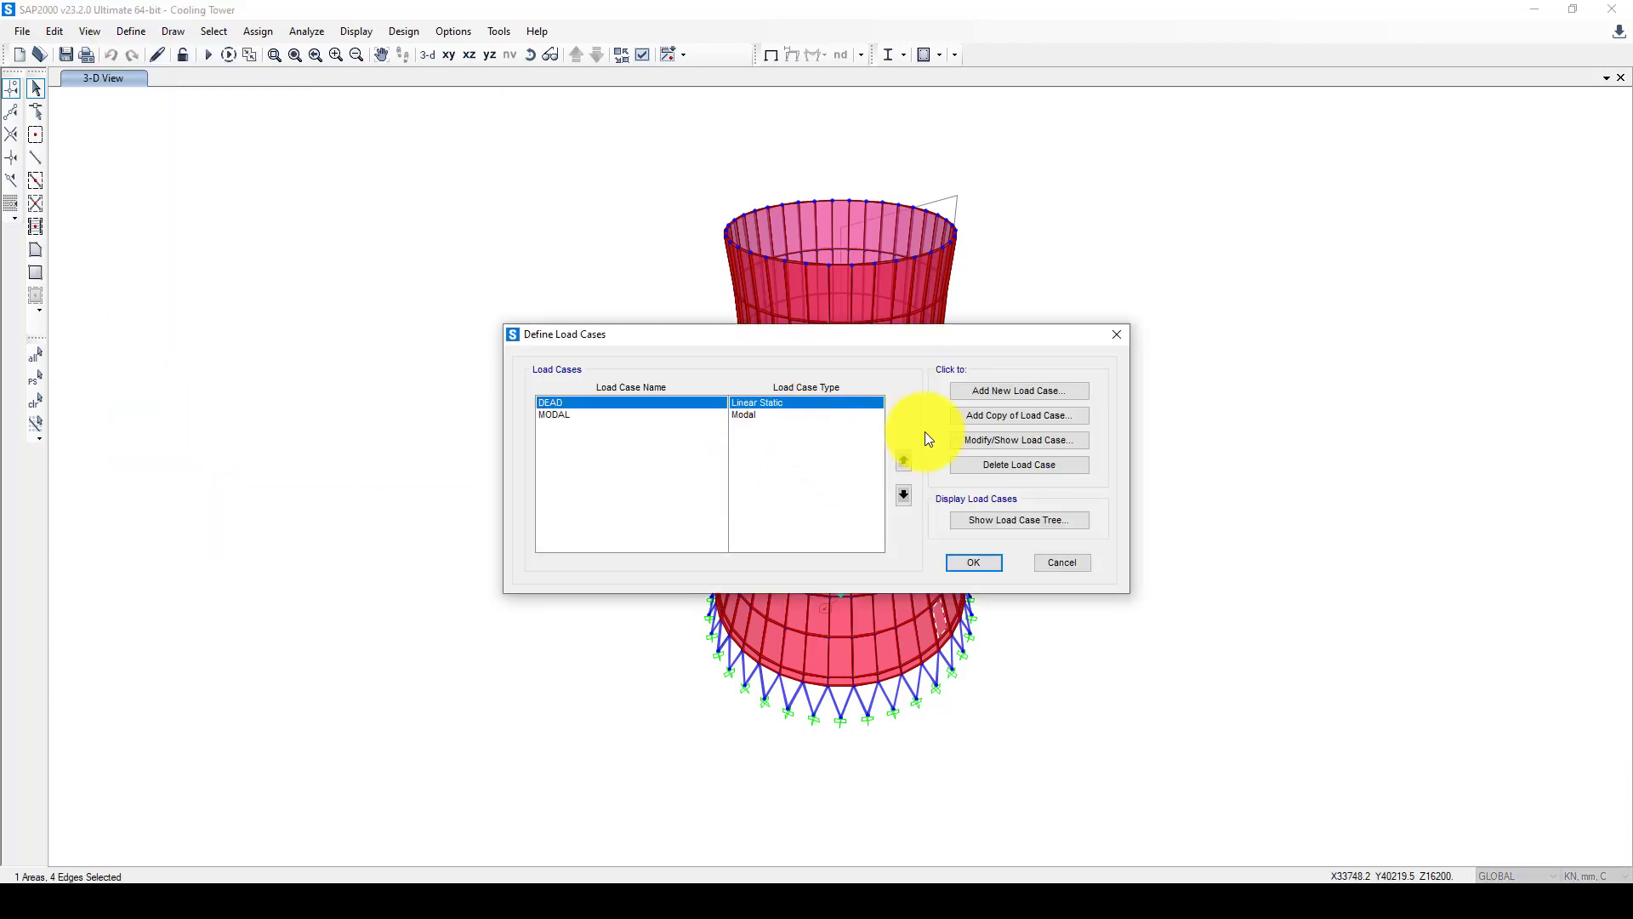
click(759, 416)
click(976, 445)
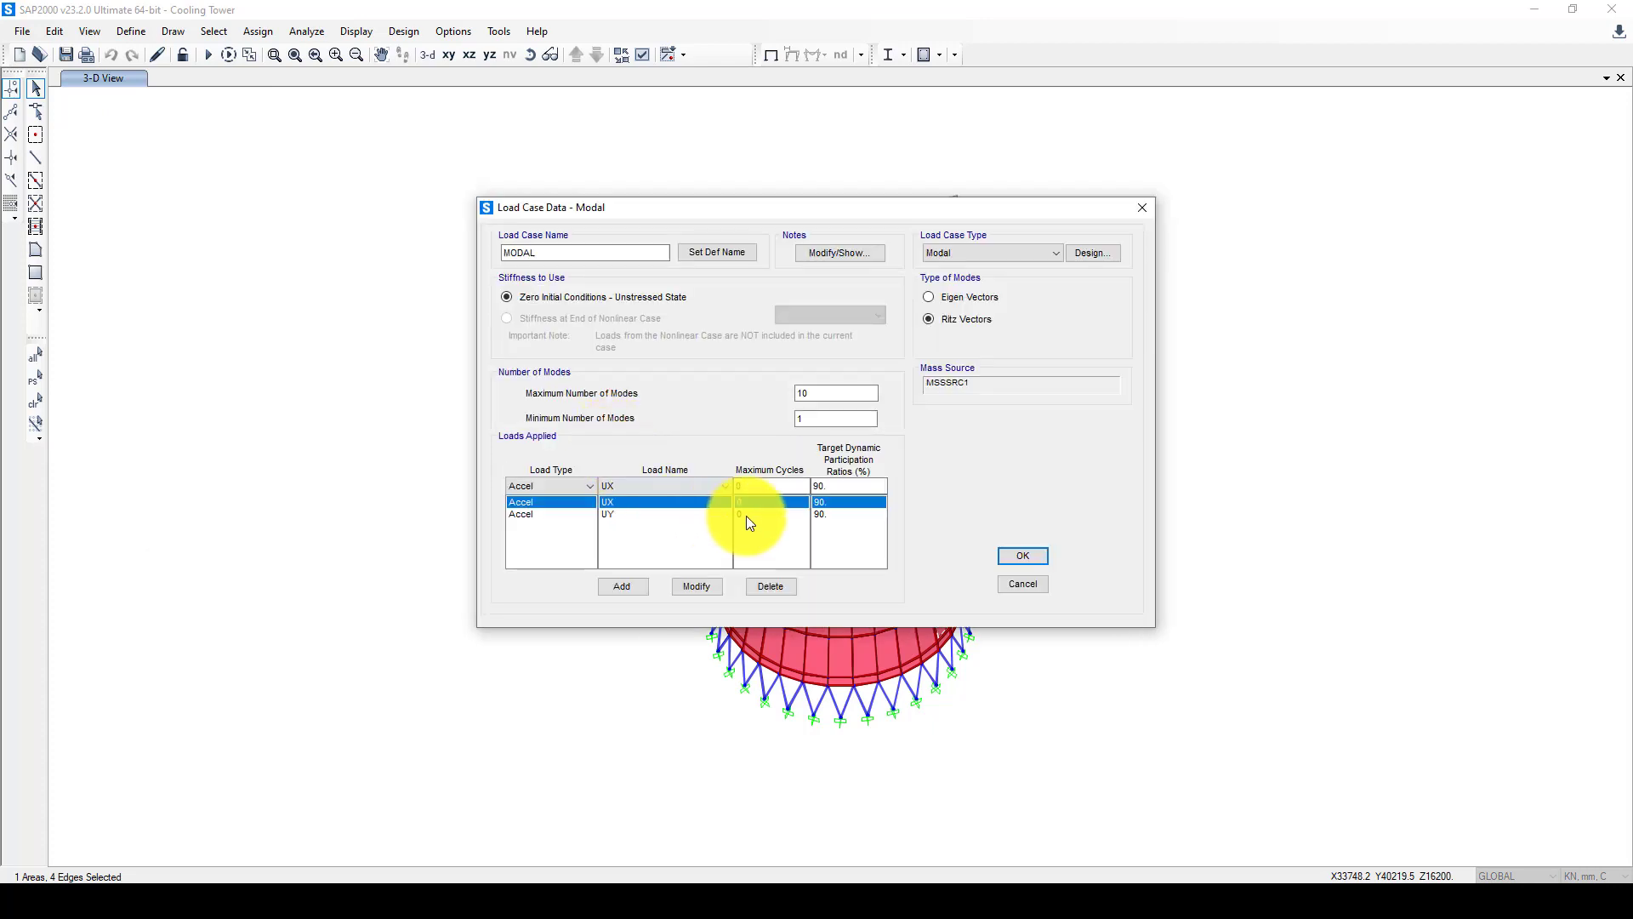
double_click(793, 393)
text(20)
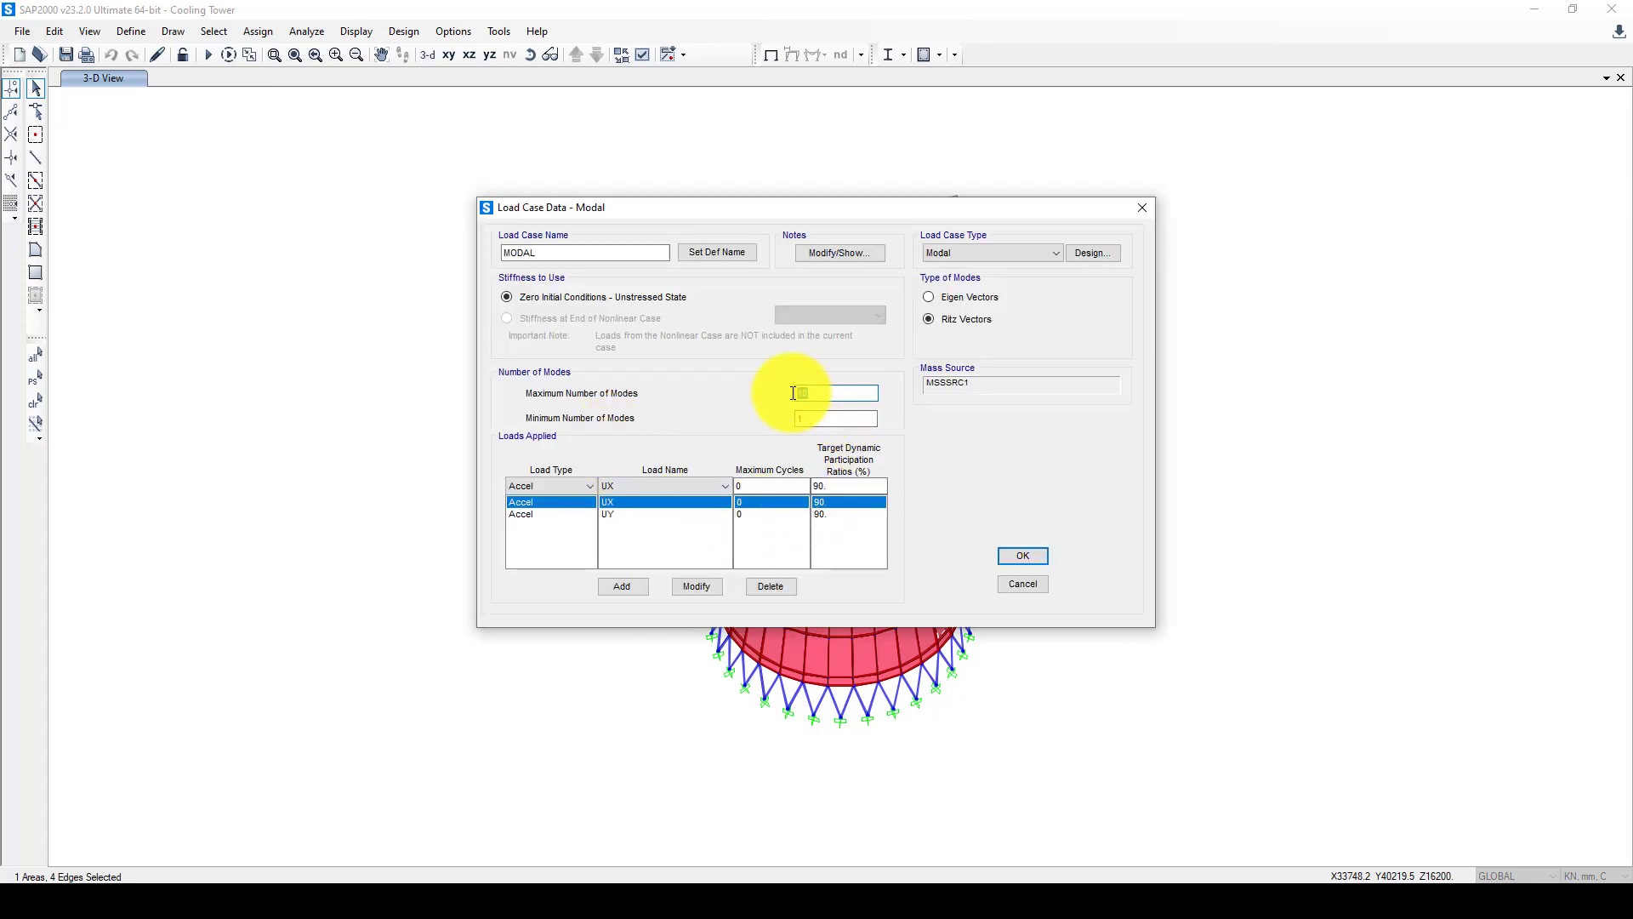
click(1025, 555)
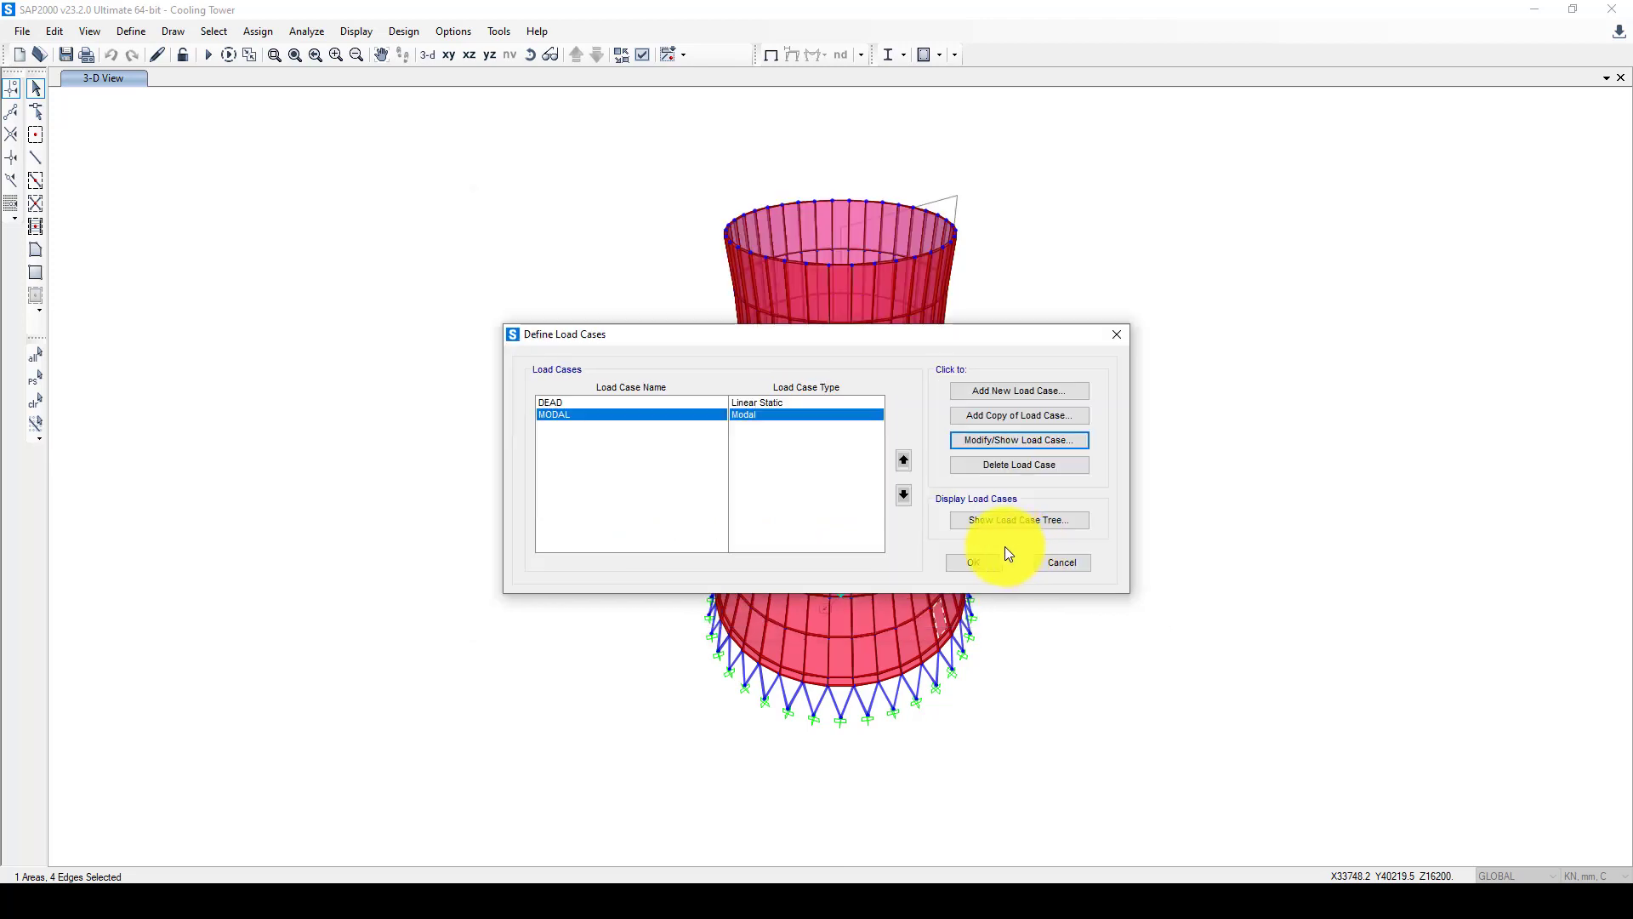
click(970, 565)
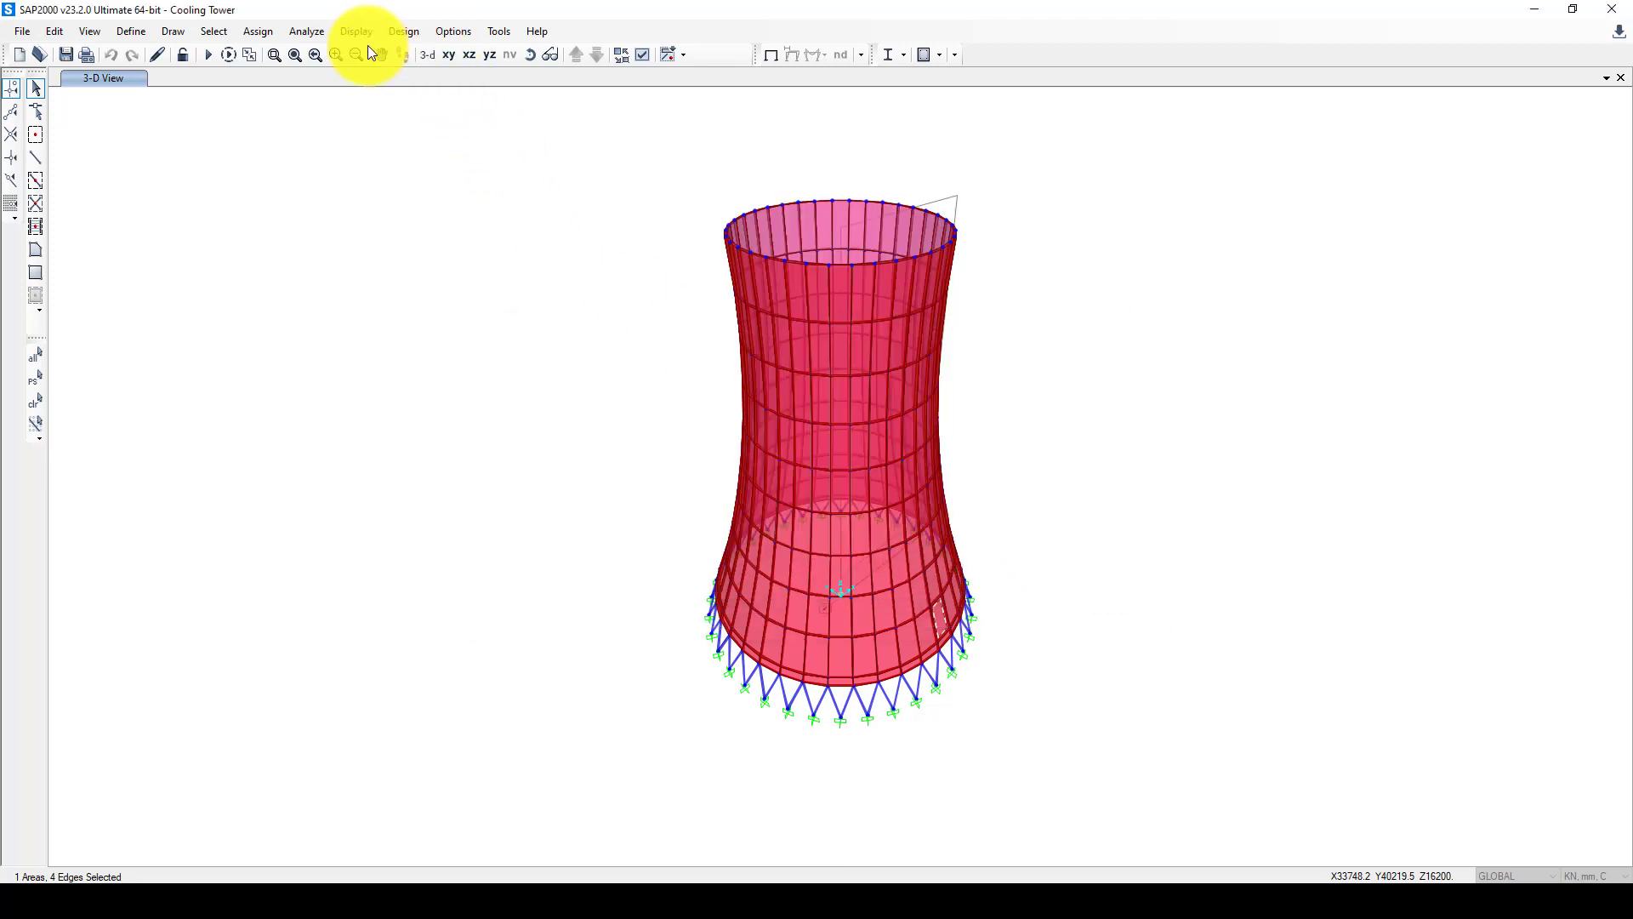
Step: Run the DEAD and MODAL analyses and read displacements at three joints on Mode 1
click(207, 54)
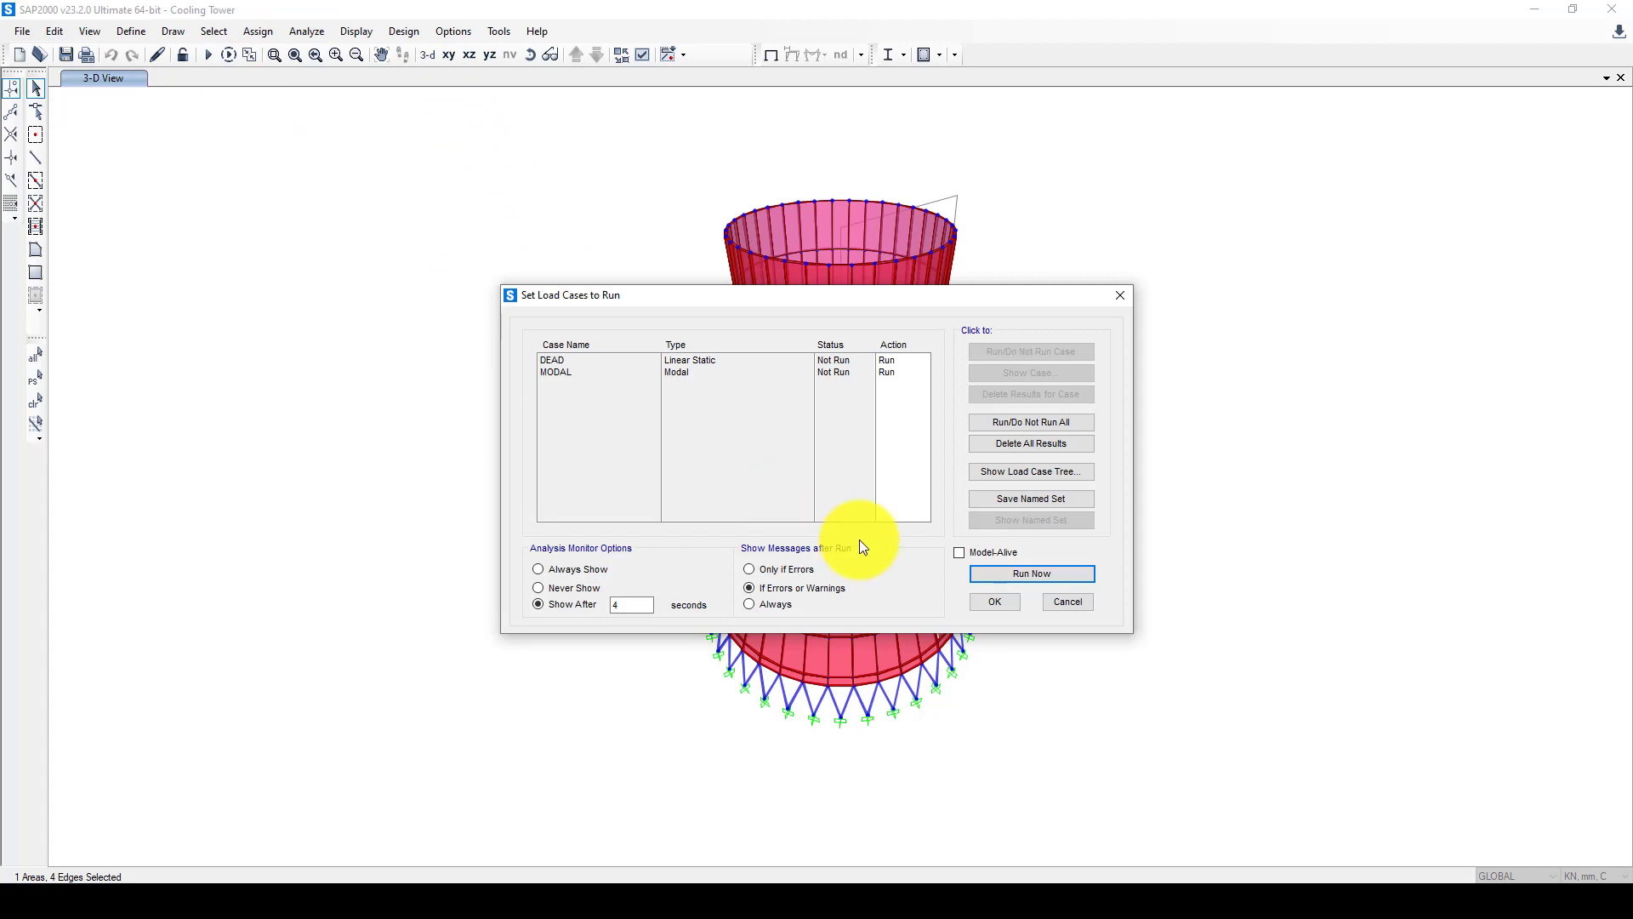
click(1004, 578)
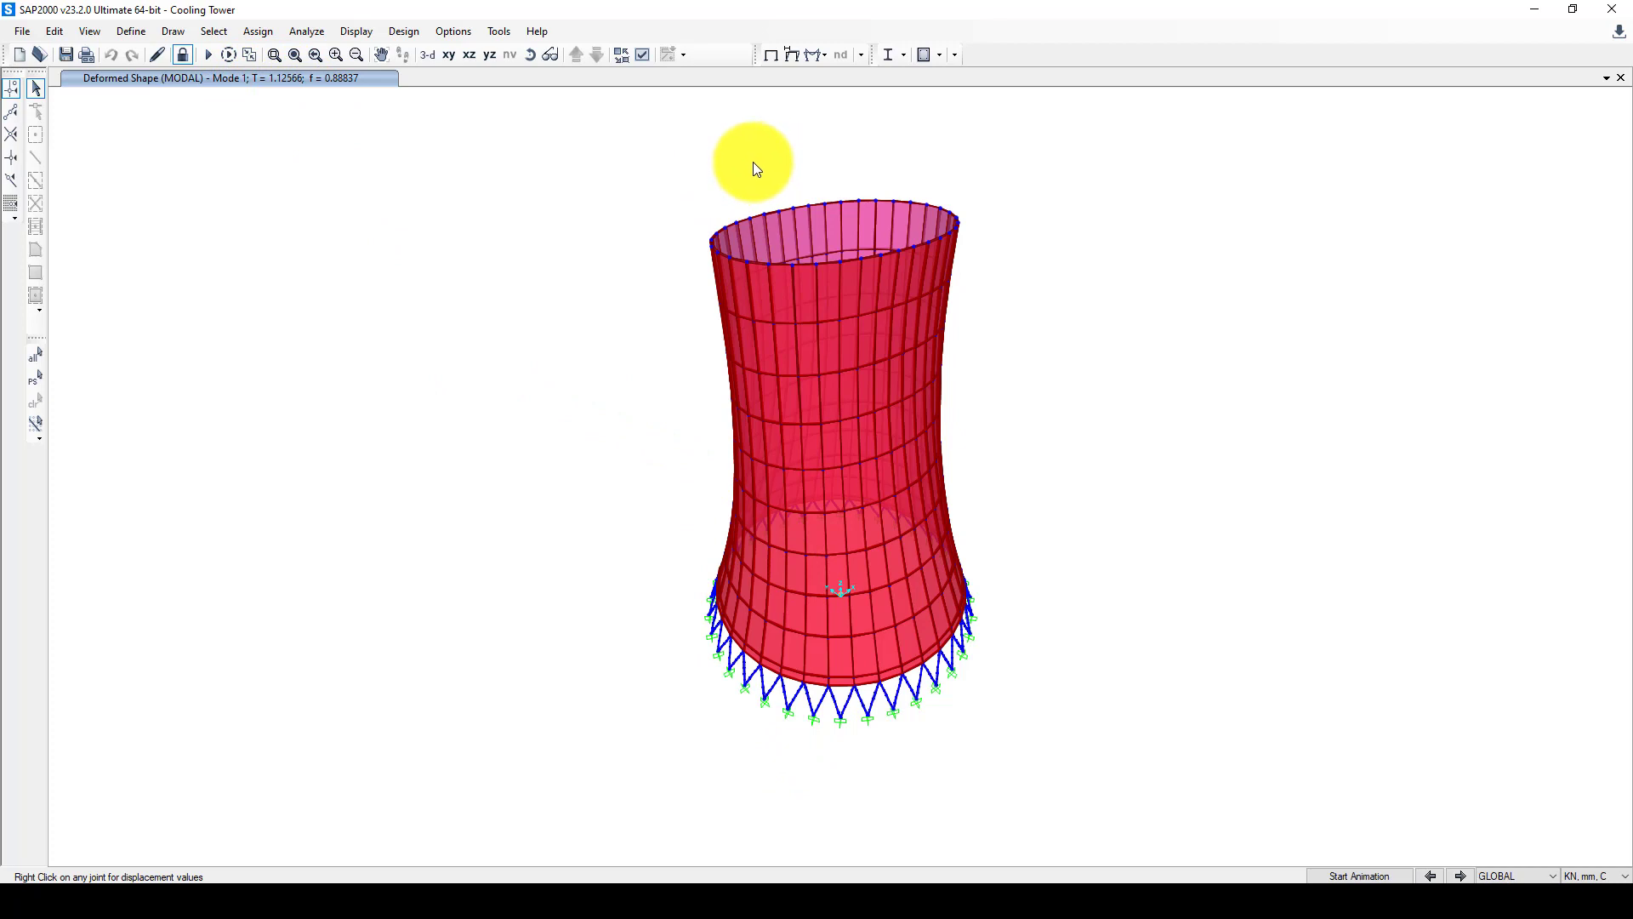
right_click(763, 214)
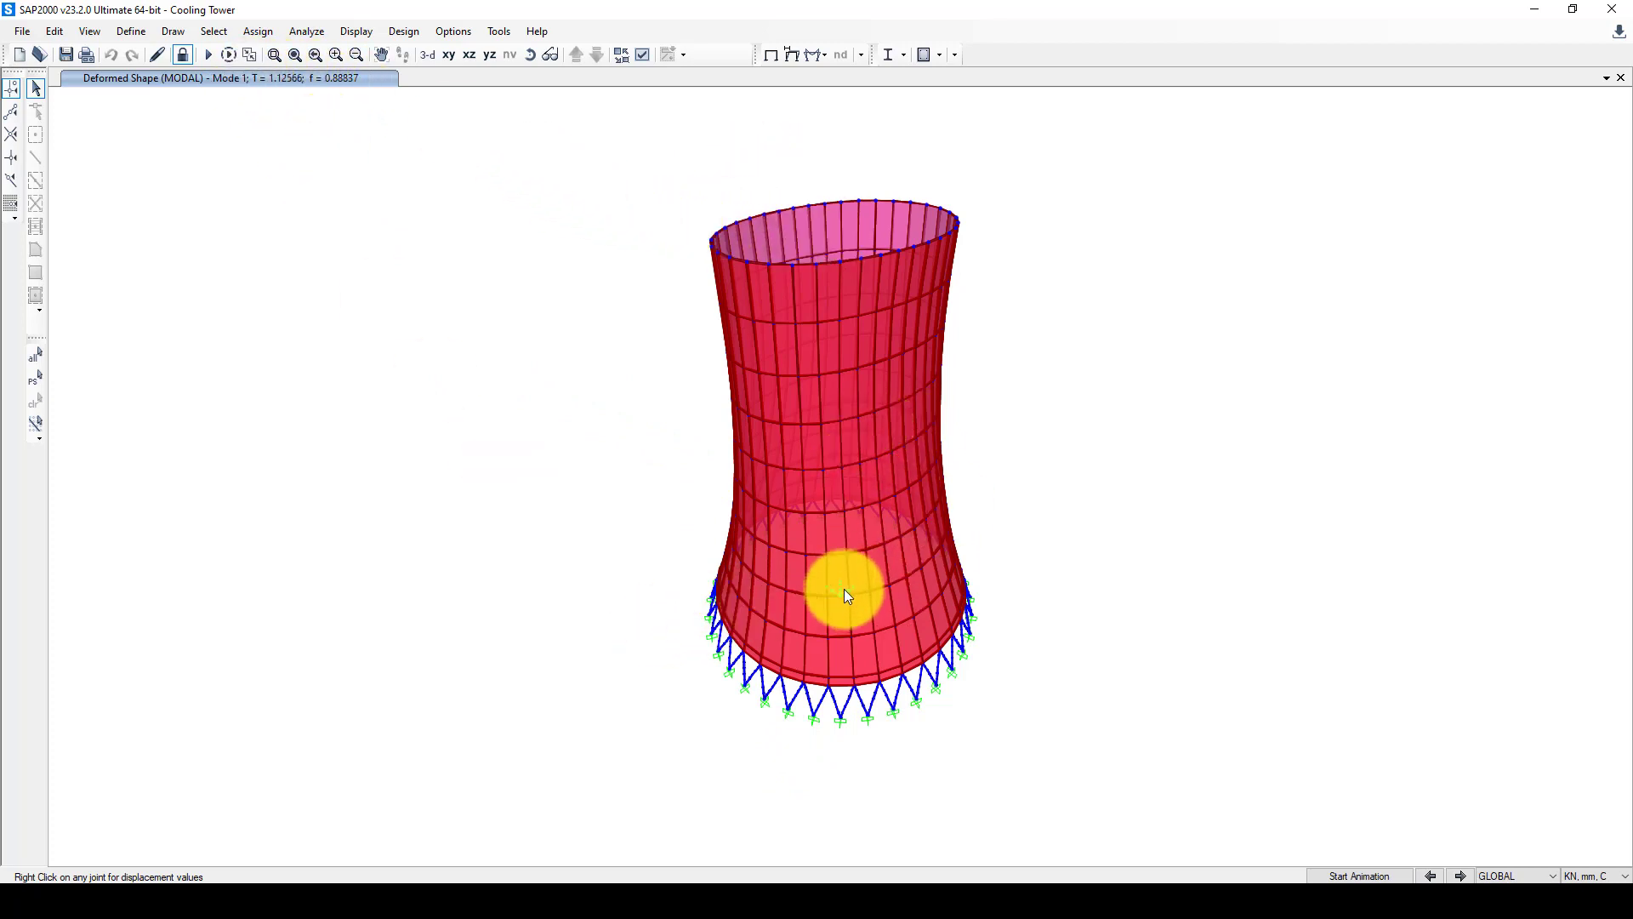
right_click(841, 562)
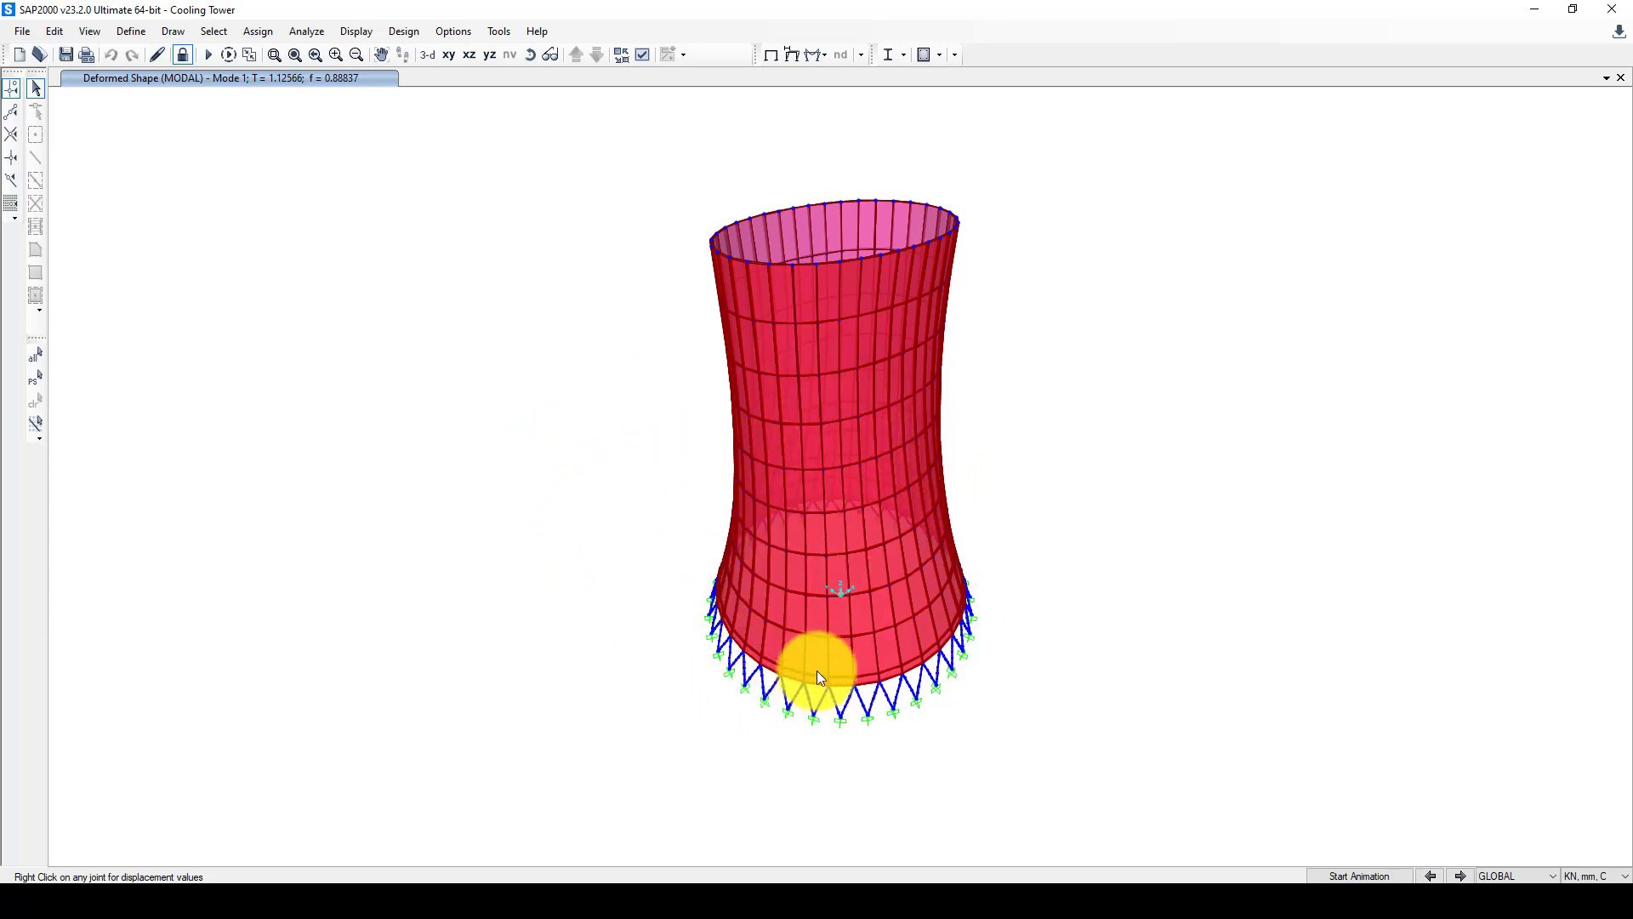
right_click(825, 250)
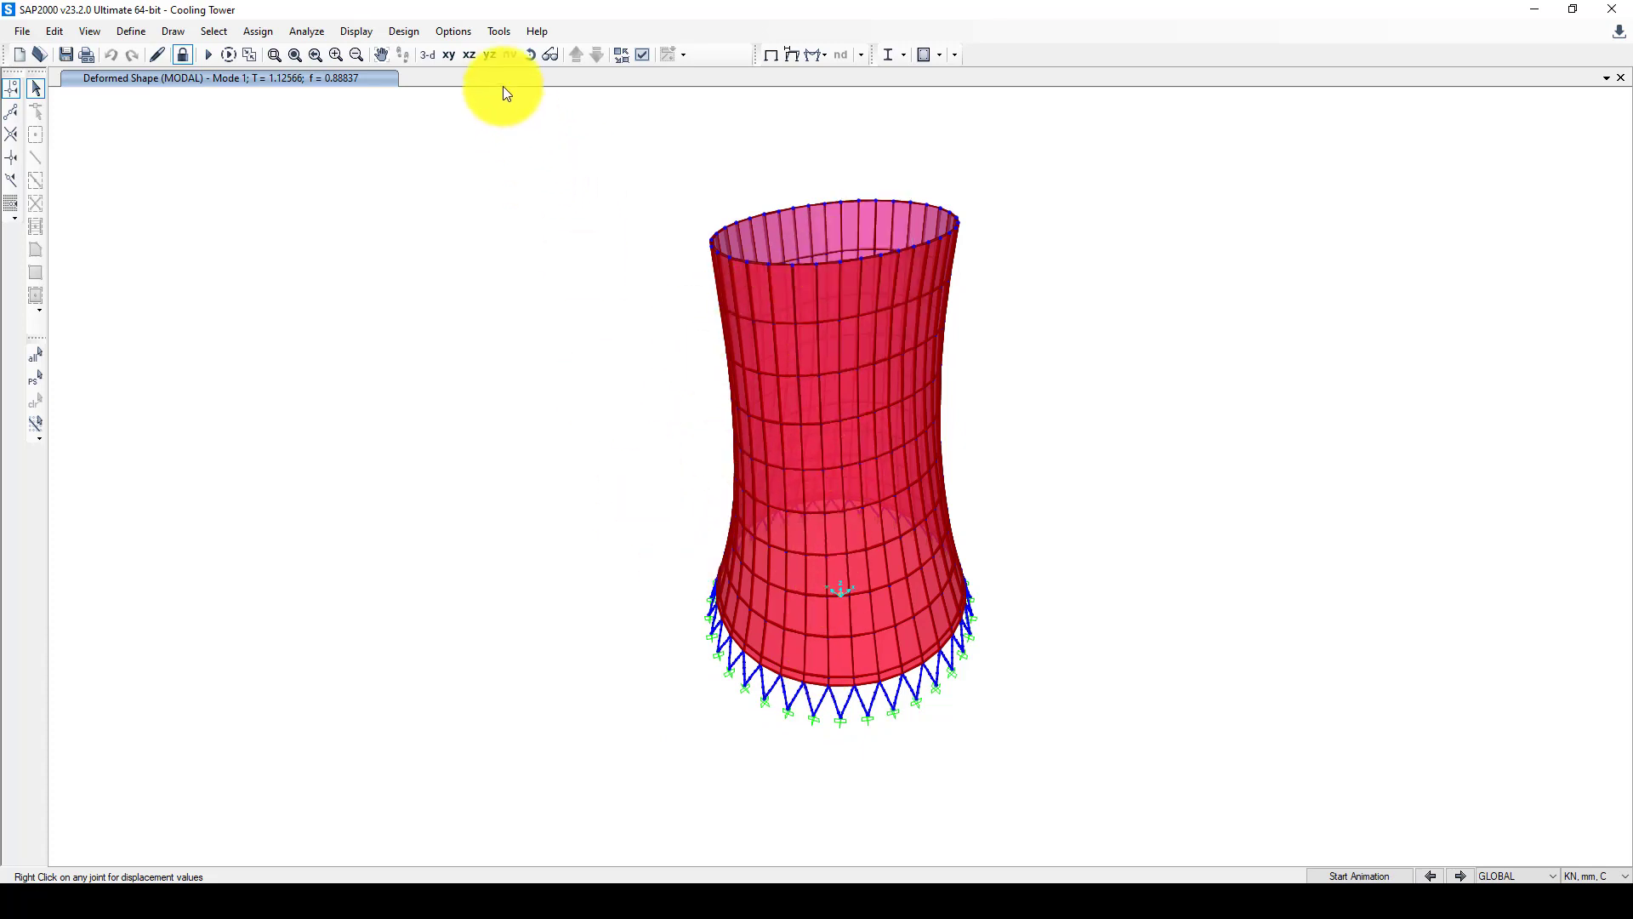
Step: Open the Modal Participating Mass Ratios table and scroll through its 20 modes
click(354, 30)
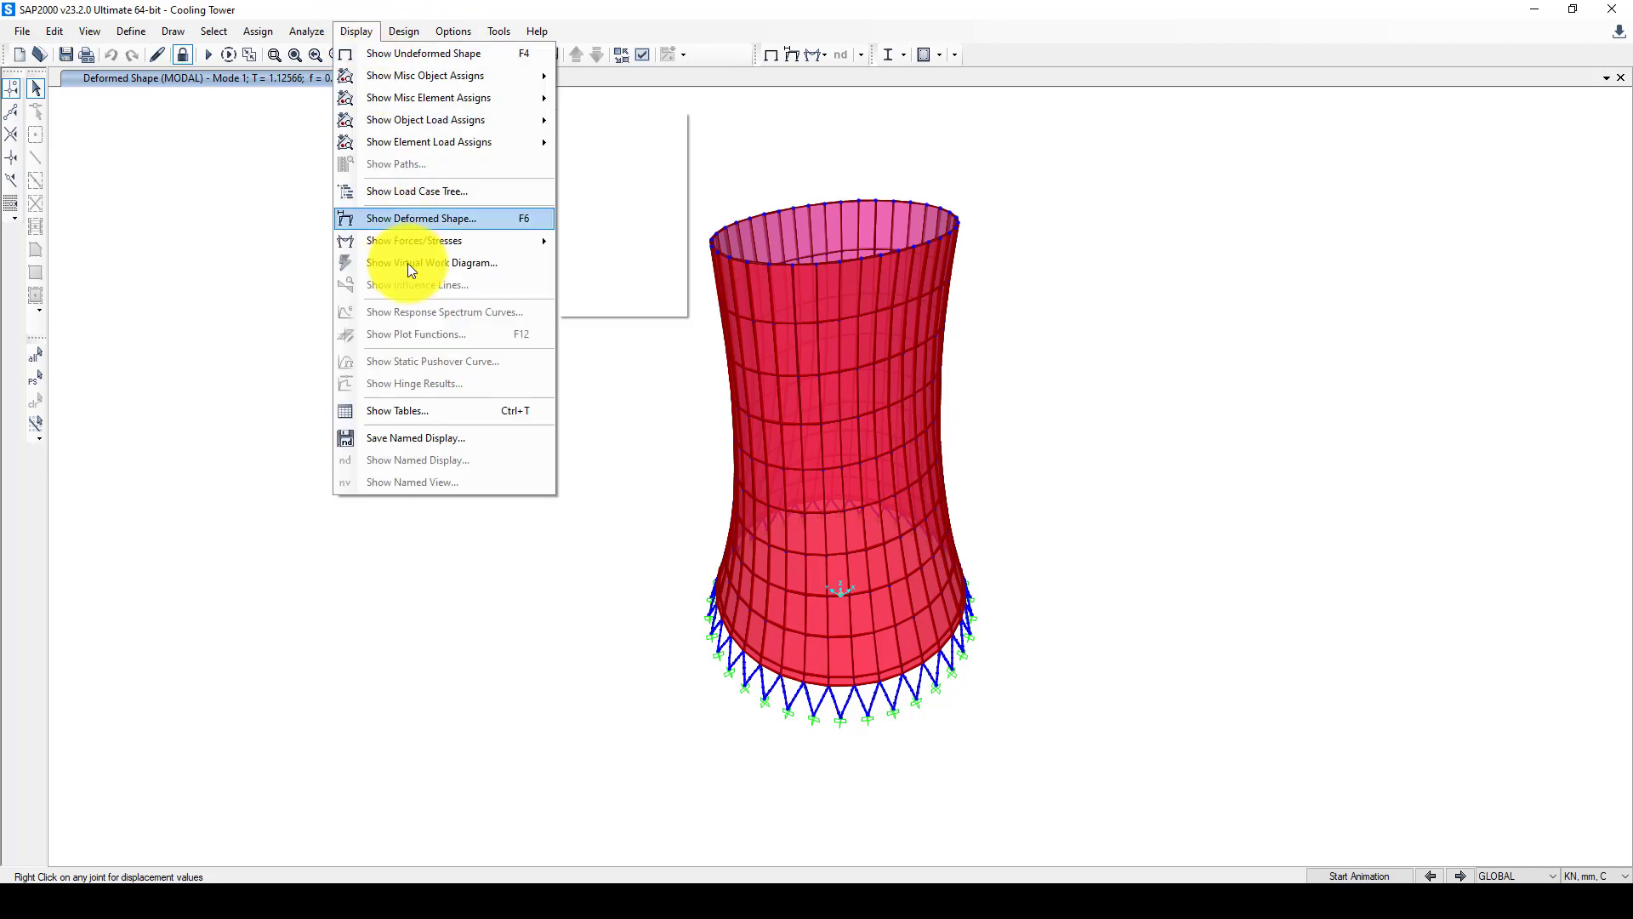
click(424, 412)
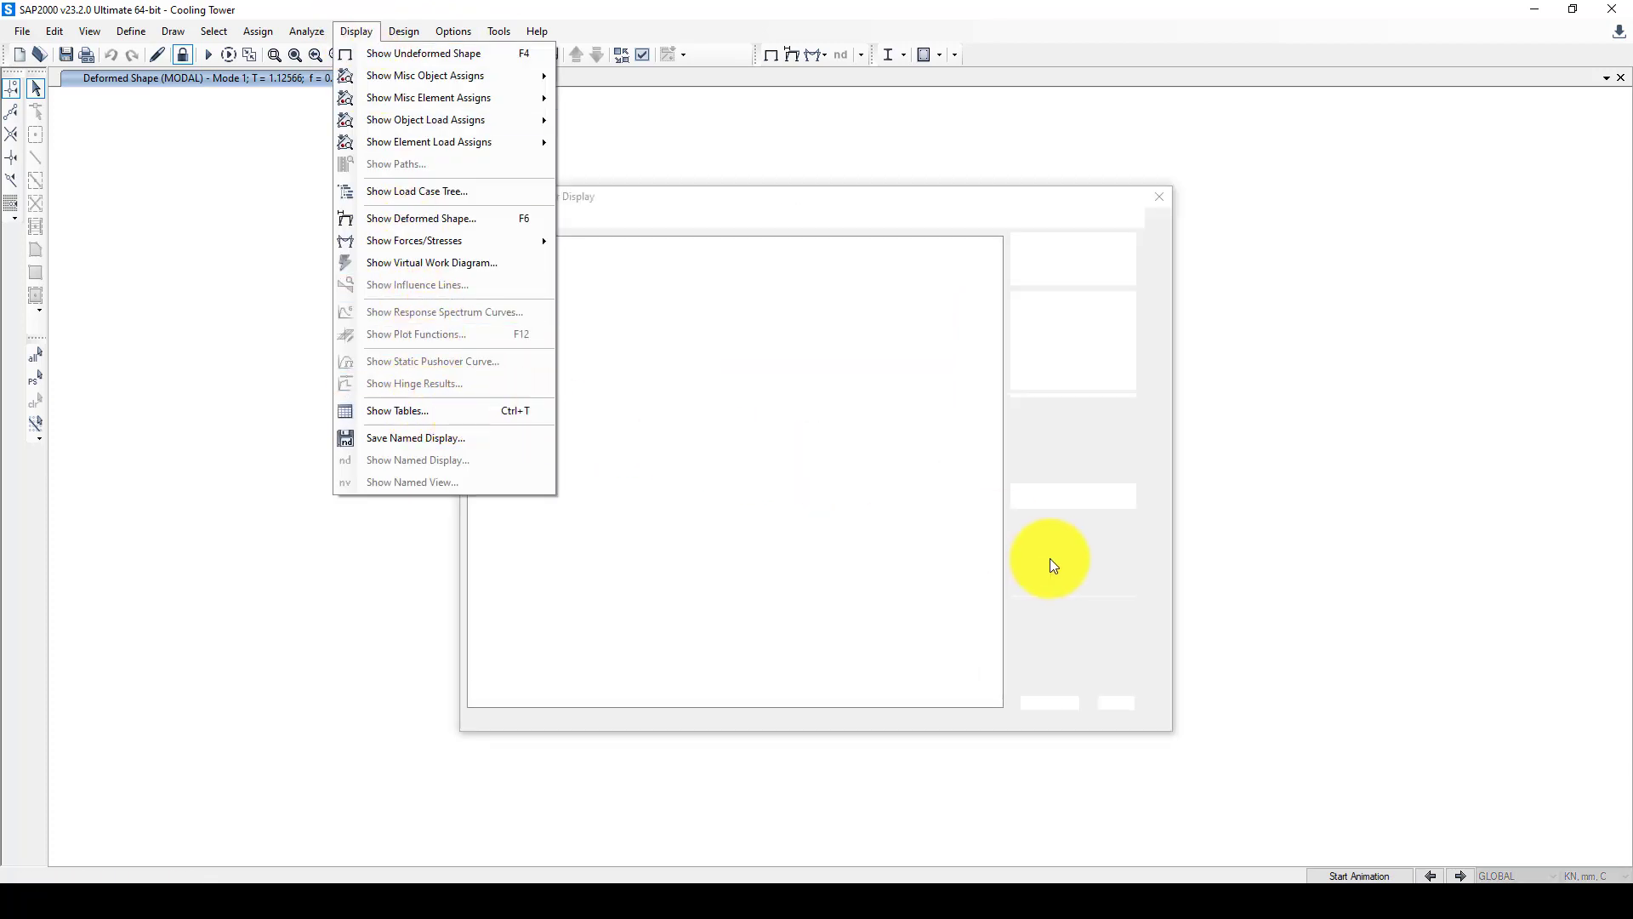
click(1048, 700)
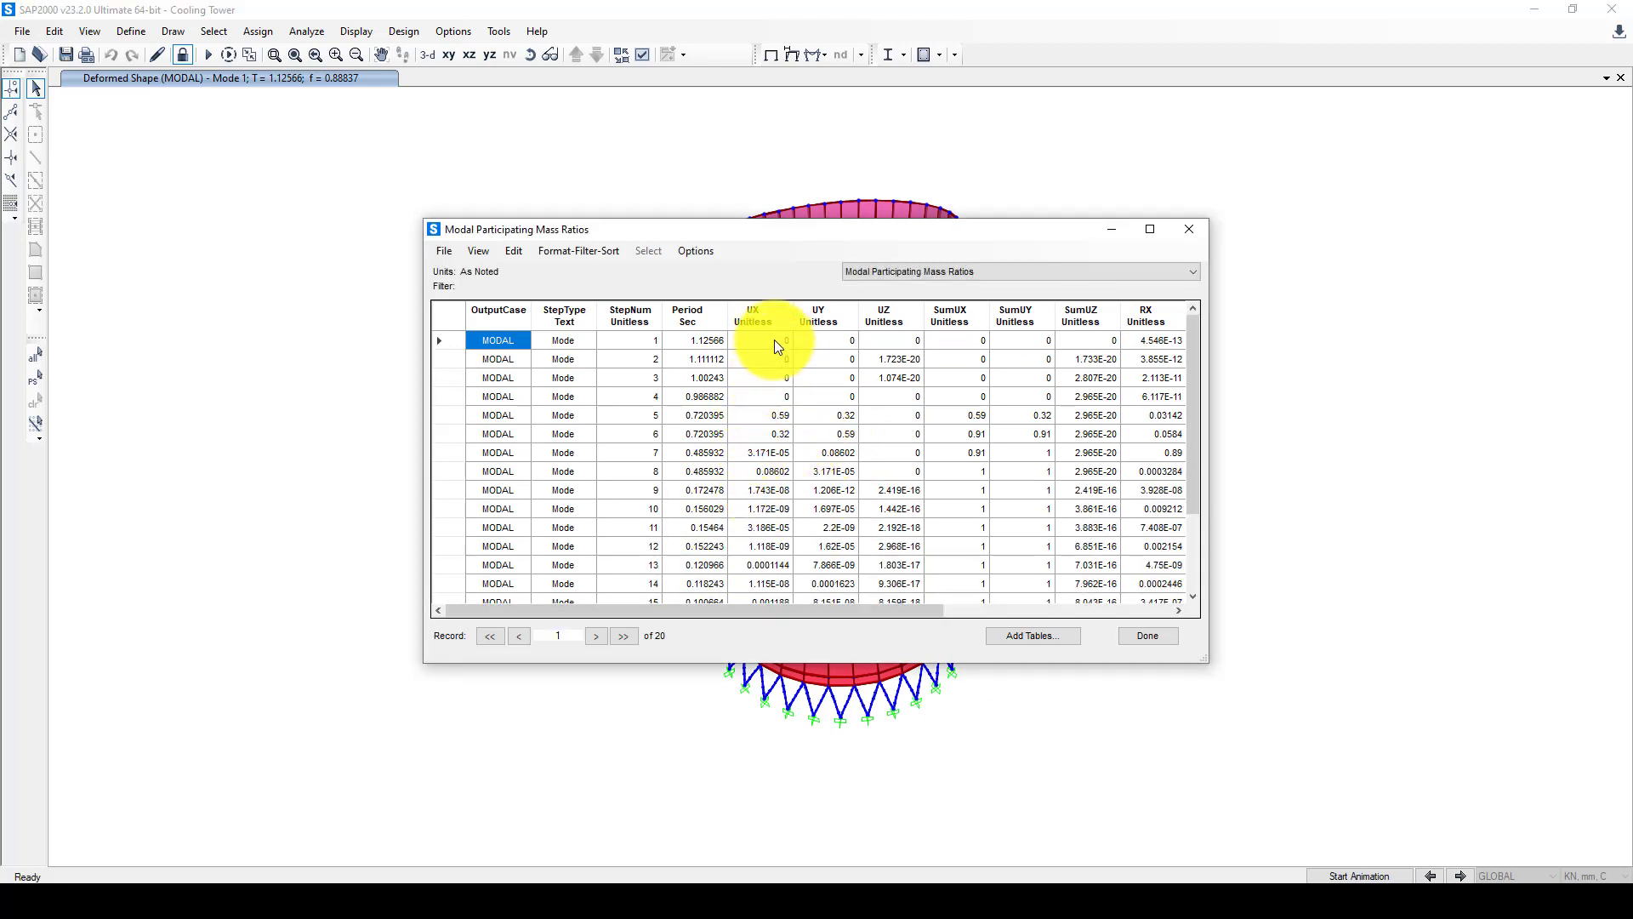
scroll(774, 453, down, 2)
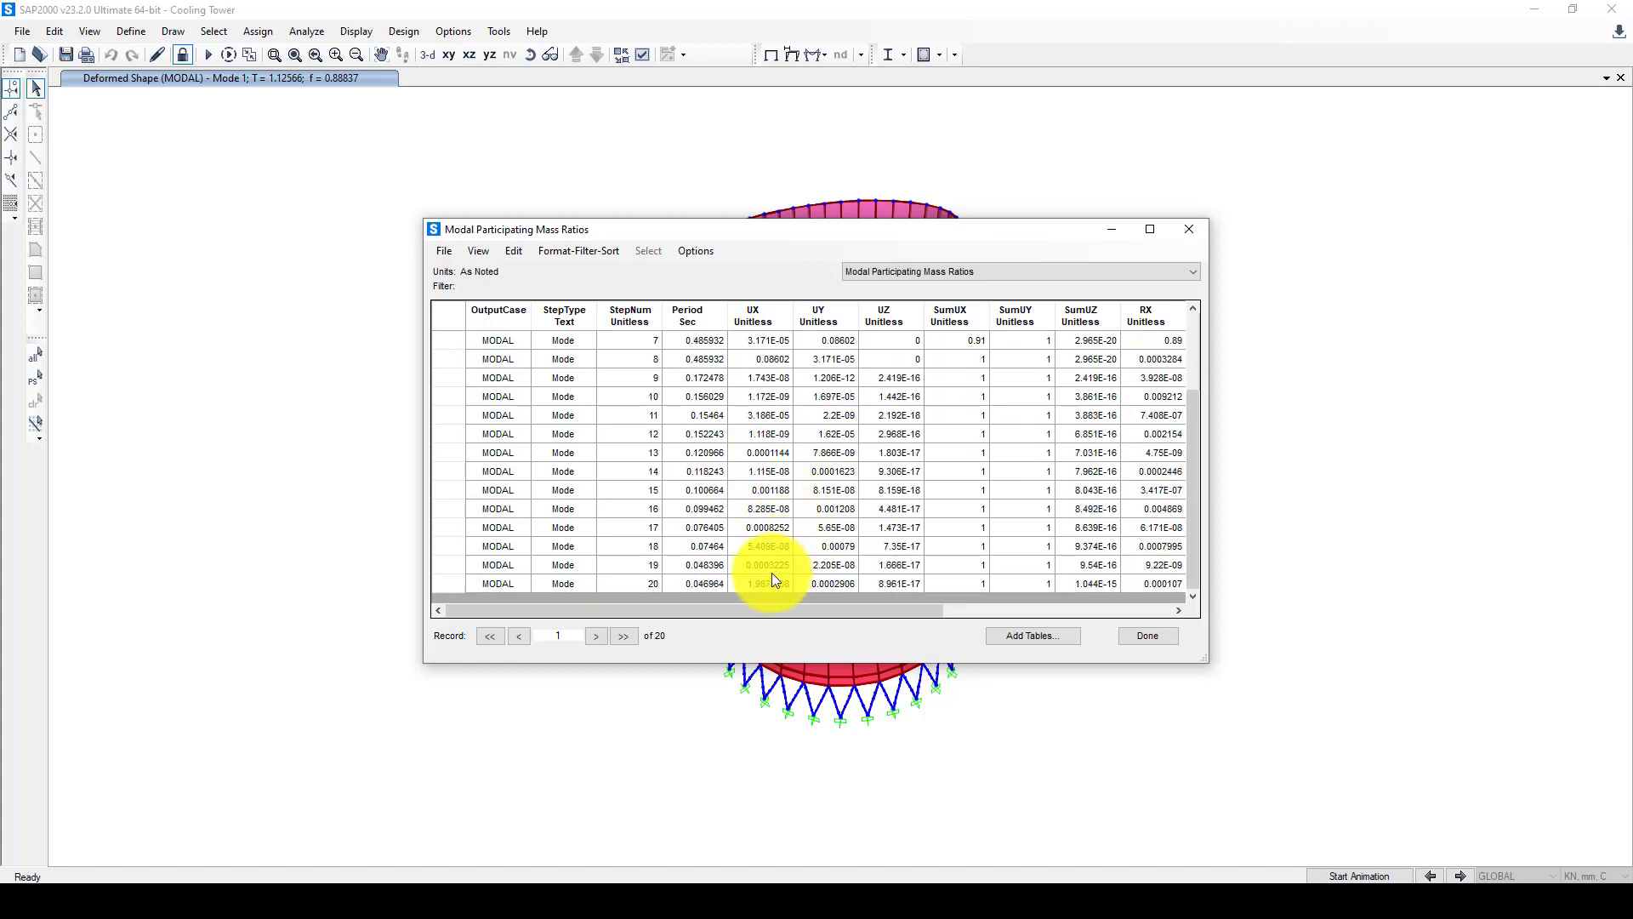
key(ctrl+Home)
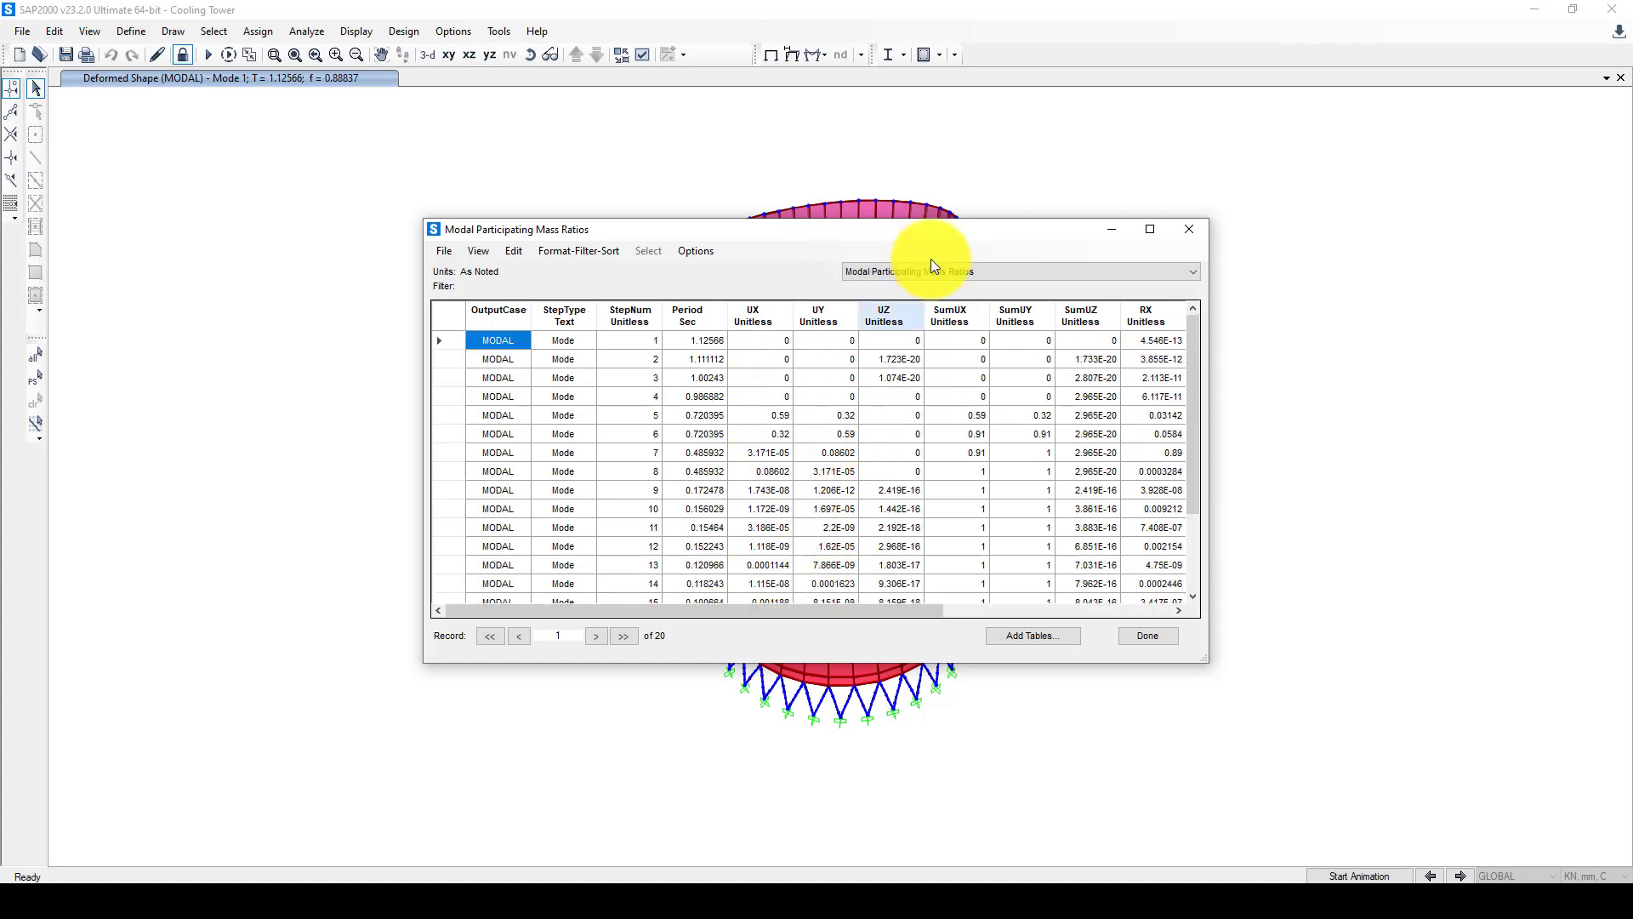
drag(855, 615, 900, 613)
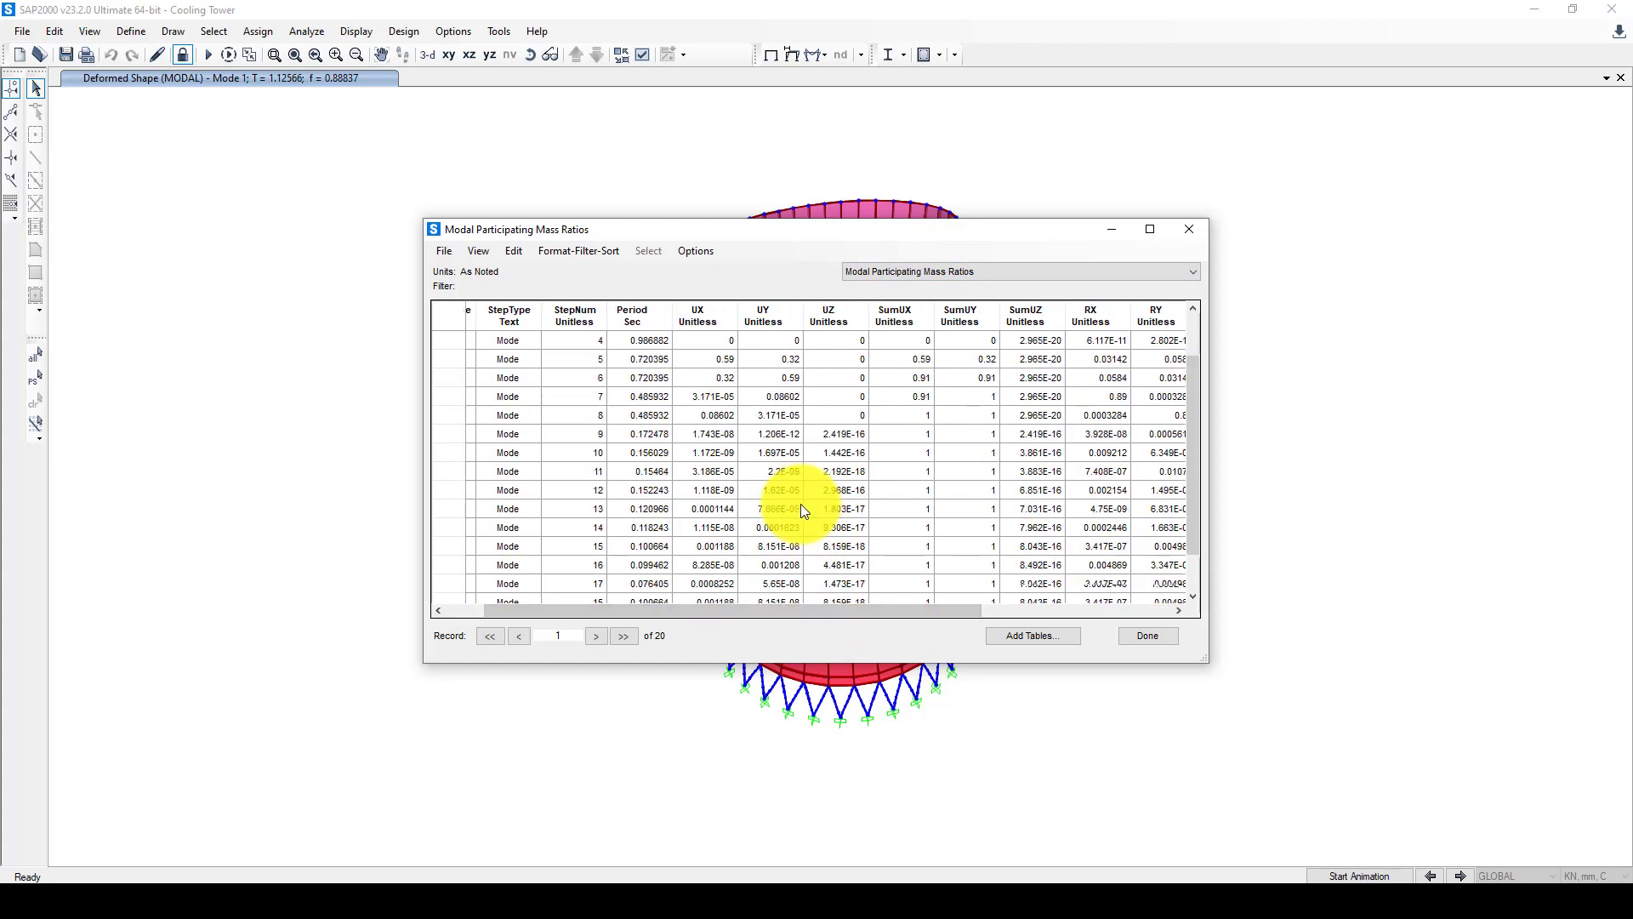
scroll(793, 503, up, 1)
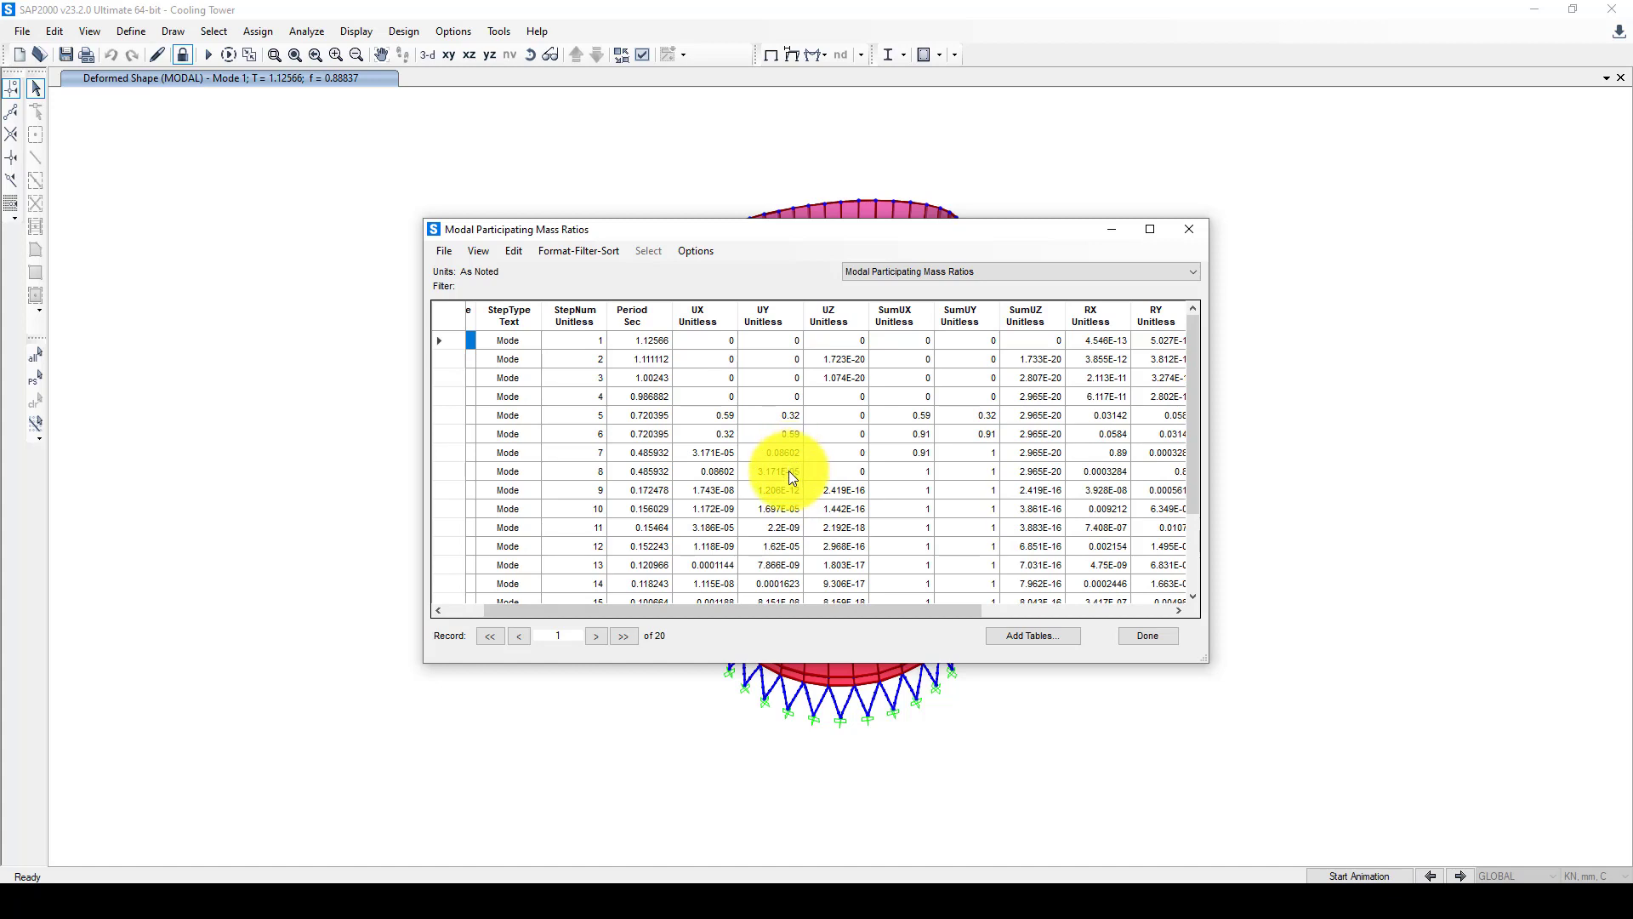
drag(779, 605, 693, 624)
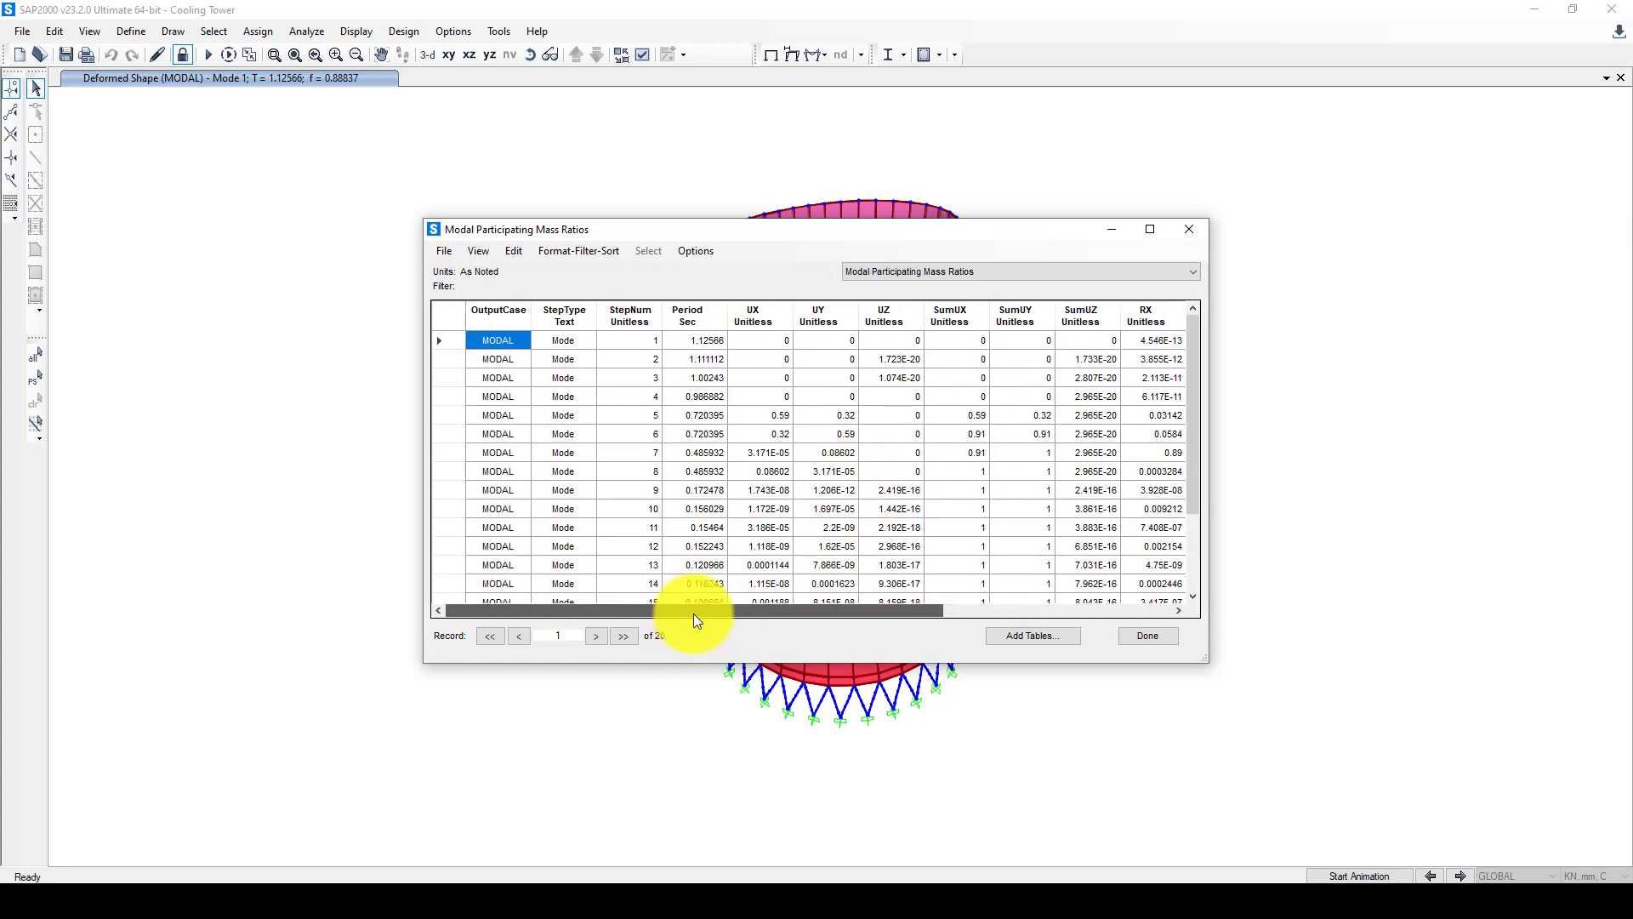
scroll(718, 532, down, 2)
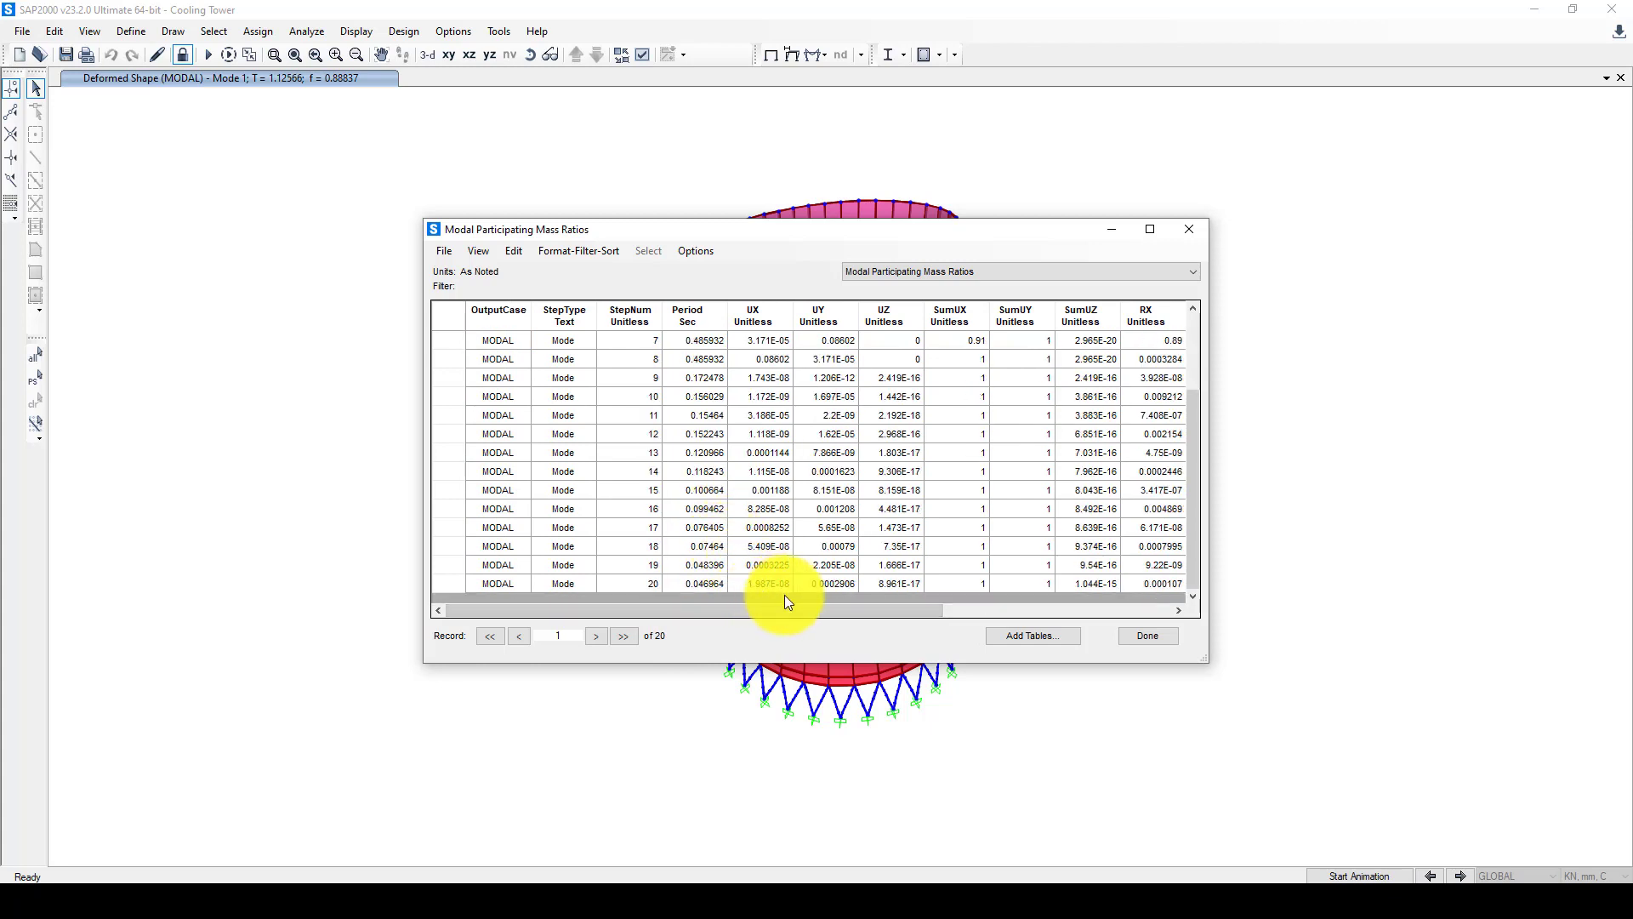
scroll(702, 539, up, 2)
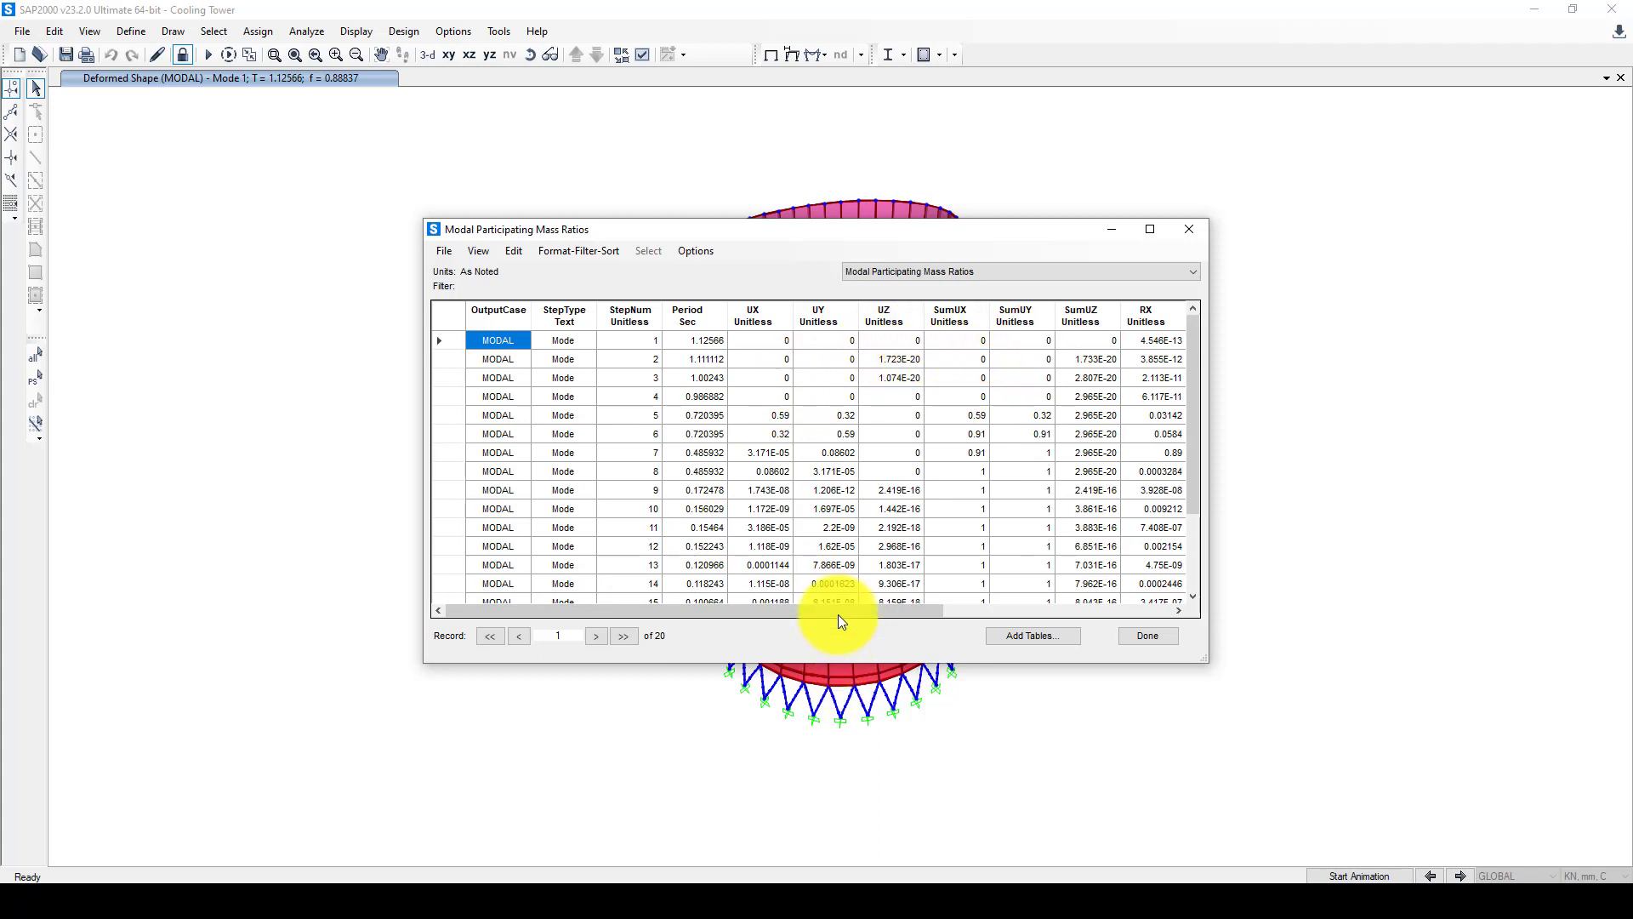
drag(839, 613, 972, 609)
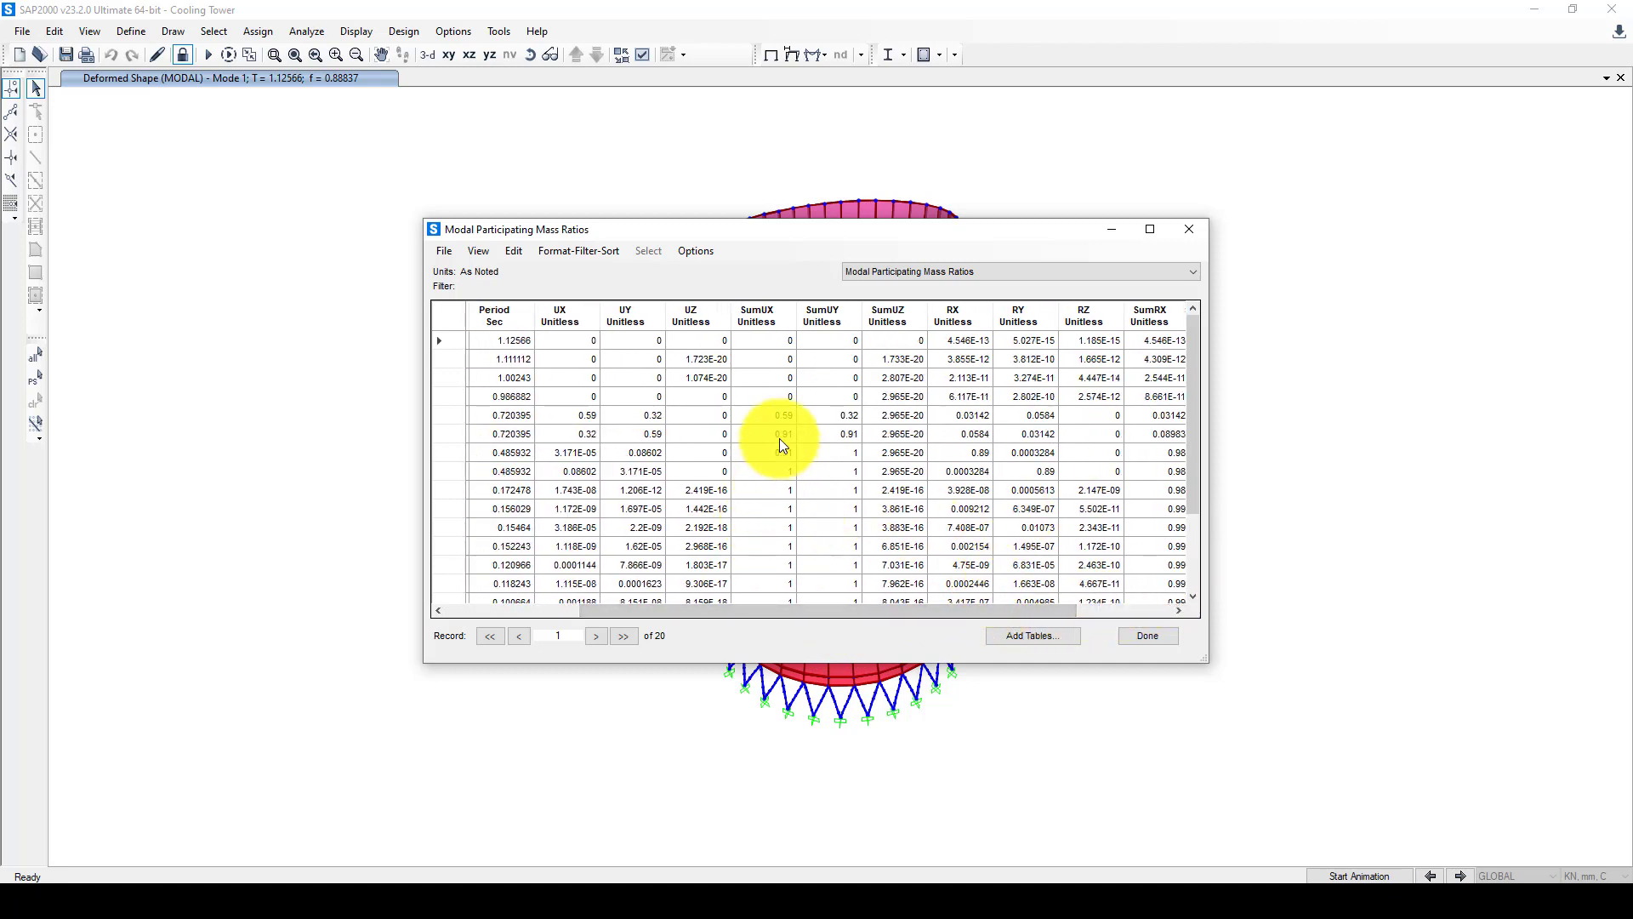
Step: Select SumUX and SumUY values, confirming cumulative participation reaches 1 by mode 8
click(772, 342)
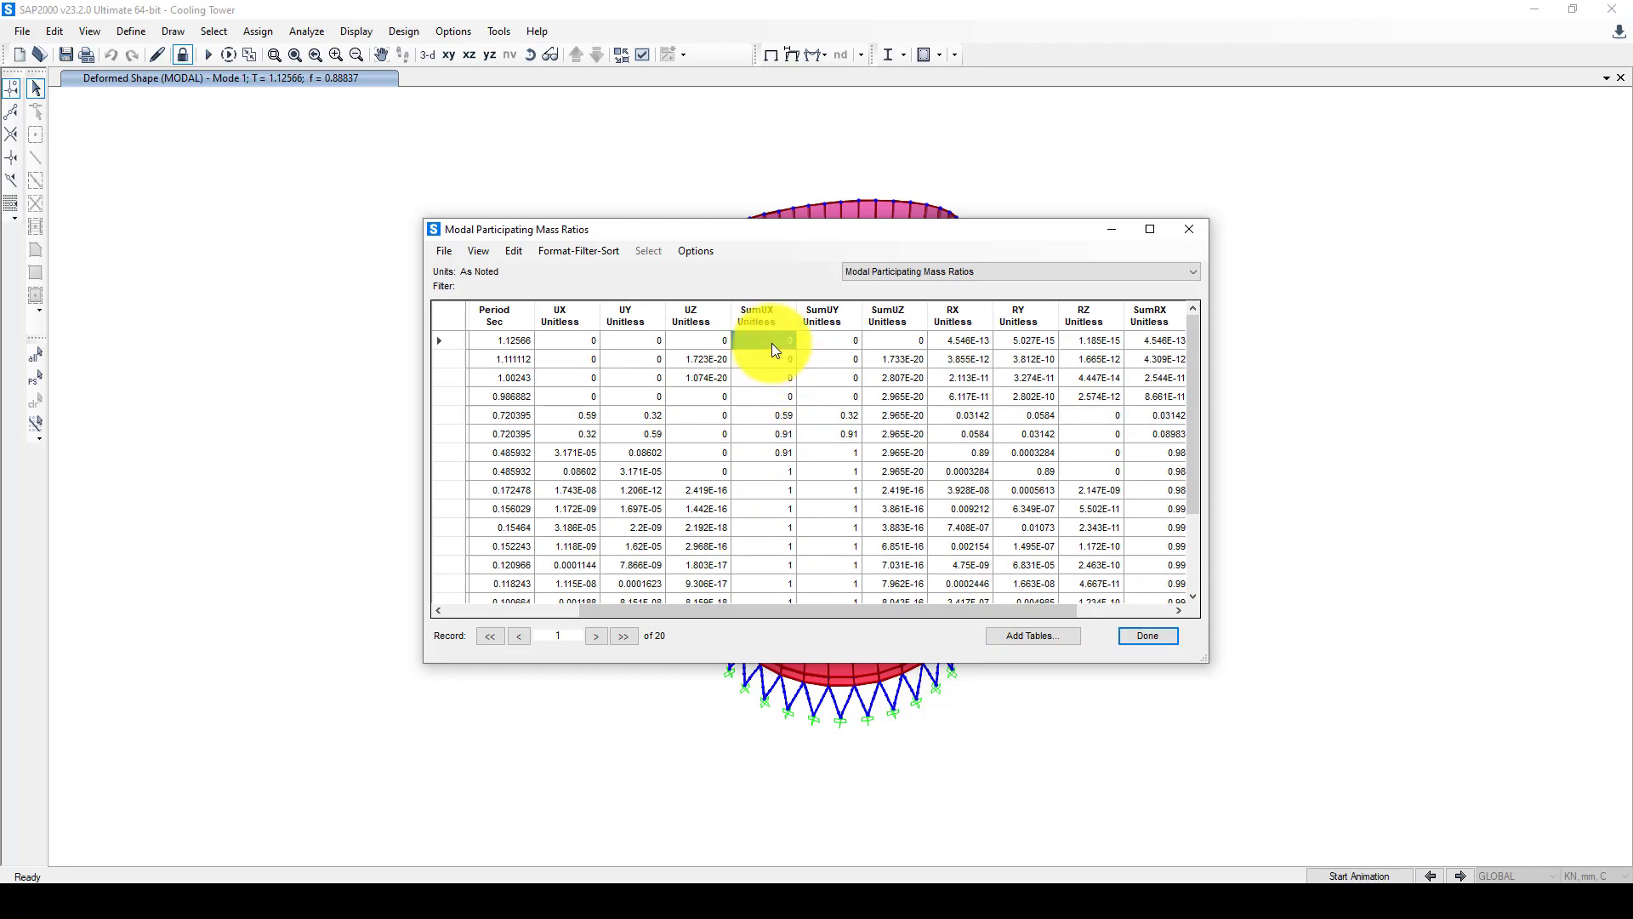
click(772, 415)
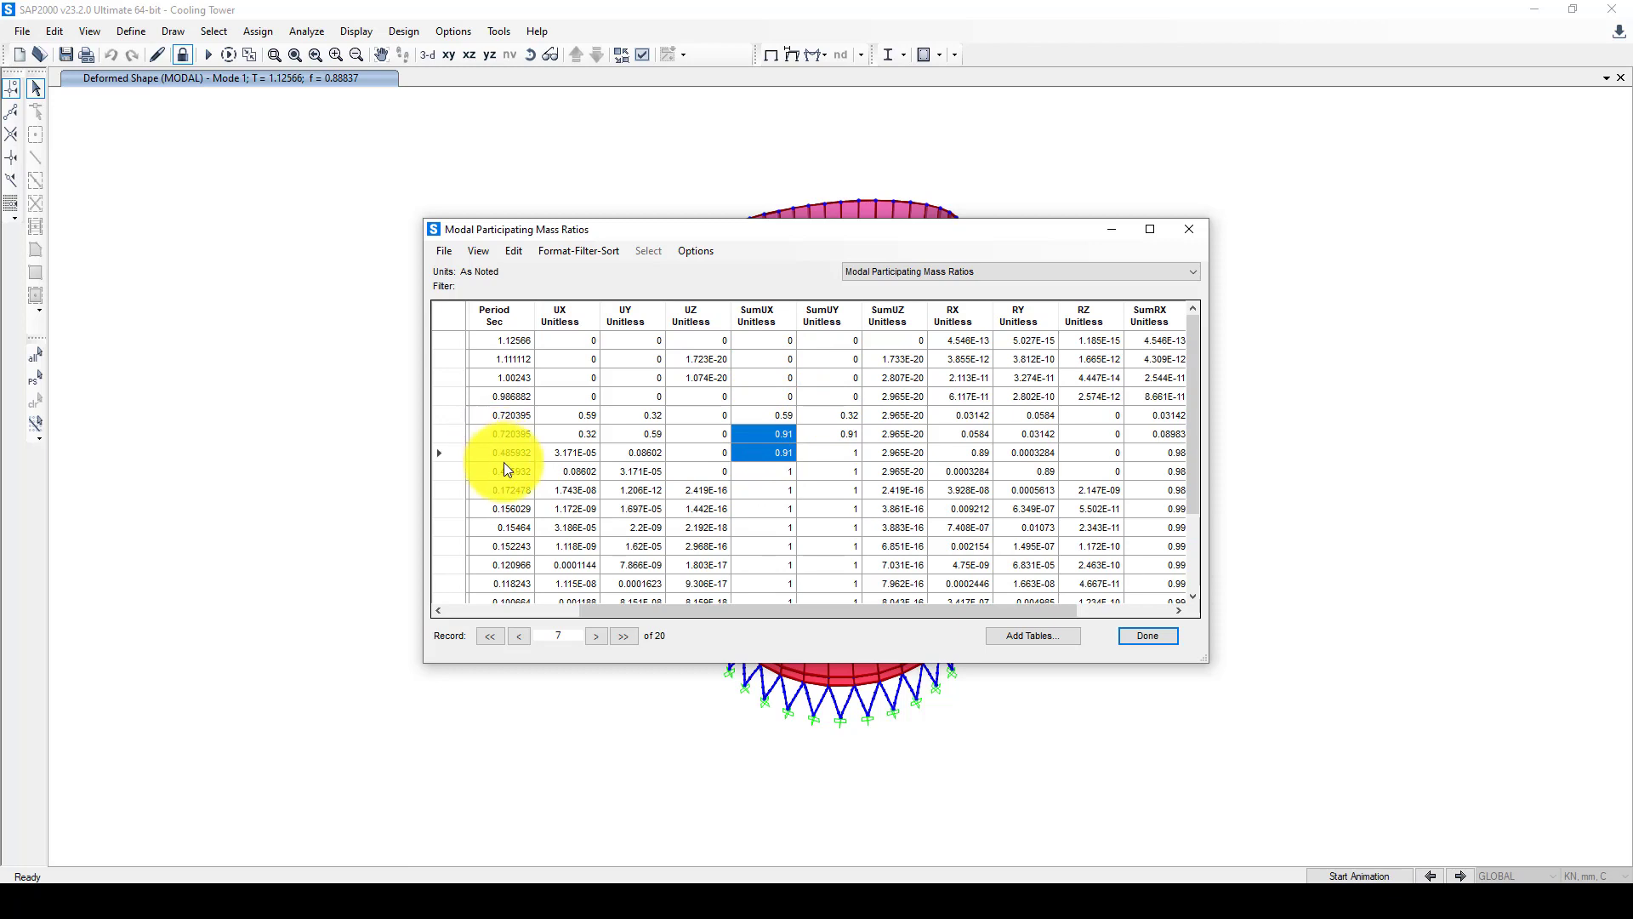
drag(636, 616, 490, 623)
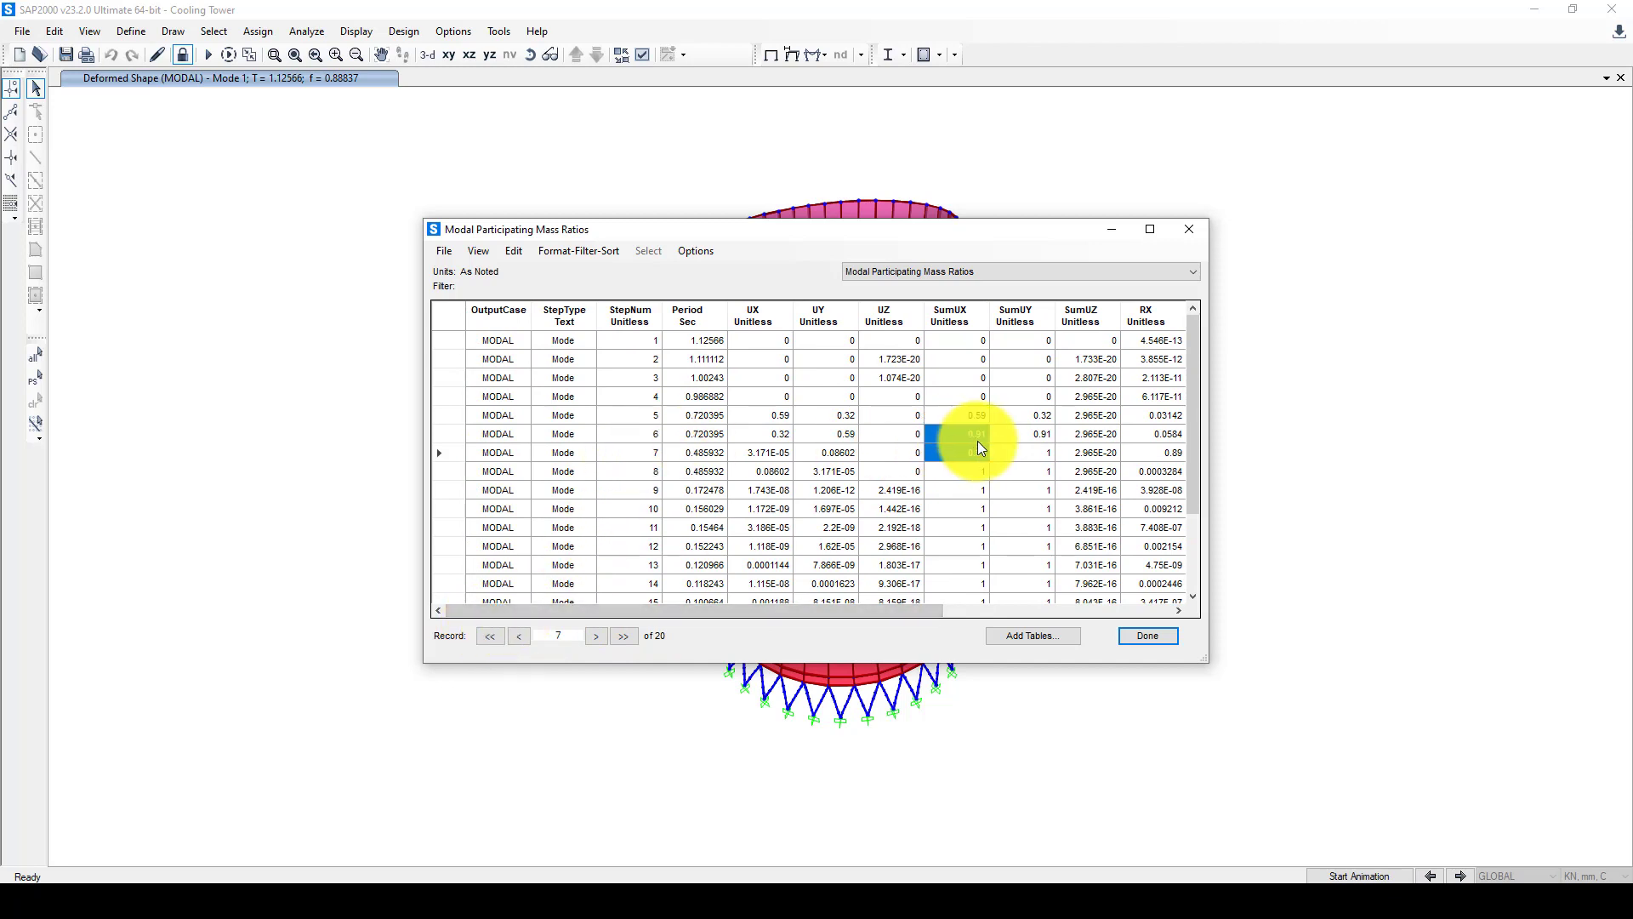
click(955, 436)
drag(953, 432, 911, 457)
drag(865, 610, 956, 560)
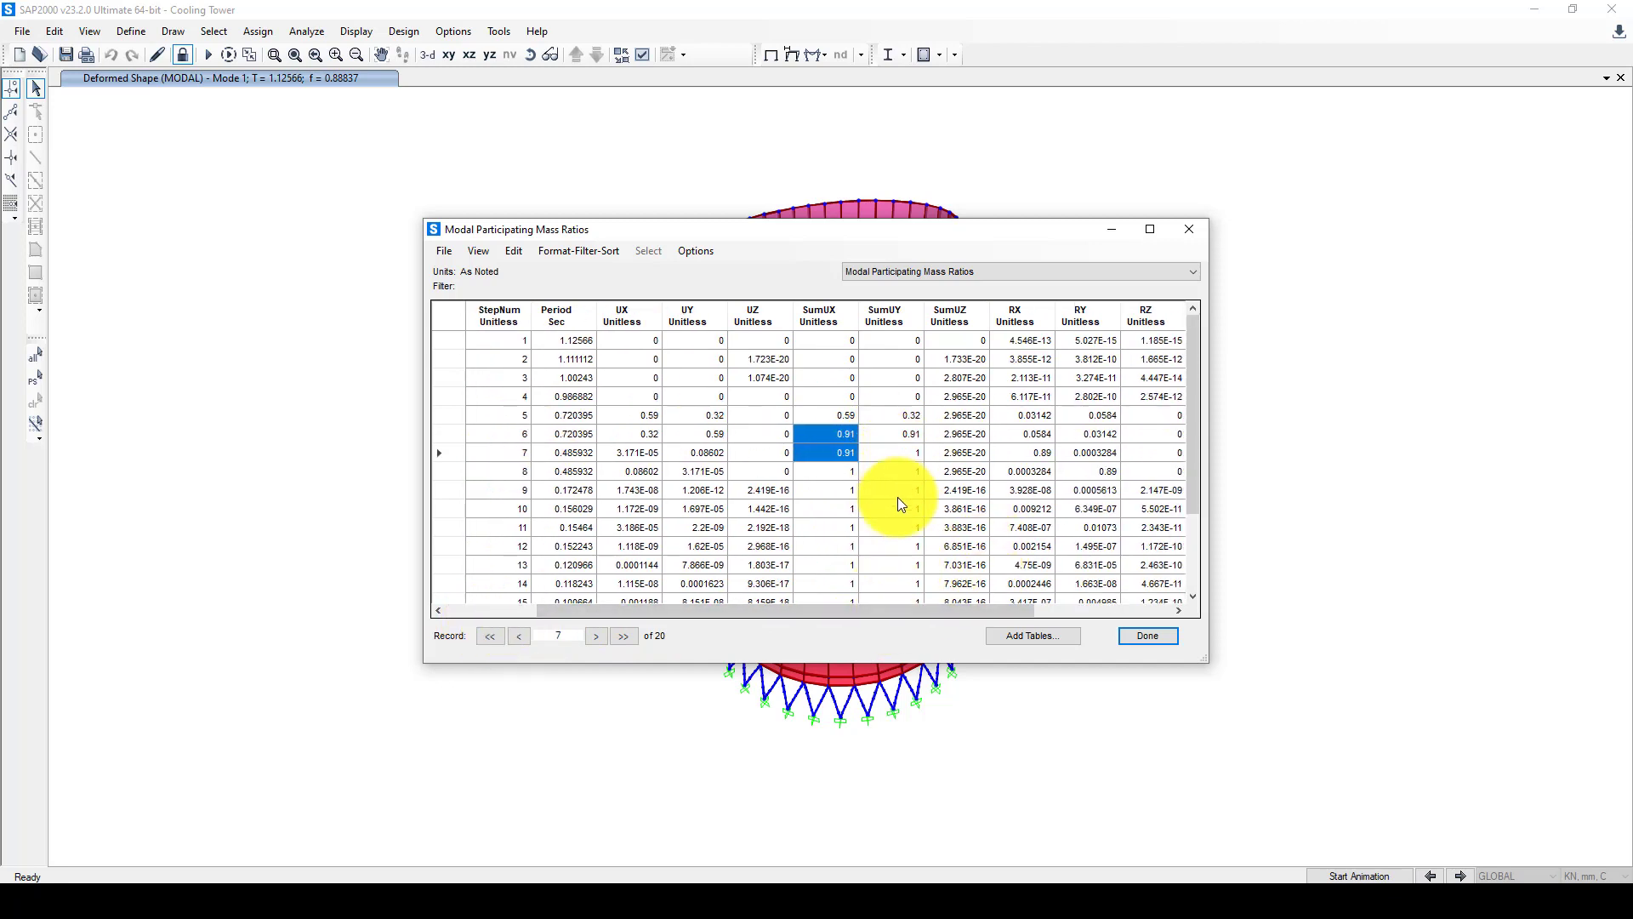
drag(897, 498, 896, 647)
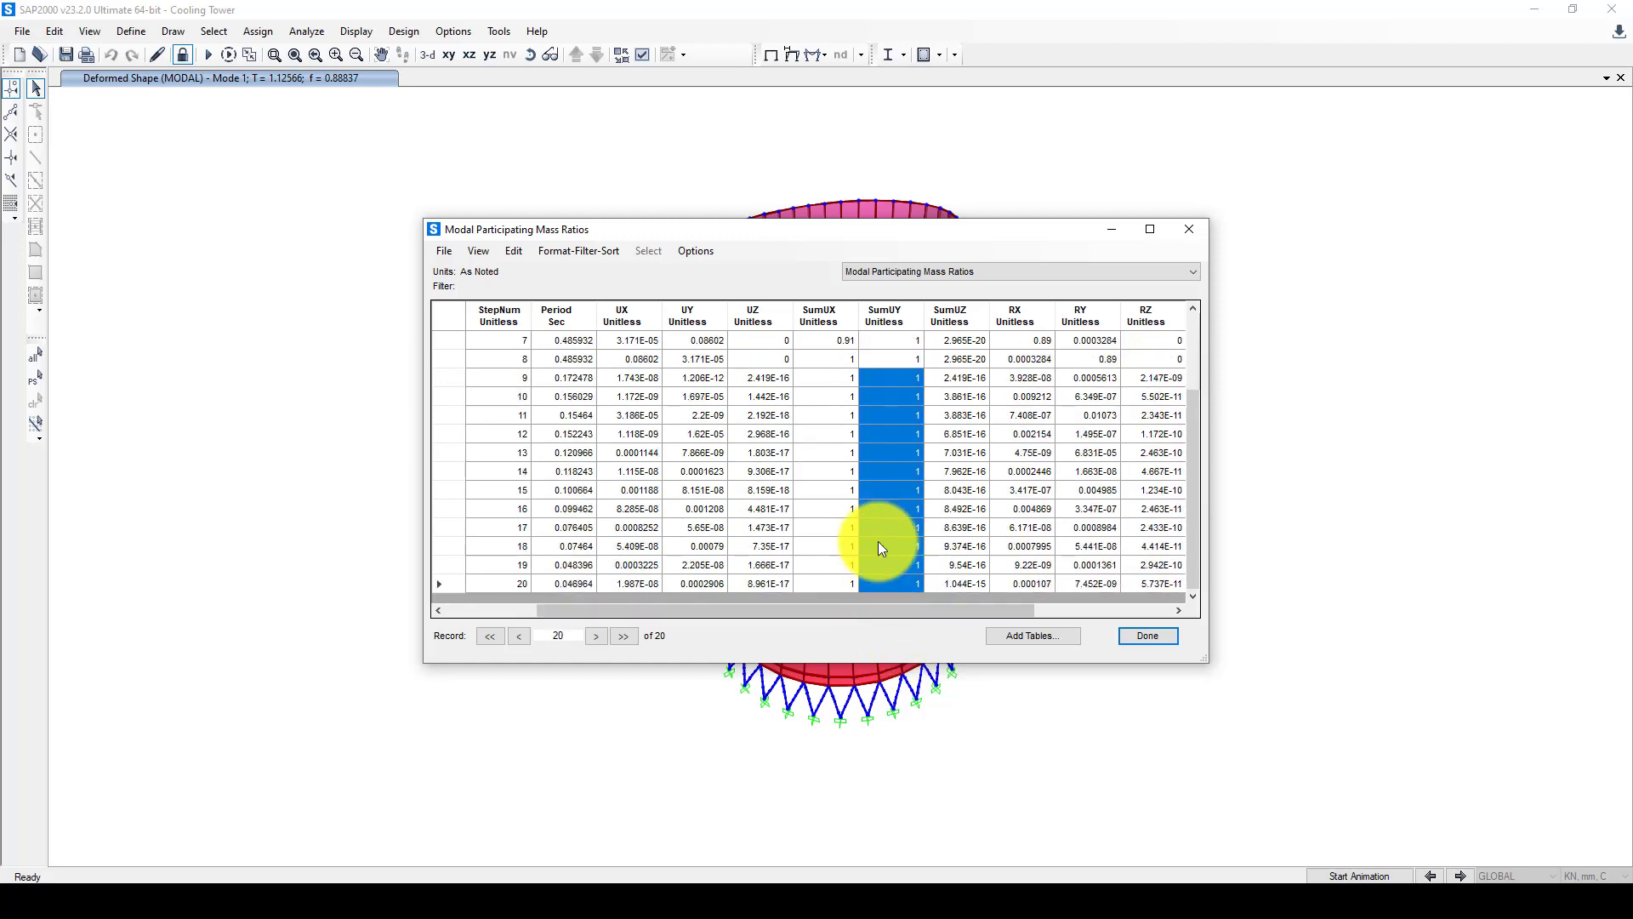
drag(521, 432, 788, 434)
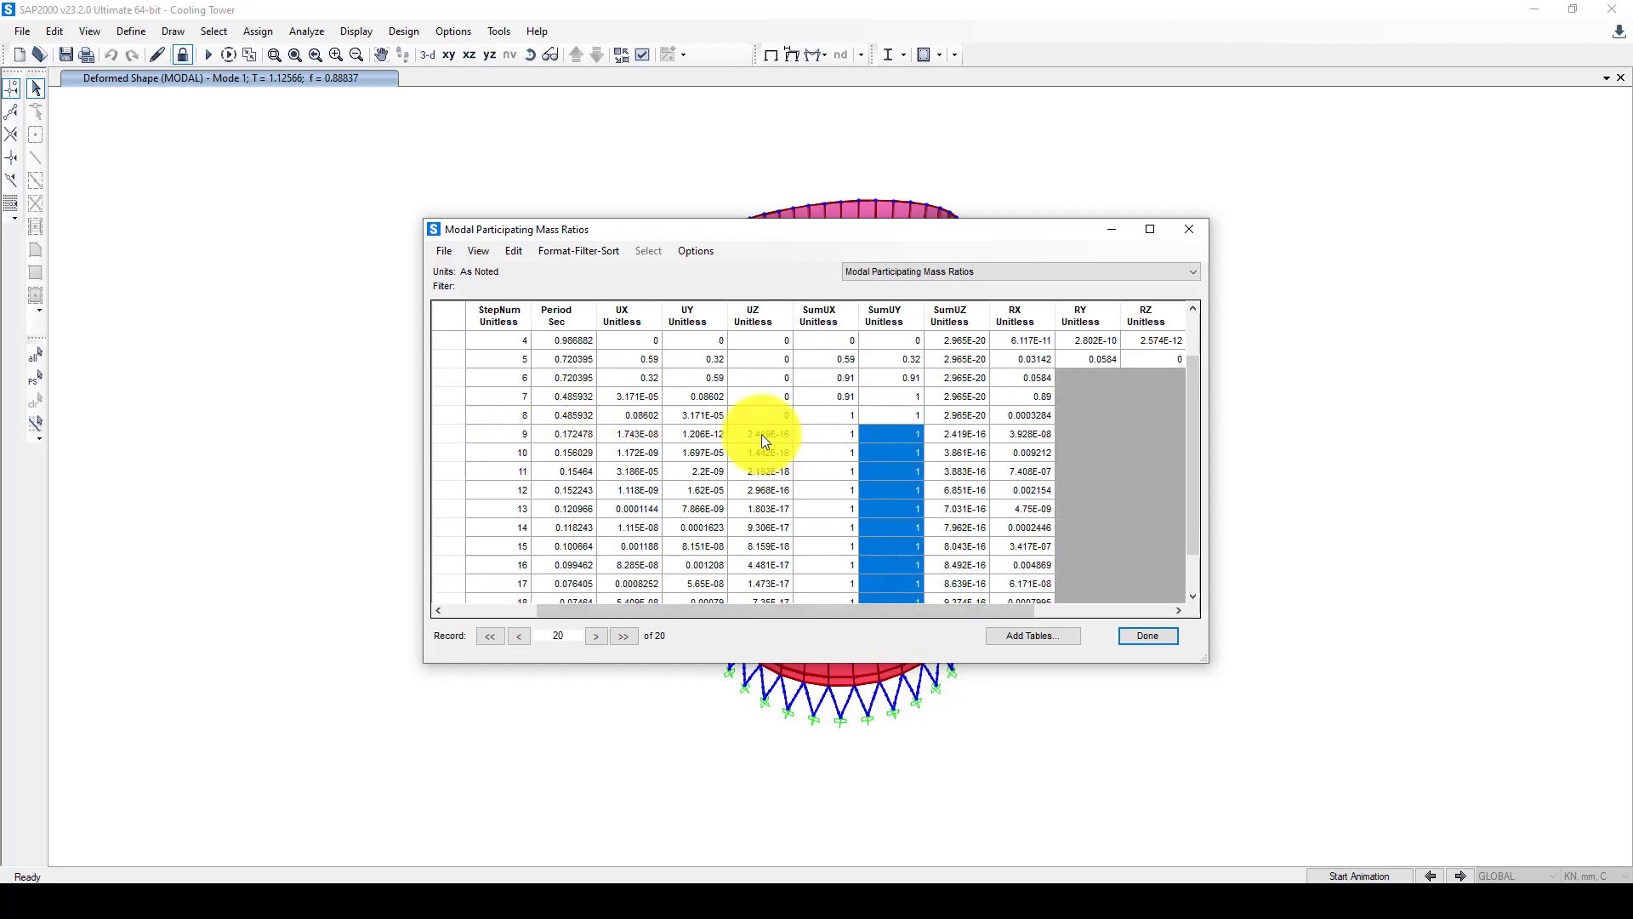
click(515, 376)
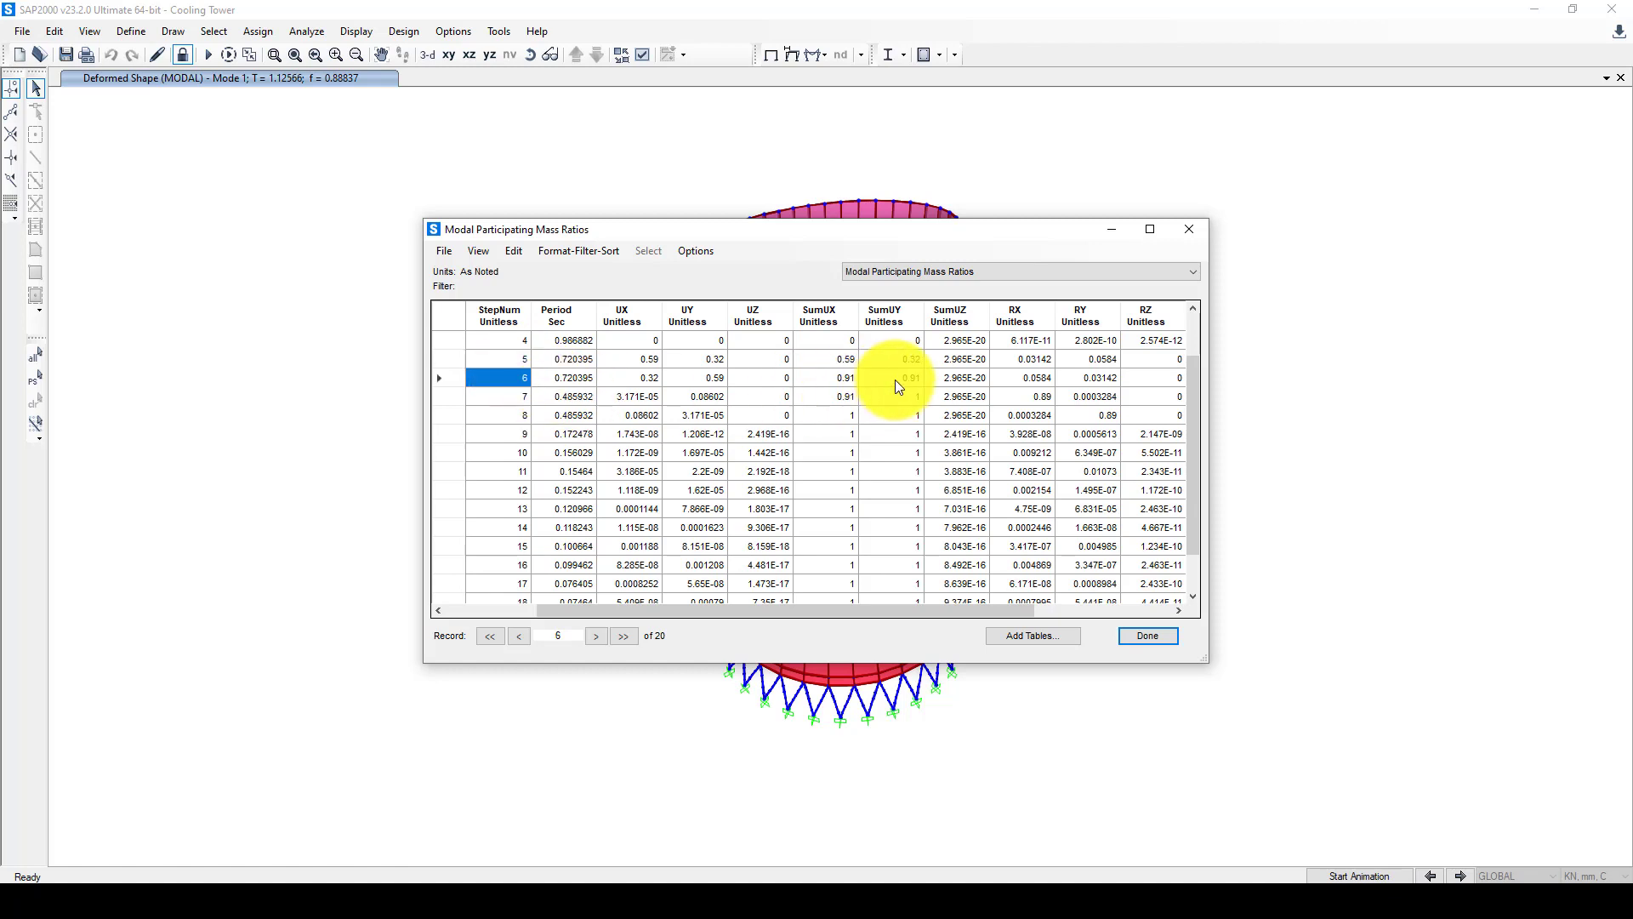
drag(890, 400, 889, 650)
click(839, 359)
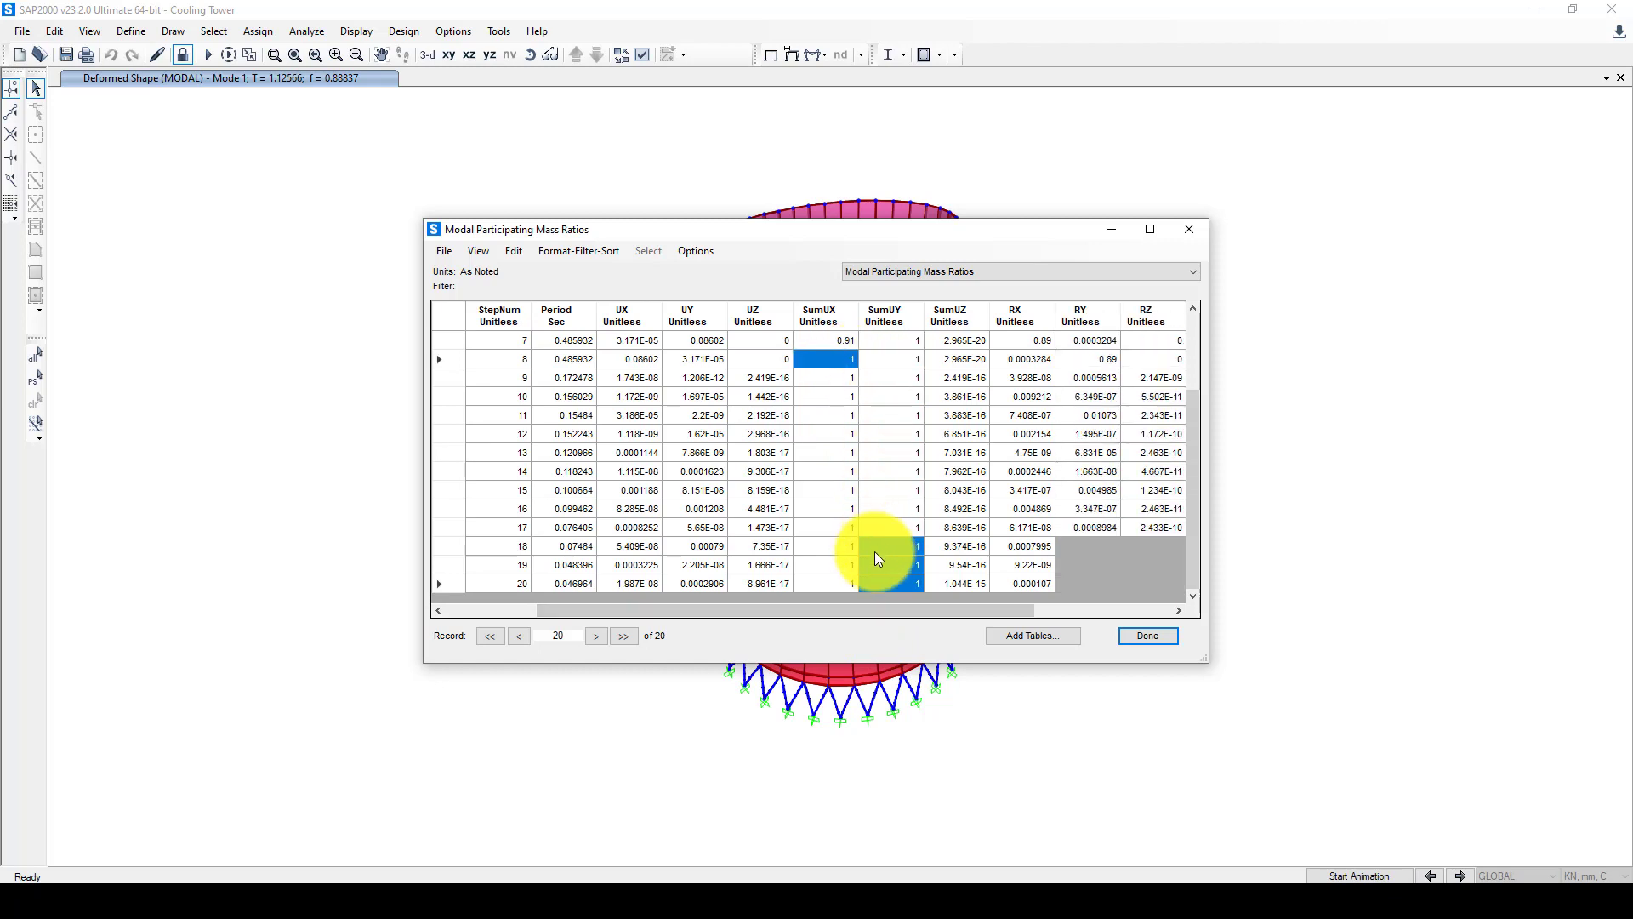
drag(875, 558, 885, 426)
scroll(851, 412, up, 2)
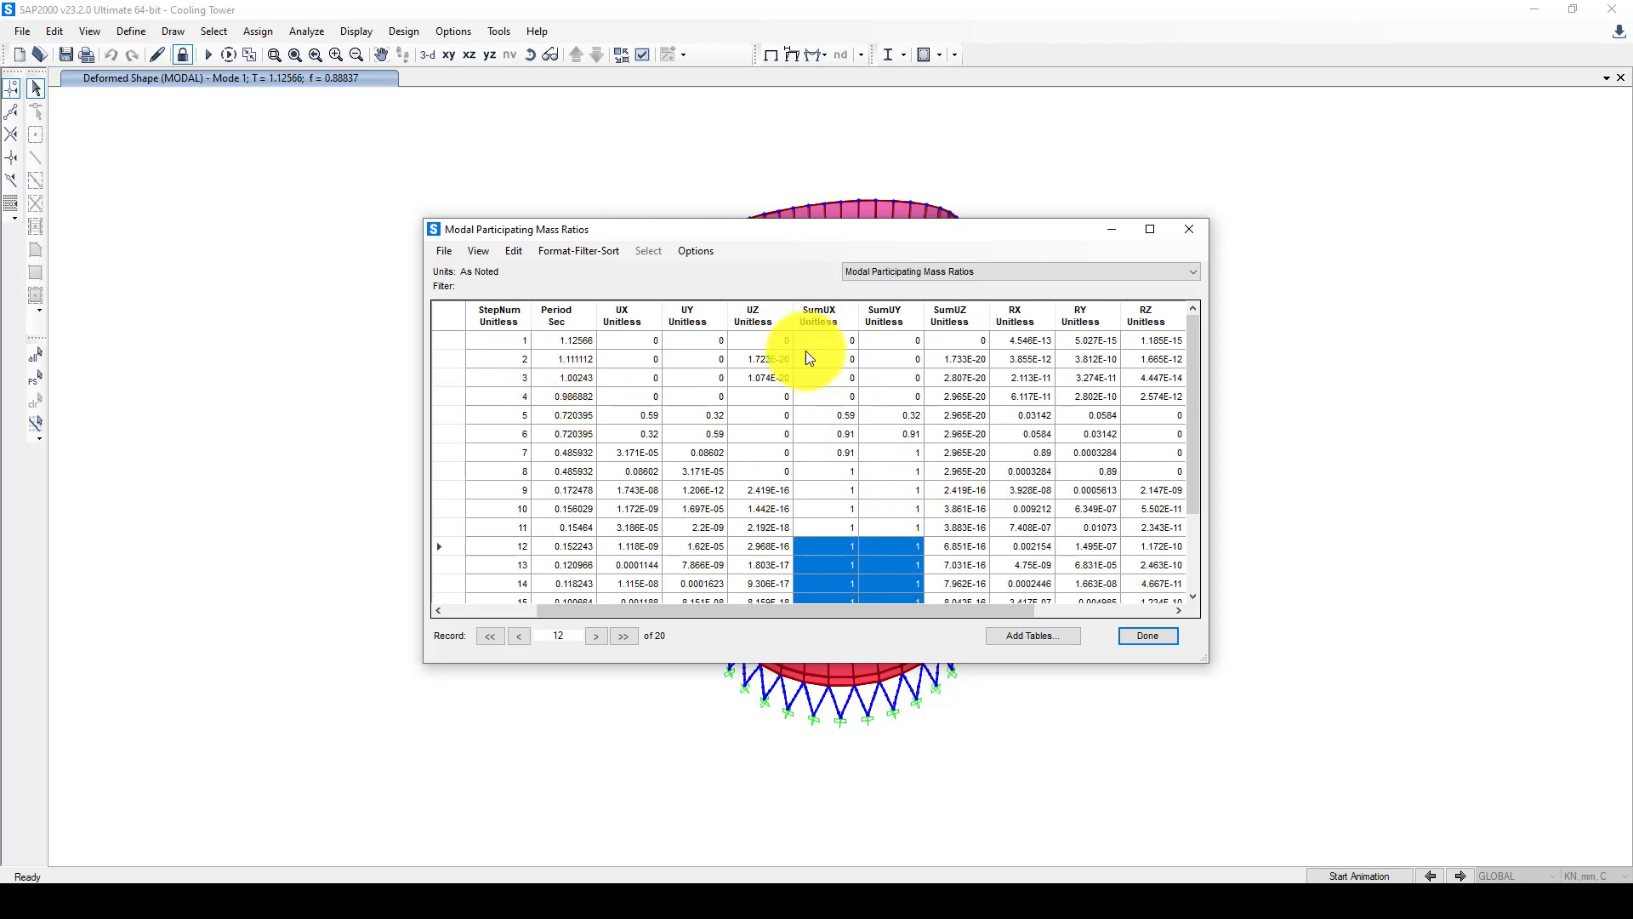
Step: Close the mass ratios table, animate Mode 1, step to Mode 2, and stop the animation
click(1147, 635)
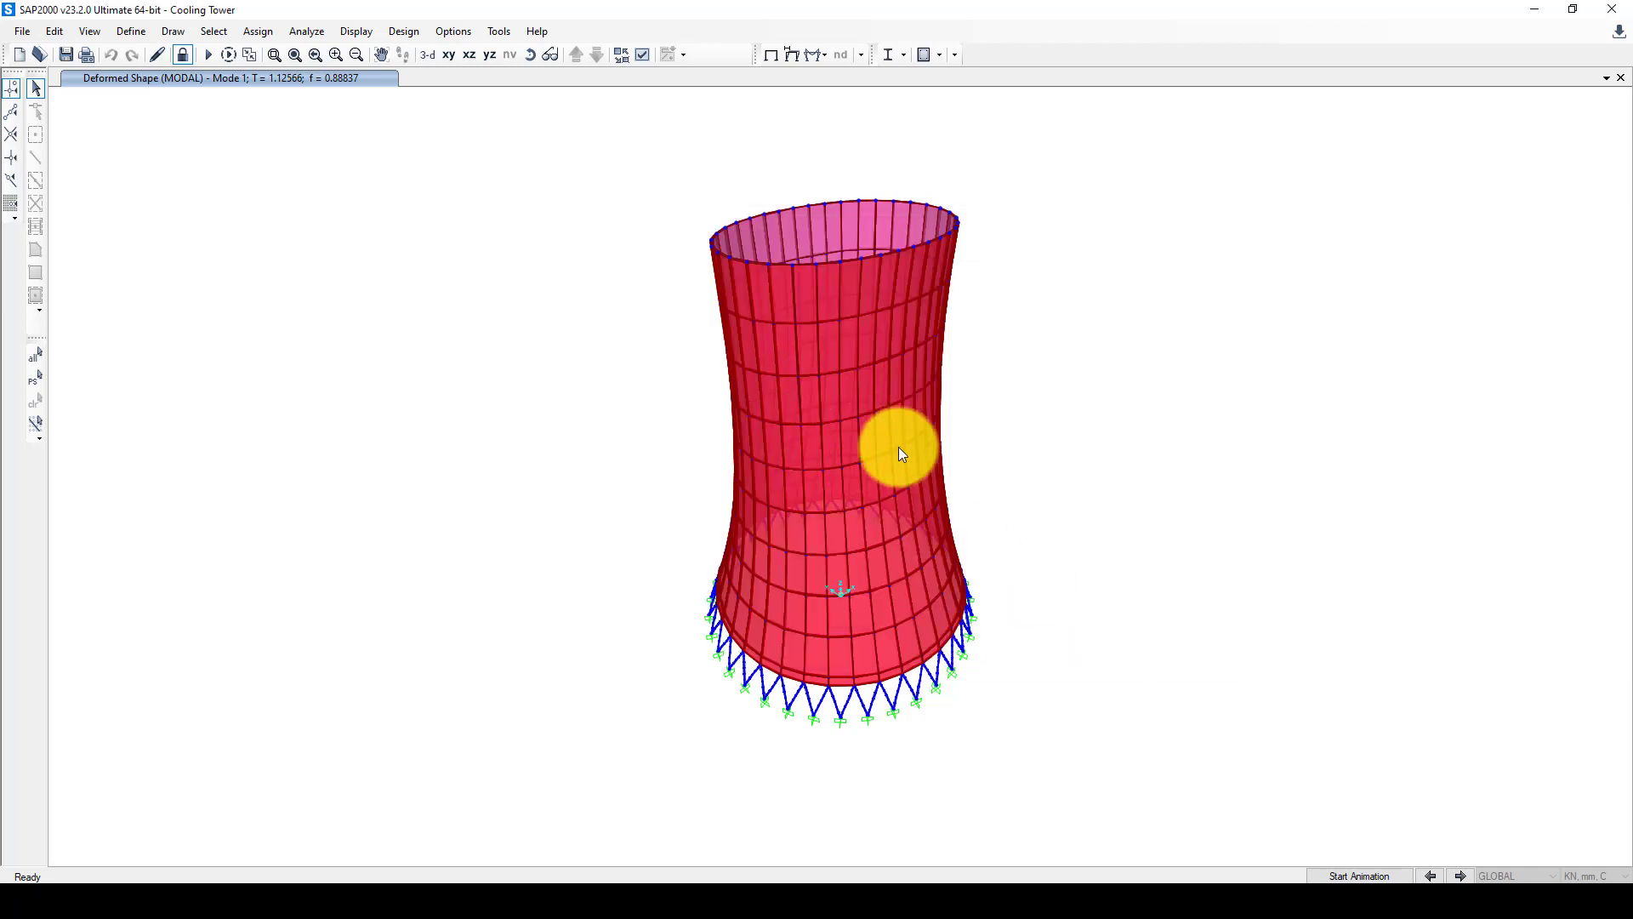
click(1357, 876)
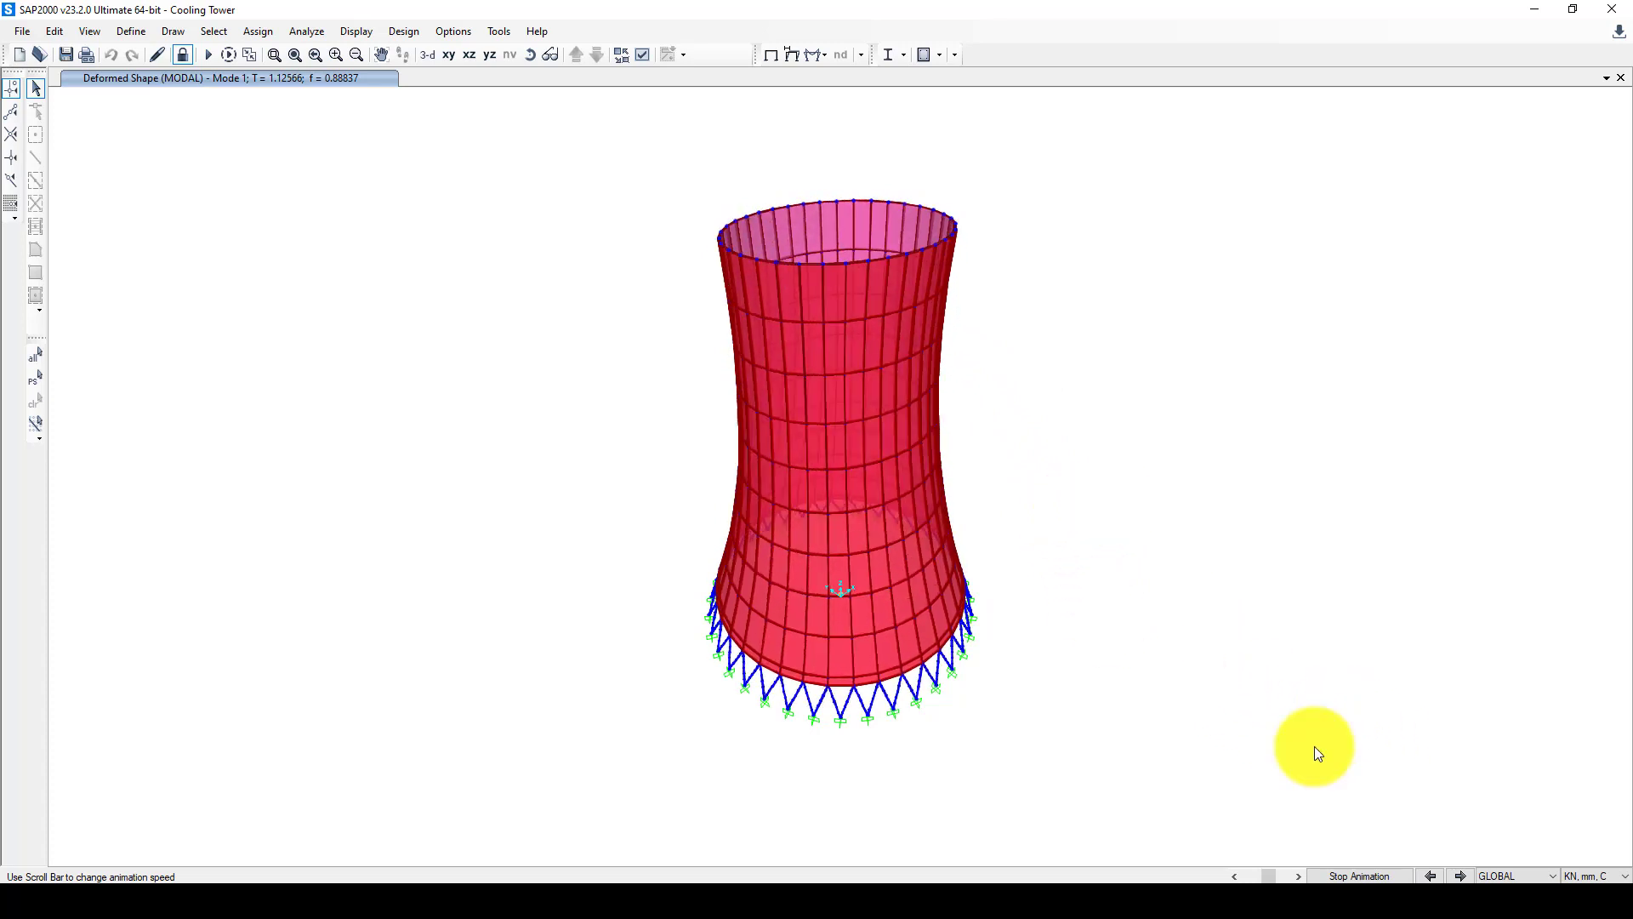
click(1460, 876)
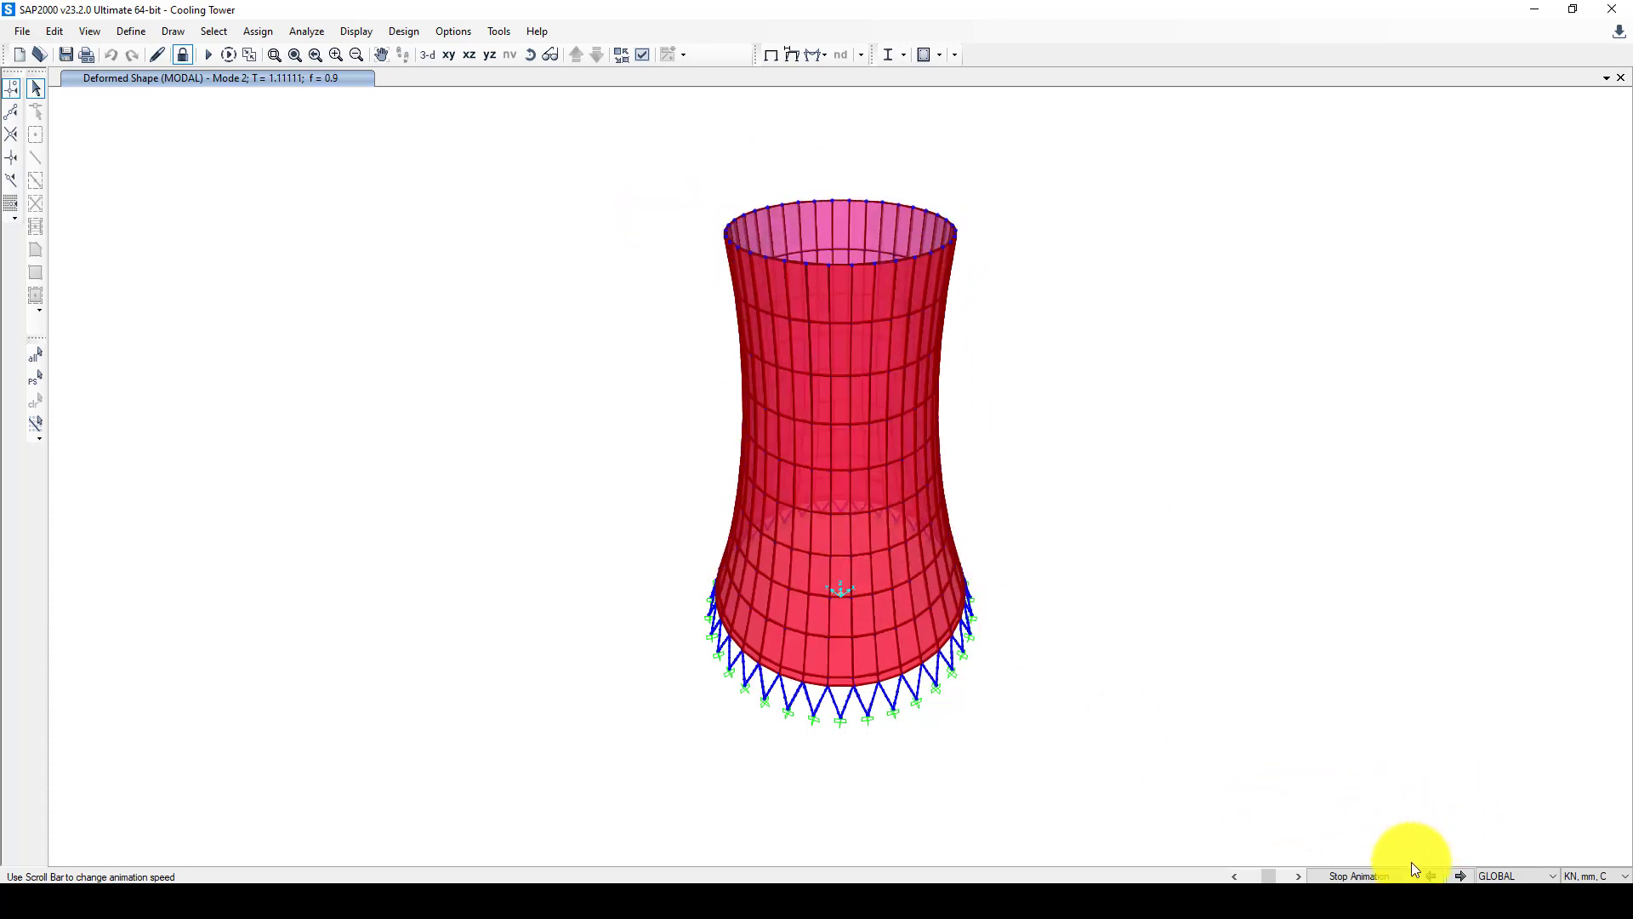
click(1378, 877)
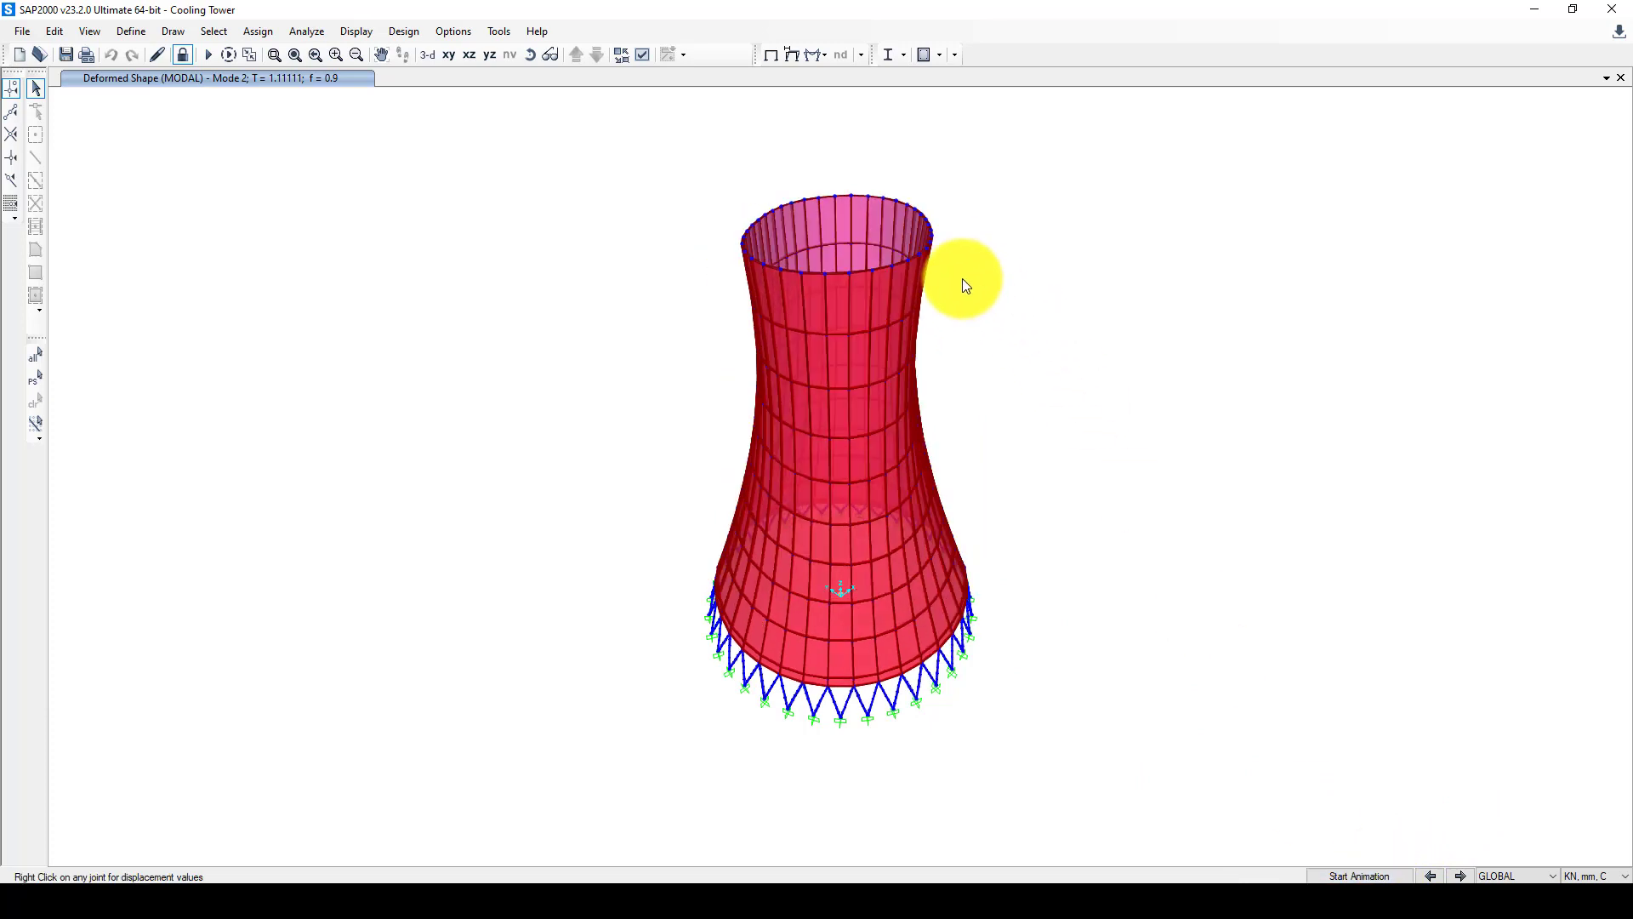
Step: Redisplay the MODAL Mode 1 shape with Ux contours and a colour legend (period 1.12566)
click(358, 33)
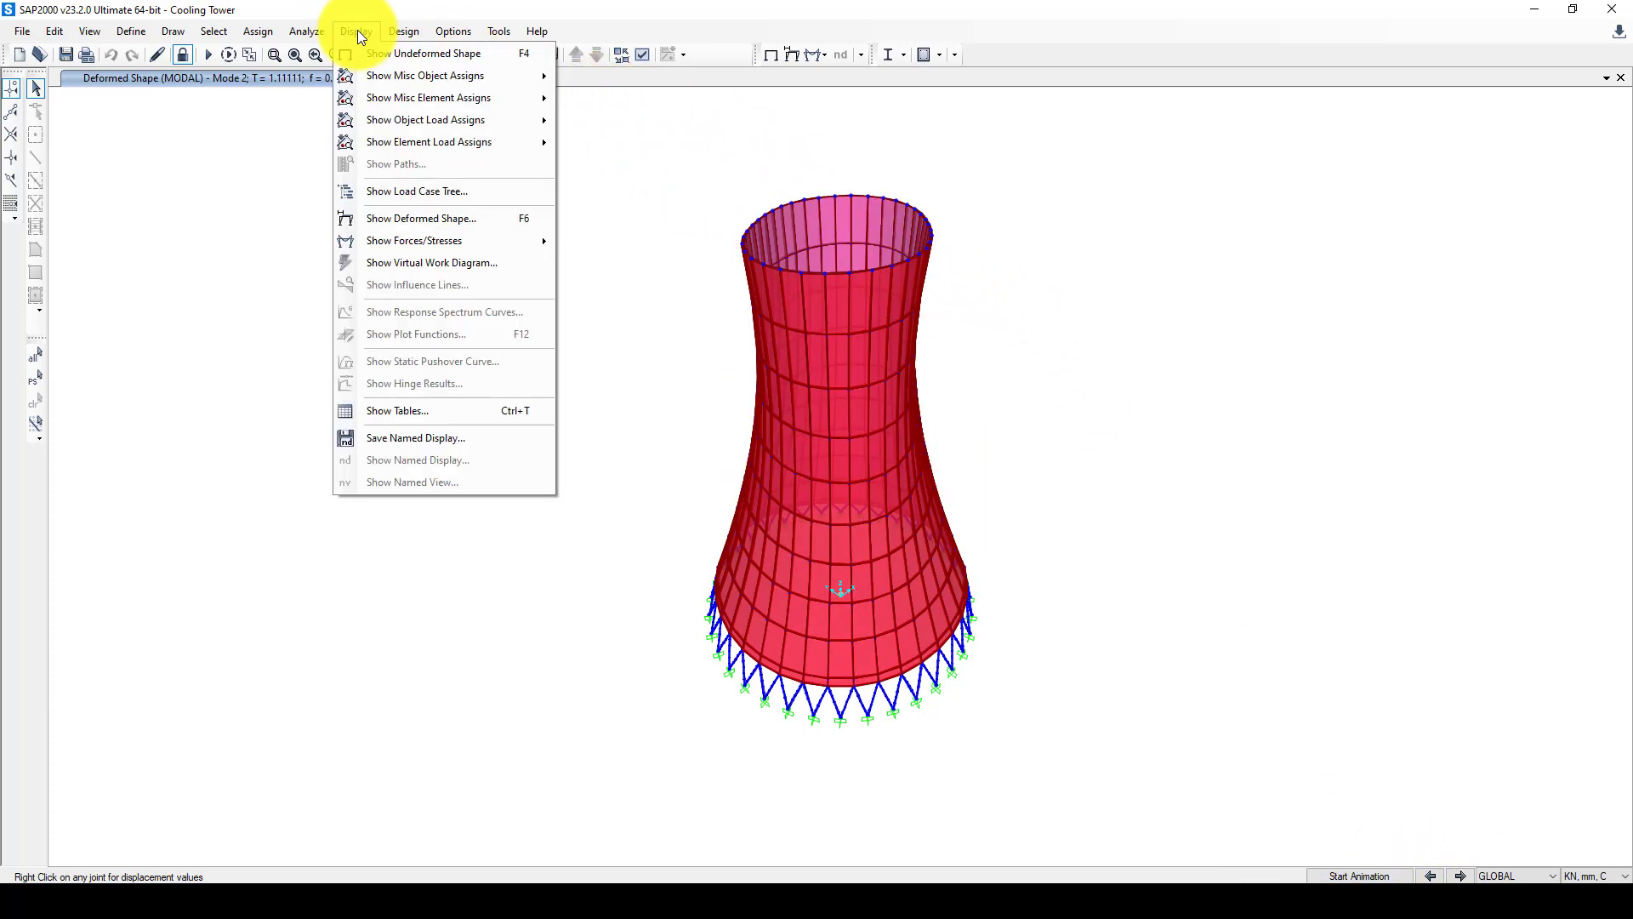
click(357, 31)
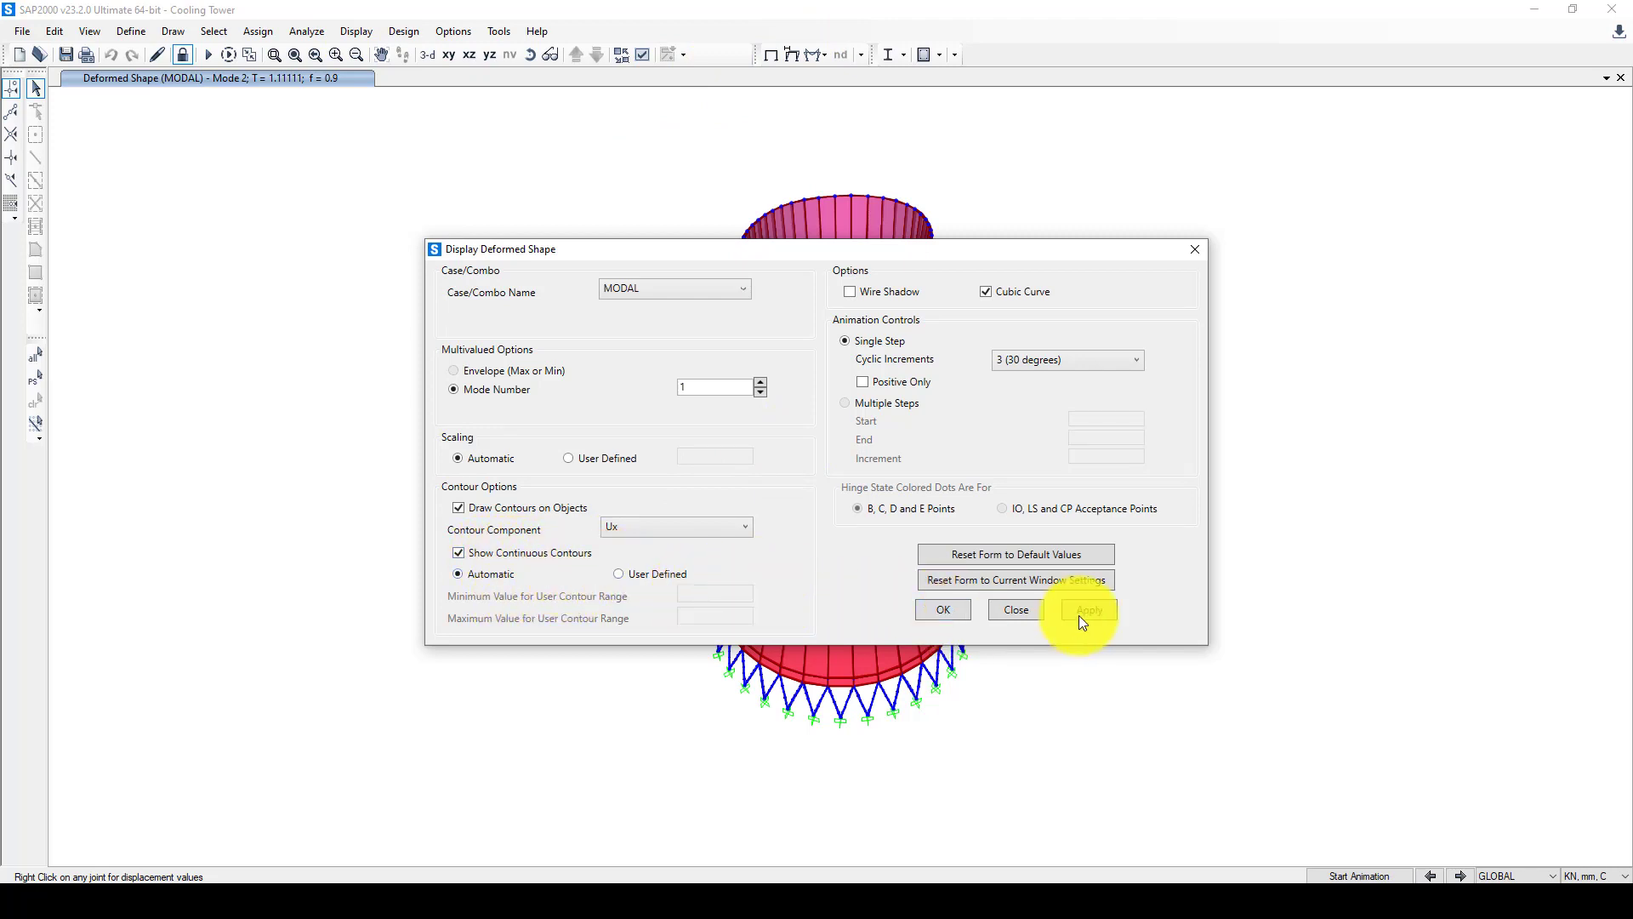
click(941, 610)
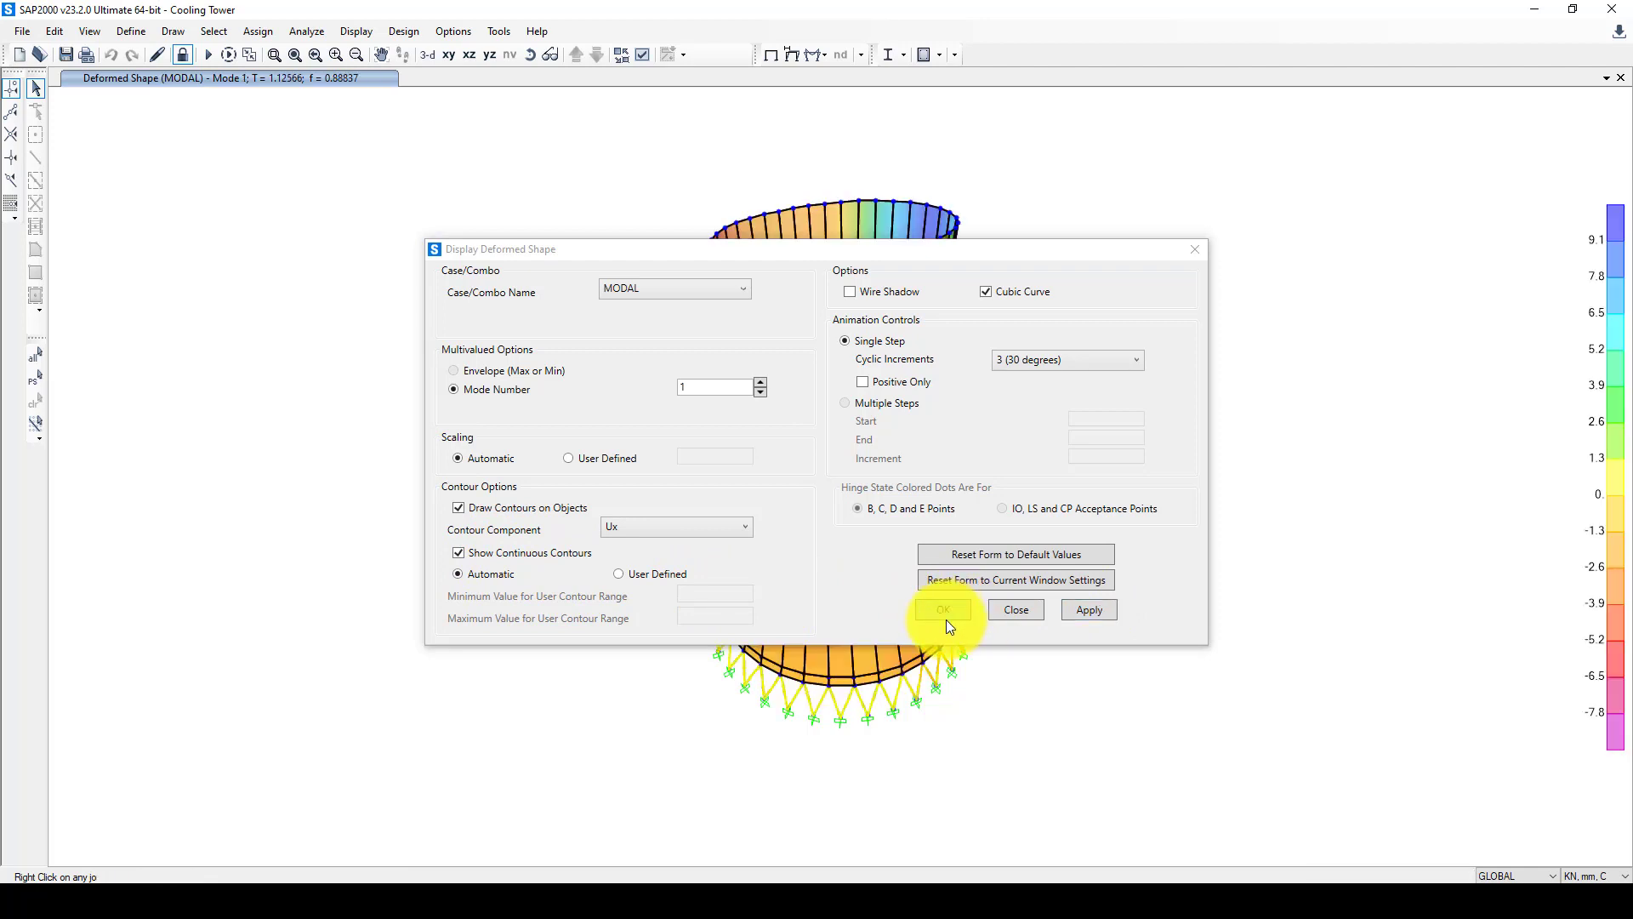
click(1014, 610)
click(1195, 249)
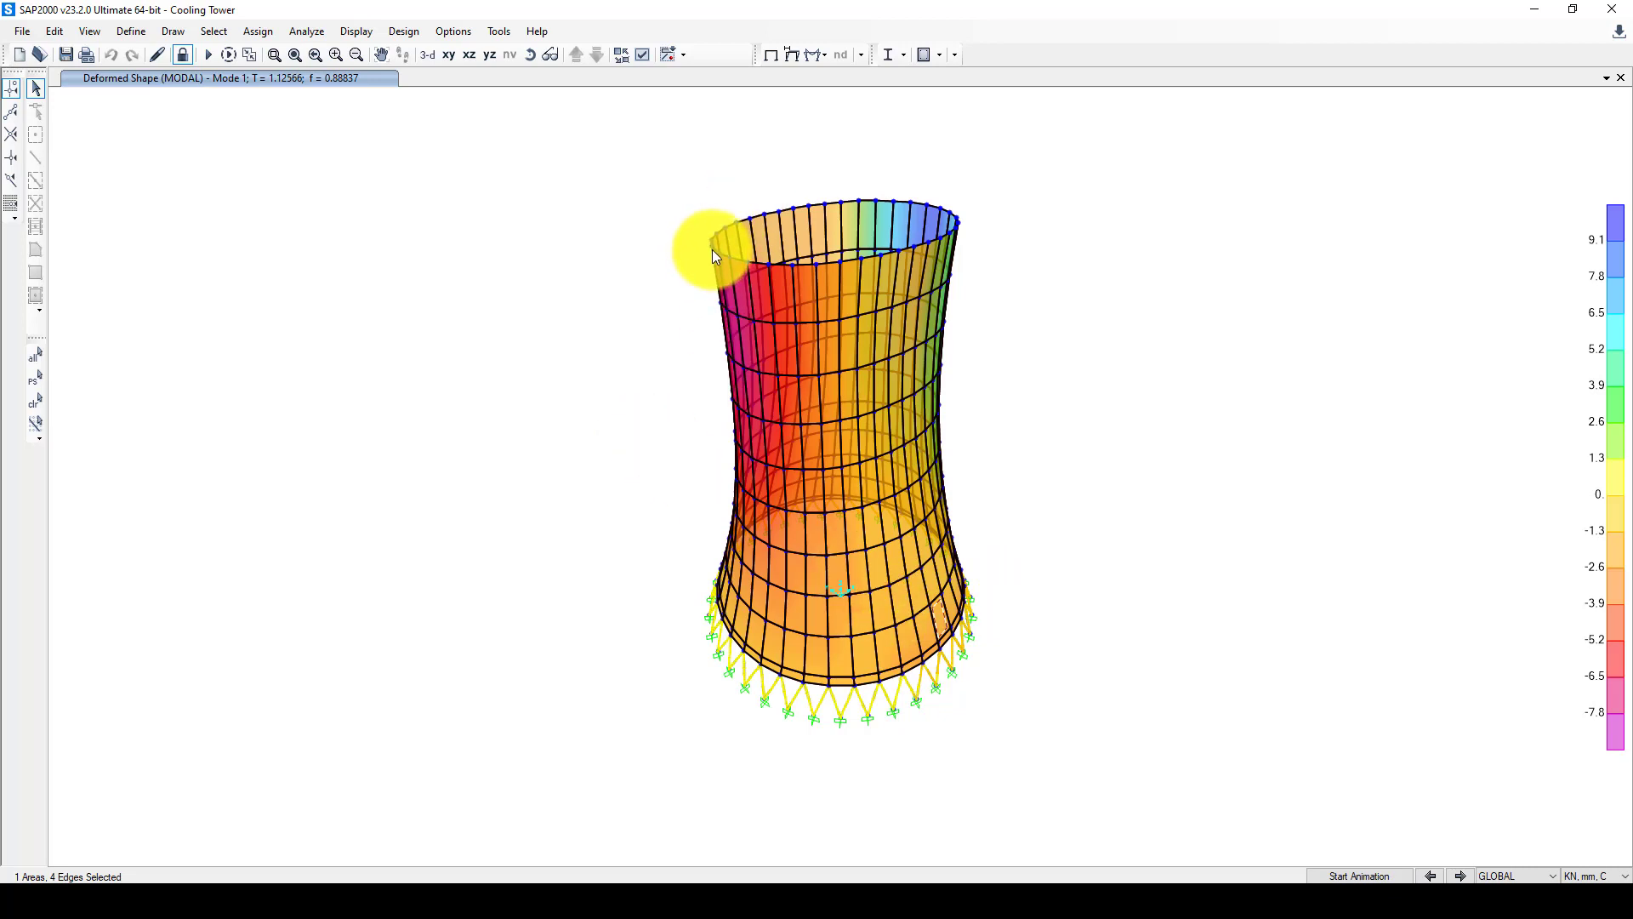
Step: Select a rim shell panel, advance to Mode 3, and play then stop its animation
mouse_move(711, 247)
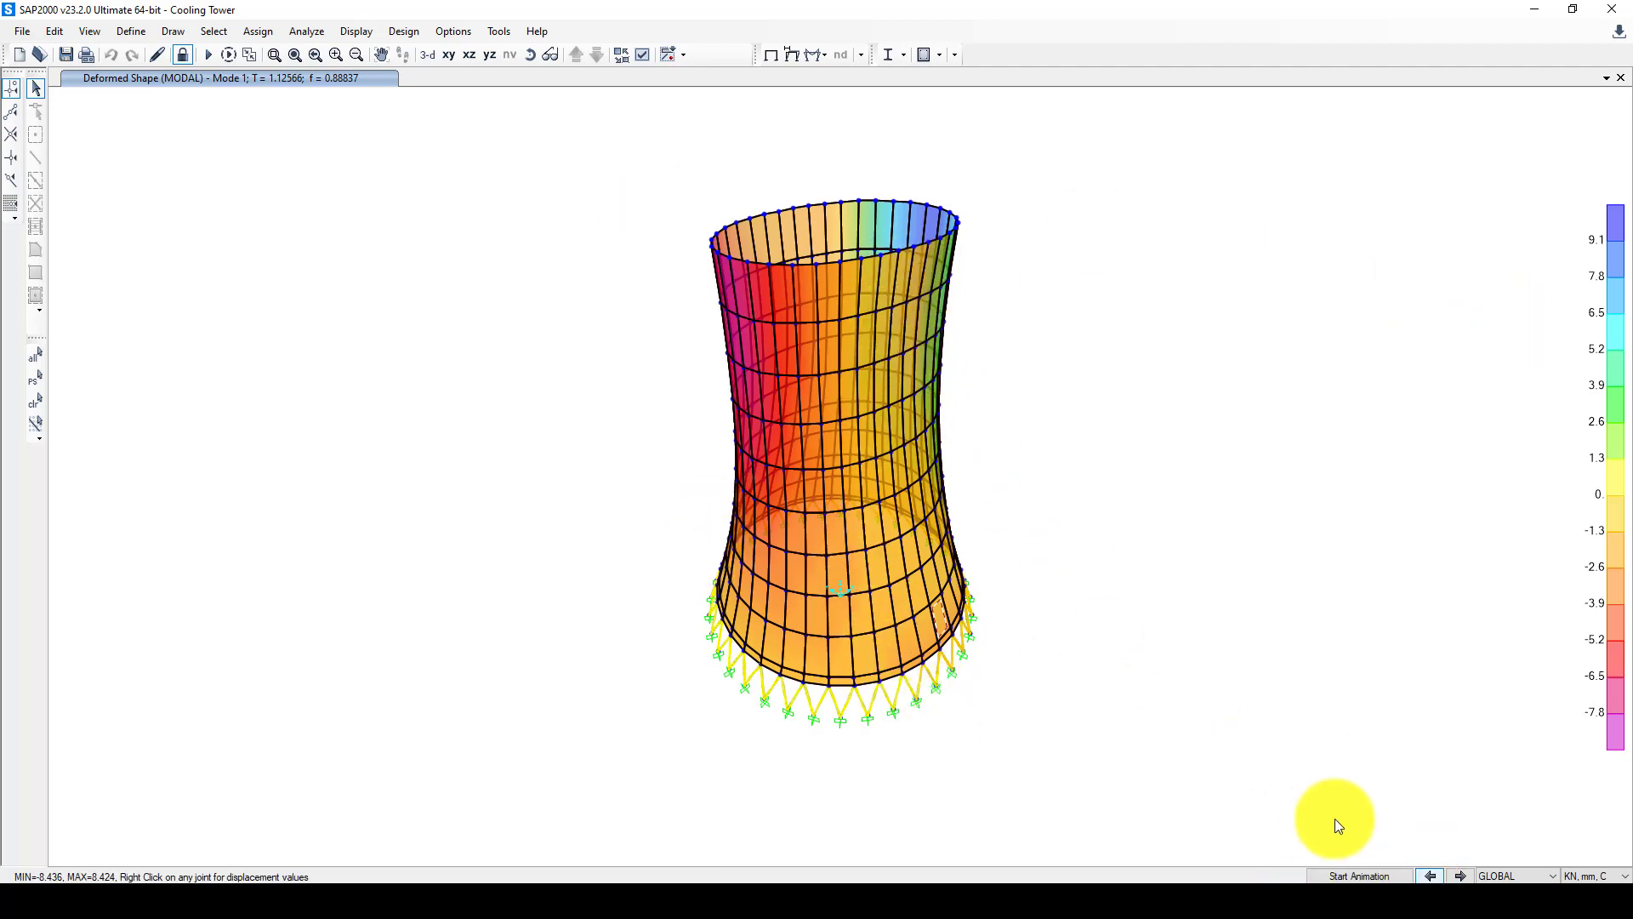
click(950, 202)
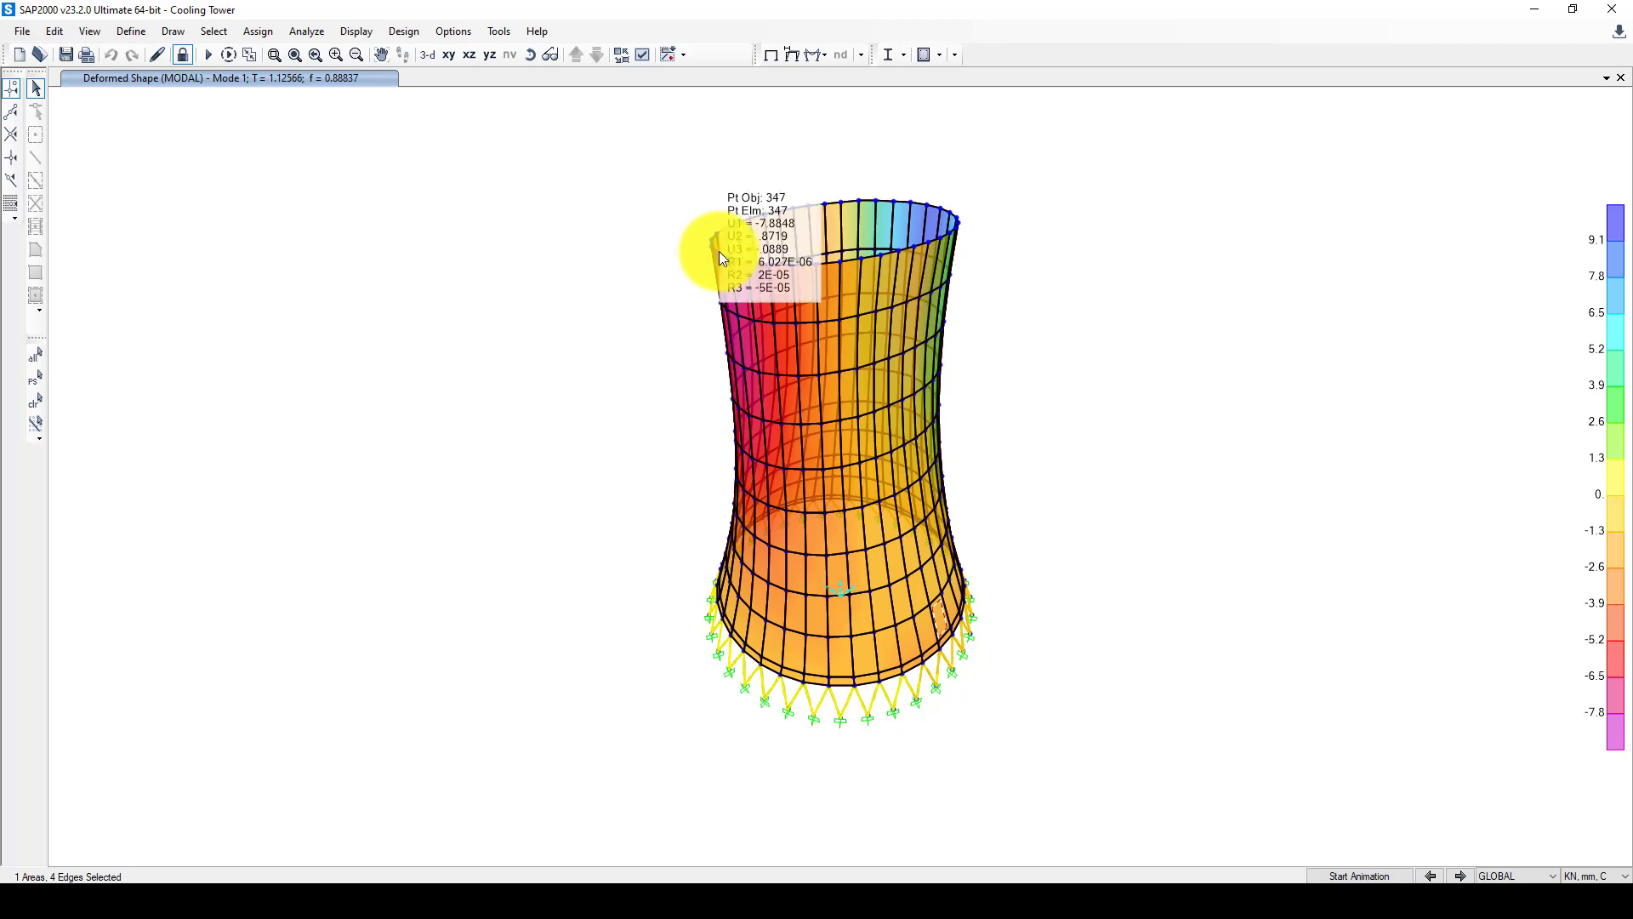
mouse_move(956, 222)
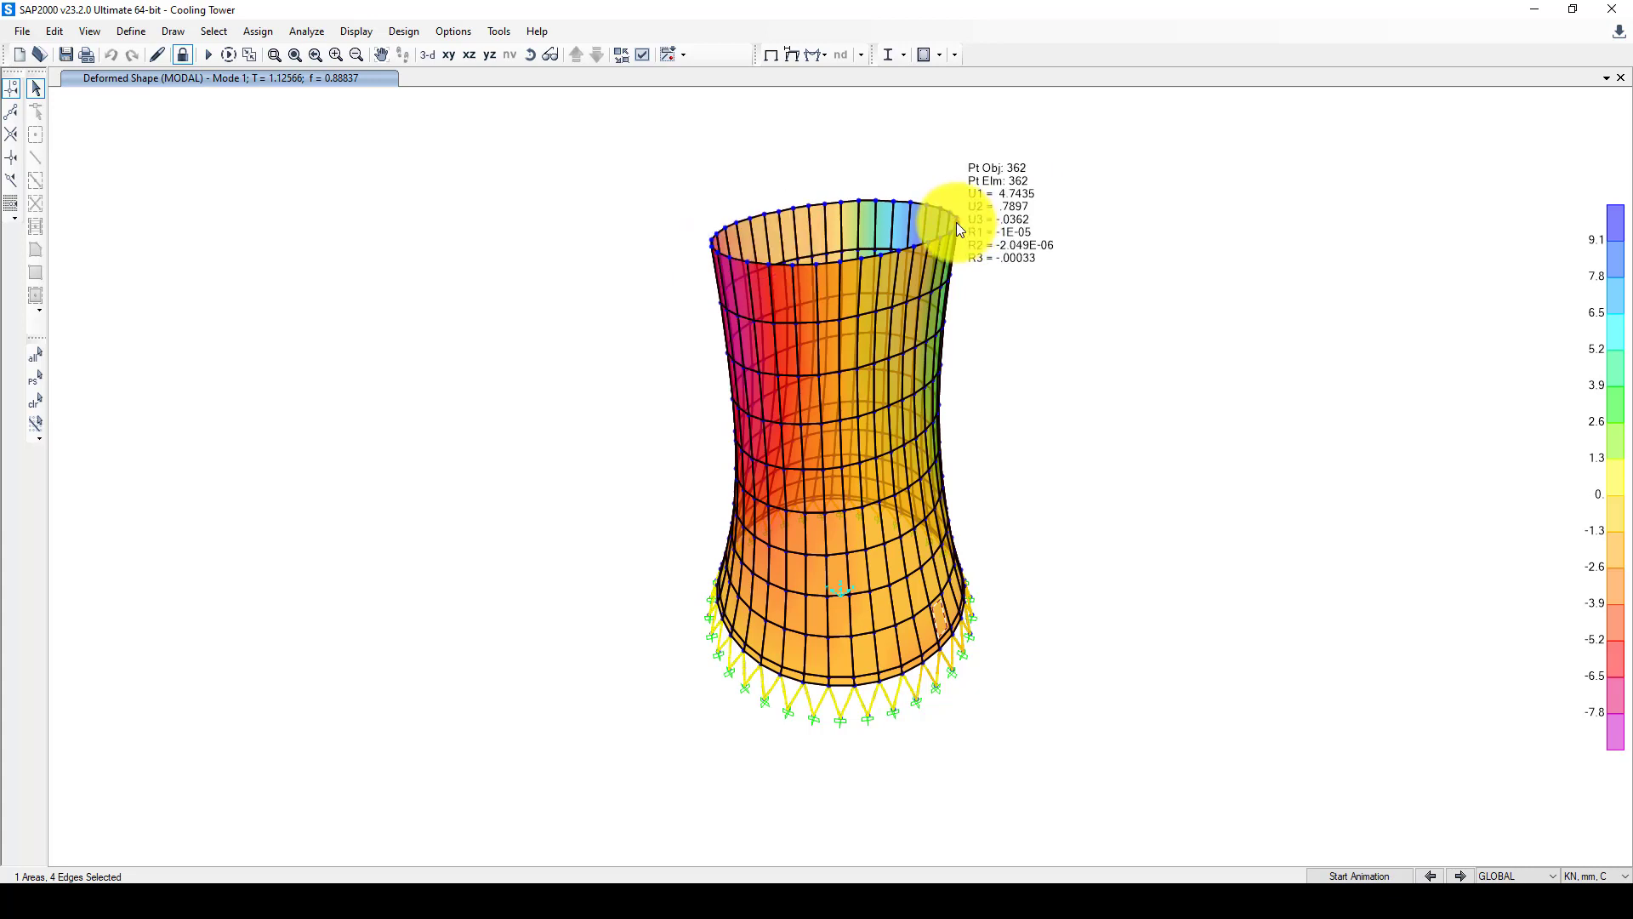
click(1460, 876)
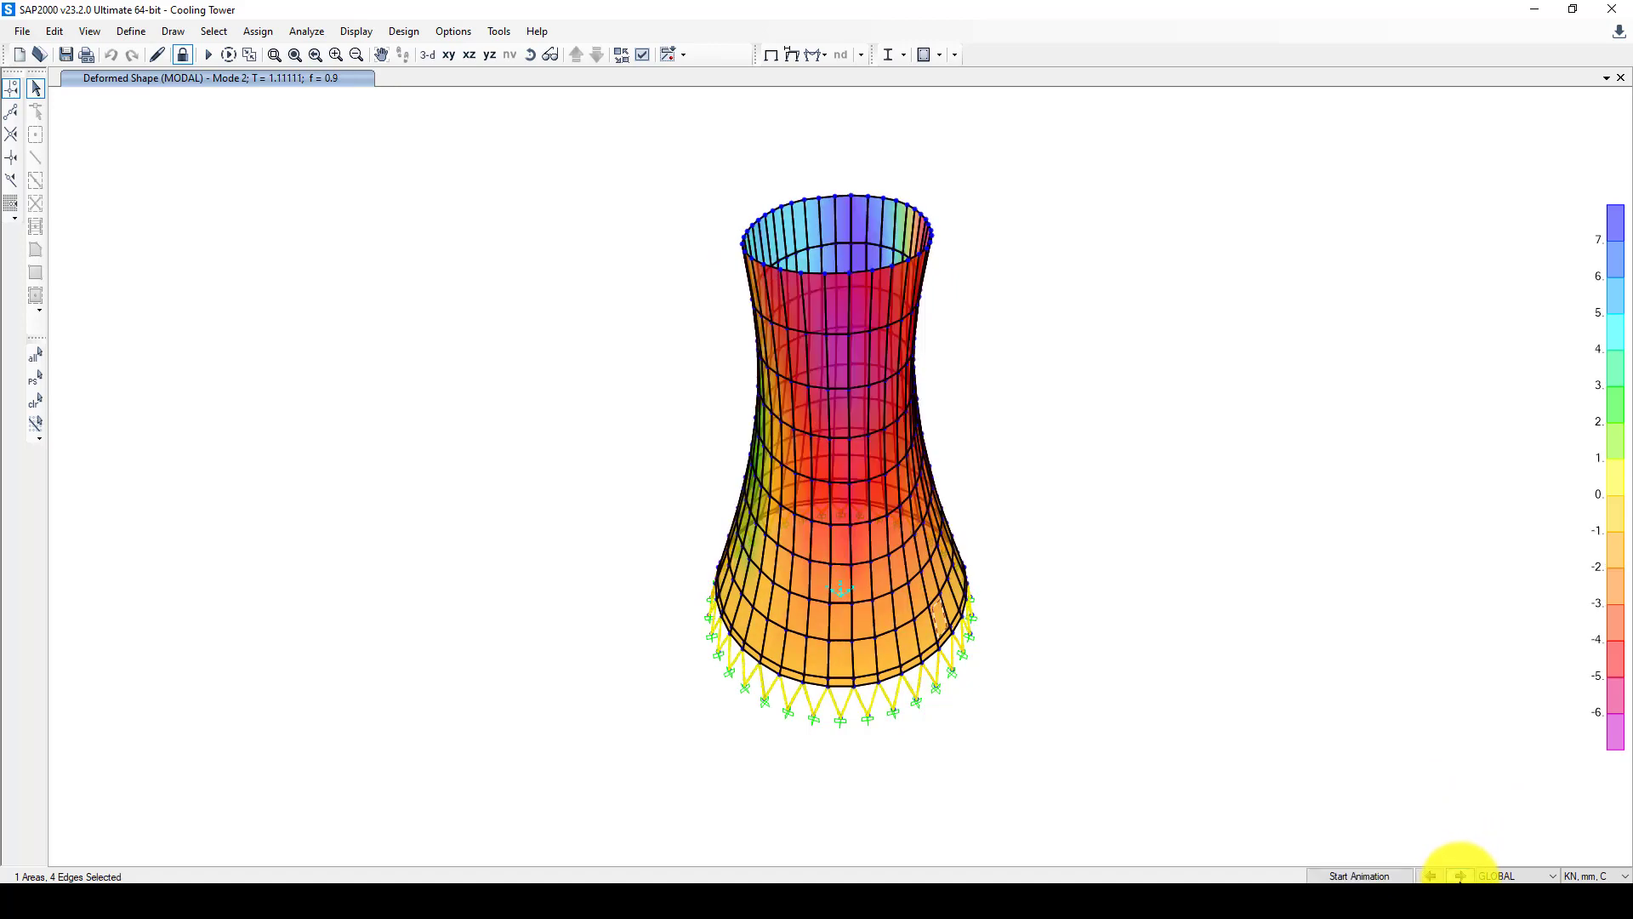
click(1459, 876)
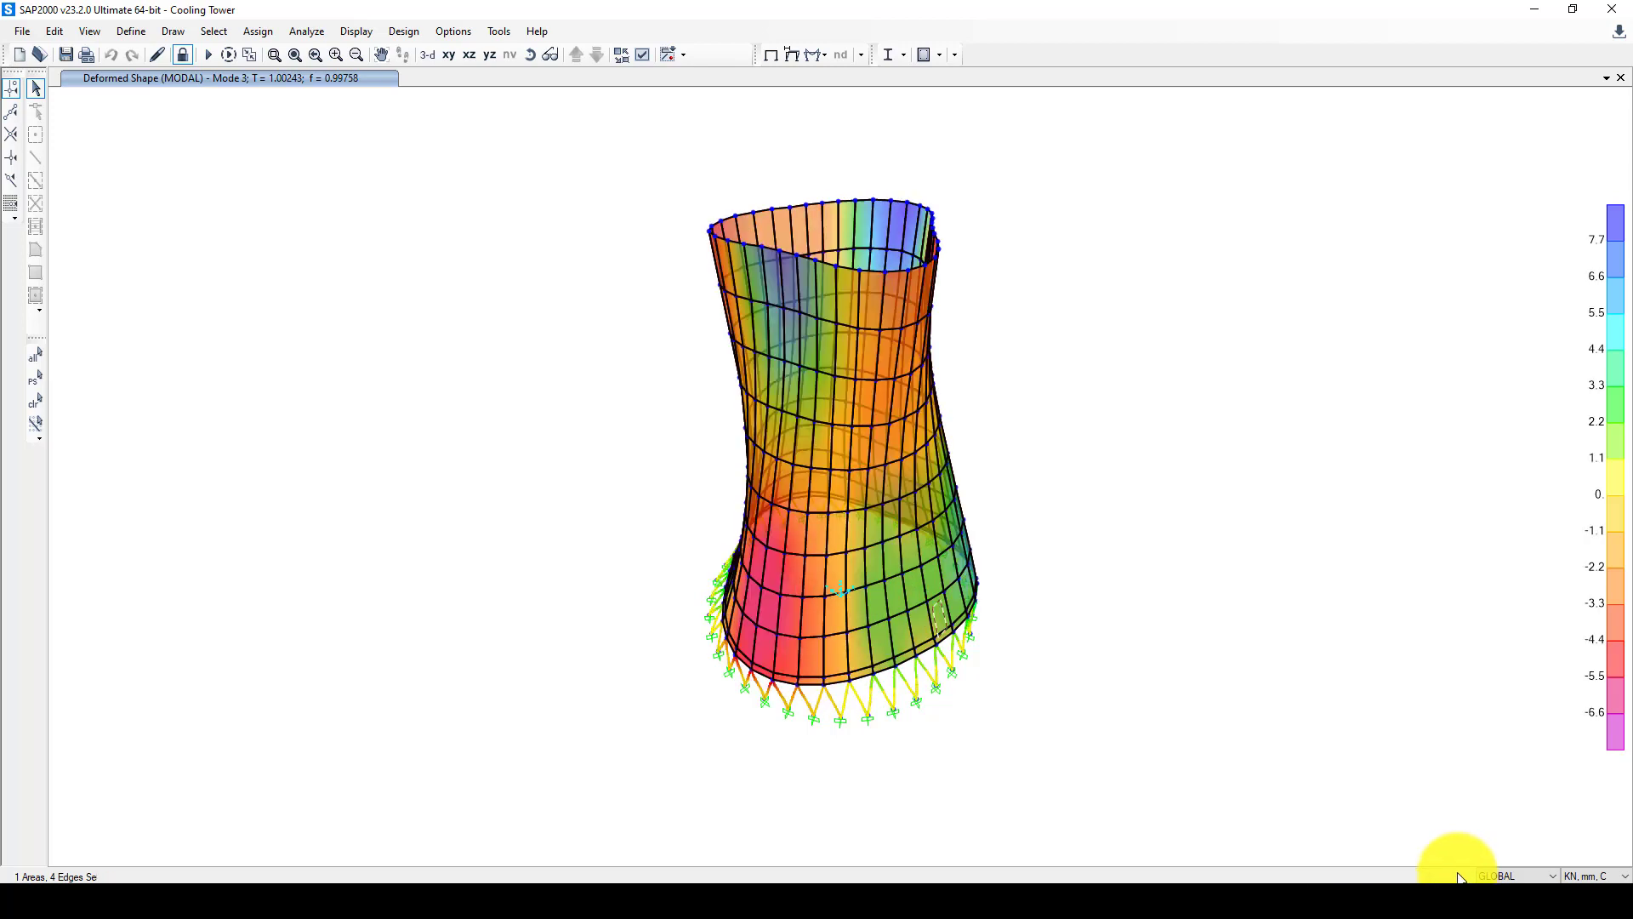
click(1363, 876)
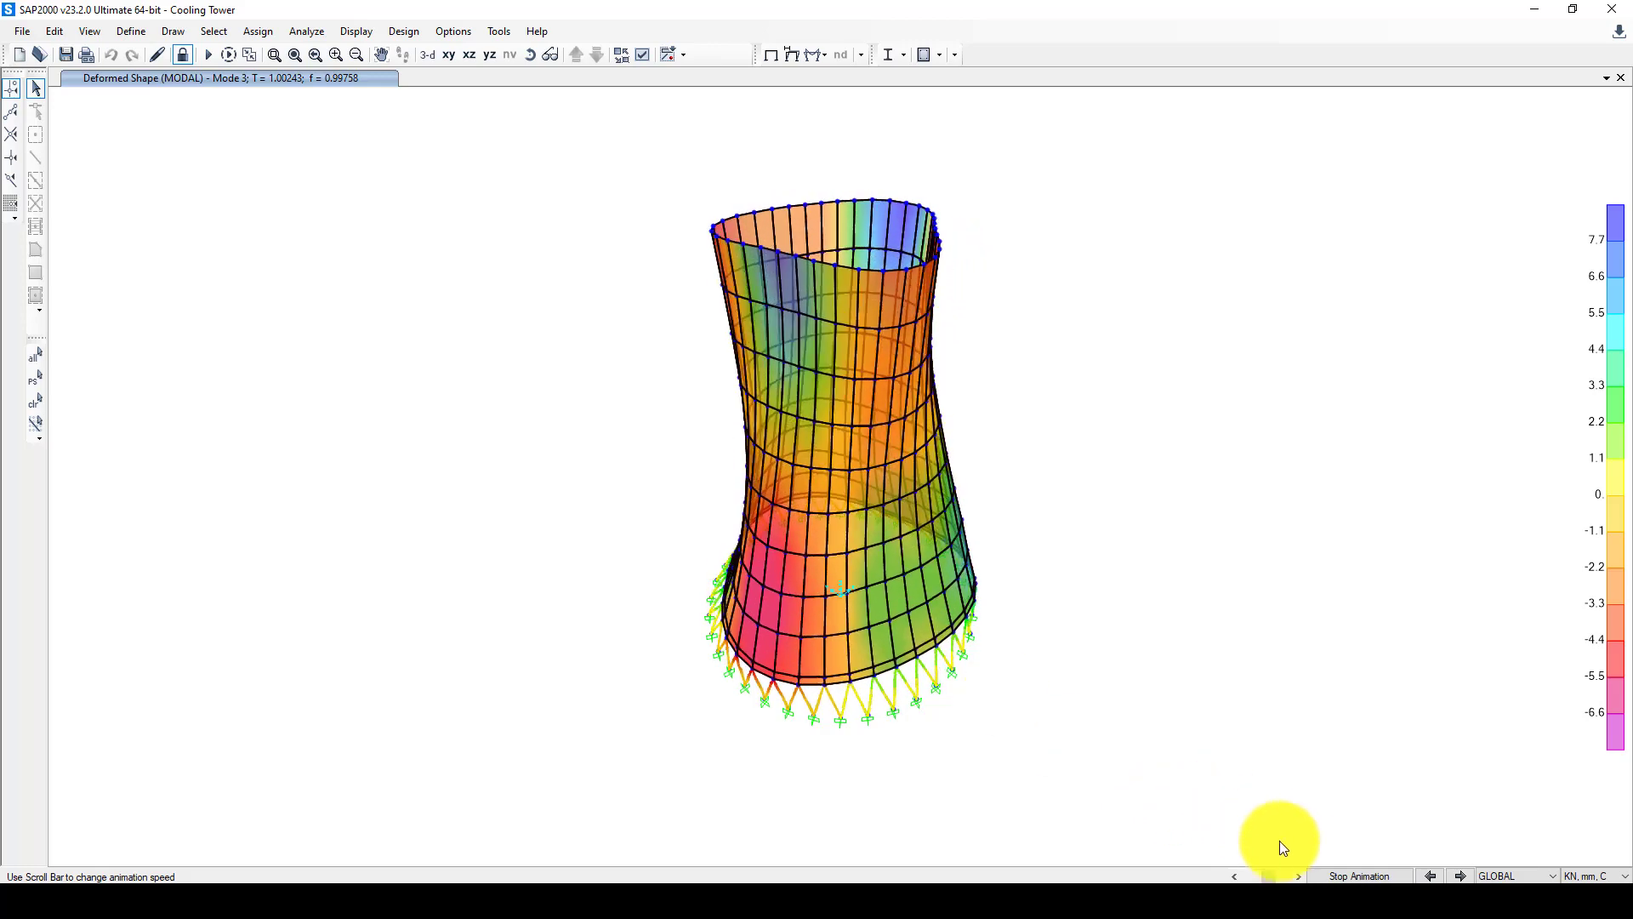
click(1361, 876)
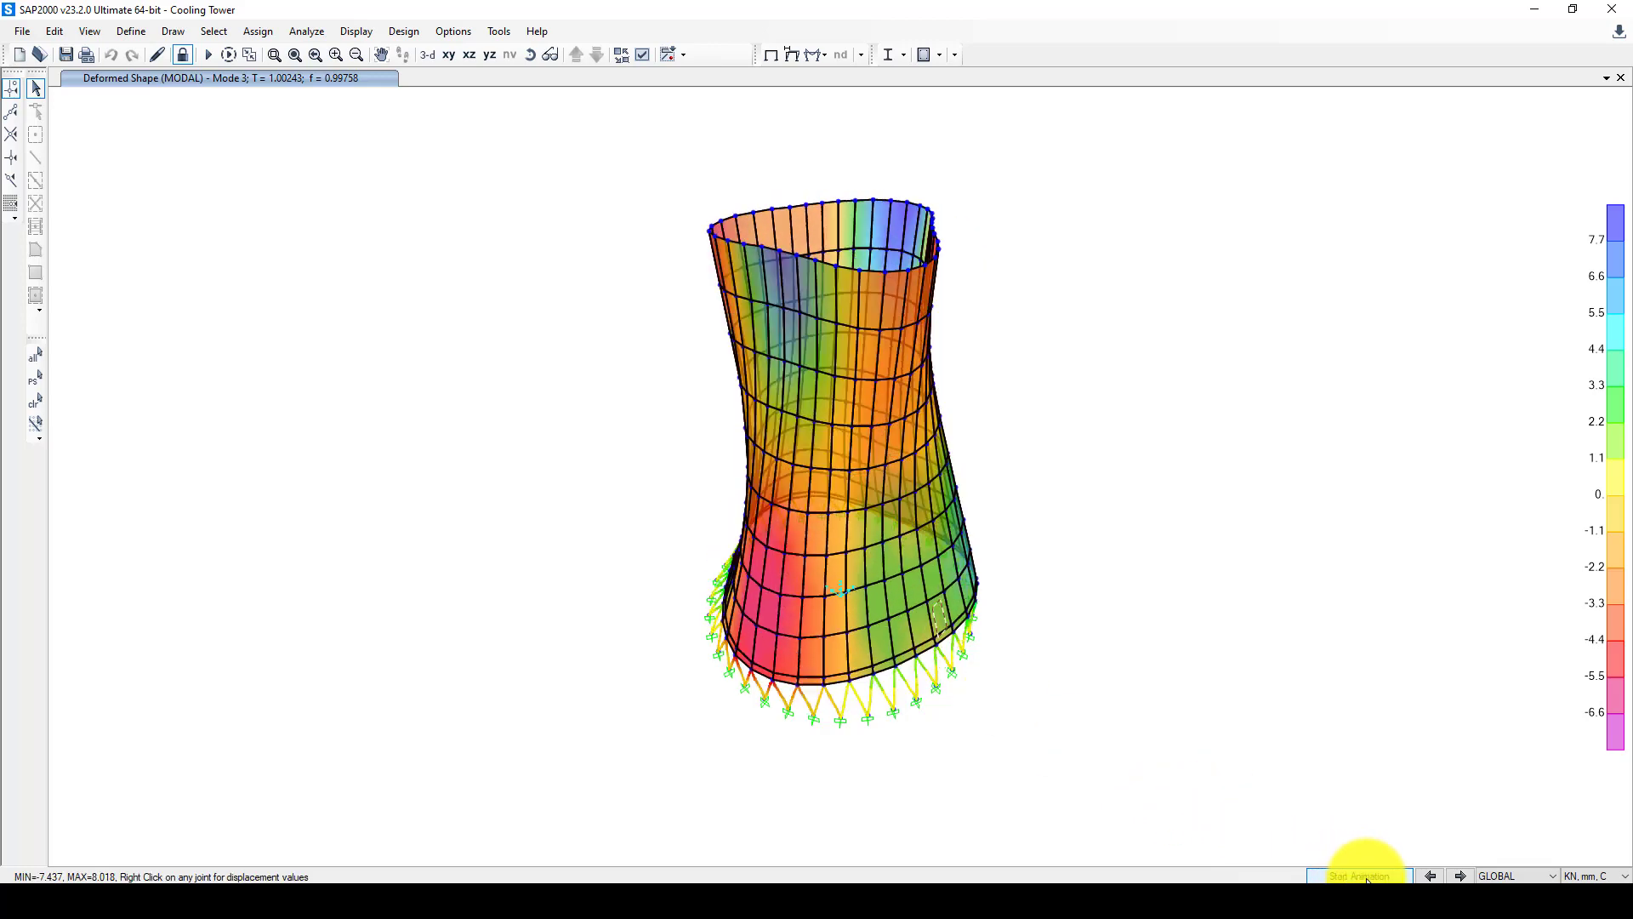
Step: Open the shell force/stress display and apply the DEAD-load F11 resultant diagram
click(814, 56)
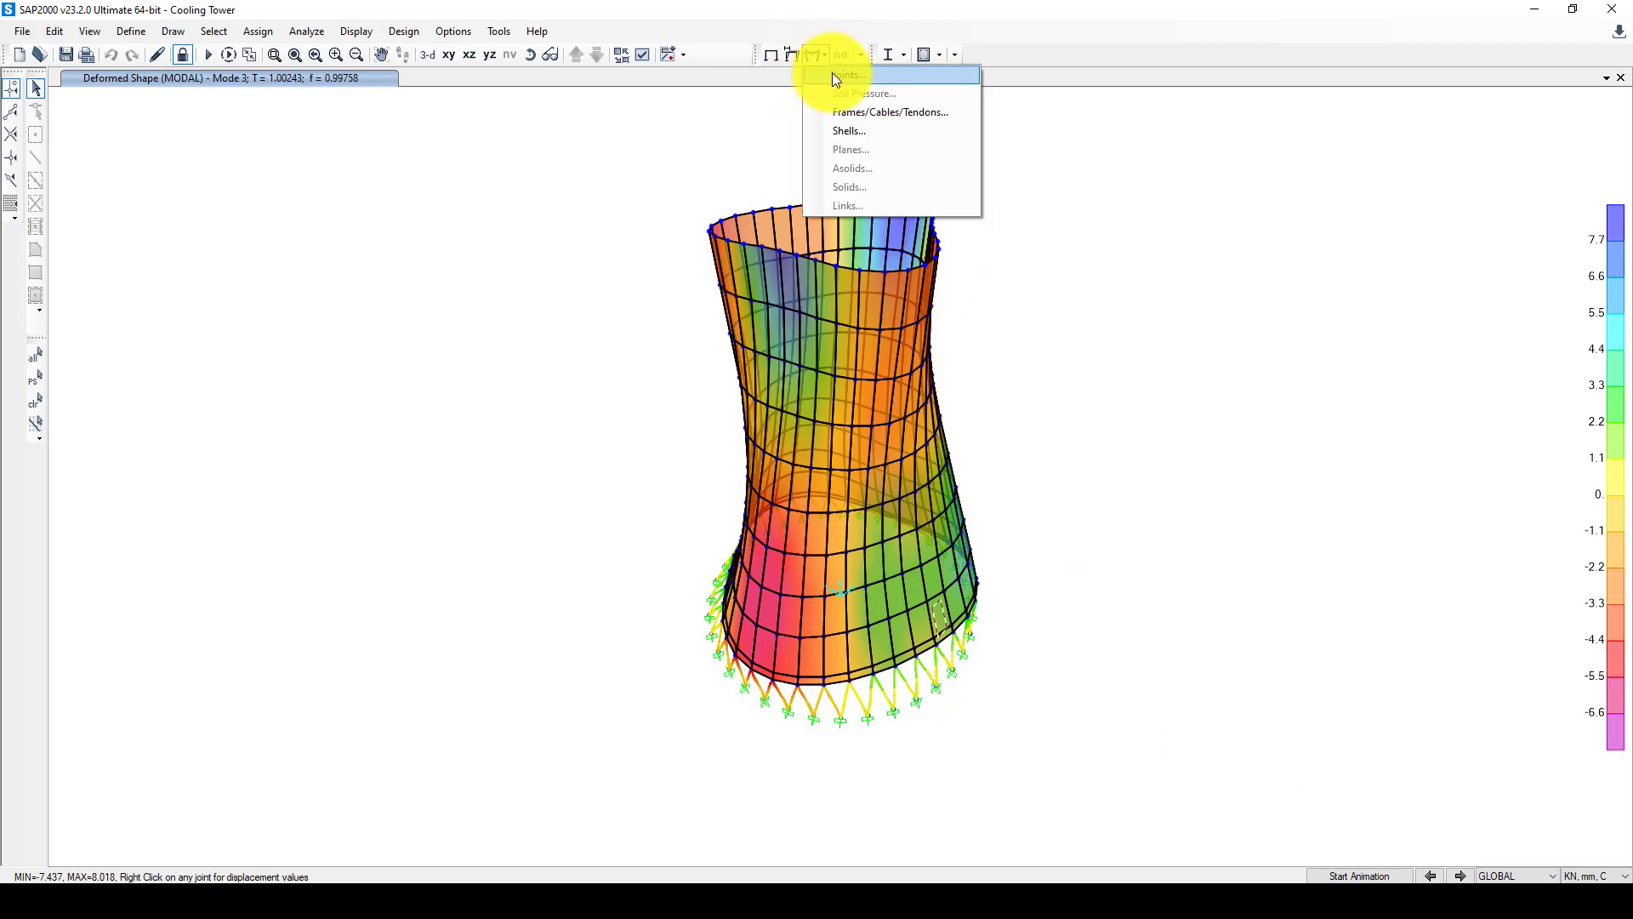
click(854, 130)
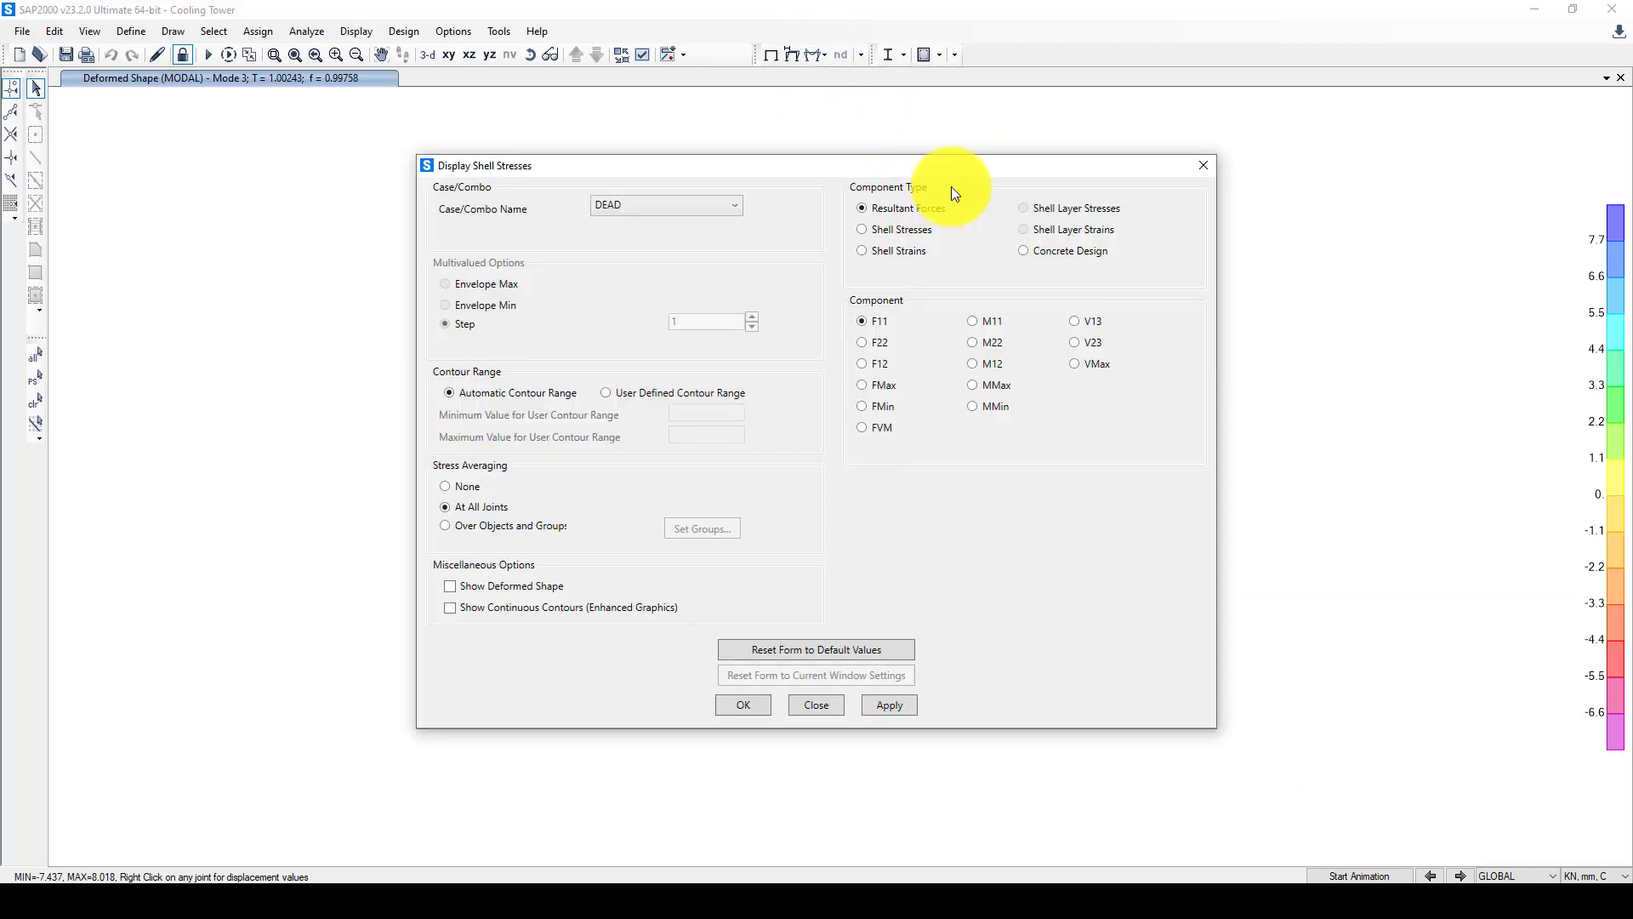
drag(933, 174, 1227, 223)
drag(1076, 228, 1015, 204)
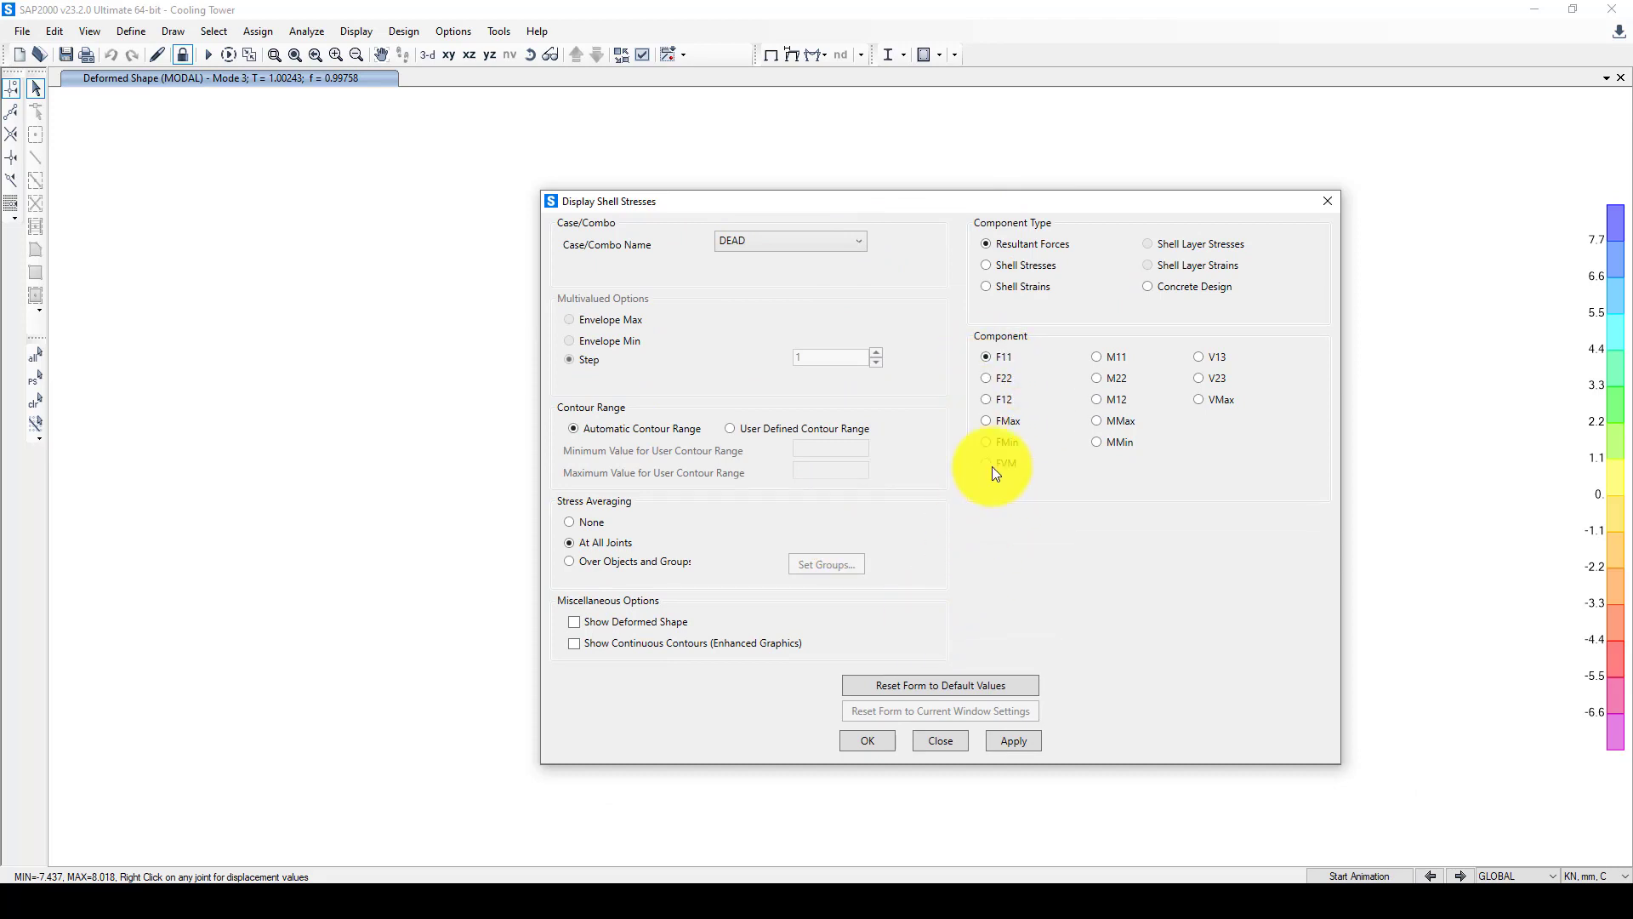
click(1012, 741)
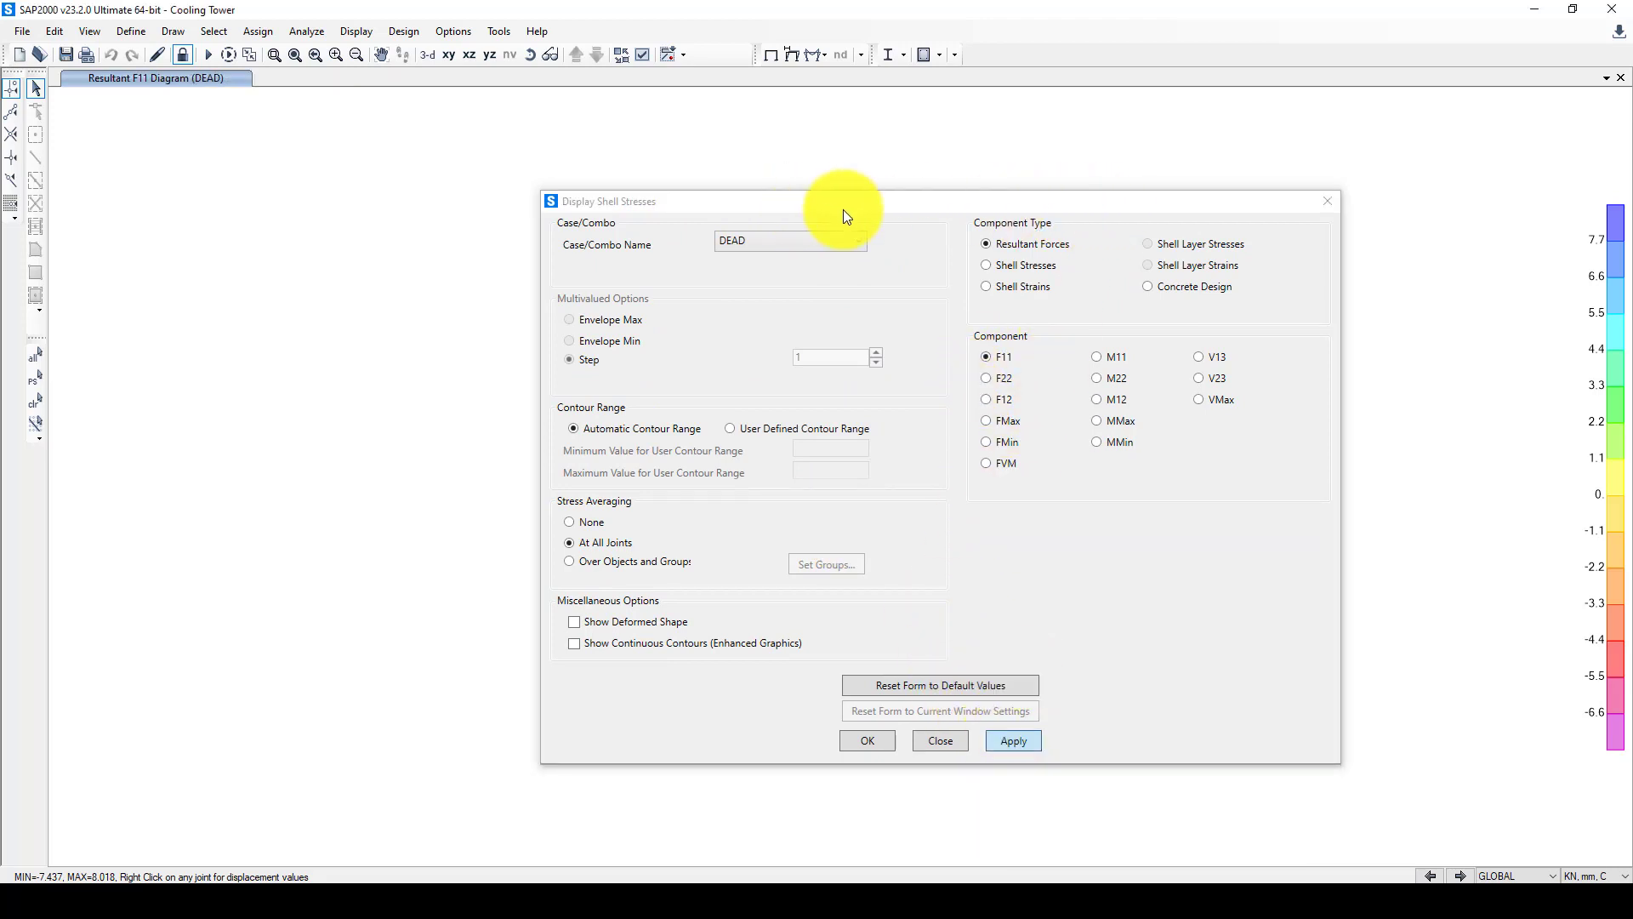
drag(1018, 204, 693, 203)
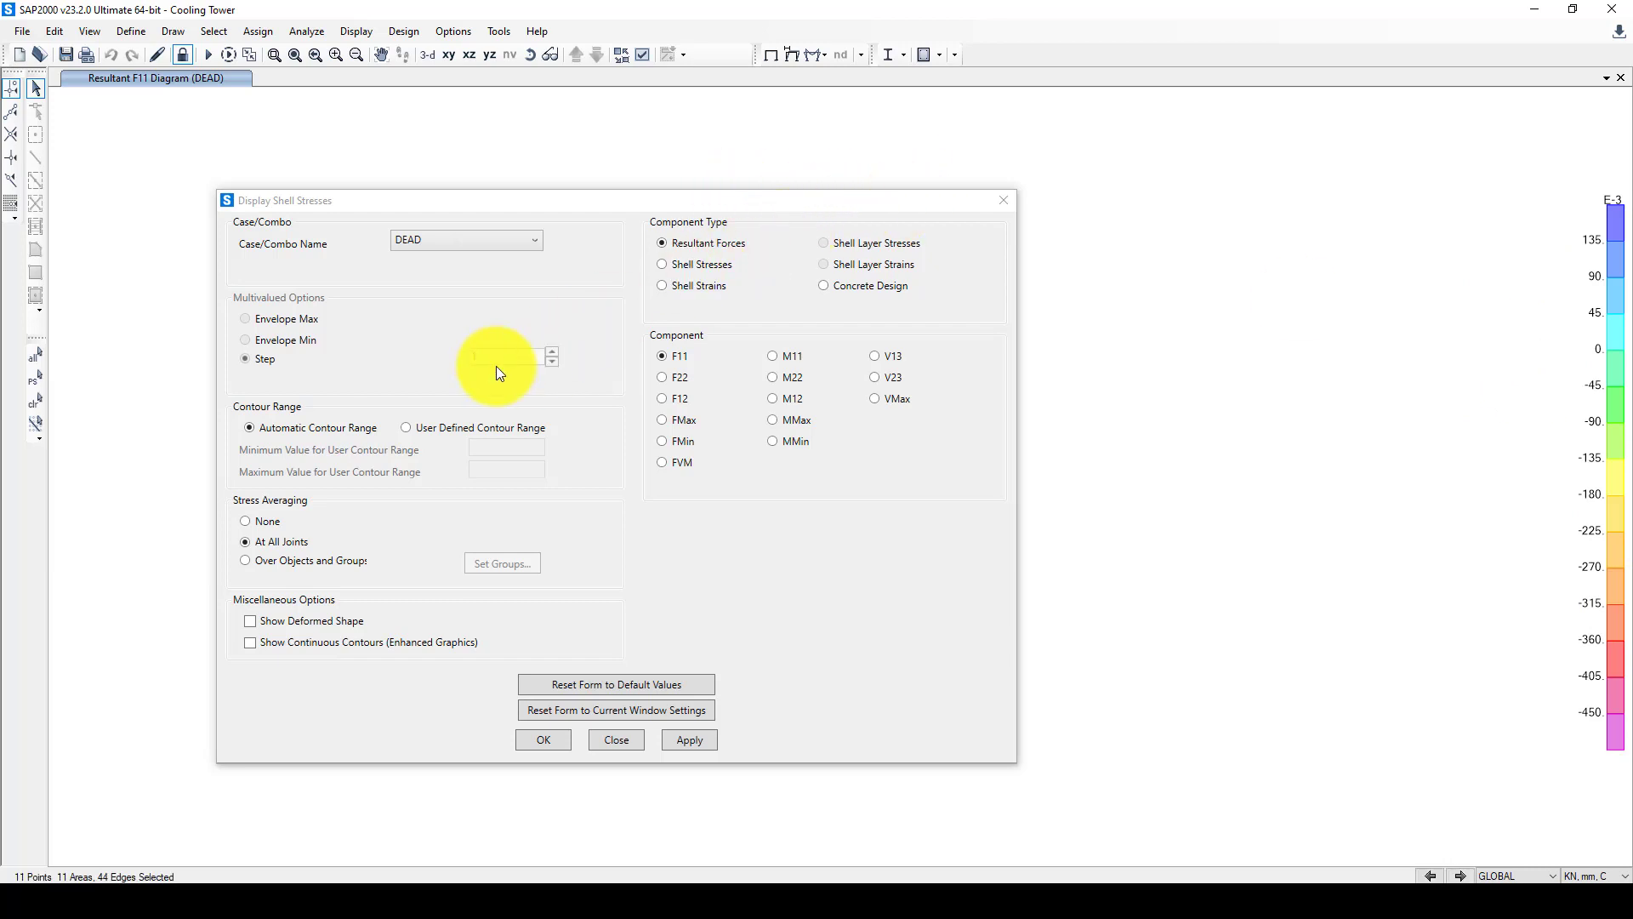
Step: Switch to DEAD shell stresses with the SMax component and apply the contours
click(421, 242)
click(628, 238)
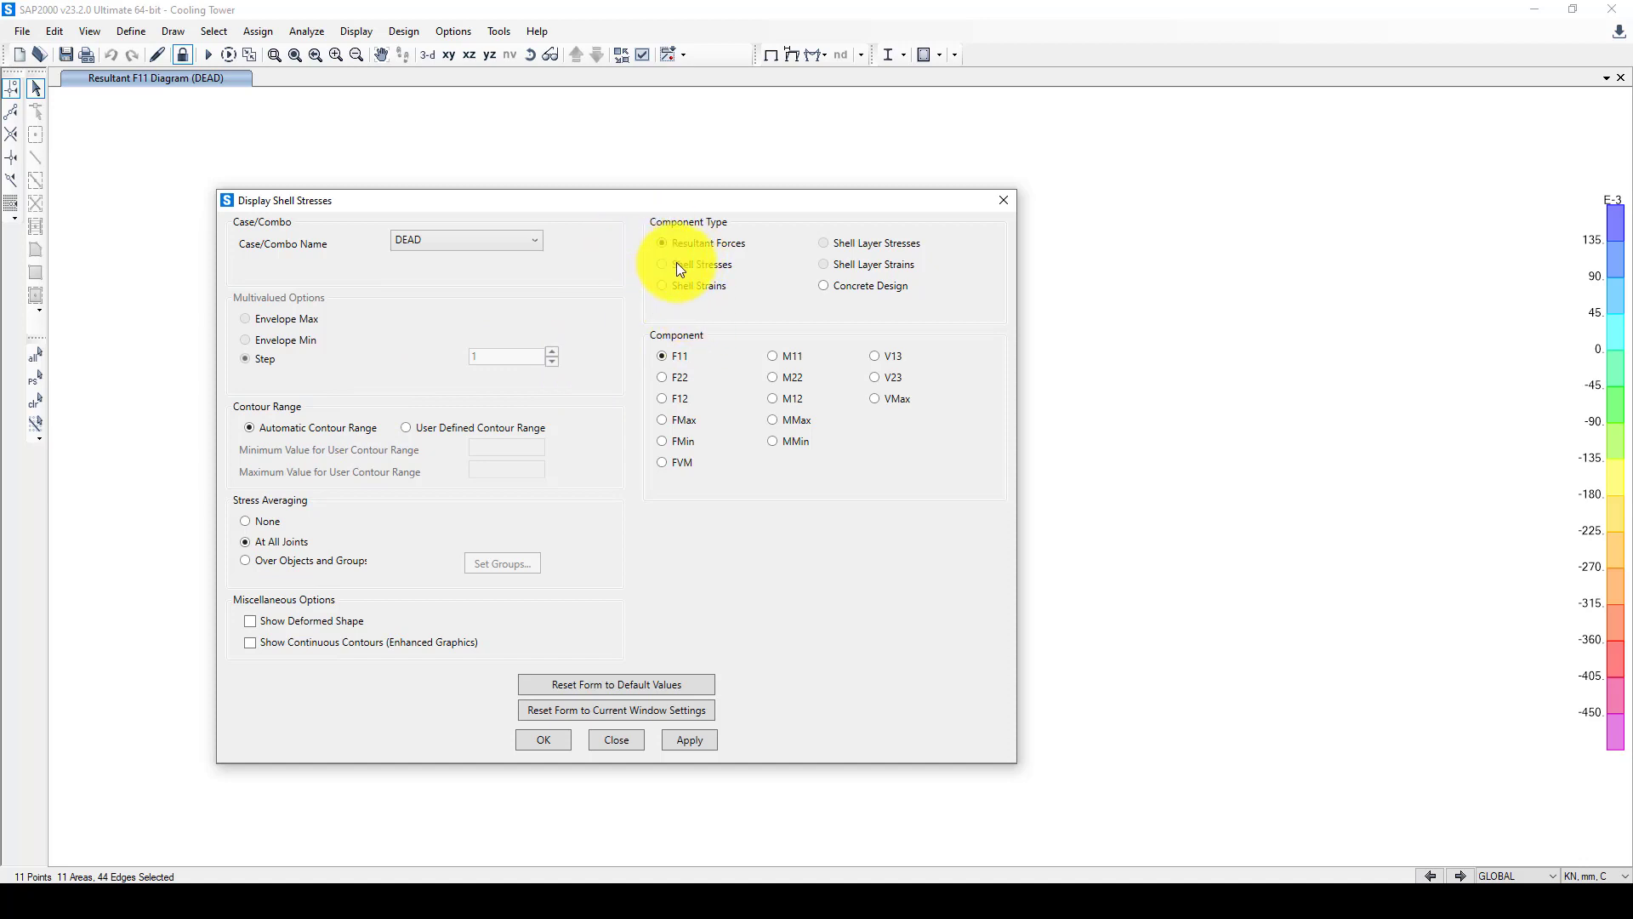
click(682, 264)
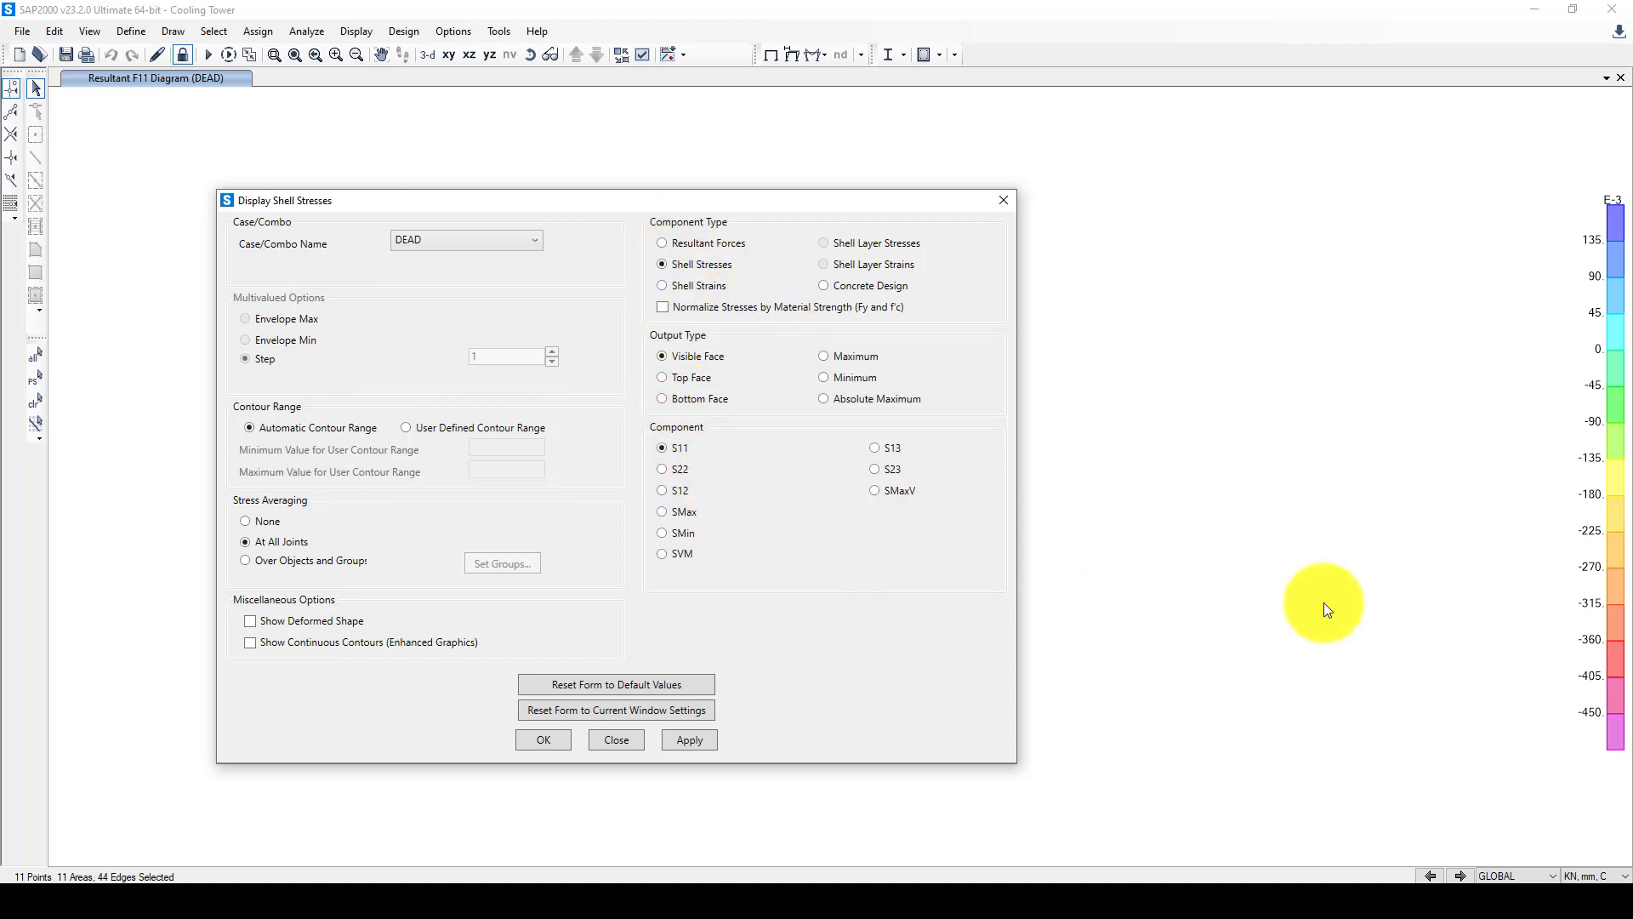
click(668, 514)
click(688, 739)
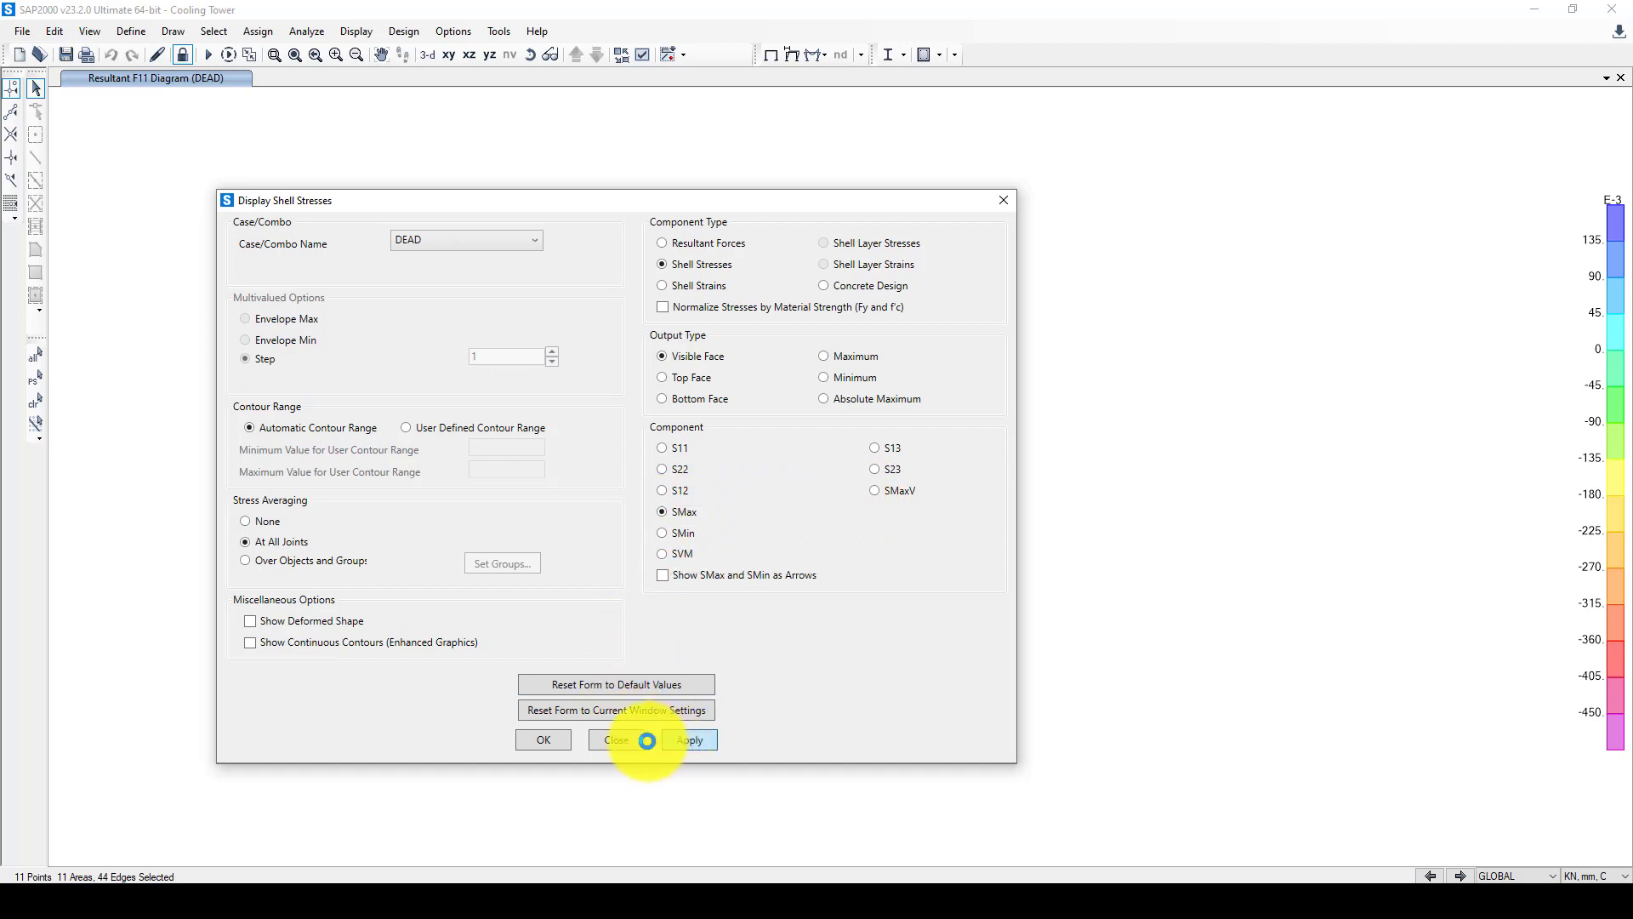
click(546, 738)
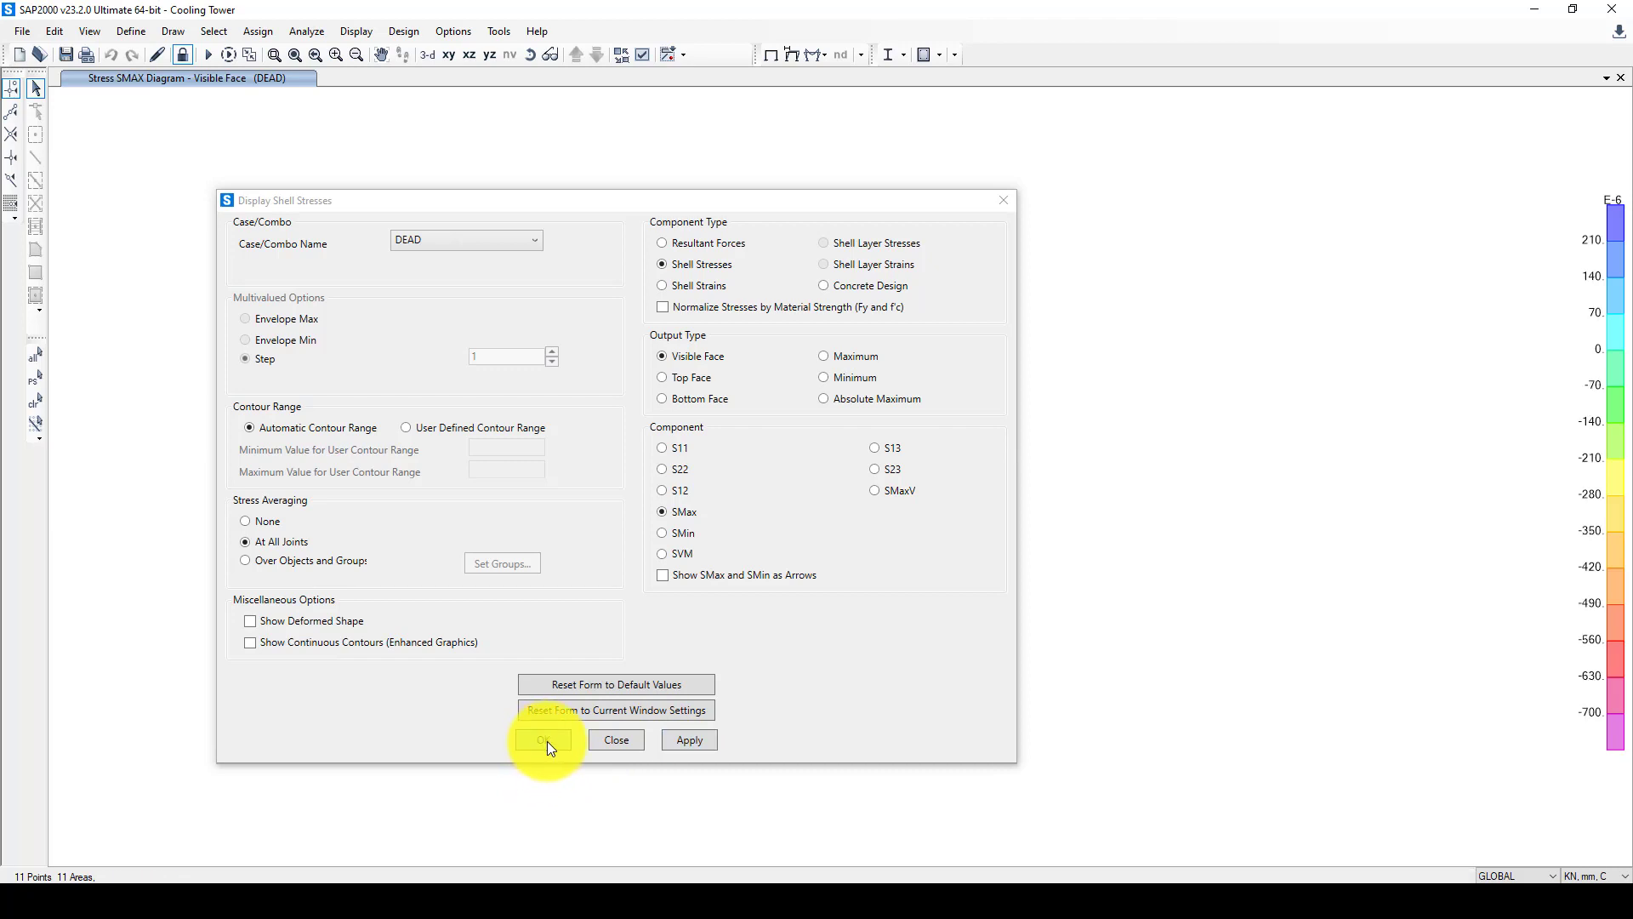
Step: Close the stress settings and show DEAD SMax stresses in N, mm, C units (-0.751 to 0.204)
click(548, 742)
mouse_move(839, 641)
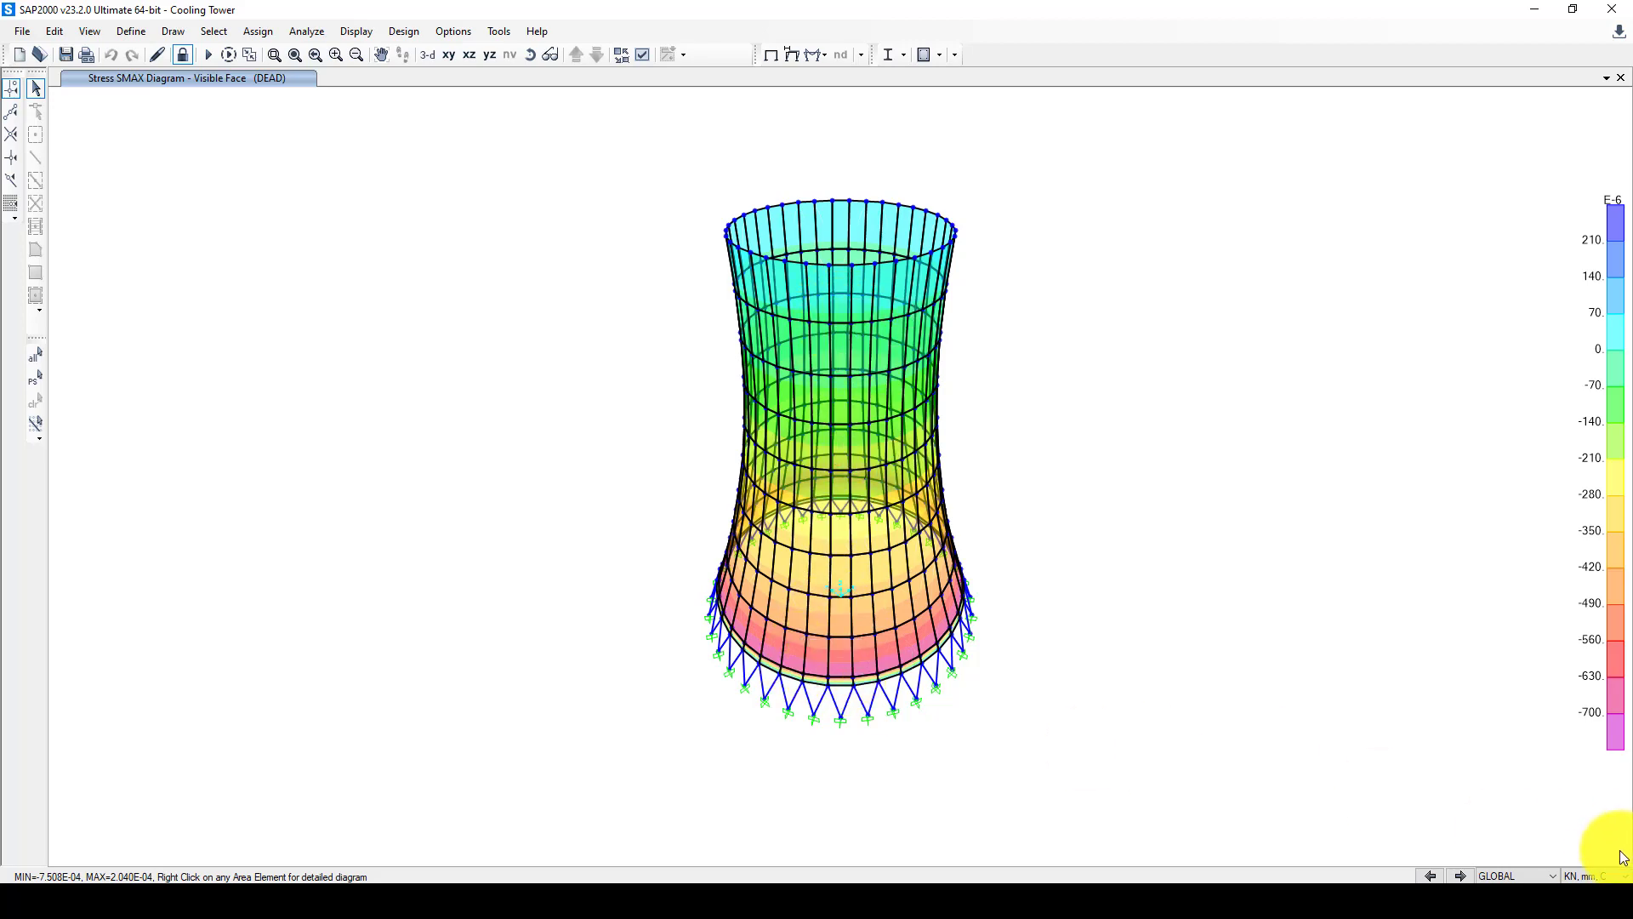
click(1591, 877)
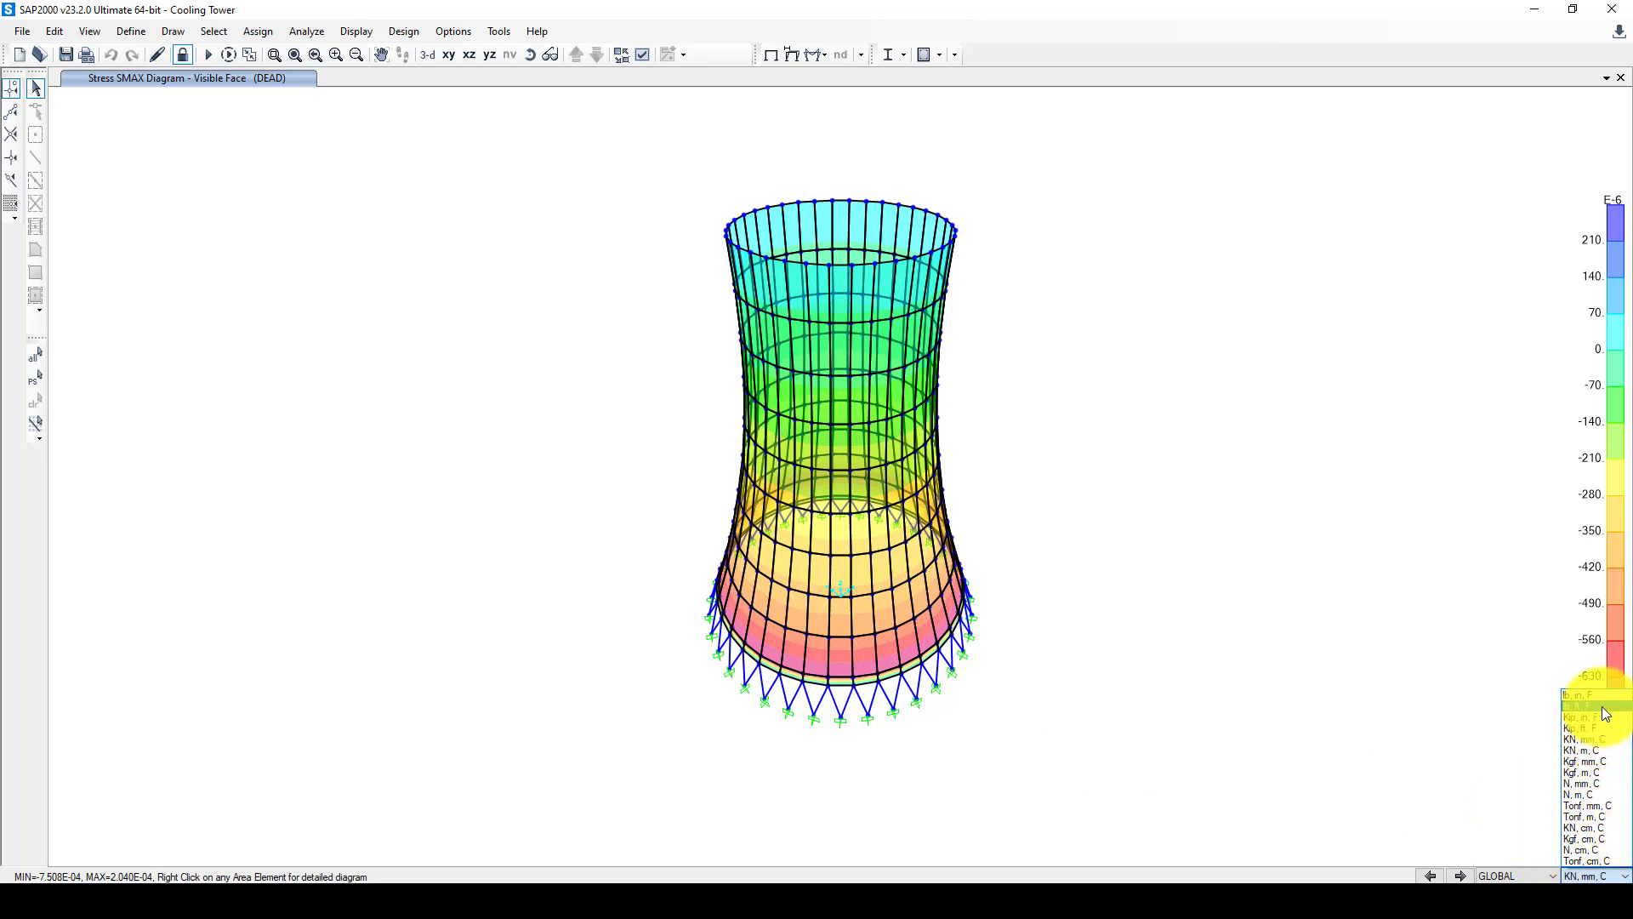
click(1584, 784)
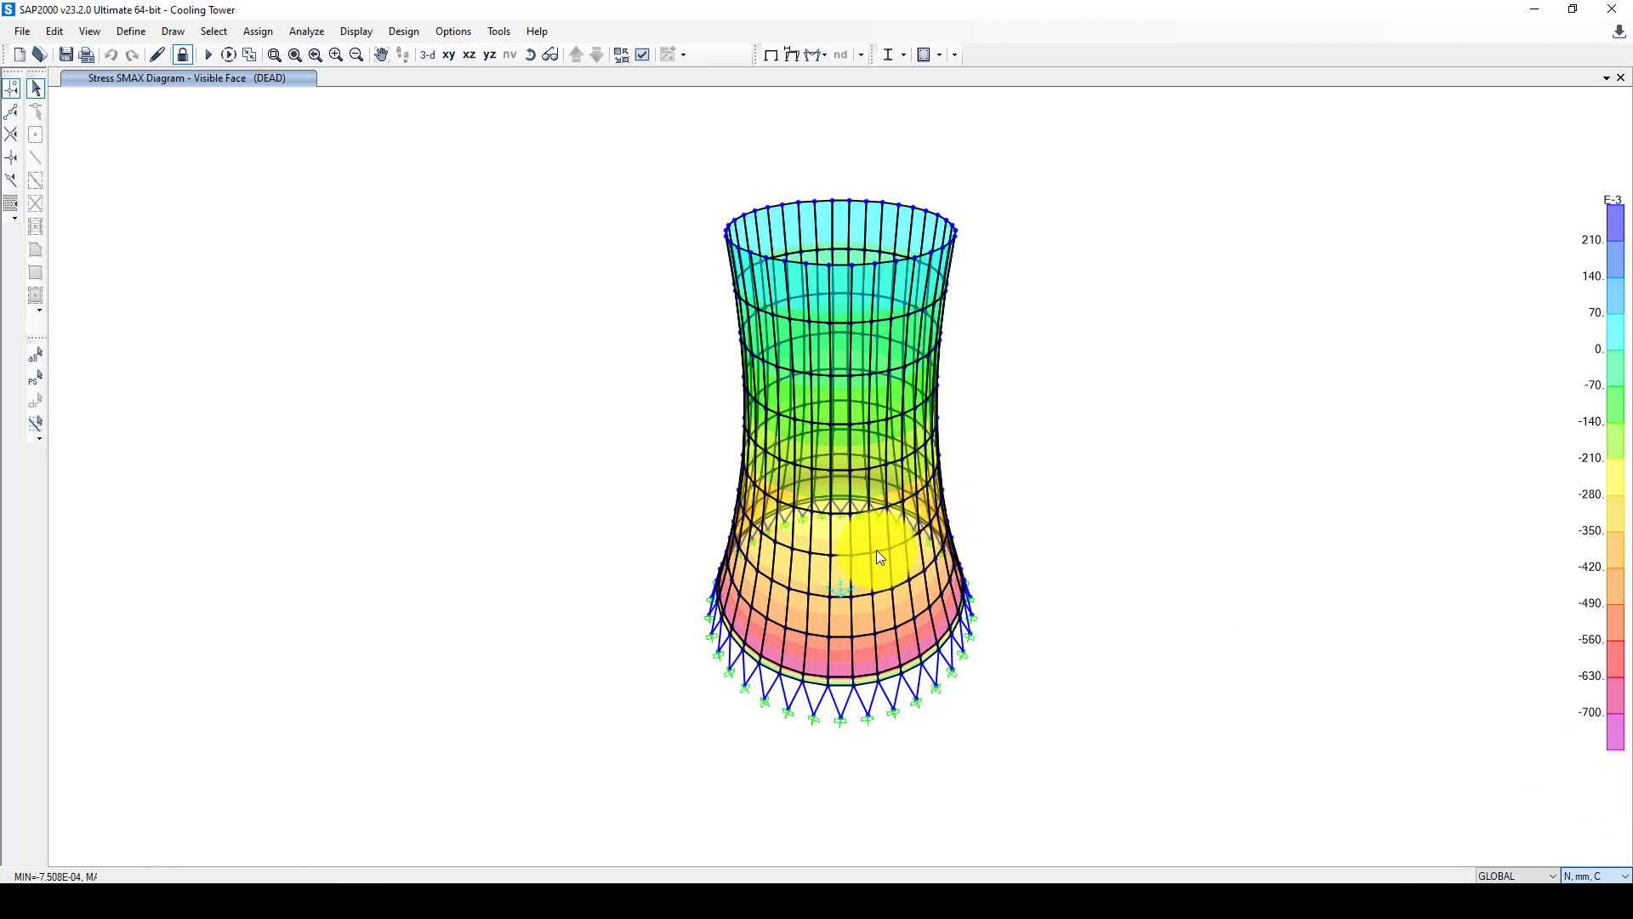
mouse_move(878, 598)
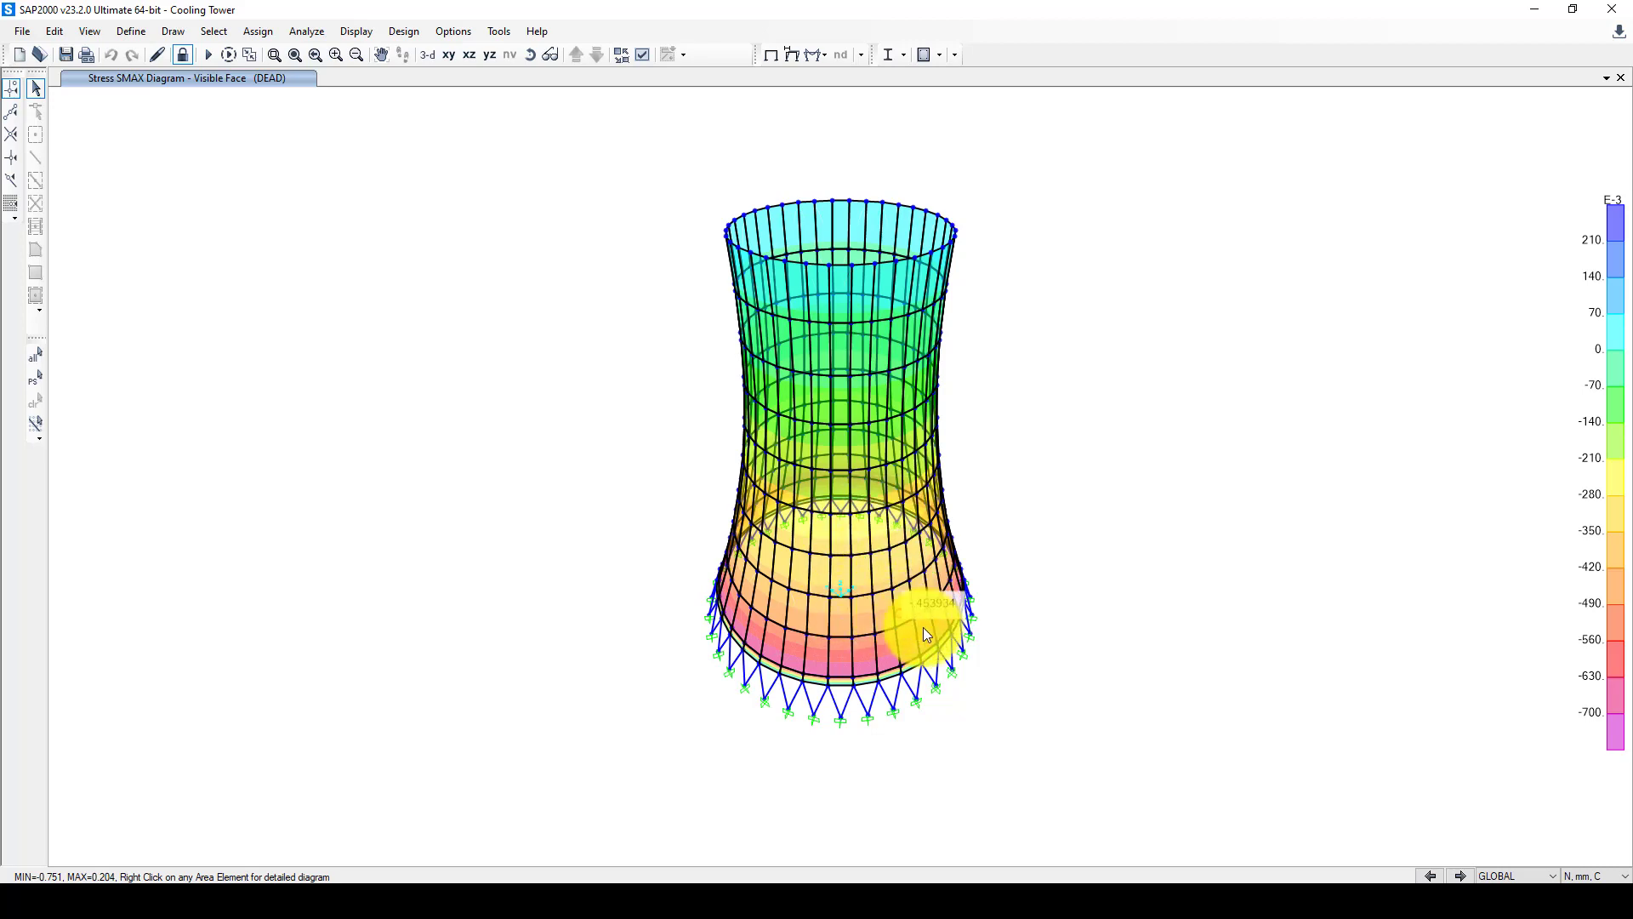
mouse_move(975, 532)
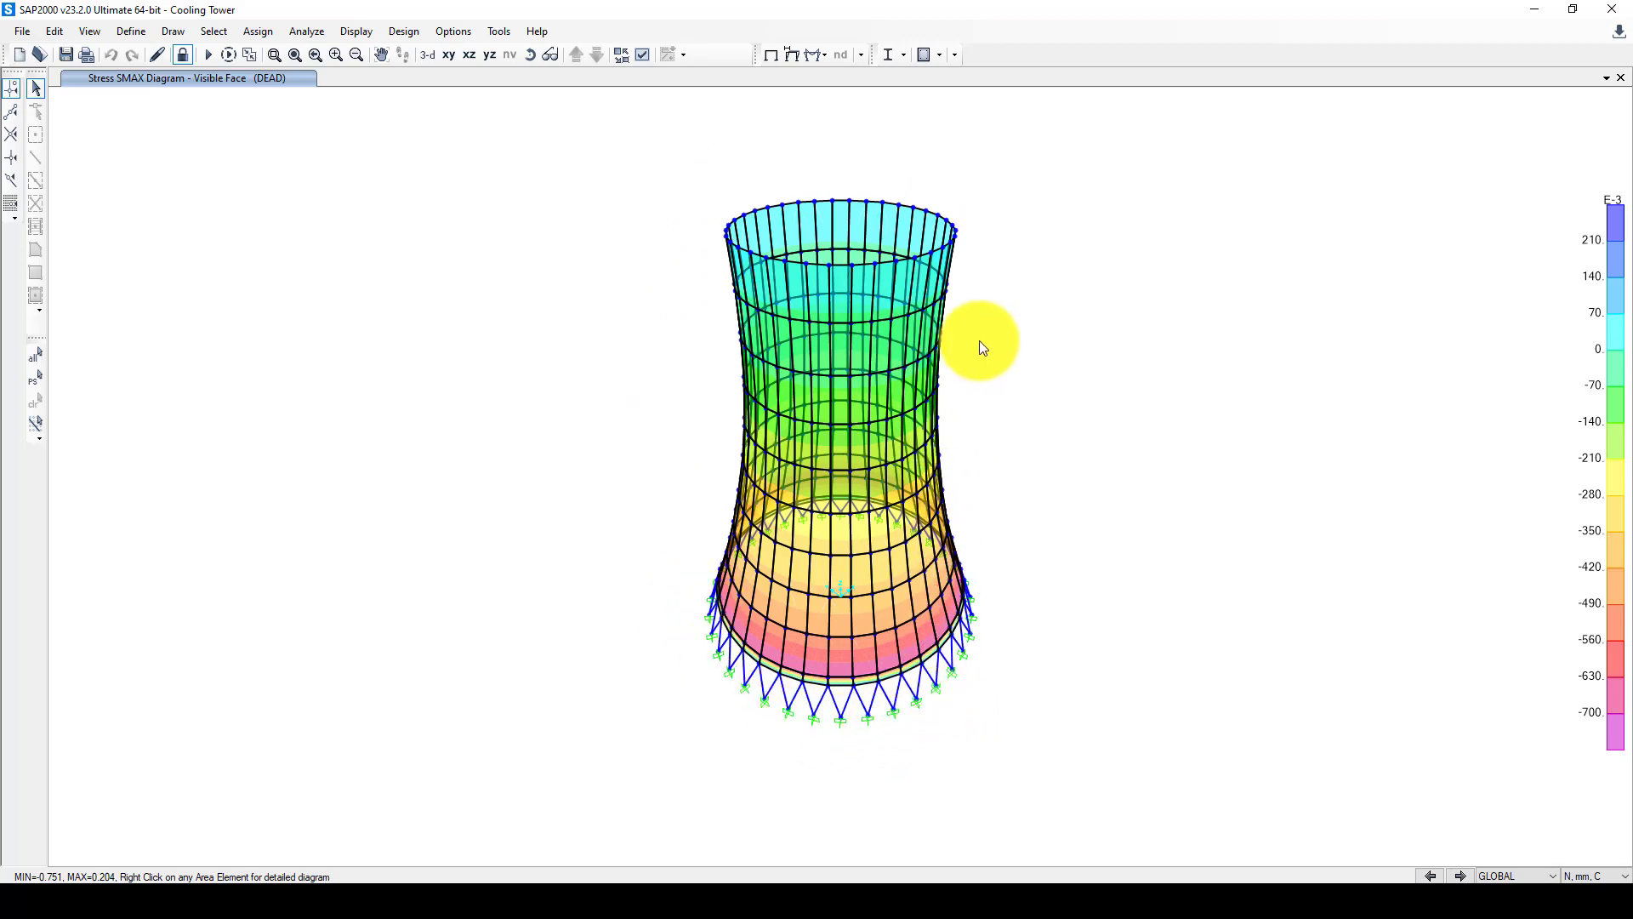
mouse_move(859, 548)
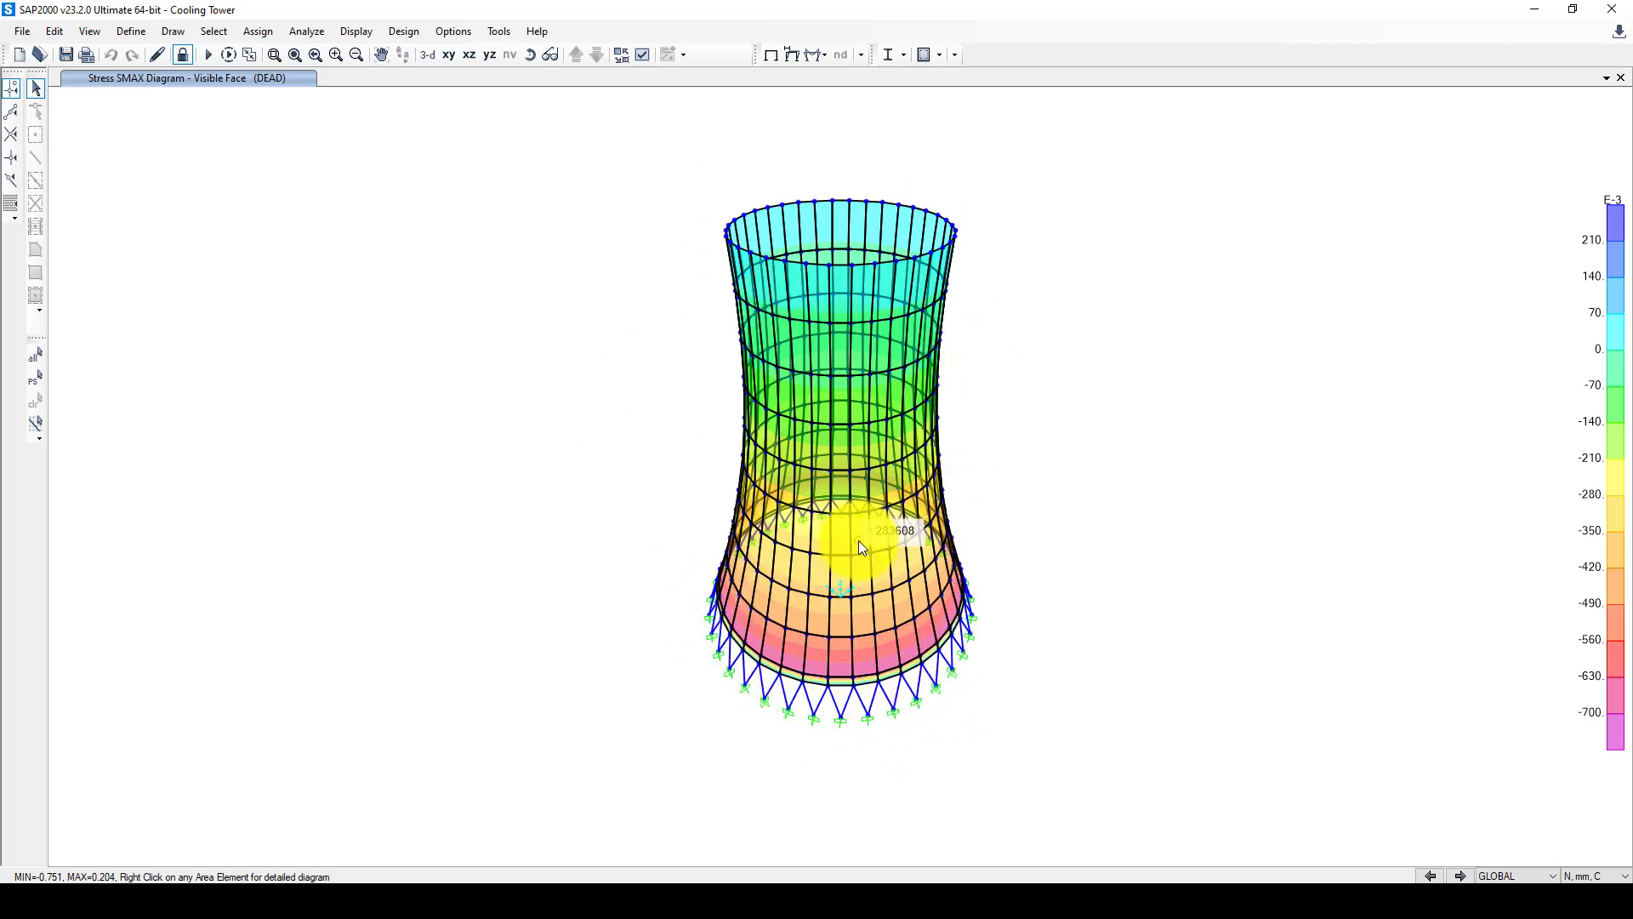